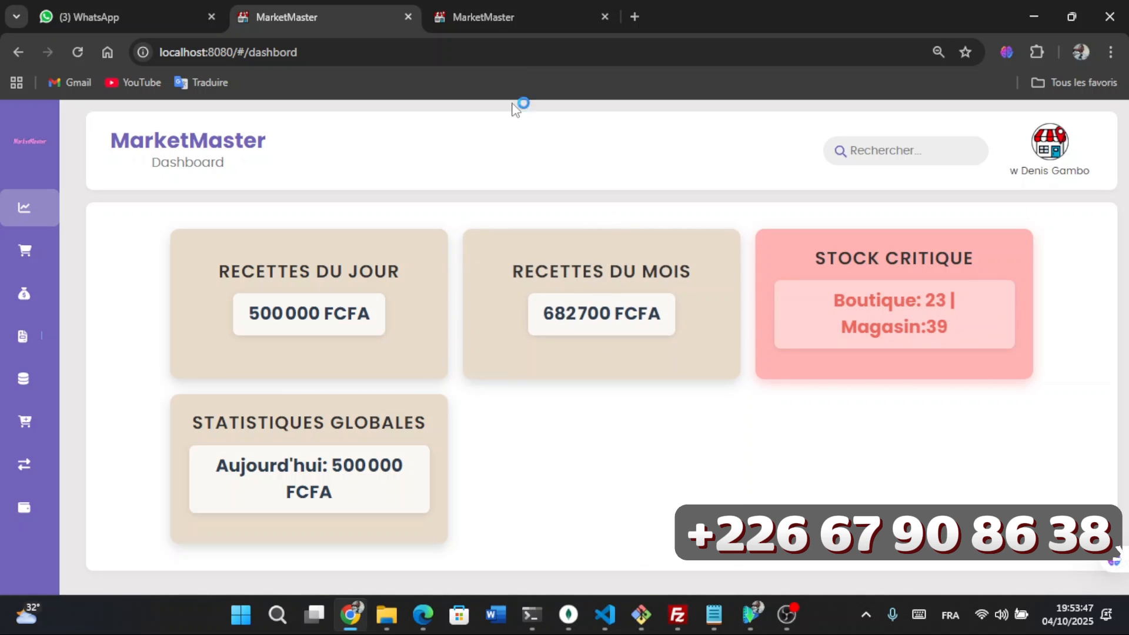
left_click(471, 16)
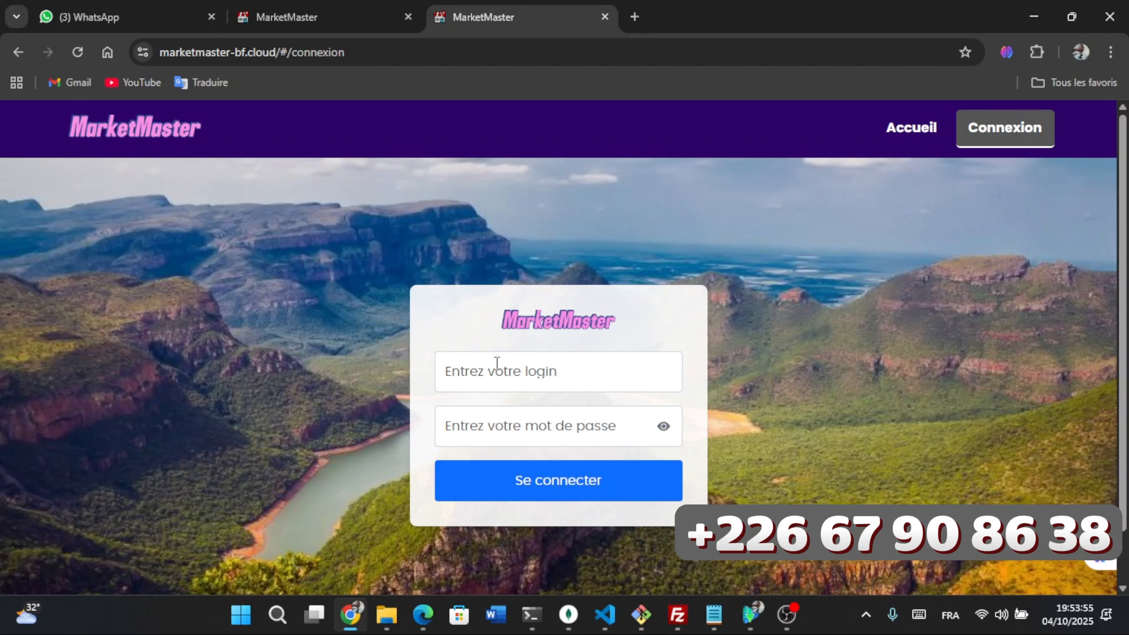
left_click(320, 15)
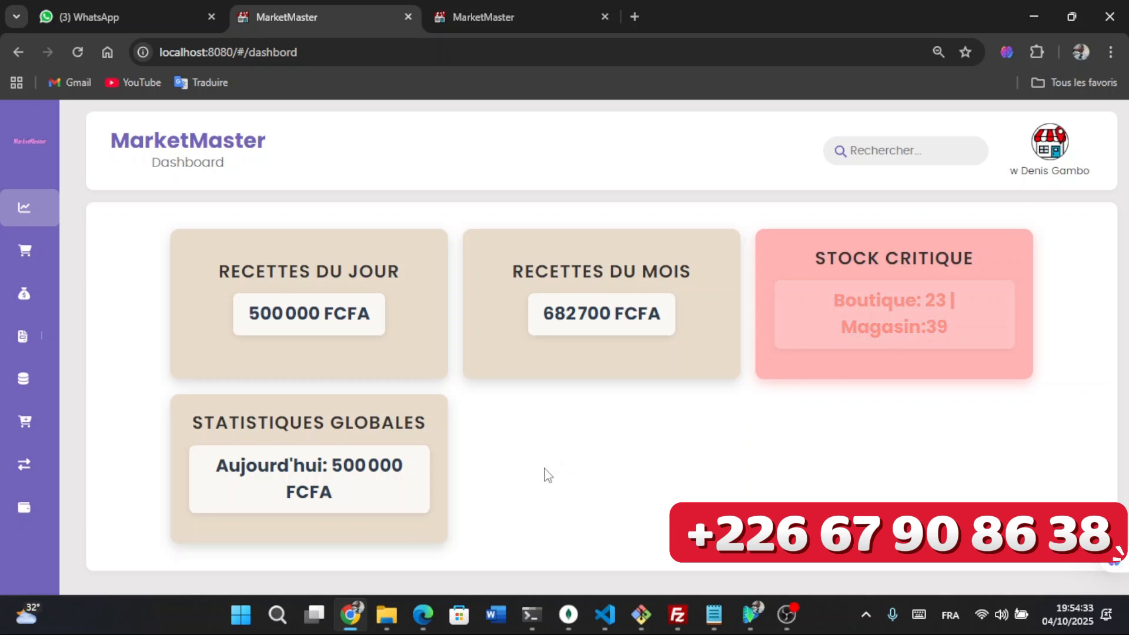
left_click(1045, 166)
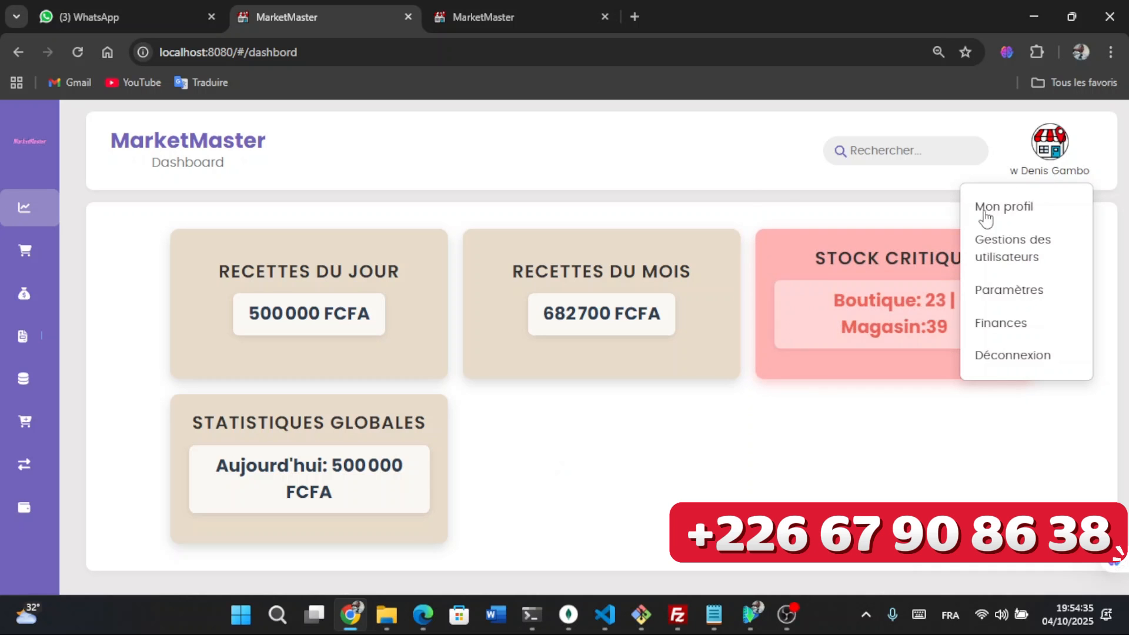
left_click(945, 272)
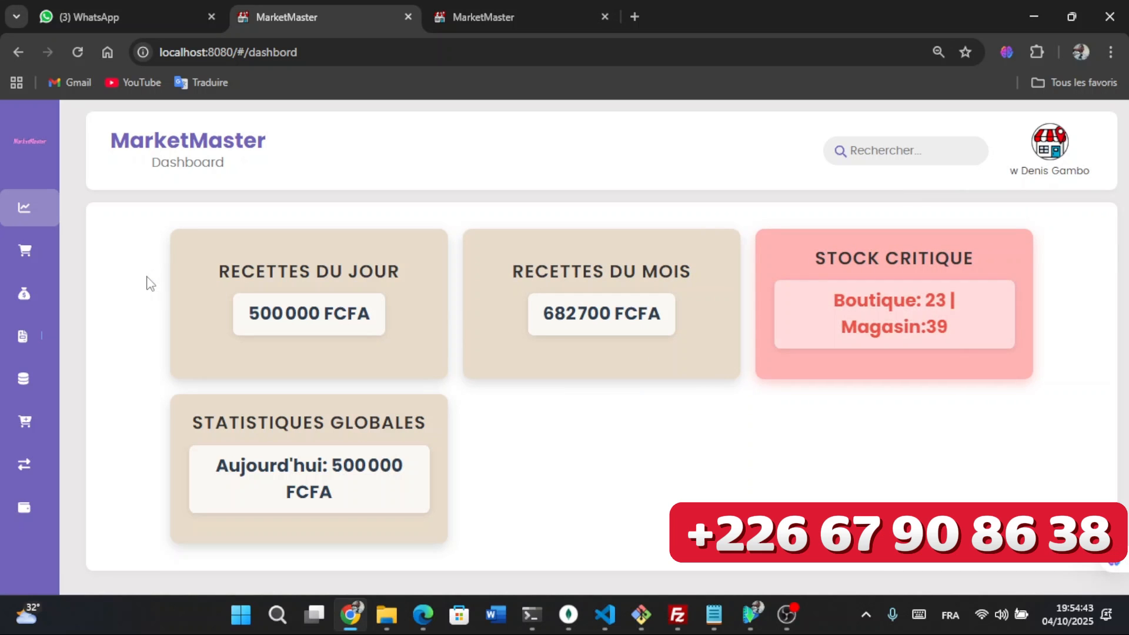
- Open the Ventes page and save Le BON SAMARITAIN as the current shop
mouse_move(17, 250)
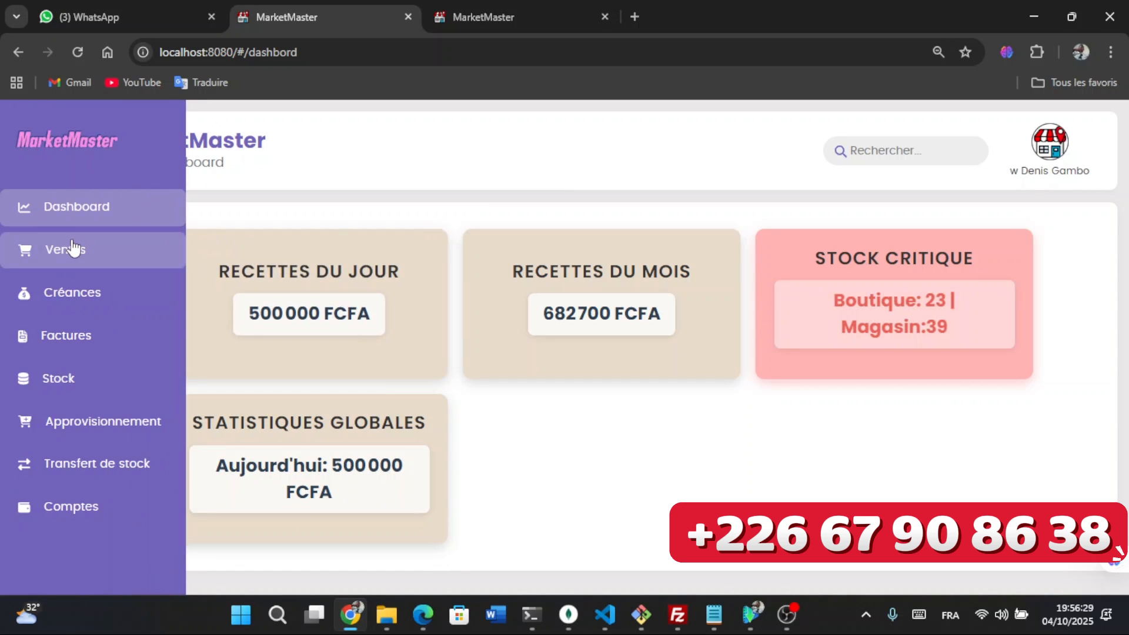
left_click(52, 259)
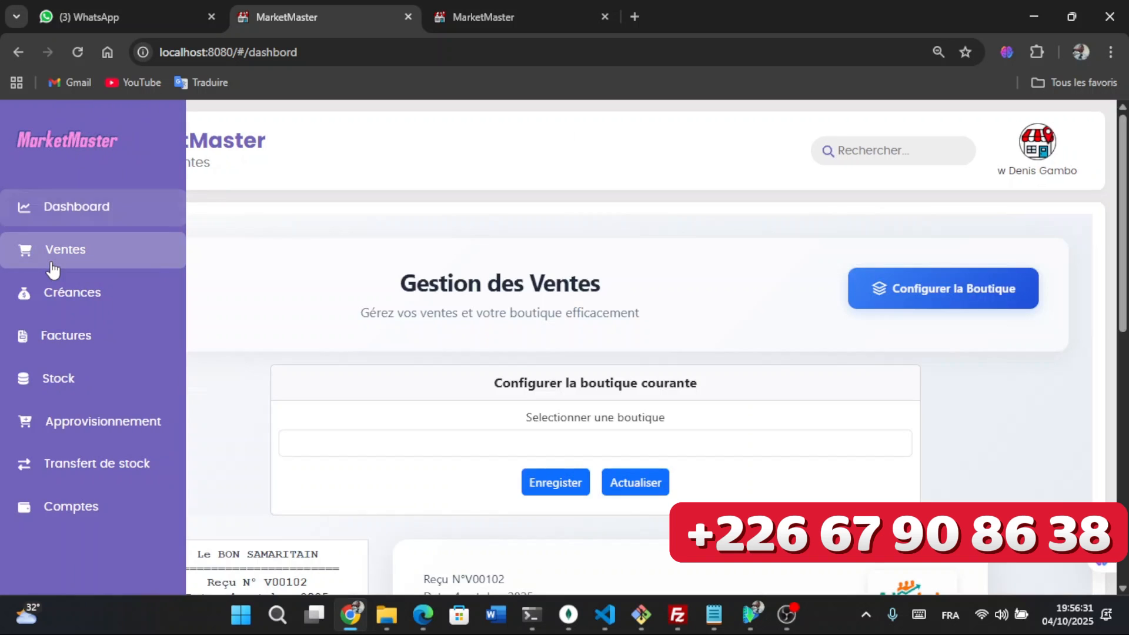
scroll(381, 331, "down", 3)
scroll(381, 330, "up", 2)
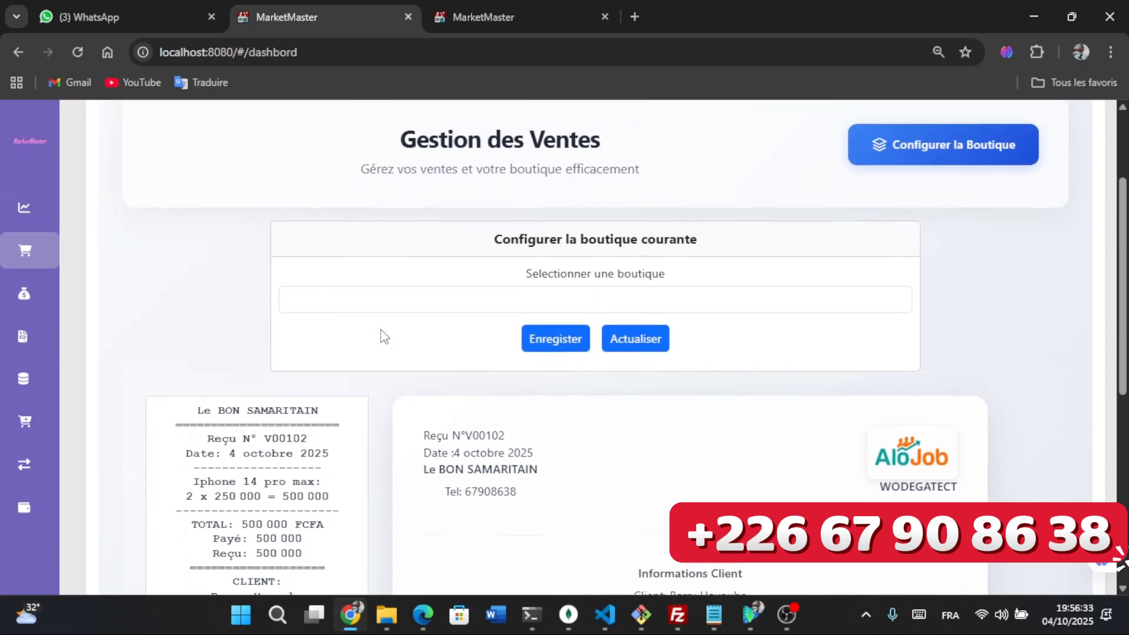
left_click(411, 334)
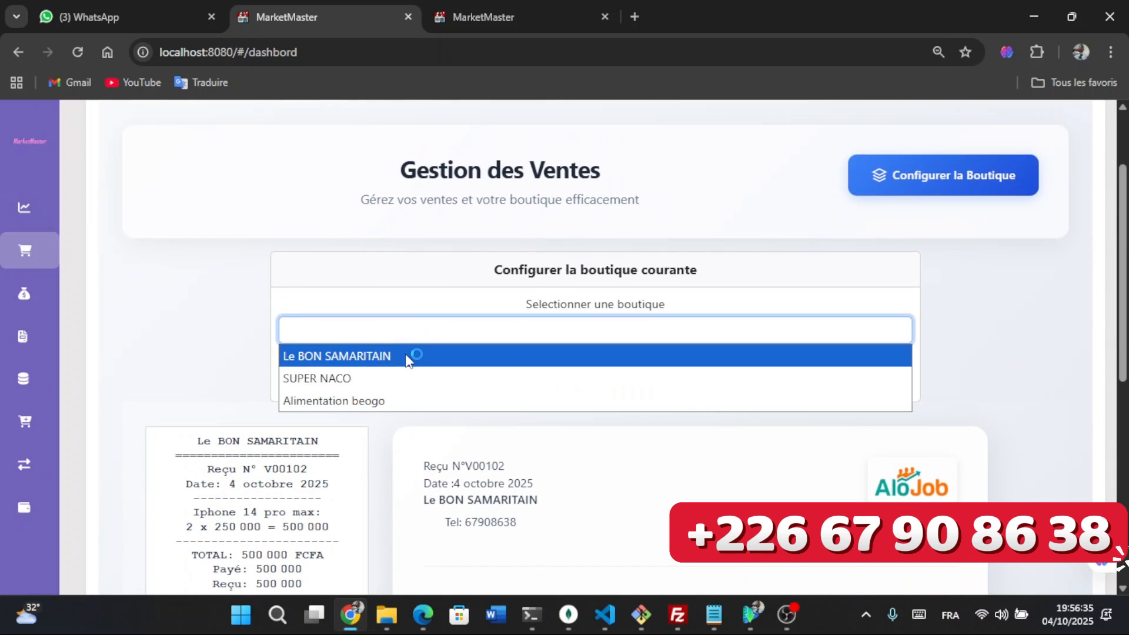
left_click(410, 355)
left_click(525, 373)
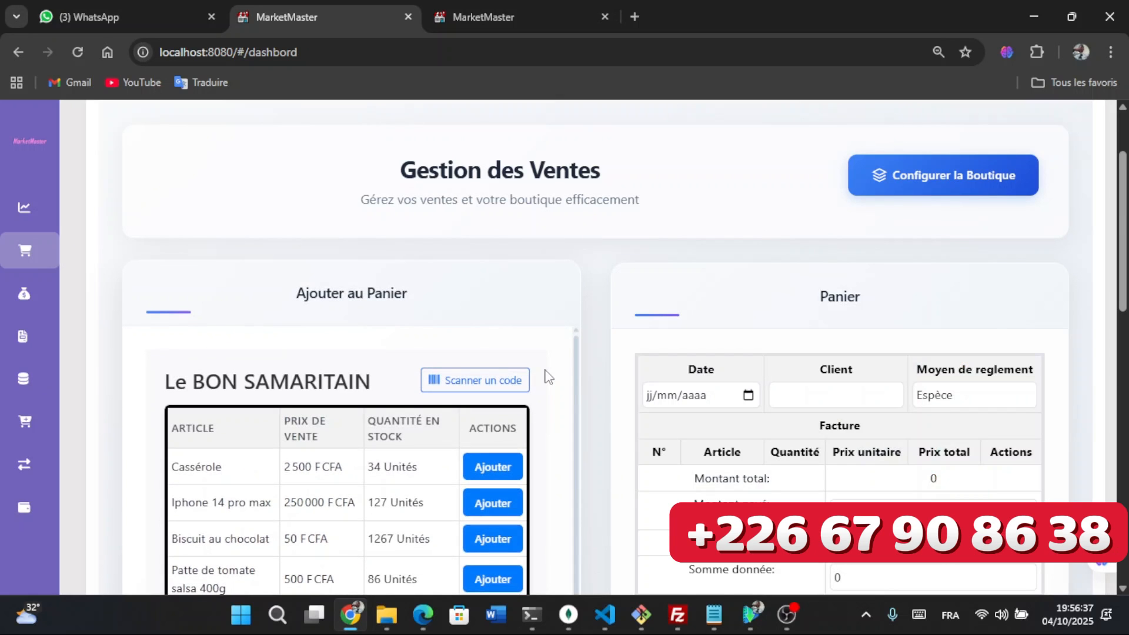
left_click(548, 377)
left_click(548, 376)
left_click(548, 376)
left_click(548, 376)
left_click(548, 376)
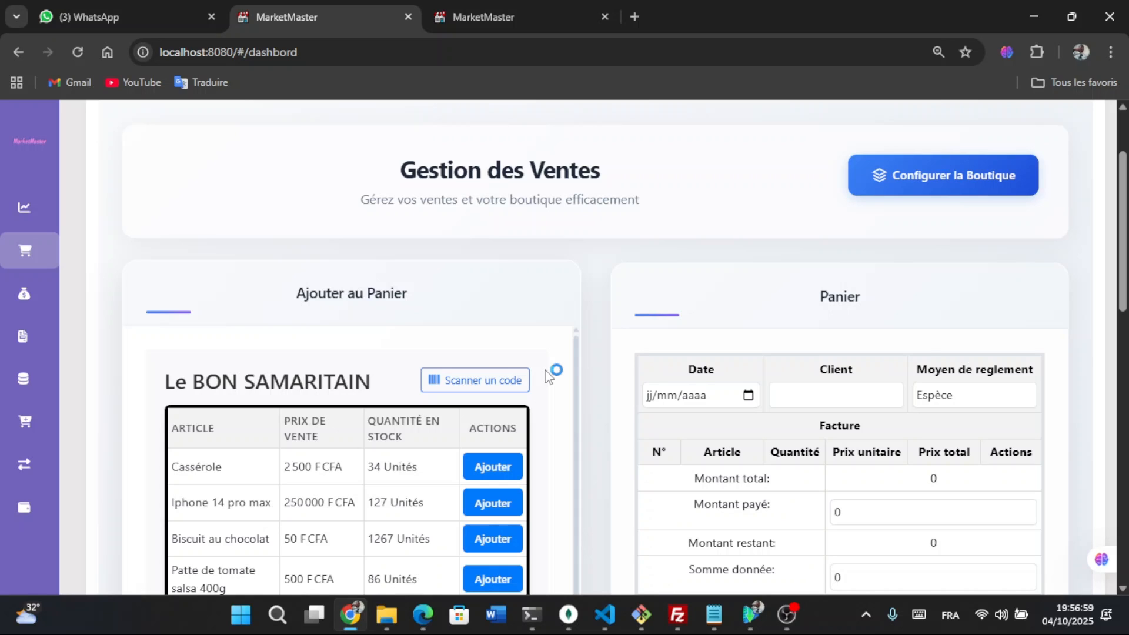
left_click(549, 376)
left_click(548, 376)
- Open the barcode scanner for adding articles to the cart and return to manual entry
scroll(479, 300, "up", 1)
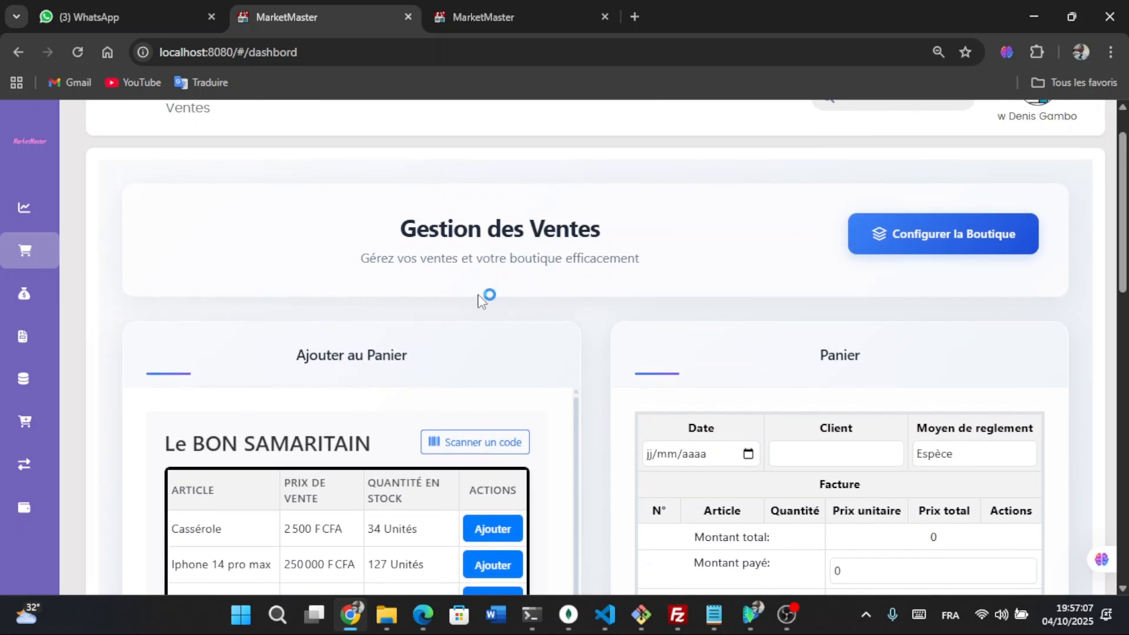
scroll(480, 301, "down", 3)
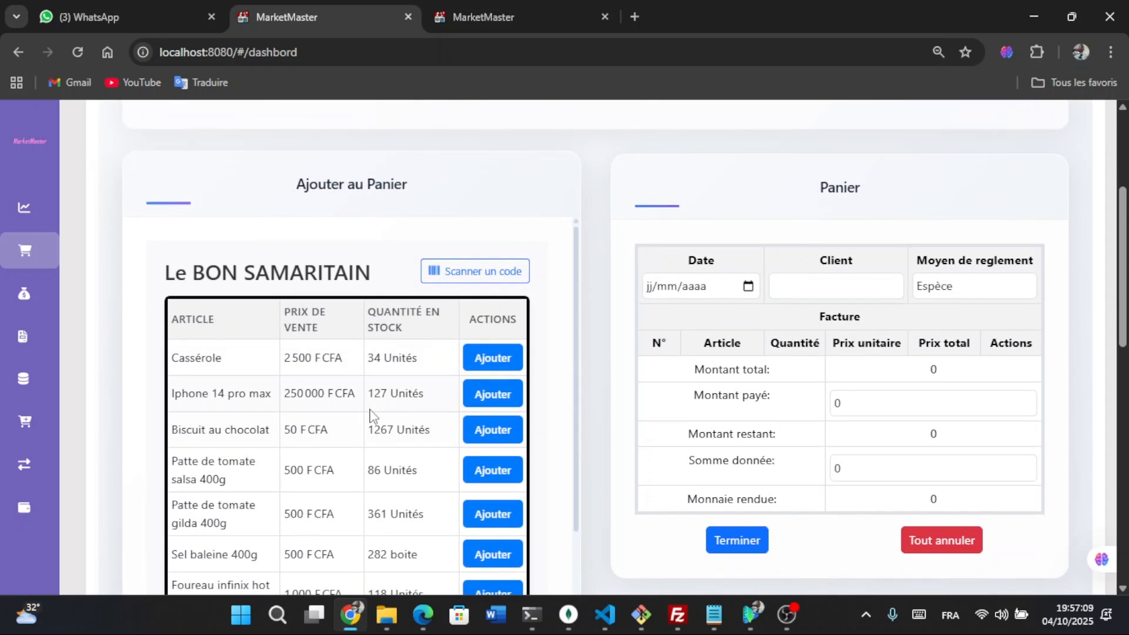
scroll(370, 412, "down", 1)
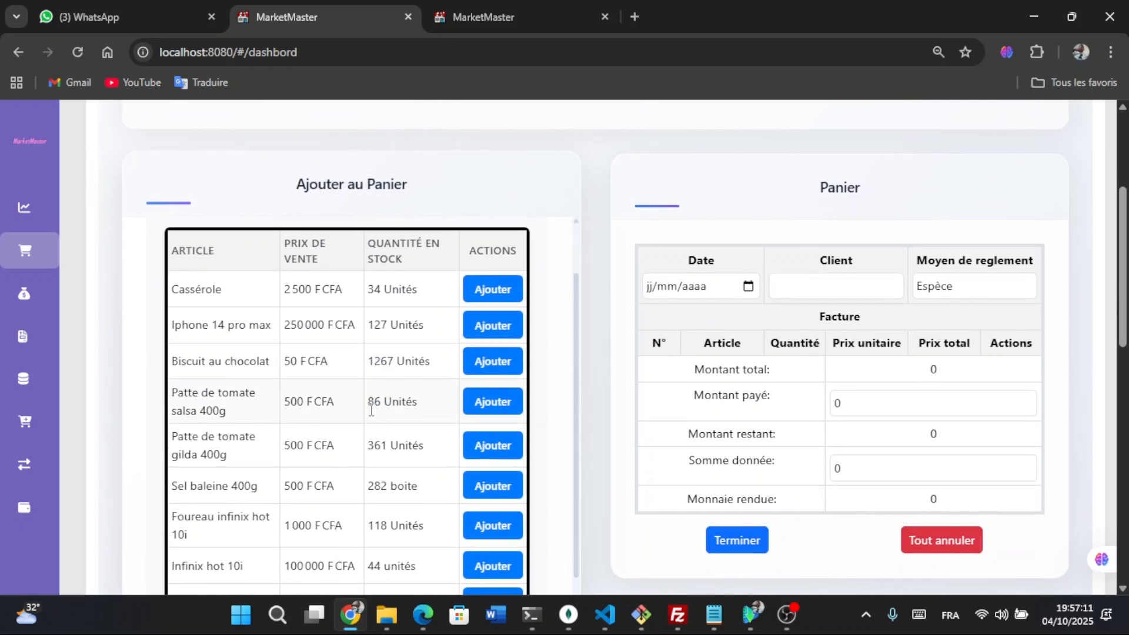
scroll(371, 409, "up", 1)
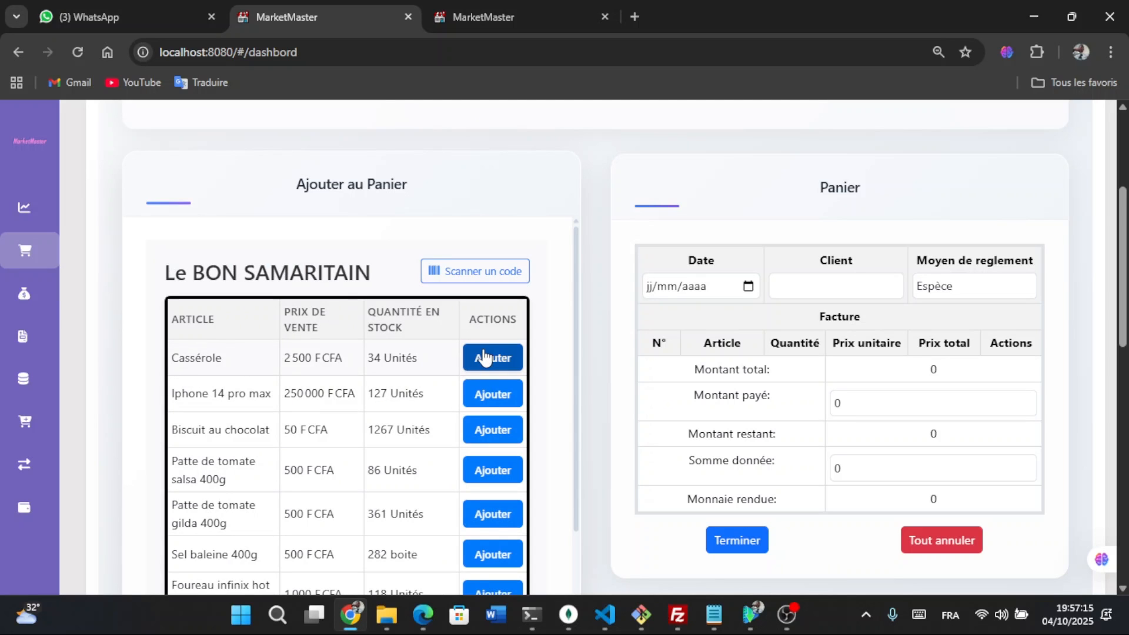
left_click(457, 272)
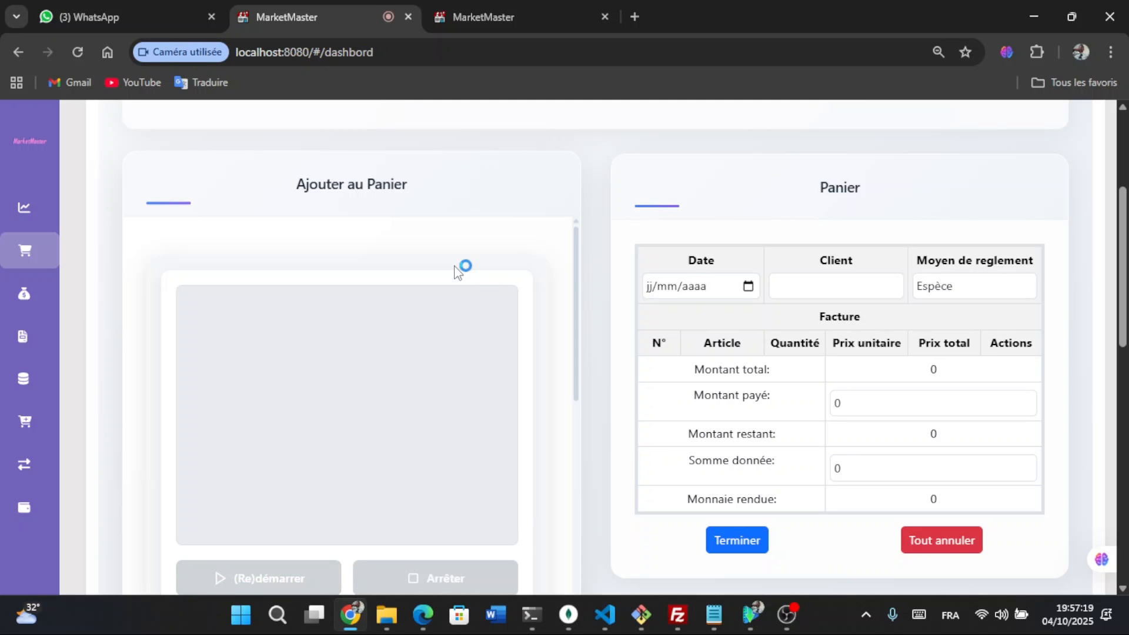
scroll(455, 266, "down", 2)
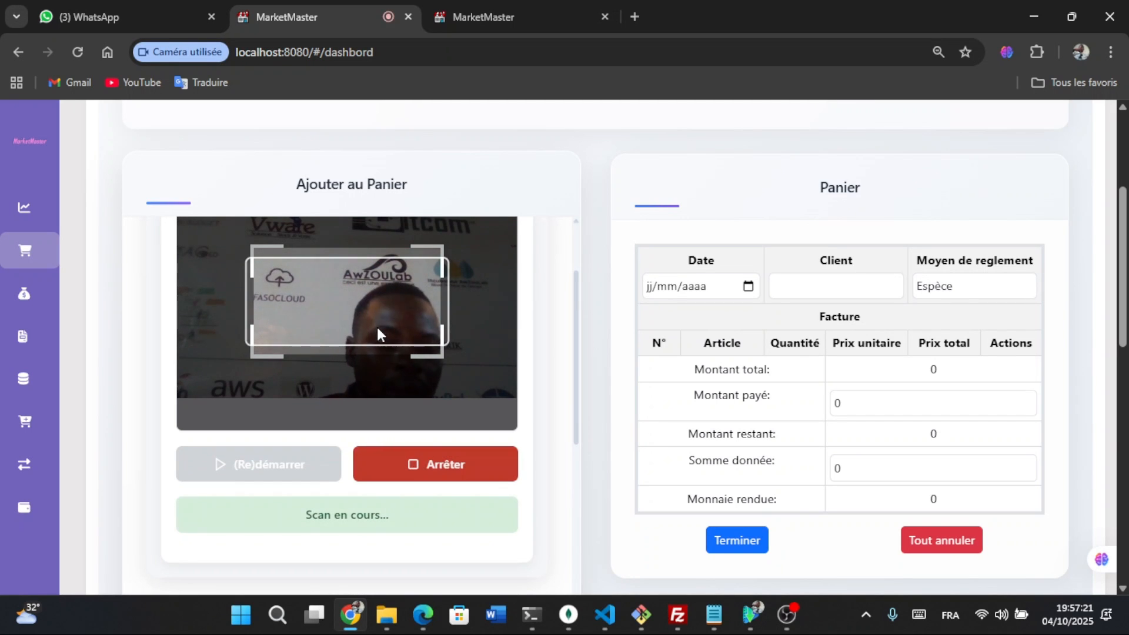
scroll(318, 479, "down", 3)
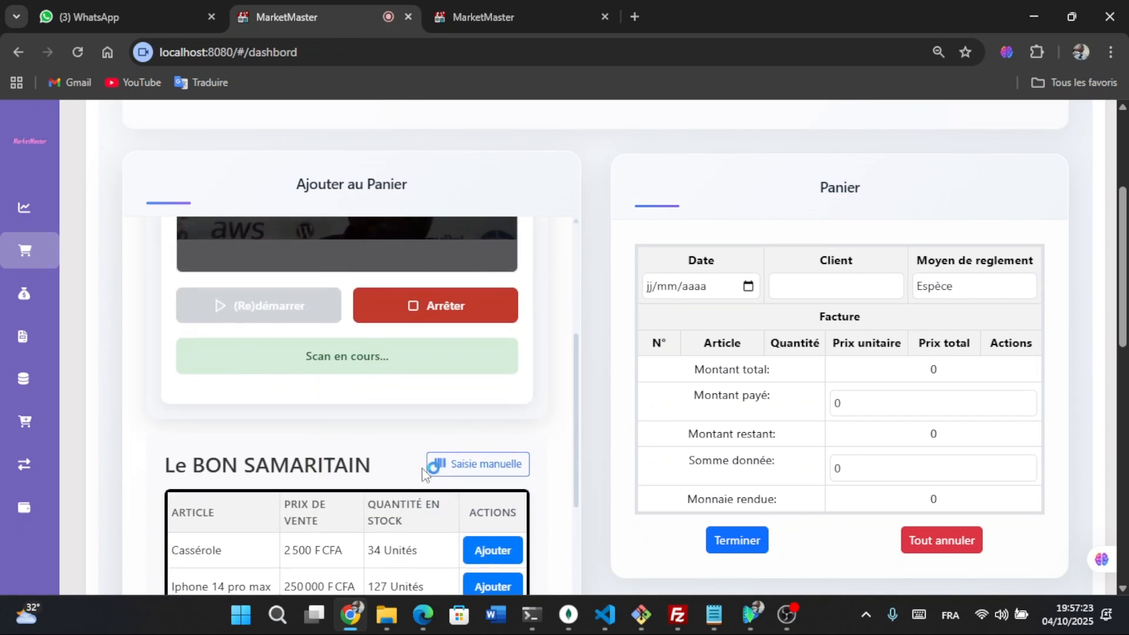
left_click(478, 462)
scroll(350, 435, "up", 2)
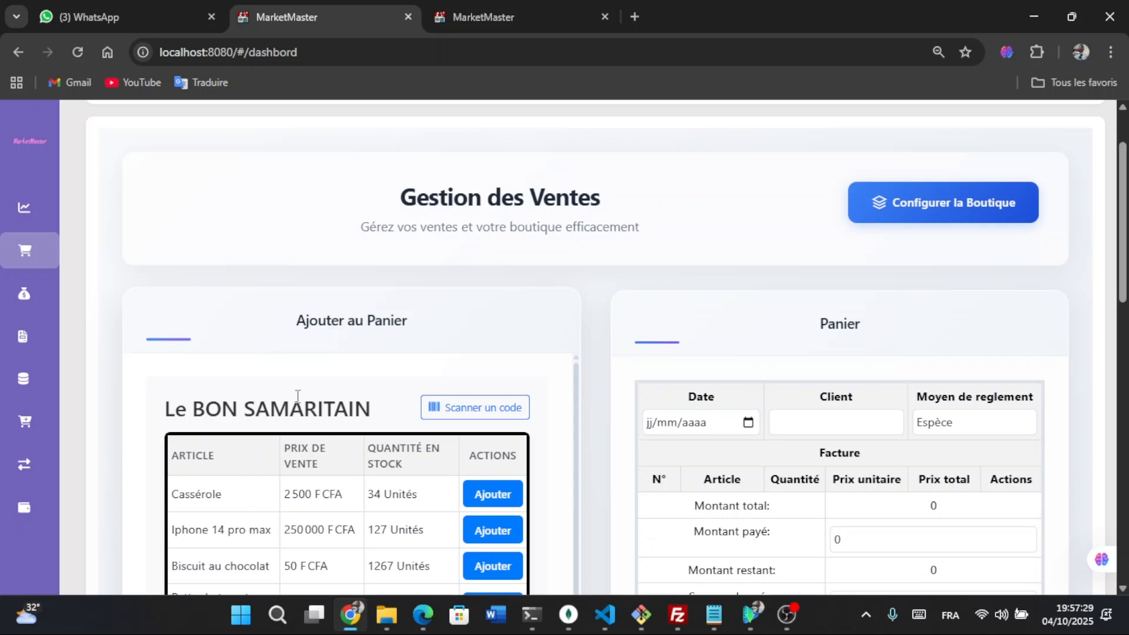
- Search the shop's articles for "inf", look over the filtered list and clear the search
scroll(365, 365, "down", 2)
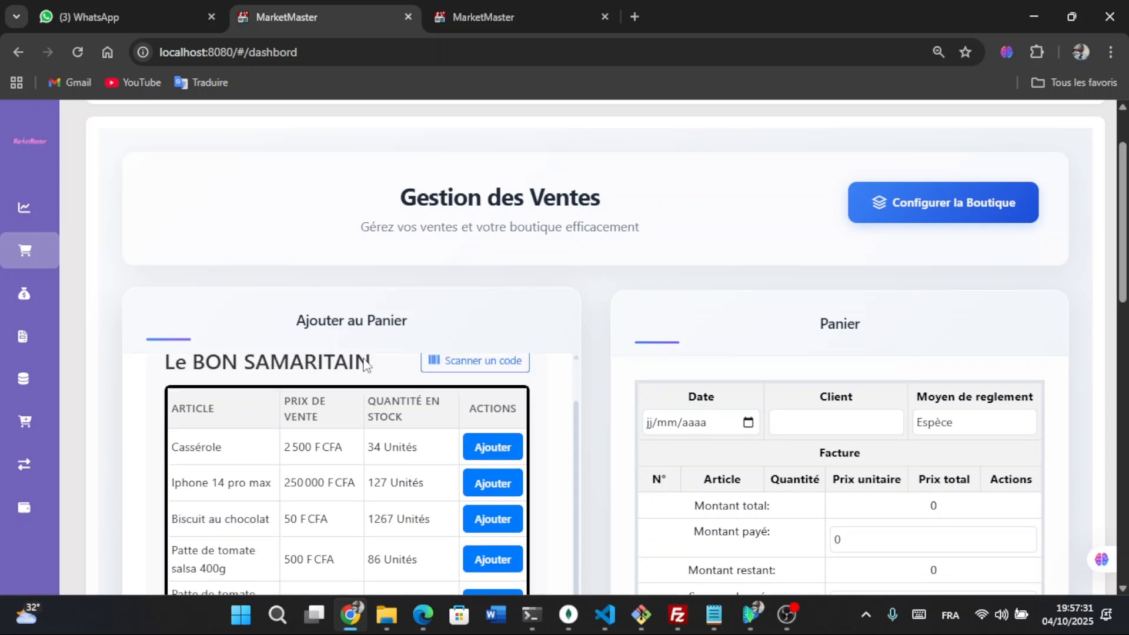
scroll(405, 421, "up", 2)
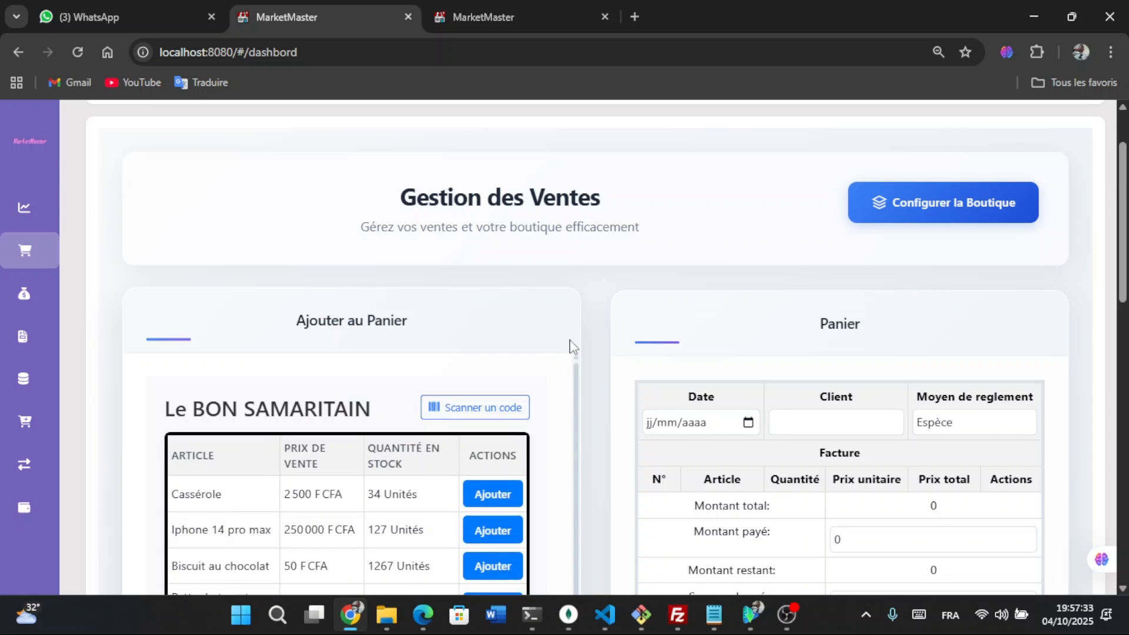
scroll(641, 290, "up", 2)
left_click(859, 151)
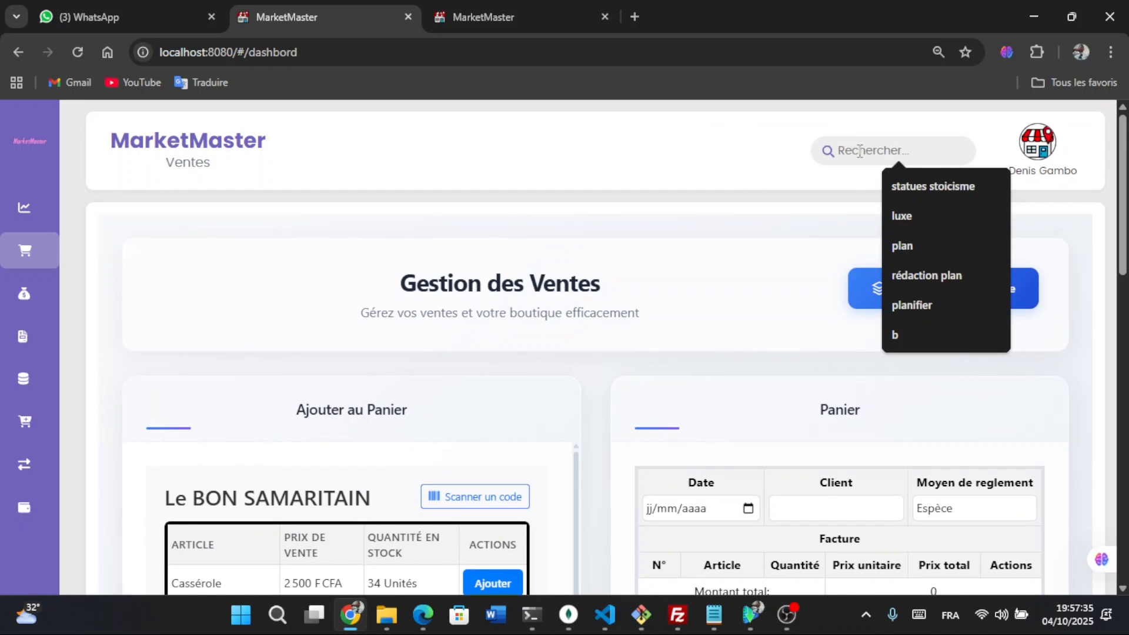
type("inf")
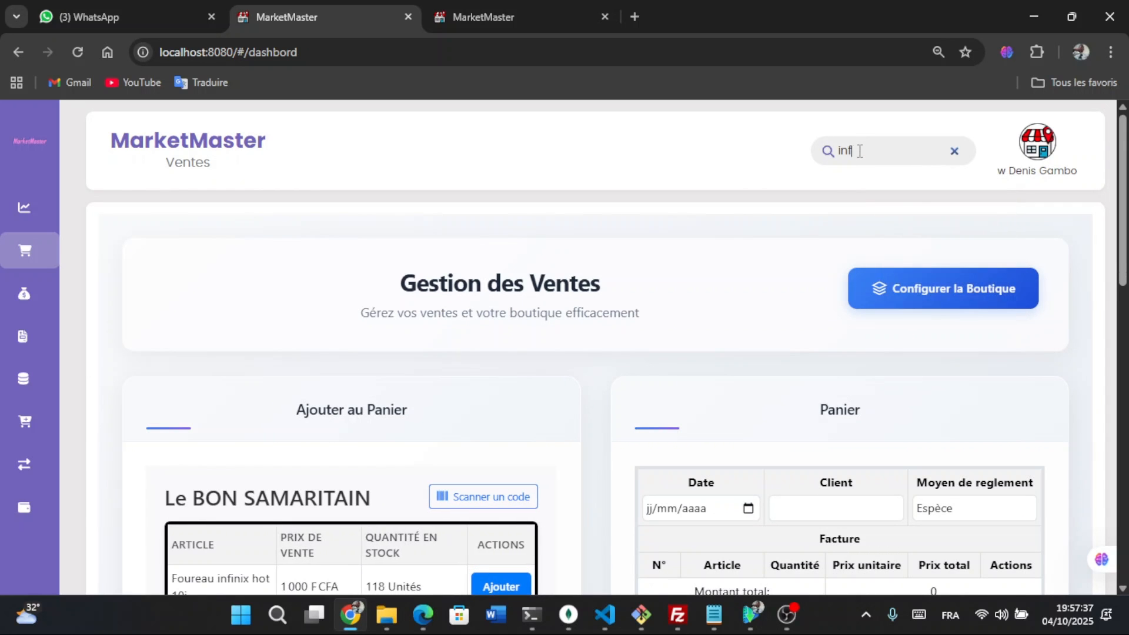
scroll(365, 399, "down", 3)
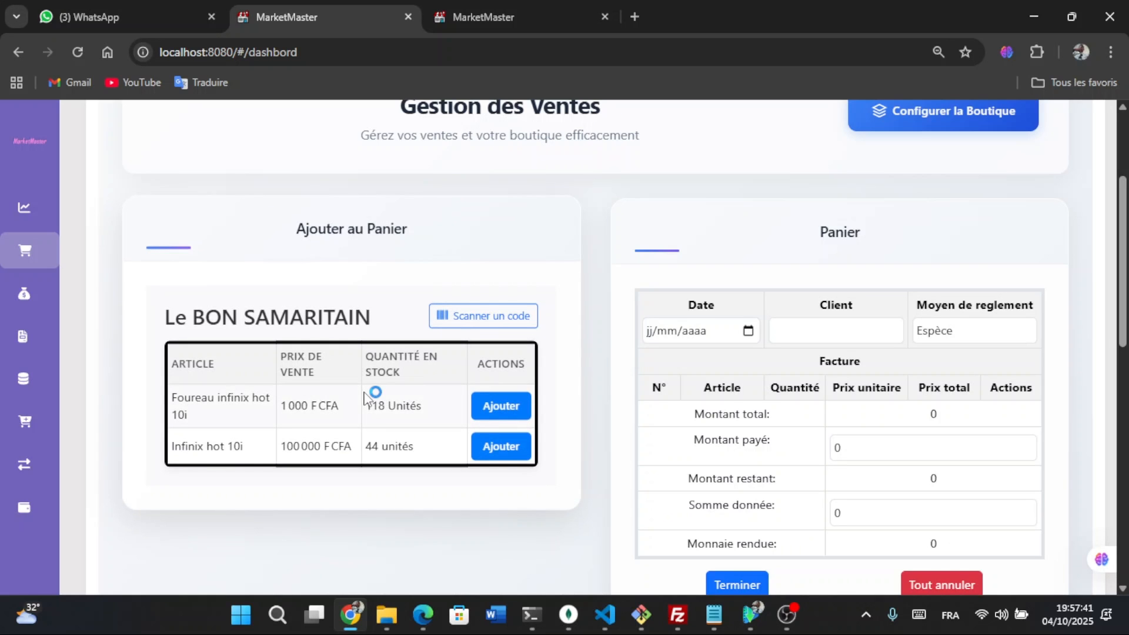
scroll(365, 398, "up", 3)
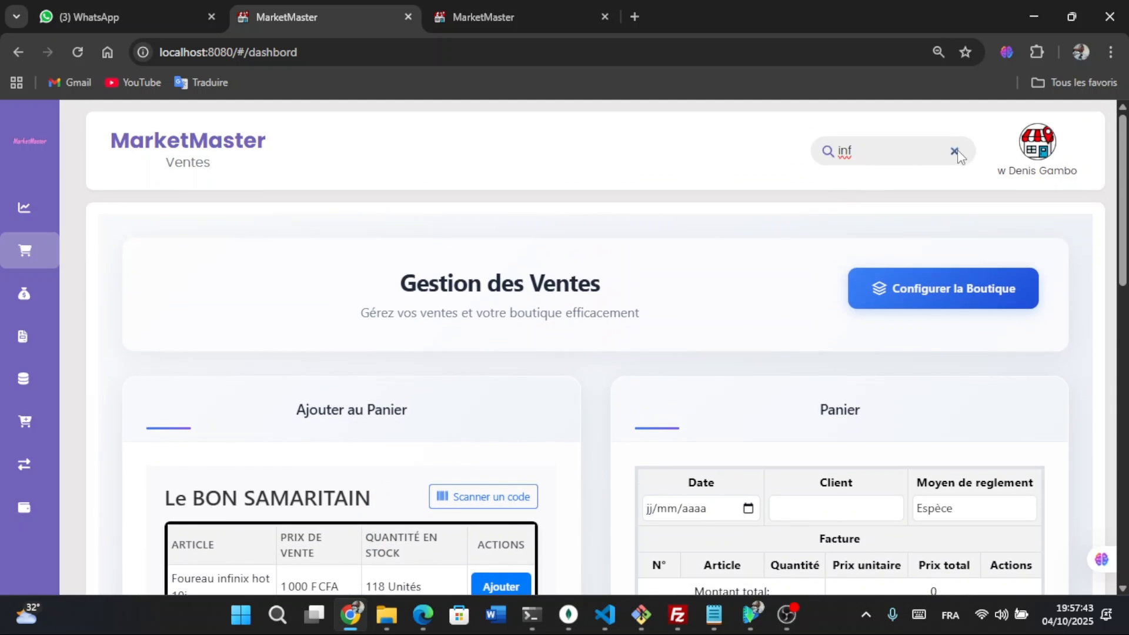
left_click(955, 152)
- Add 5 units of Cassérole to the cart at the unit price of 2500
scroll(458, 423, "down", 2)
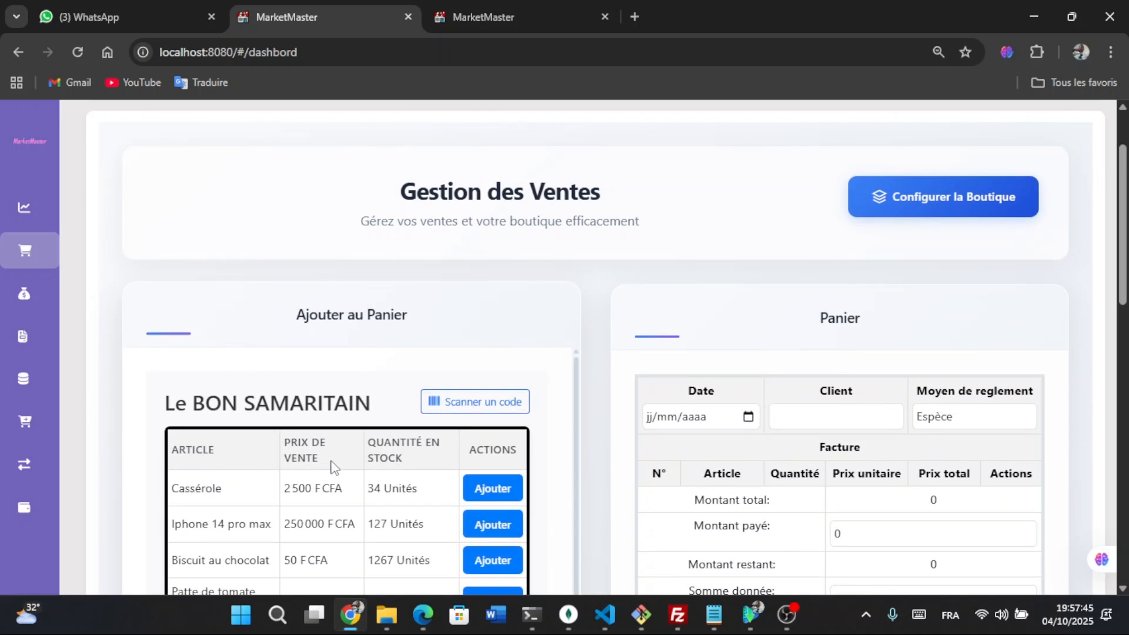
scroll(333, 467, "down", 1)
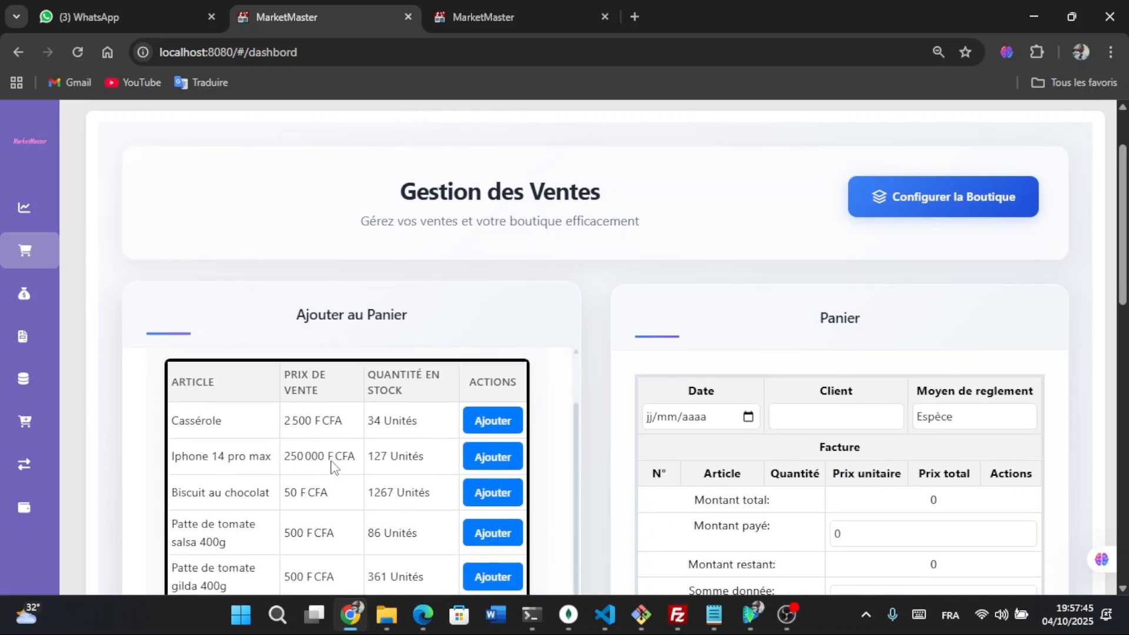
left_click(492, 419)
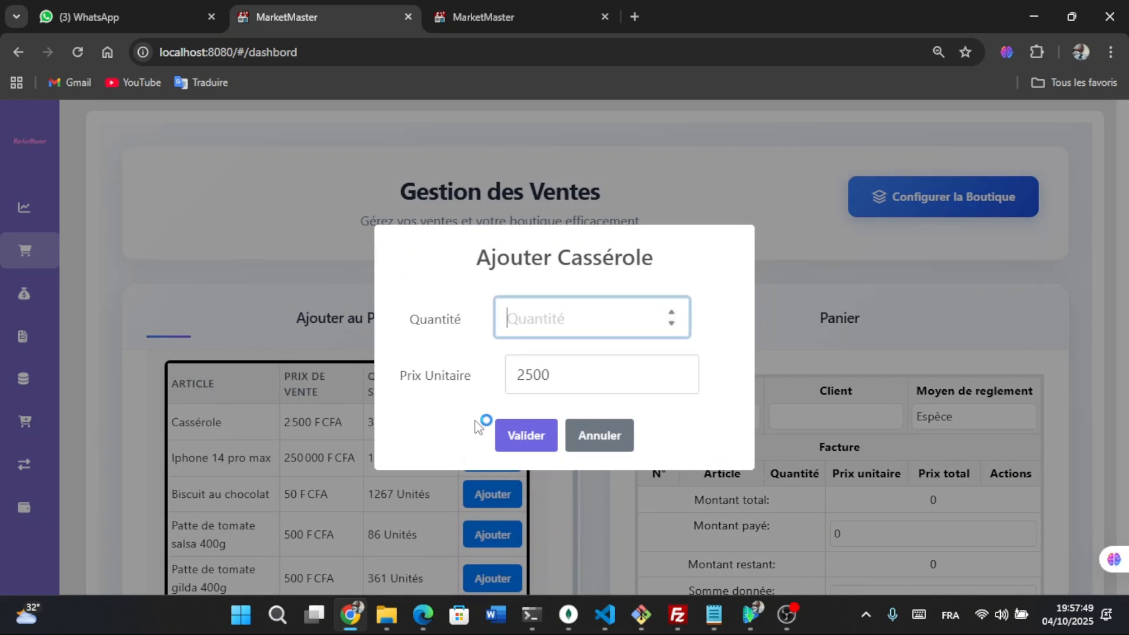
type("5")
left_click(525, 436)
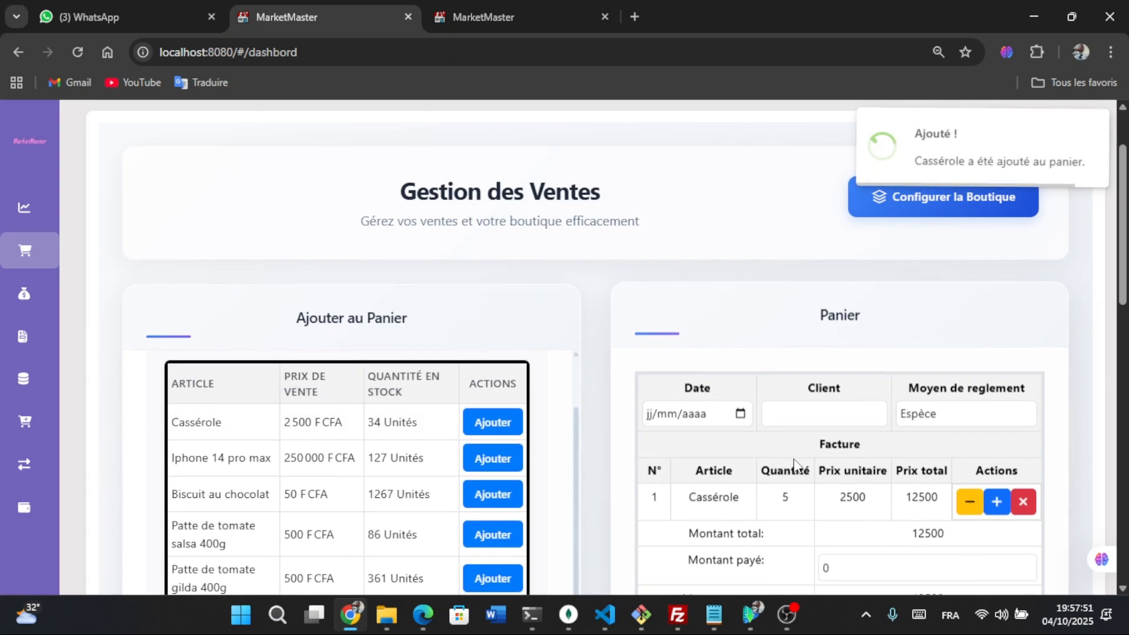
- Add 4 units of Biscuit au chocolat to the cart at the unit price of 50
scroll(800, 466, "down", 1)
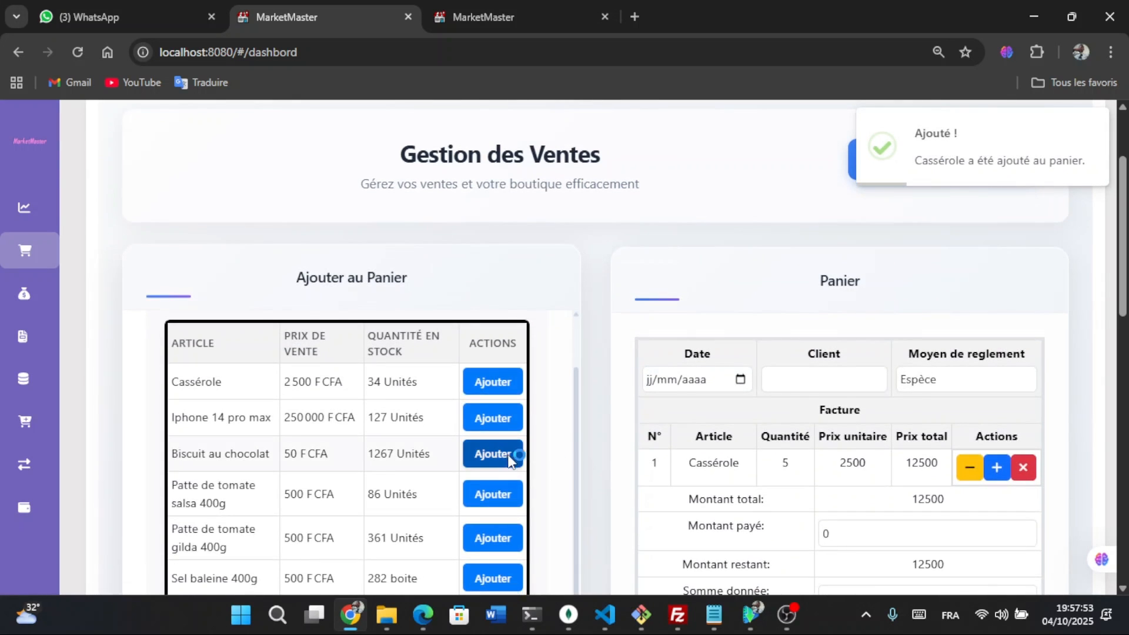
left_click(509, 459)
type("4")
left_click(529, 447)
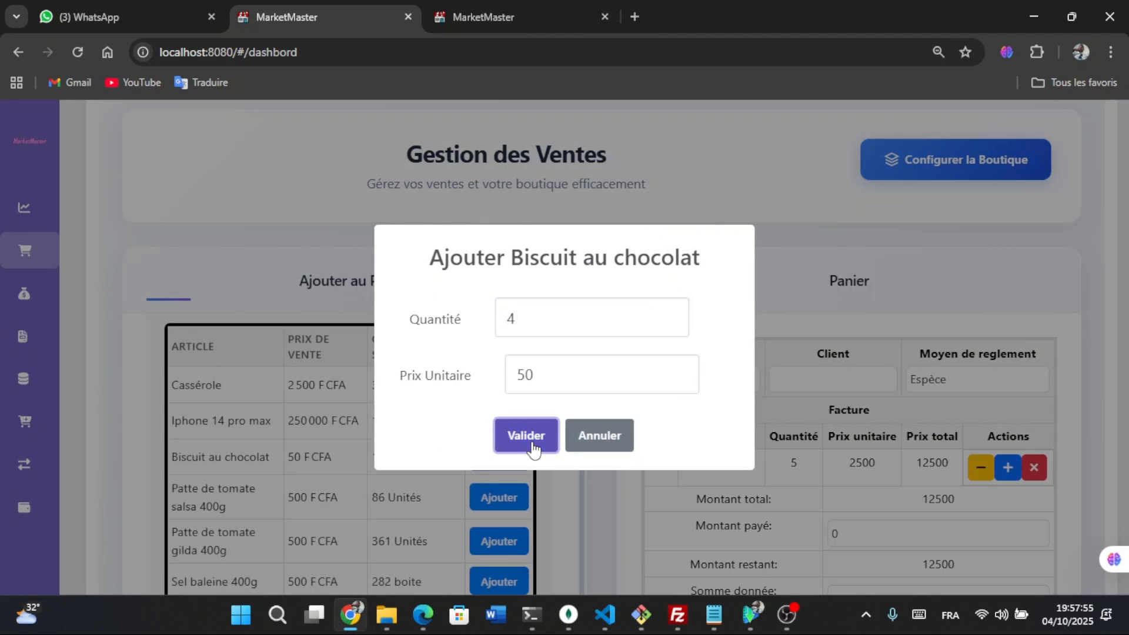
left_click(495, 500)
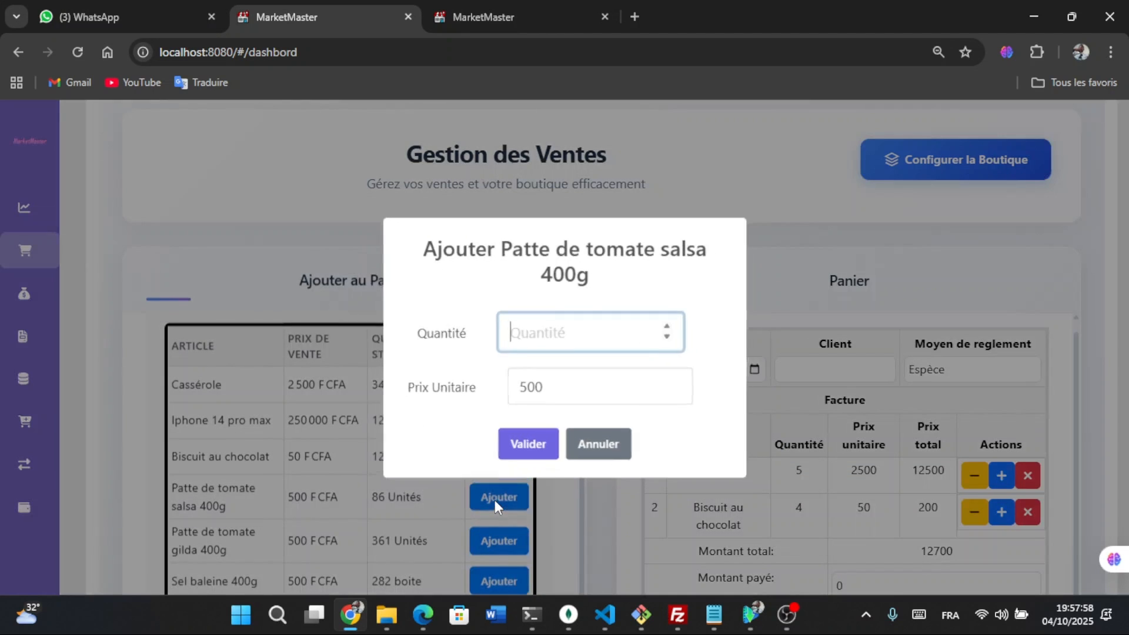
left_click(594, 447)
- Assign the first listed client to the sale in the cart
scroll(827, 486, "down", 4)
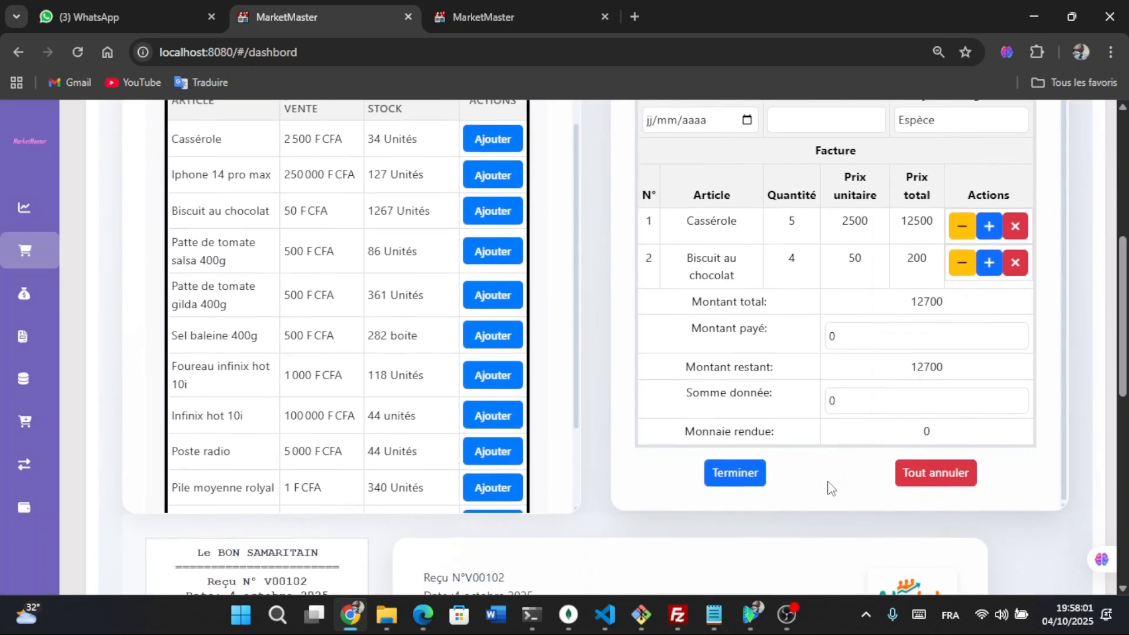
scroll(834, 481, "up", 3)
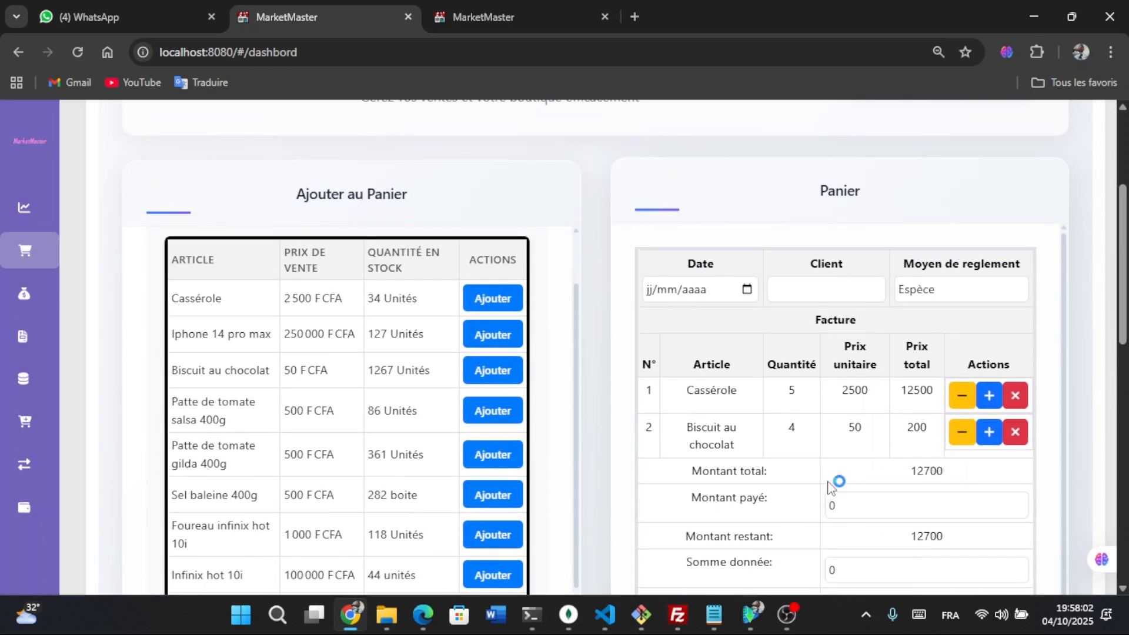
left_click(804, 302)
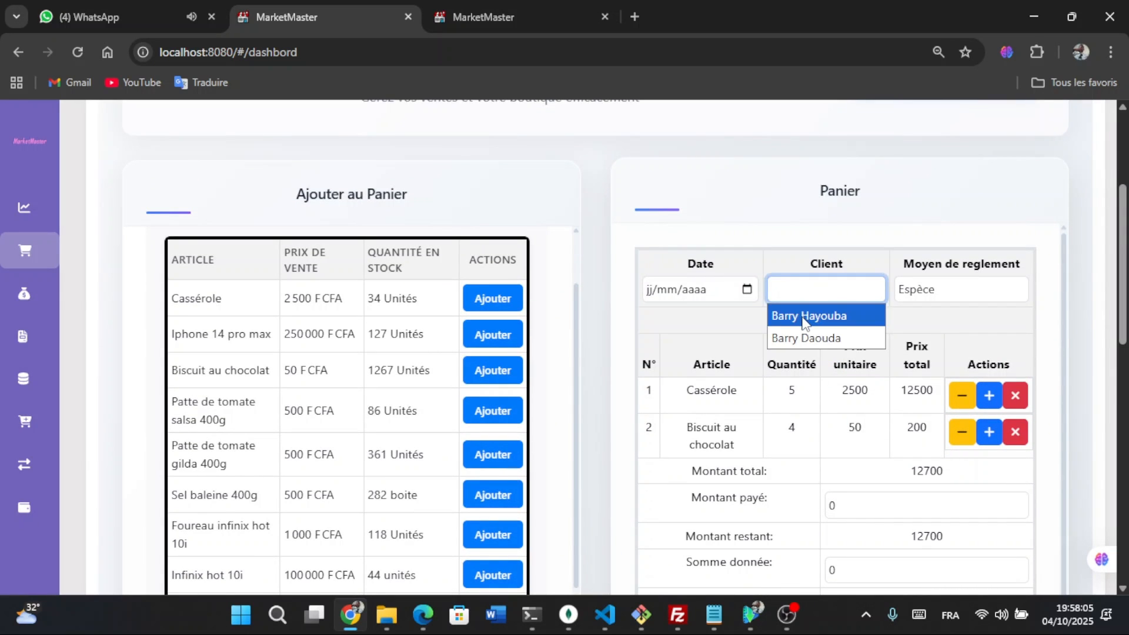
left_click(804, 317)
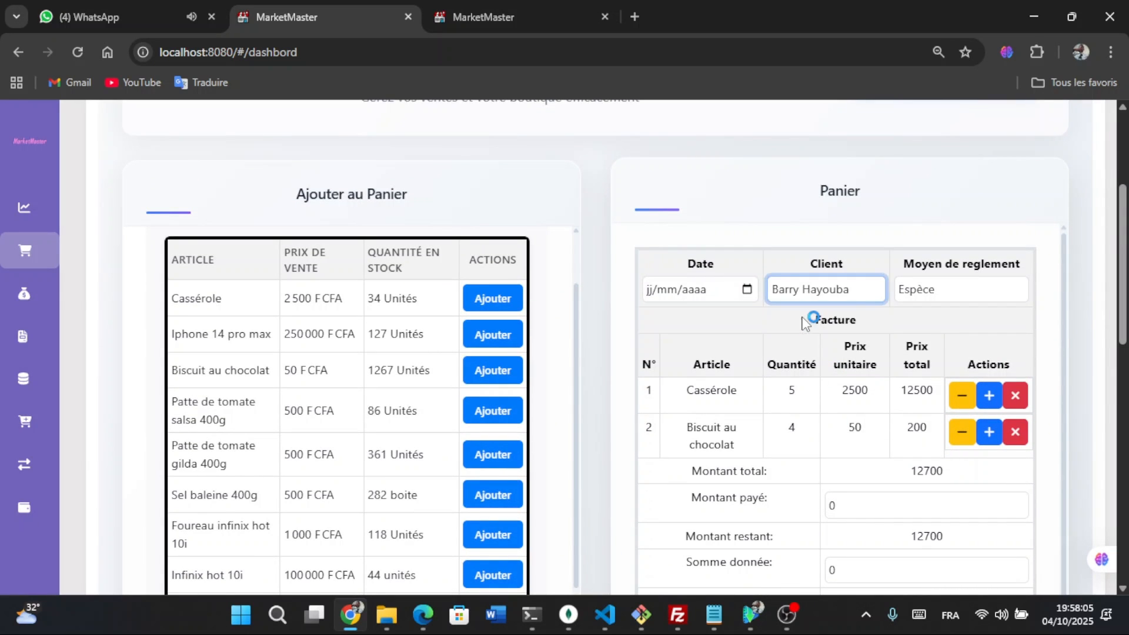
- Set the sale's payment method to Mobile money and choose the Orange money account as the settlement account
left_click(935, 297)
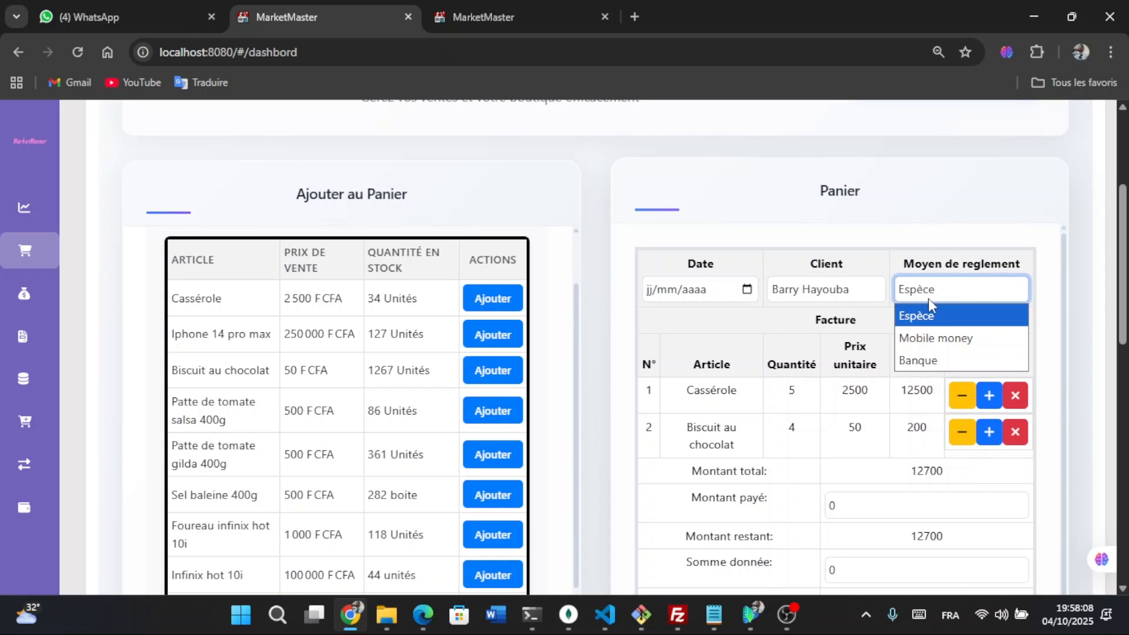
left_click(933, 335)
left_click(911, 347)
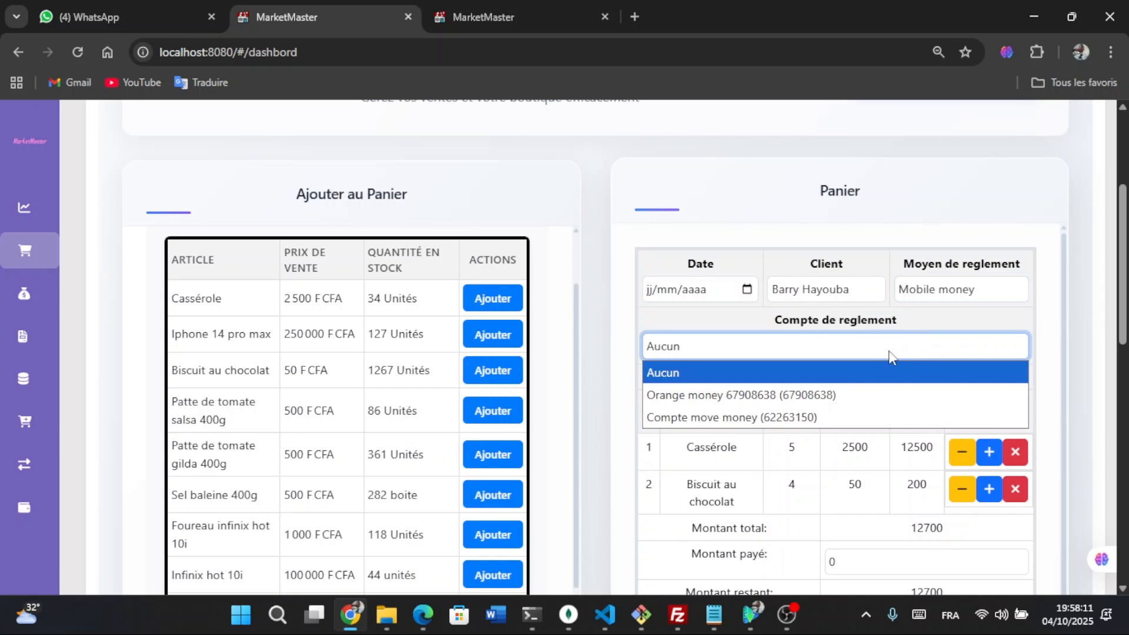
left_click(837, 393)
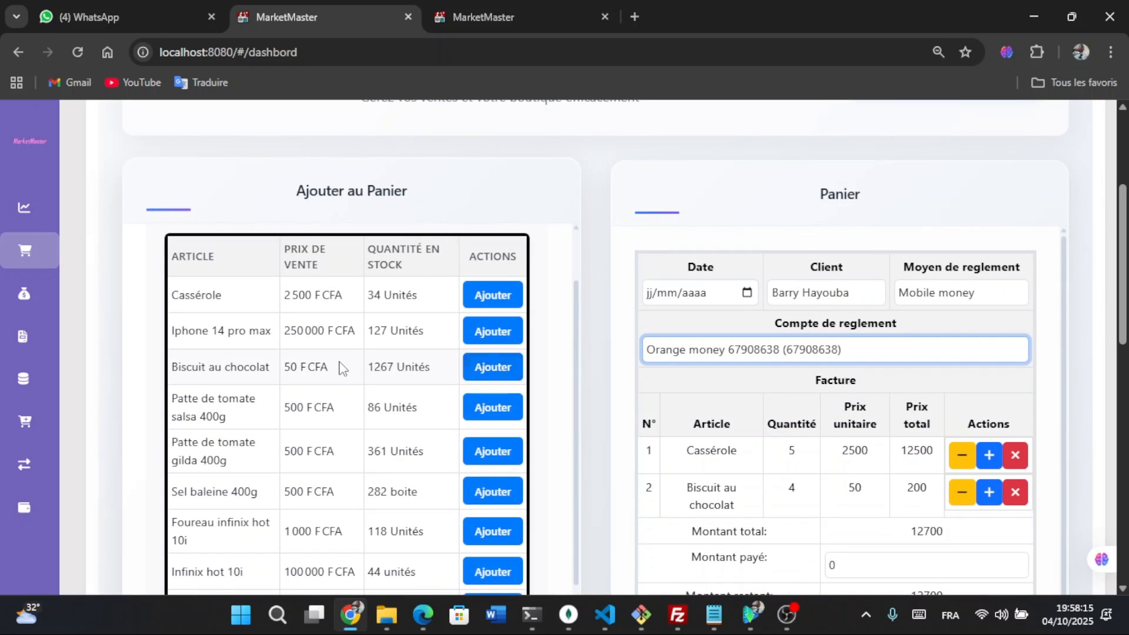
scroll(340, 367, "up", 5)
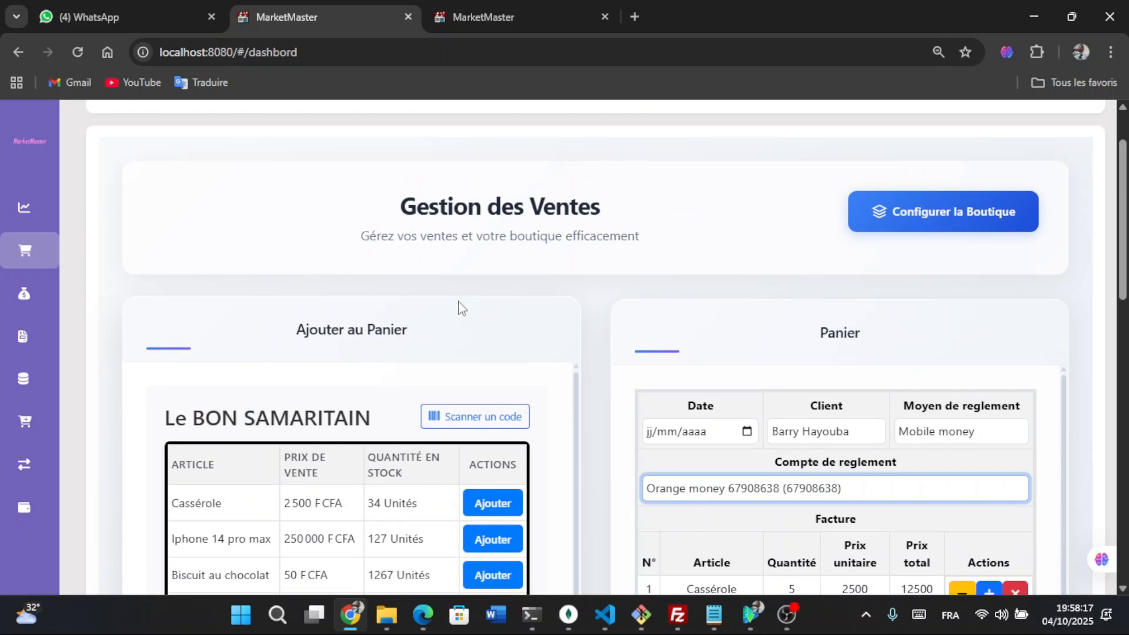
scroll(460, 307, "down", 2)
scroll(461, 310, "up", 4)
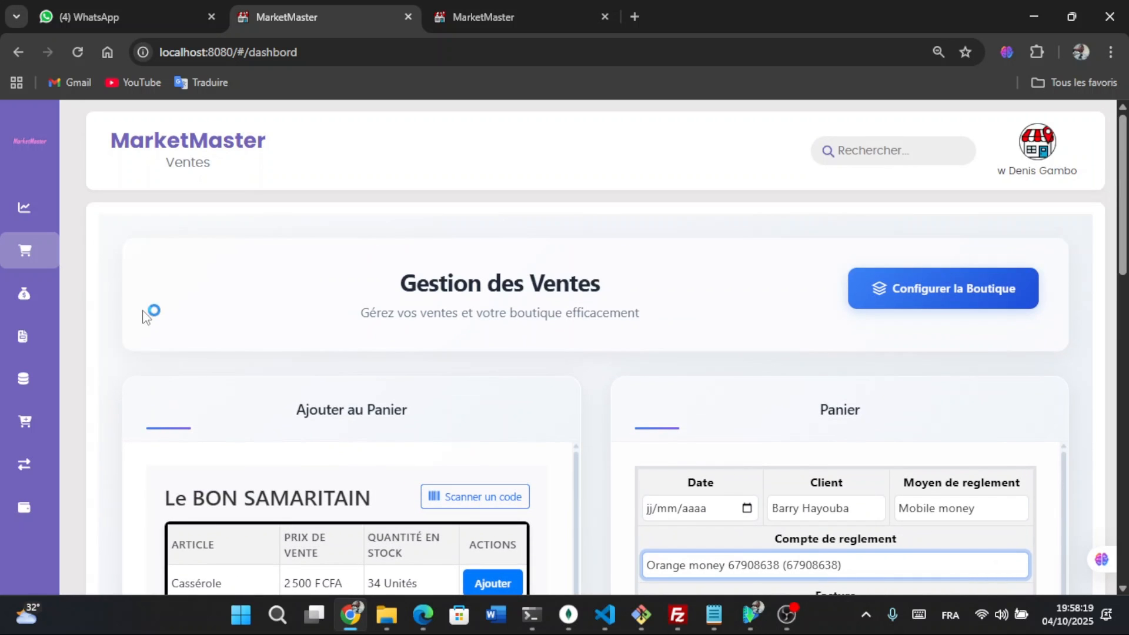
scroll(297, 347, "down", 2)
scroll(294, 350, "up", 3)
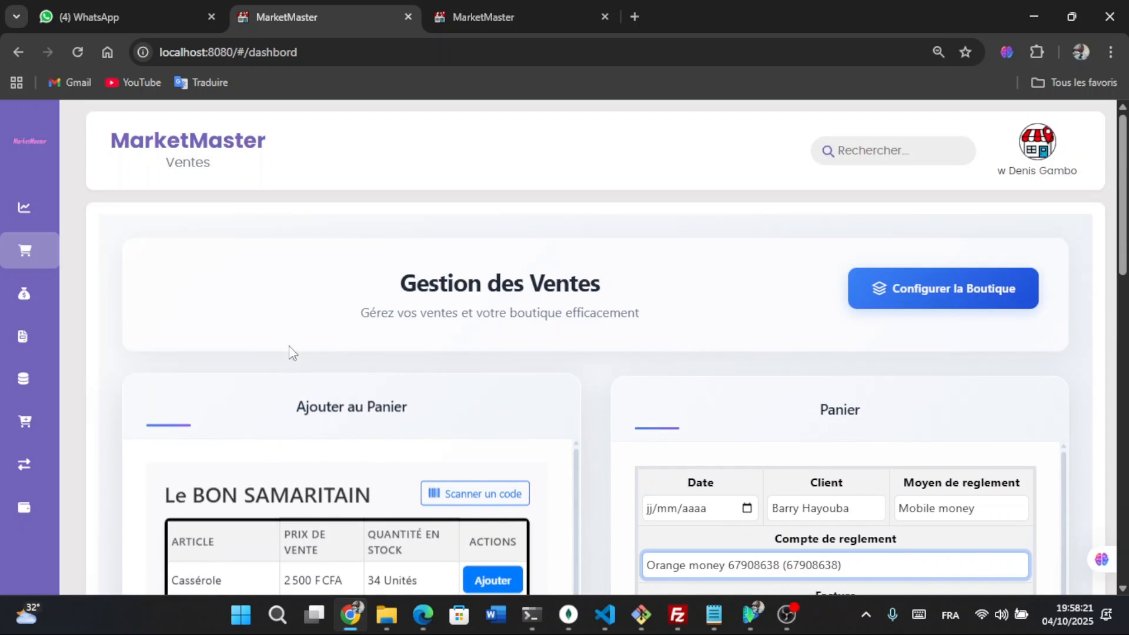
scroll(290, 353, "down", 3)
scroll(290, 347, "down", 1)
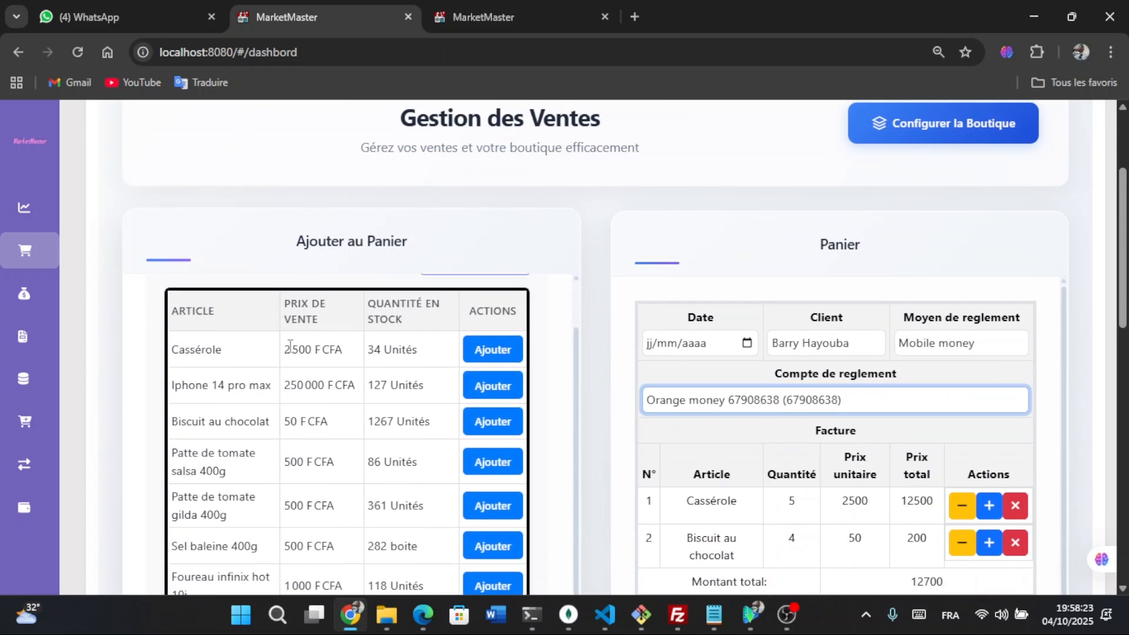
scroll(290, 346, "up", 1)
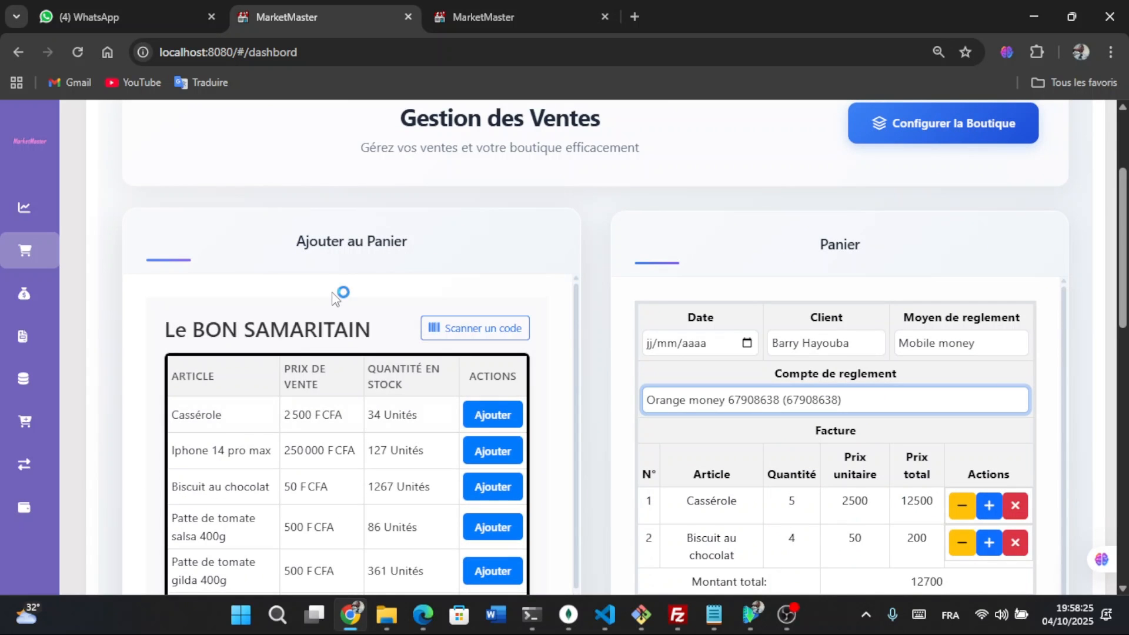
scroll(333, 295, "up", 3)
- Open the Créances section and examine the credit sales list, including the total amount of the 2 octobre 2025 sale
mouse_move(5, 316)
left_click(70, 300)
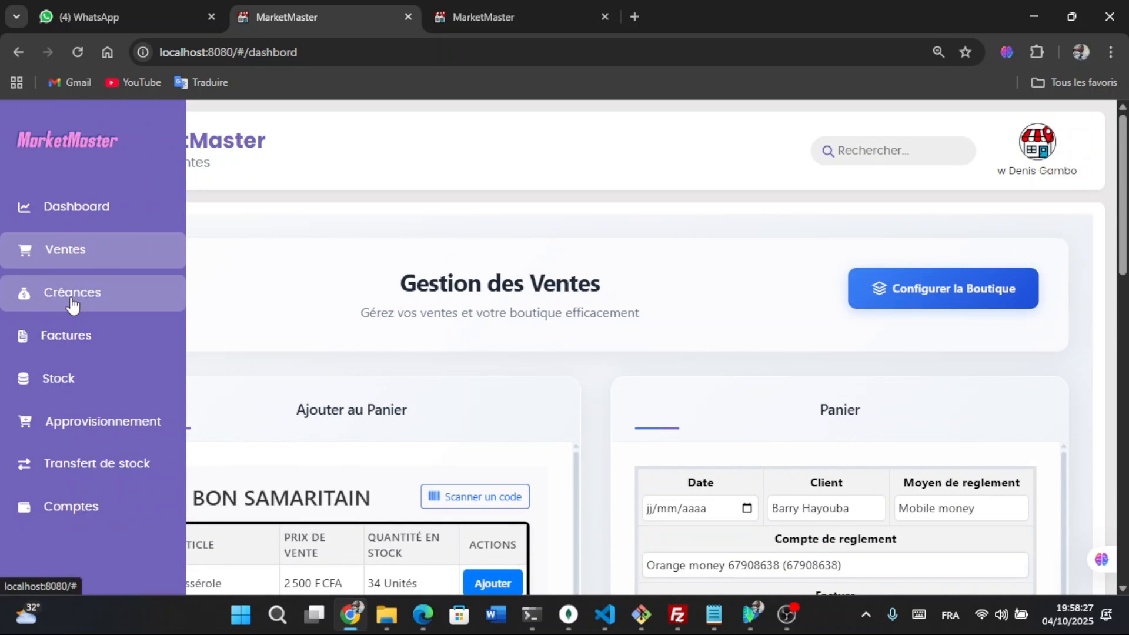
scroll(323, 396, "down", 5)
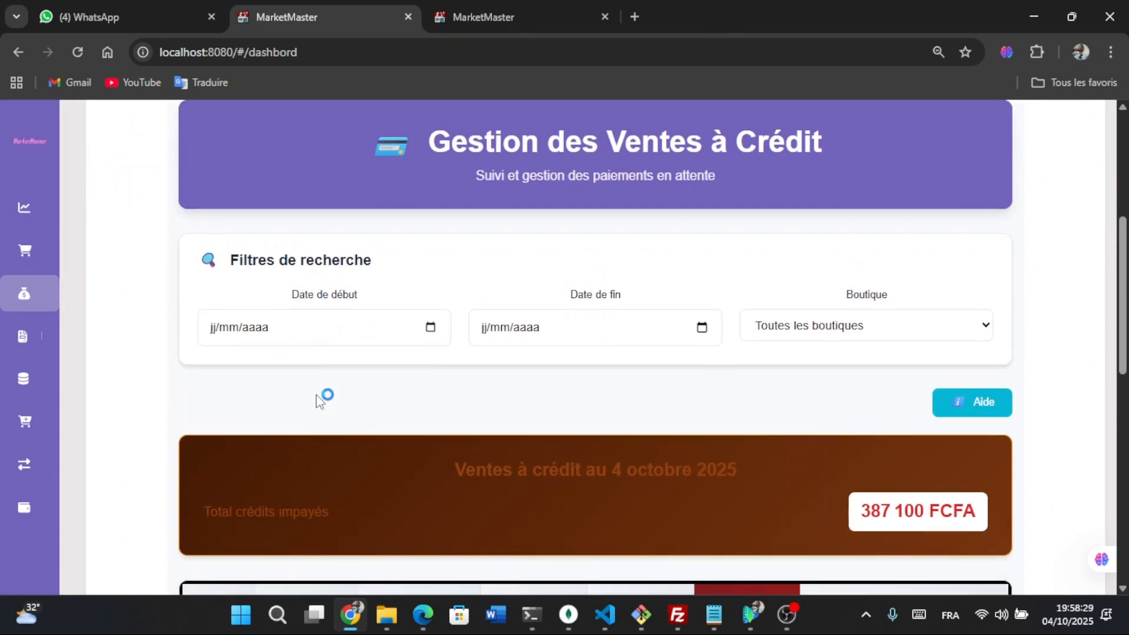
scroll(315, 400, "down", 3)
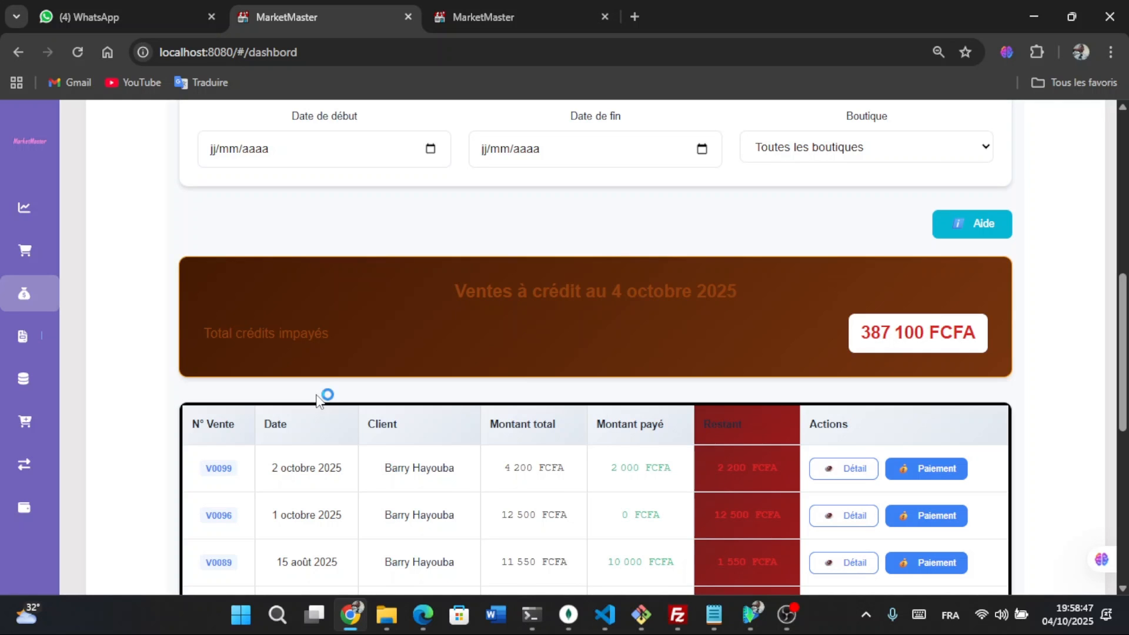
scroll(317, 402, "down", 1)
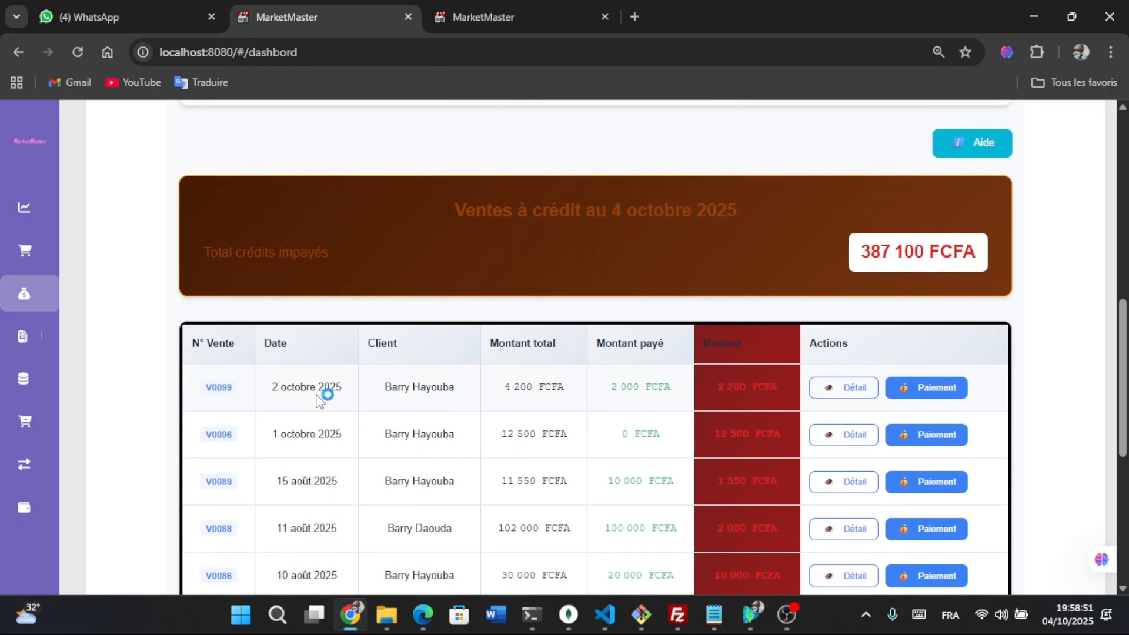
scroll(360, 415, "up", 1)
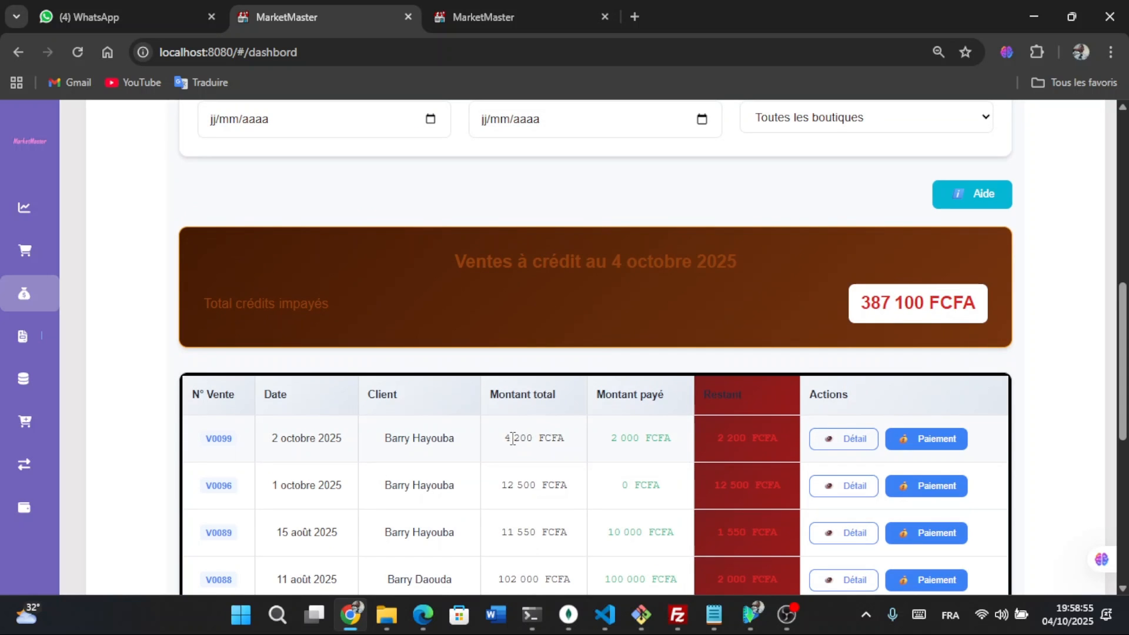
double_click(509, 440)
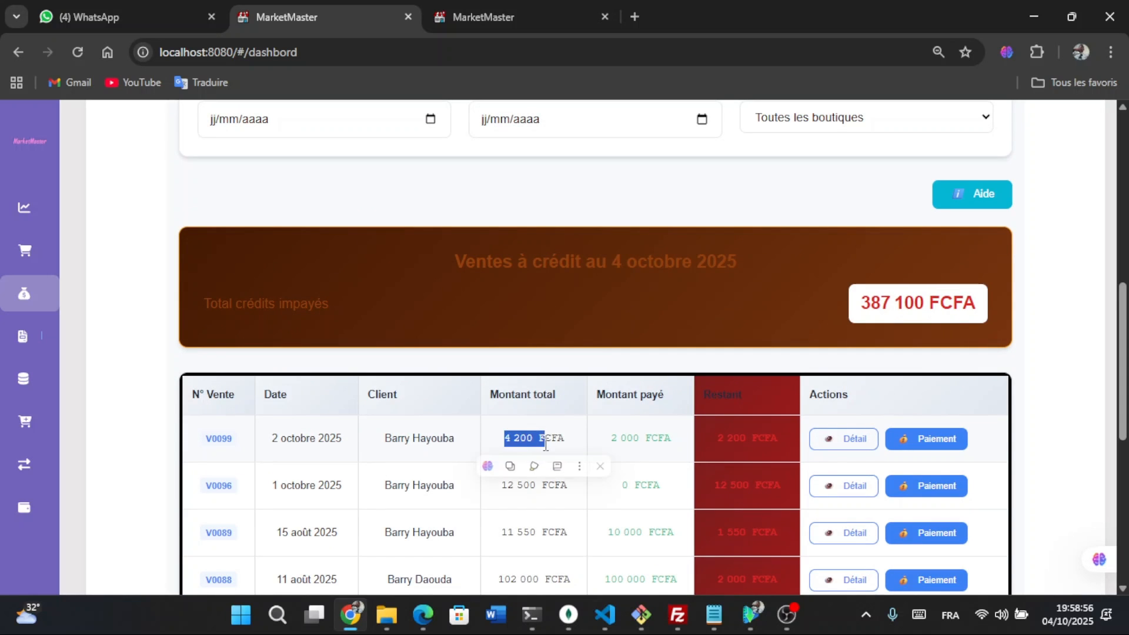
left_click(612, 447)
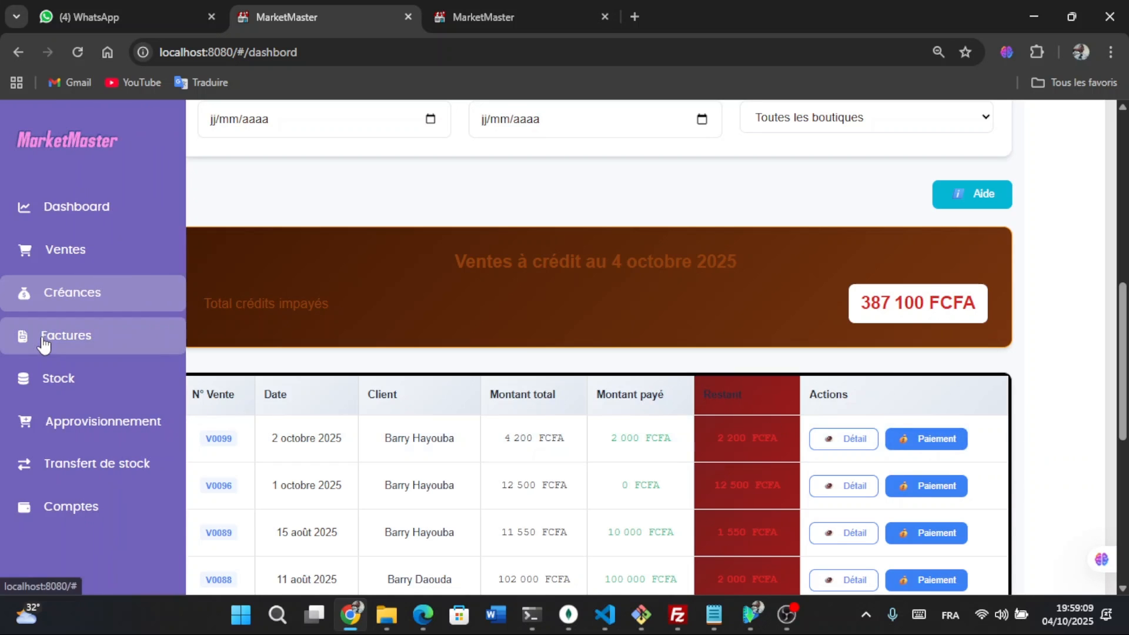
- Start a new Proforma invoice in Factures with Pile moyenne rolyal as the first article and add a second article line
left_click(44, 342)
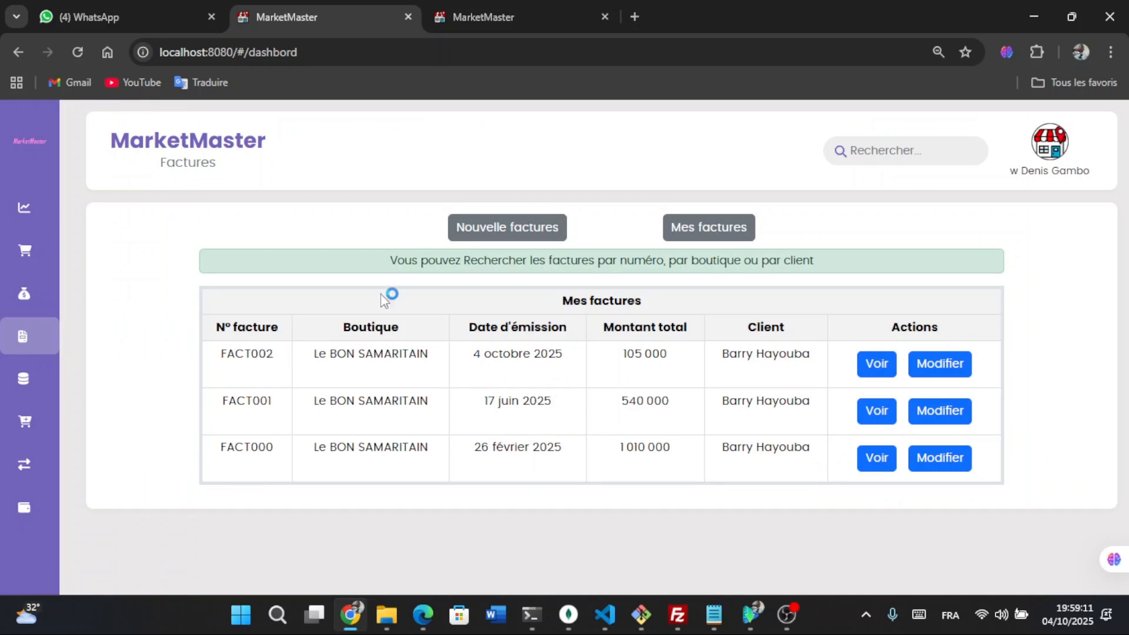
left_click(481, 227)
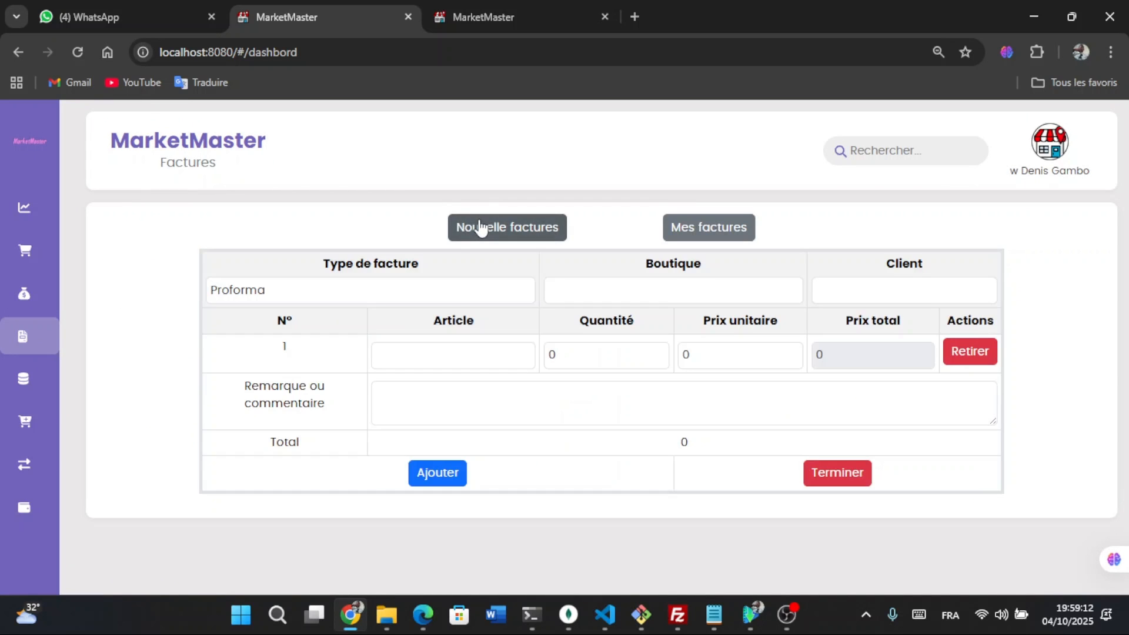
left_click(434, 353)
left_click(412, 291)
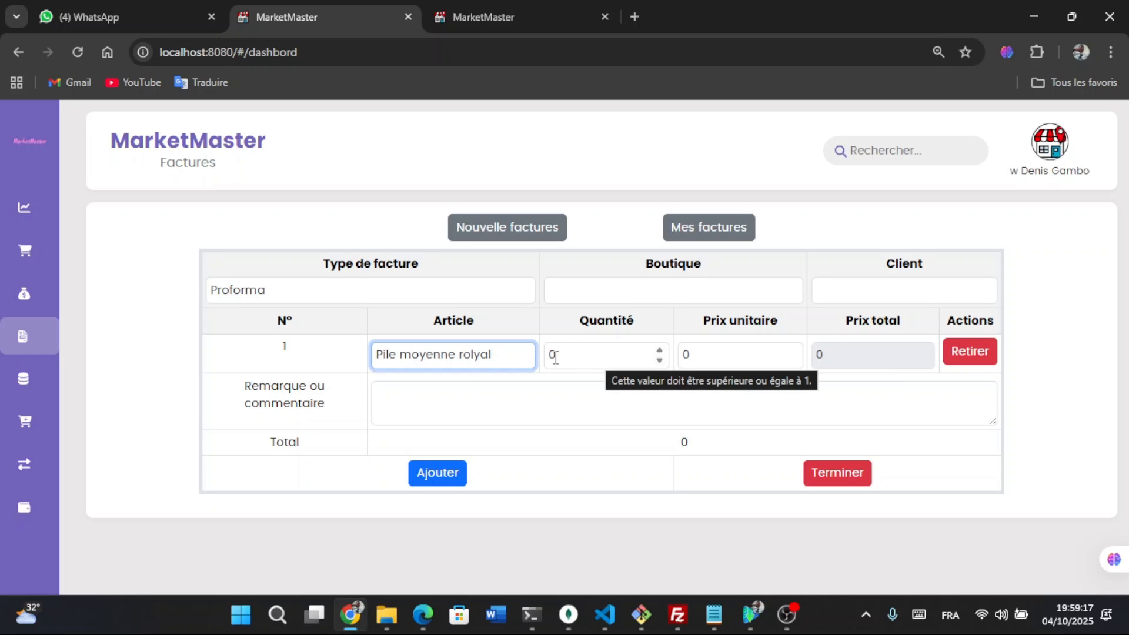
left_click(420, 475)
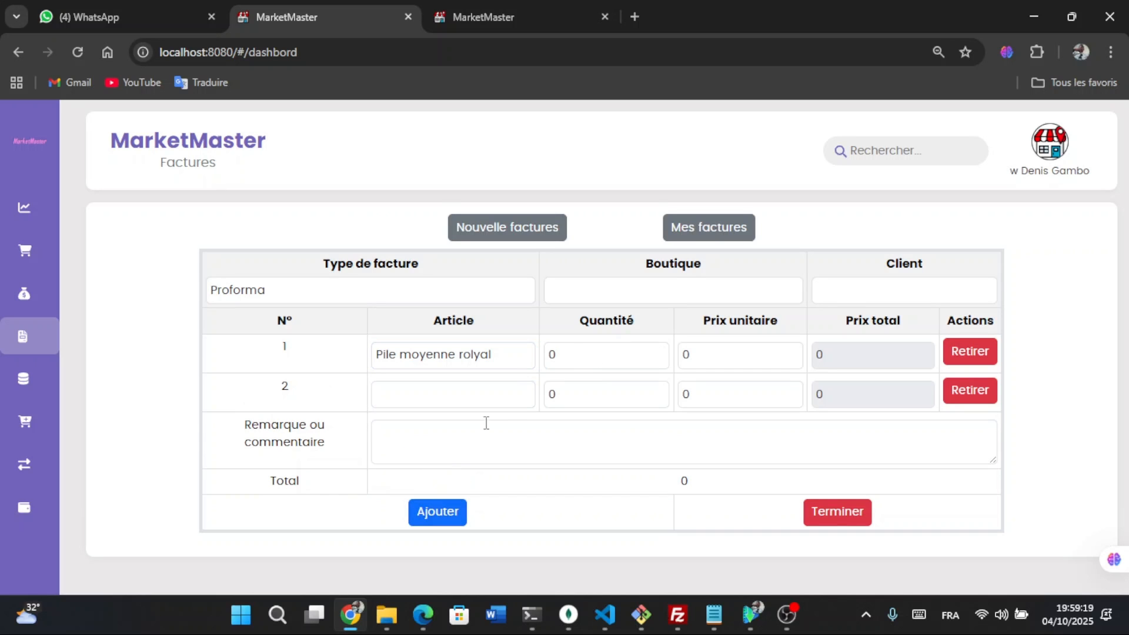
- Return to the list of existing invoices and view the details of the invoice issued on 4 octobre 2025
left_click(678, 234)
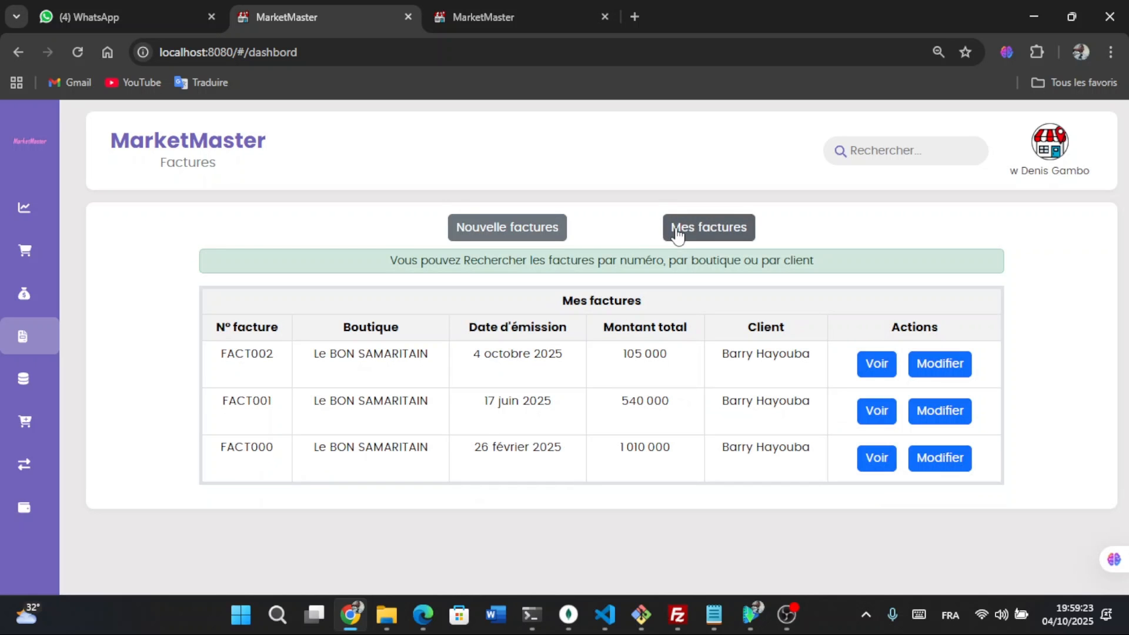
left_click(876, 373)
scroll(647, 371, "down", 2)
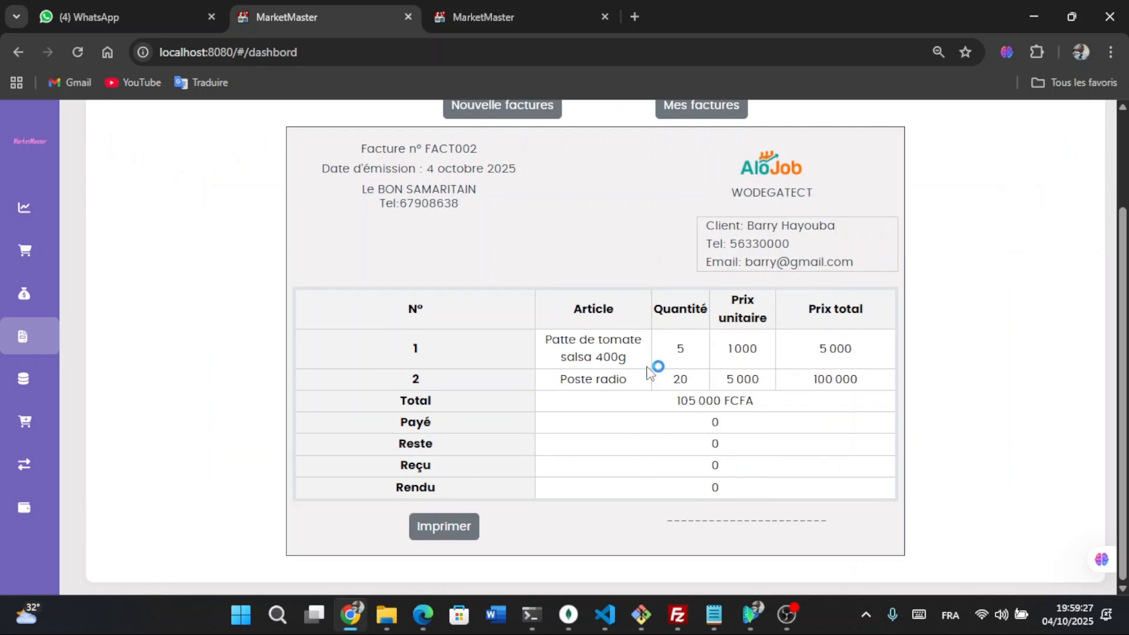
scroll(691, 387, "up", 2)
scroll(691, 386, "down", 1)
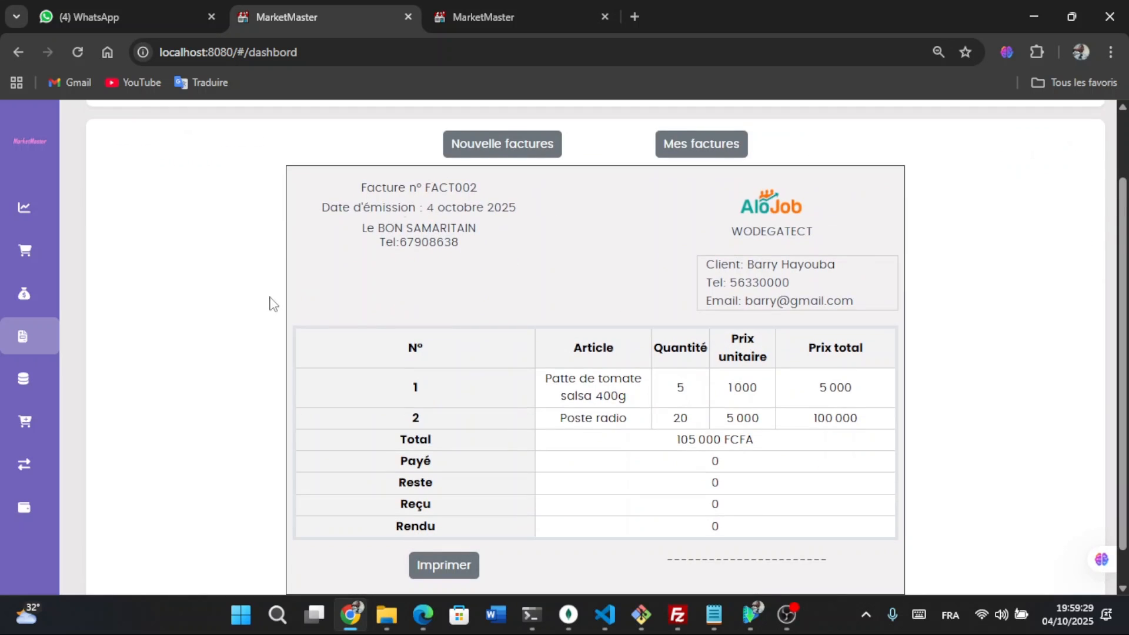
- Open the Stock section and examine the article quantities and critical limits of the Le BON SAMARITAIN shop
left_click(51, 379)
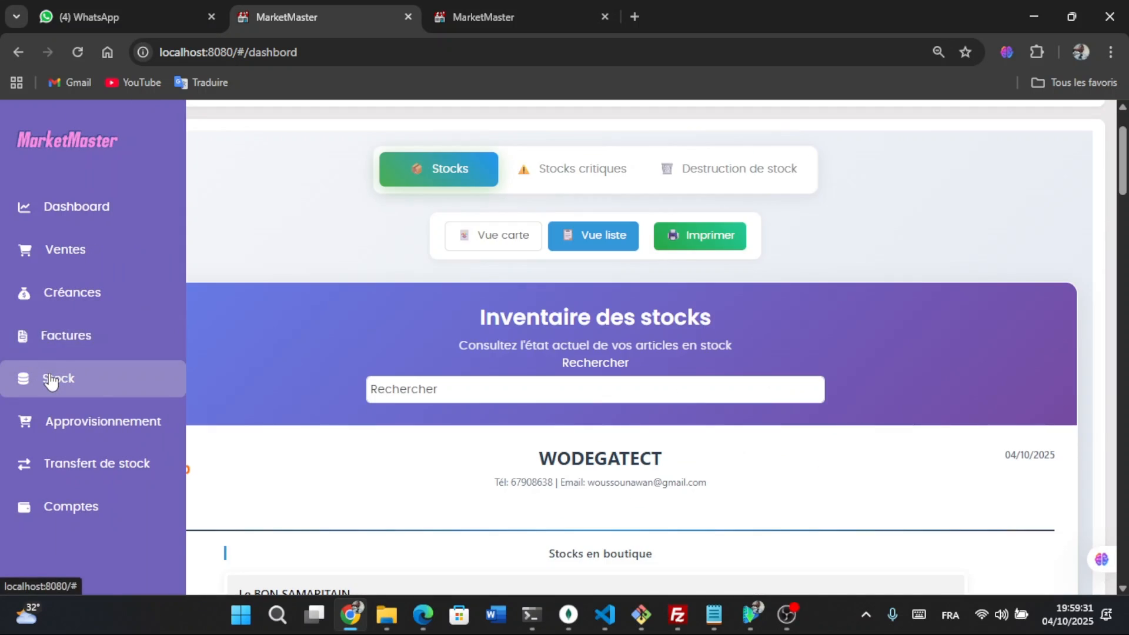
scroll(331, 447, "down", 2)
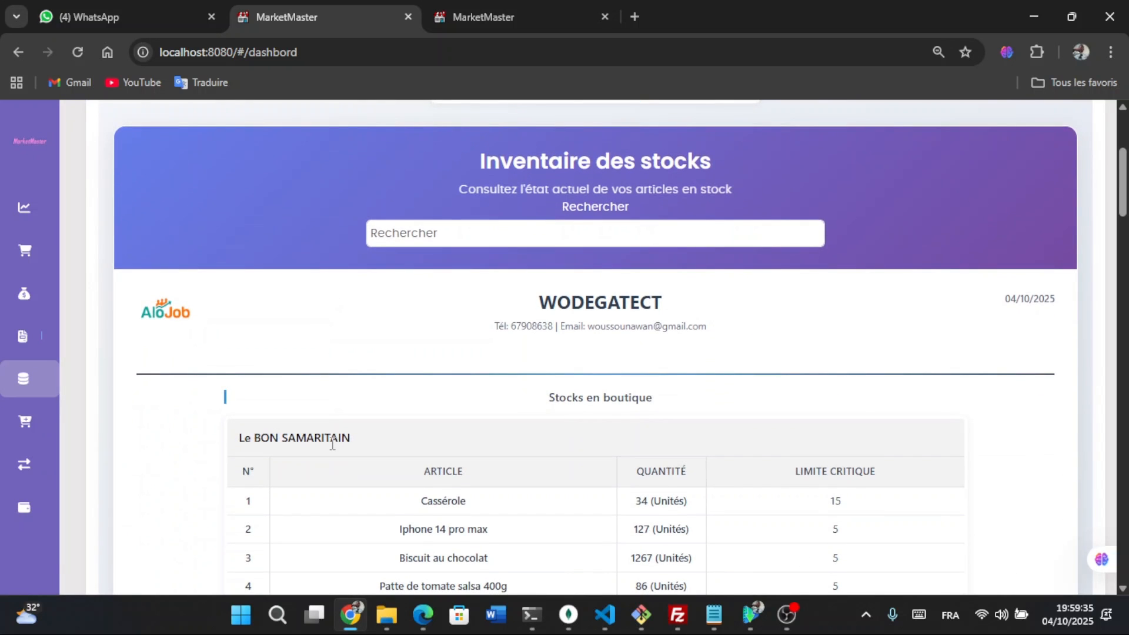
scroll(332, 445, "up", 2)
scroll(337, 445, "down", 4)
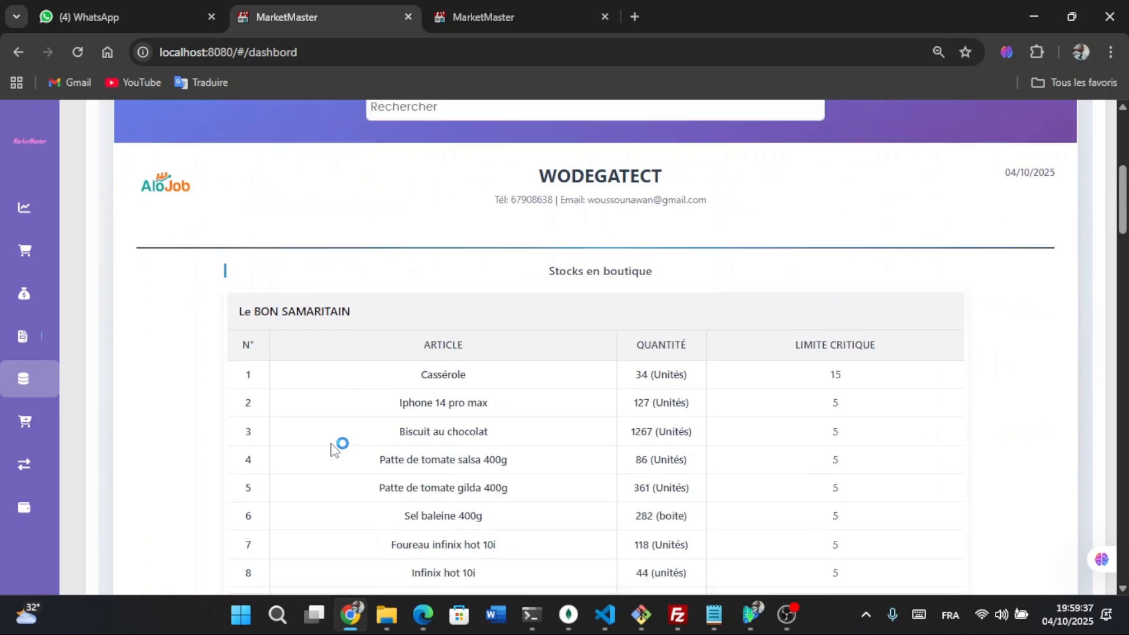
scroll(332, 447, "down", 1)
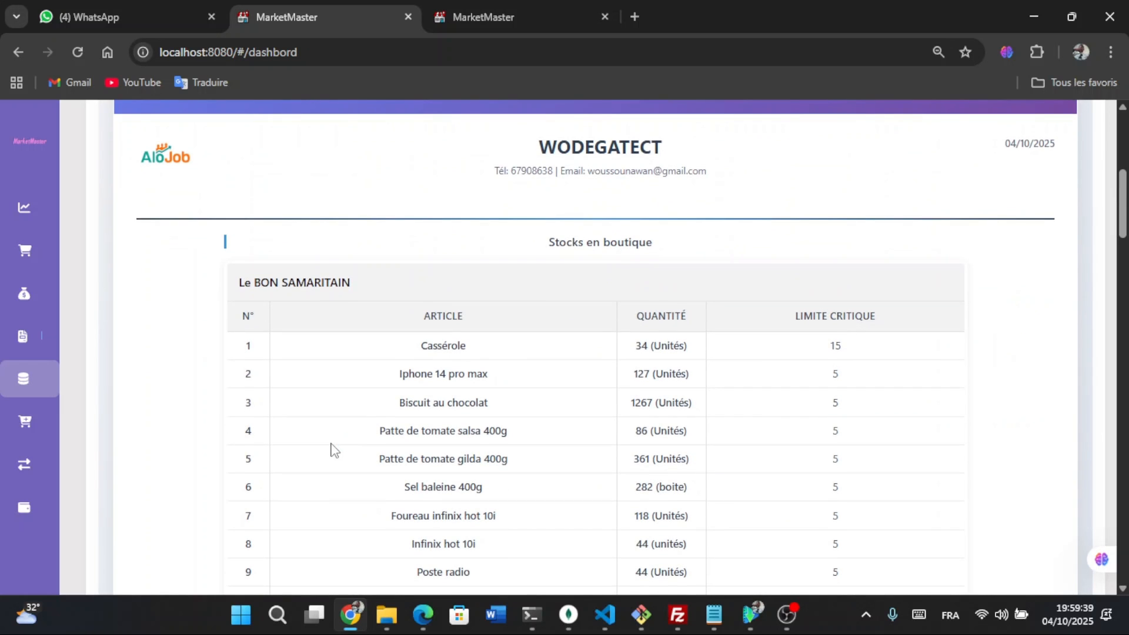
scroll(334, 447, "down", 2)
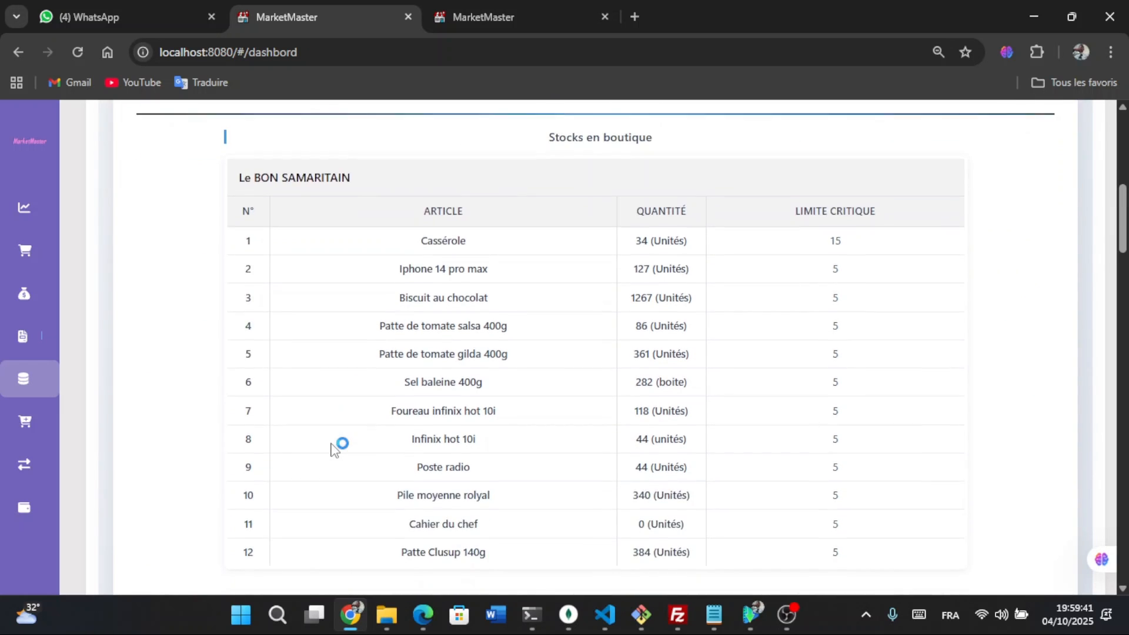
scroll(331, 450, "up", 2)
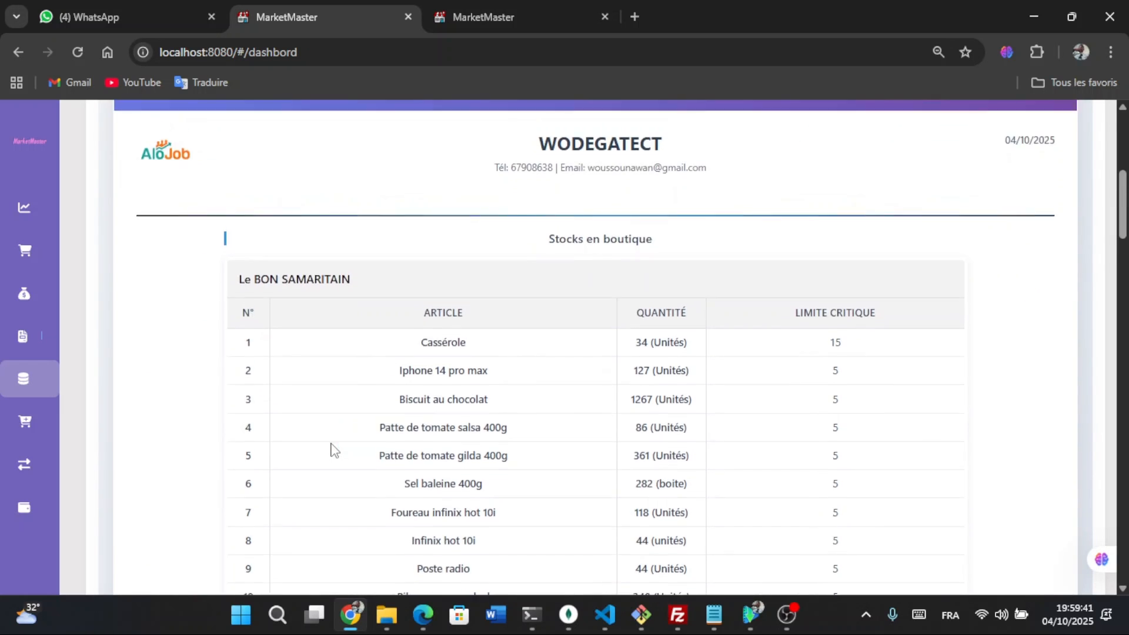
double_click(262, 286)
- Look through the stock tables of the remaining shops and of the stores down to Magasin 3
scroll(262, 286, "down", 5)
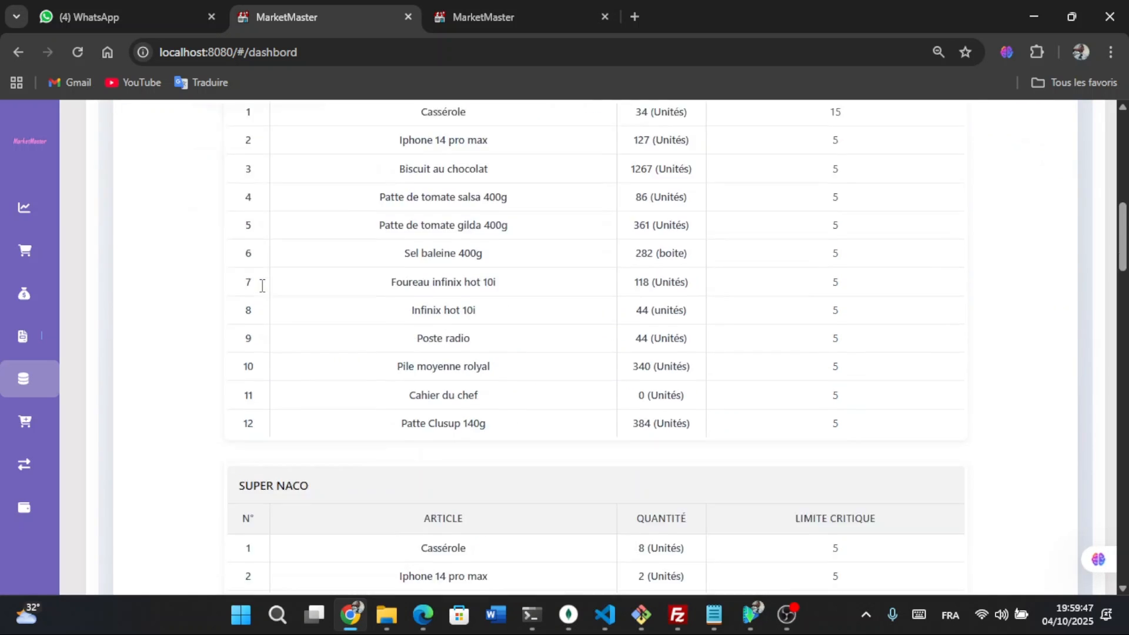
scroll(338, 372, "down", 11)
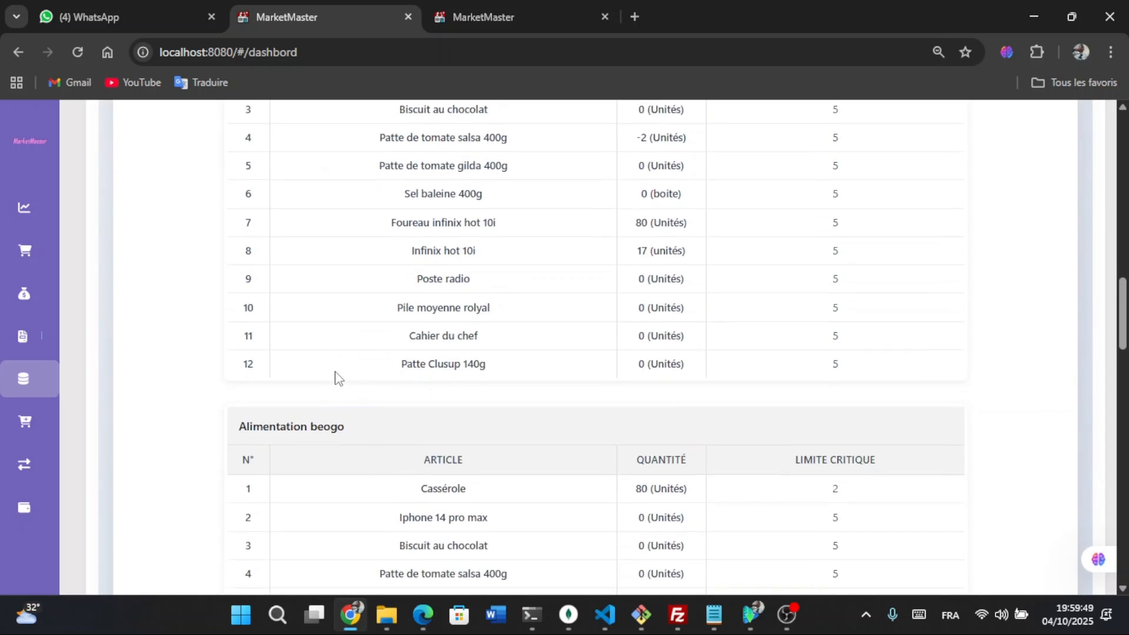
scroll(351, 281, "down", 8)
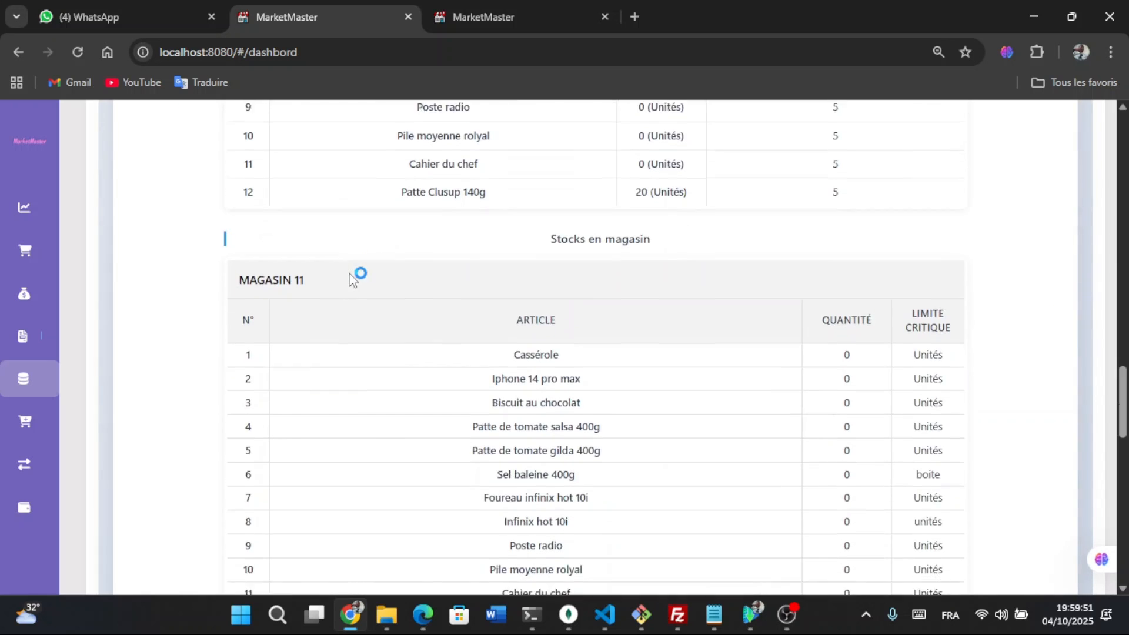
scroll(317, 289, "down", 13)
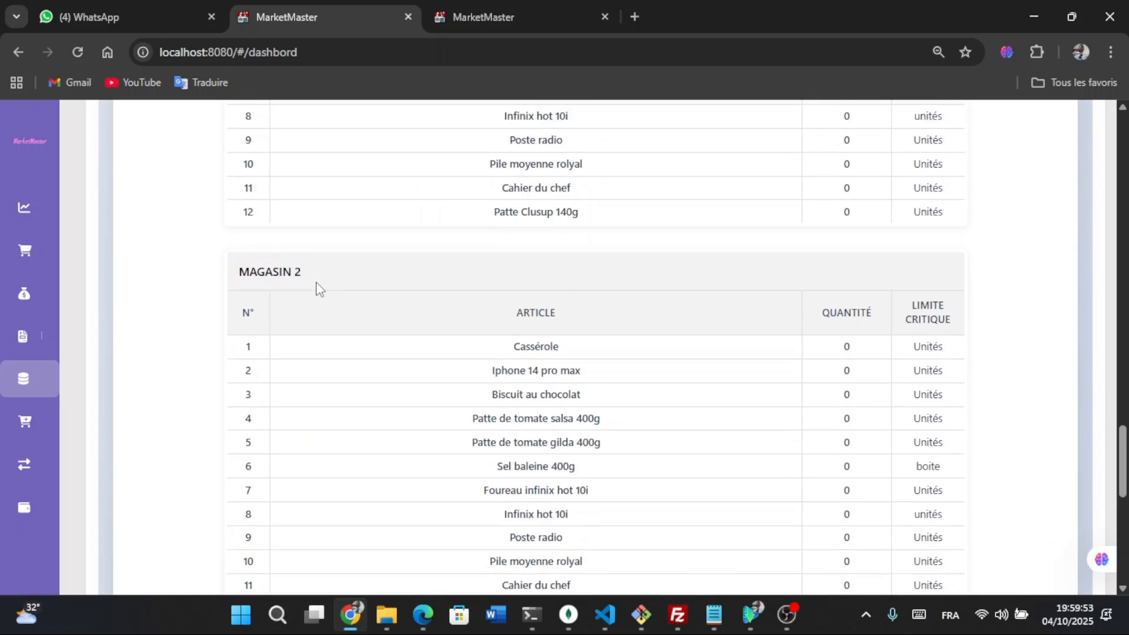
scroll(325, 311, "down", 4)
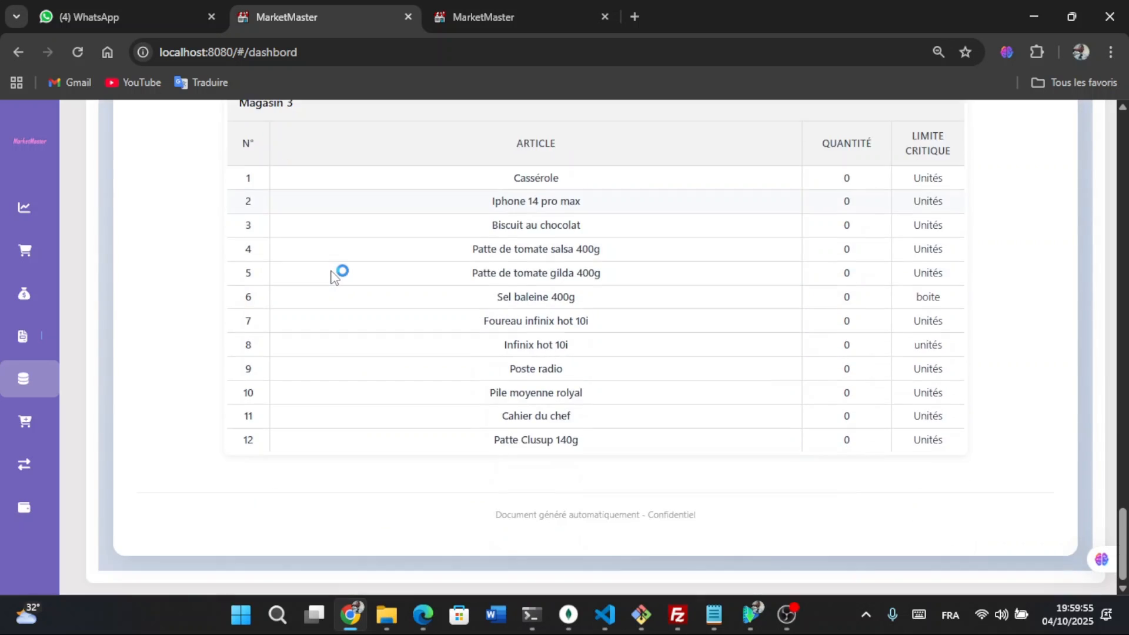
- Switch the stock inventory to the card view and look over the article cards with their shop quantities
scroll(333, 275, "up", 4)
scroll(333, 275, "up", 20)
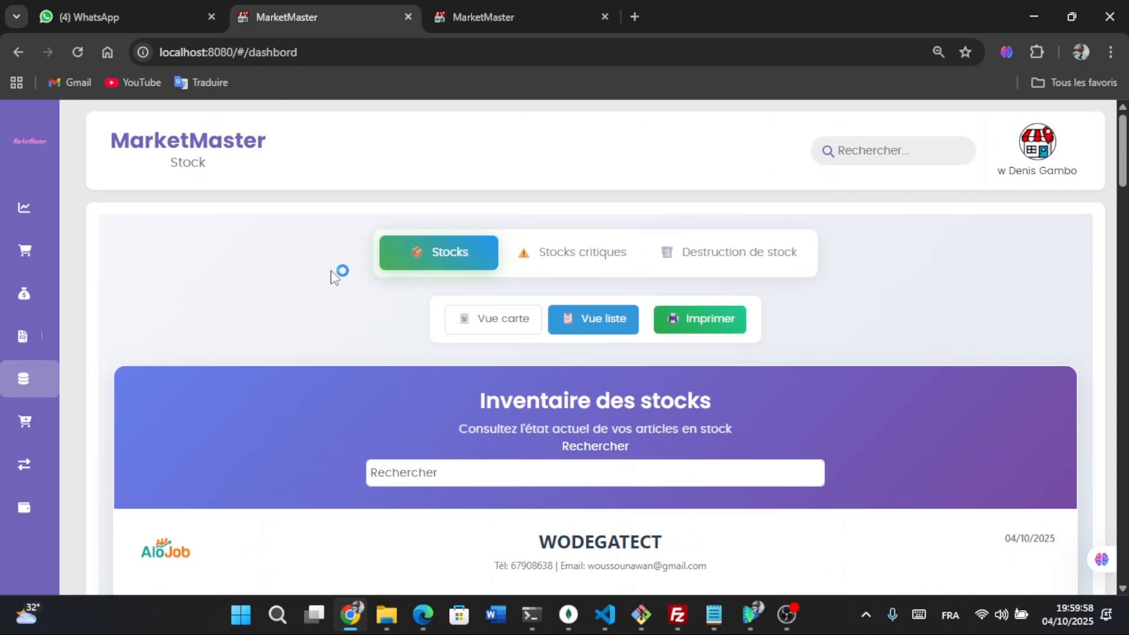
left_click(487, 322)
scroll(317, 502, "down", 6)
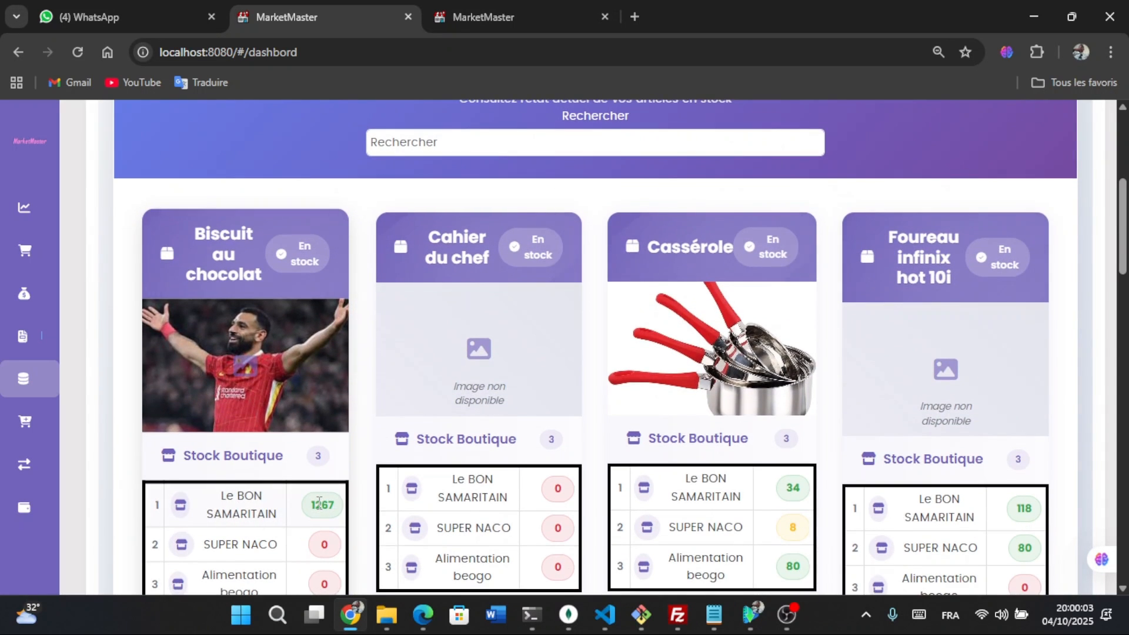
- Finish browsing the article cards and examine the Stocks critiques table of current quantities and critical limits per shop
scroll(318, 503, "down", 5)
scroll(318, 503, "up", 10)
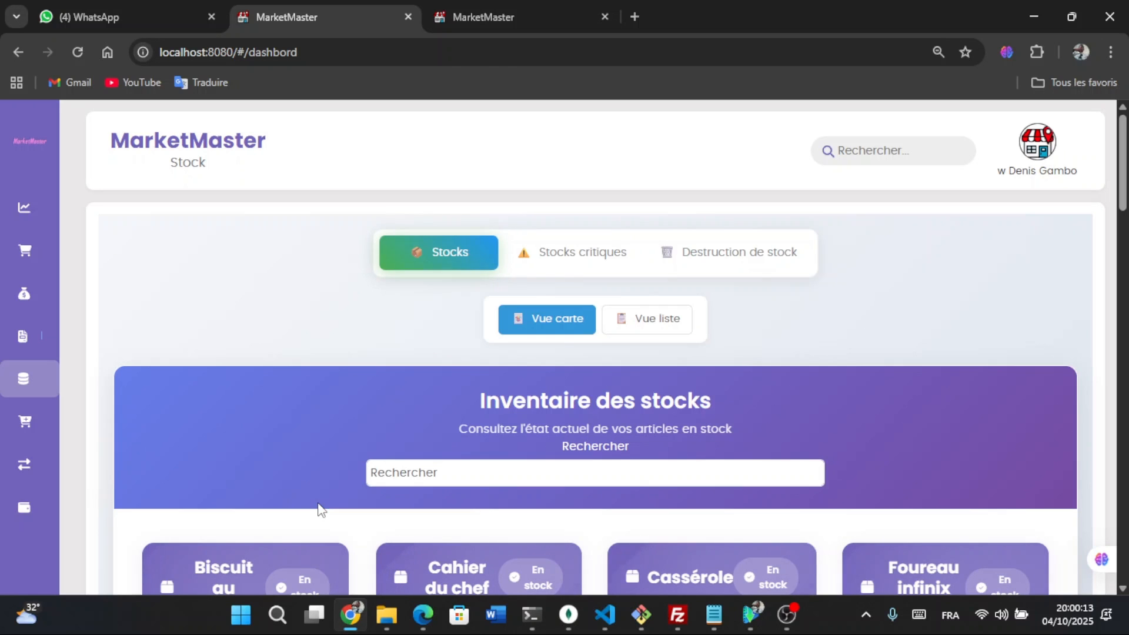
left_click(542, 259)
scroll(551, 460, "down", 2)
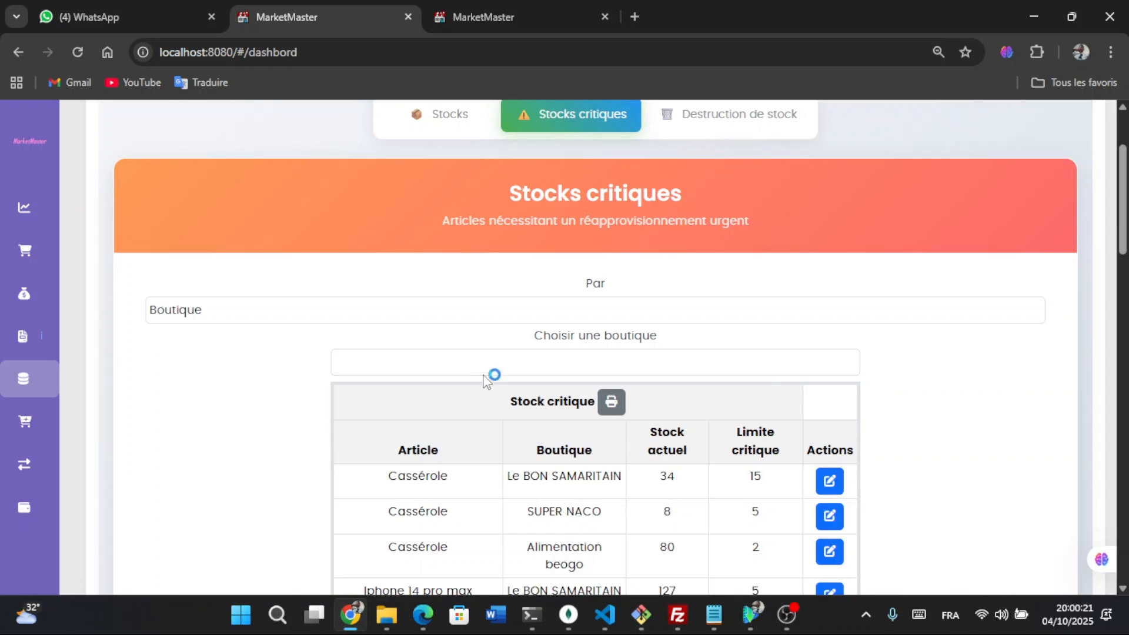
scroll(508, 470, "down", 2)
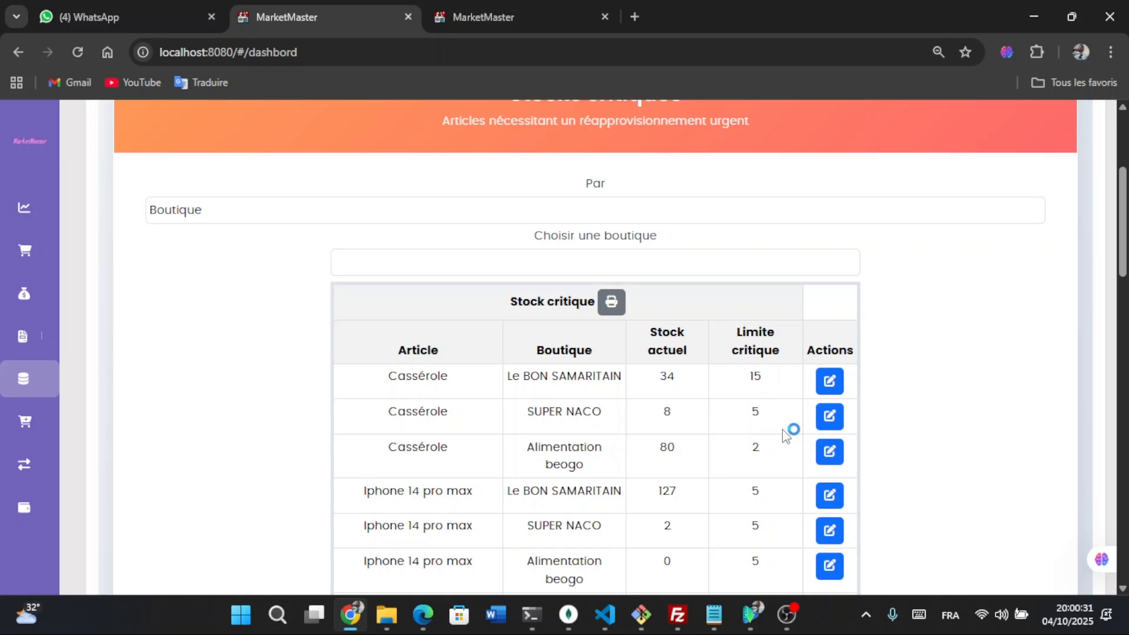
scroll(737, 448, "up", 4)
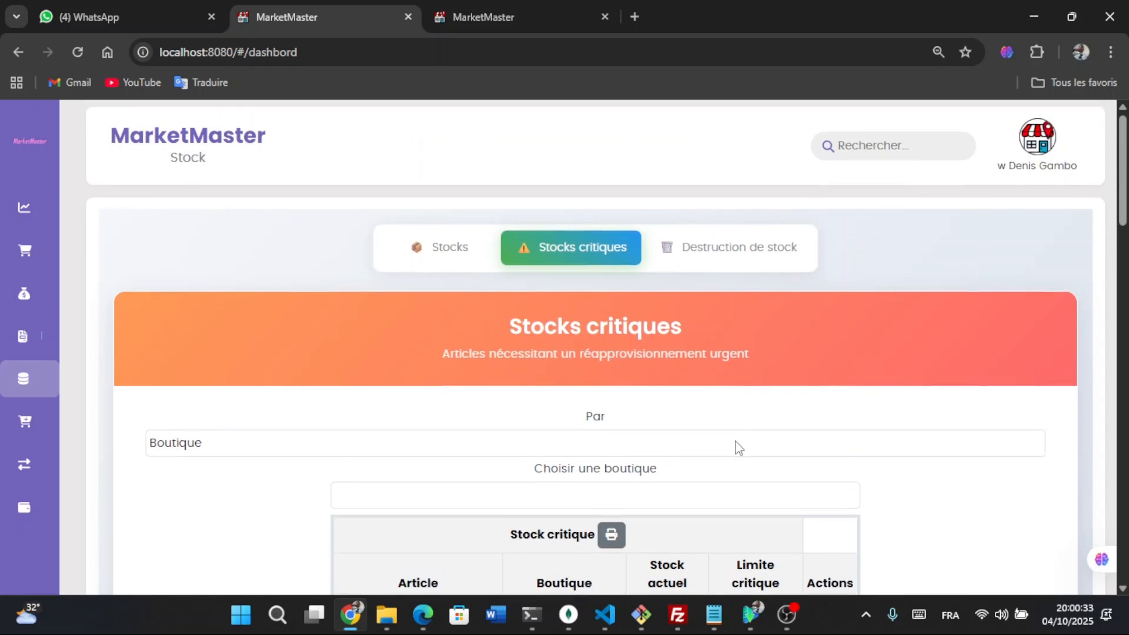
- Open Destruction de stock, view the form for making a stock destruction, and return to the list of destructions
left_click(703, 269)
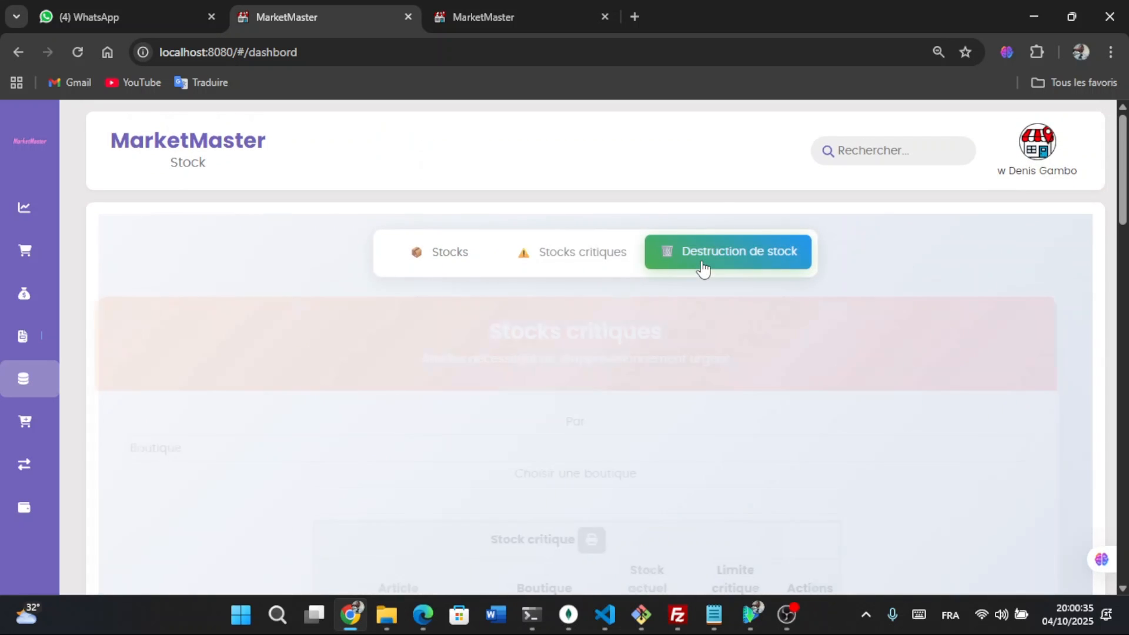
scroll(611, 438, "down", 1)
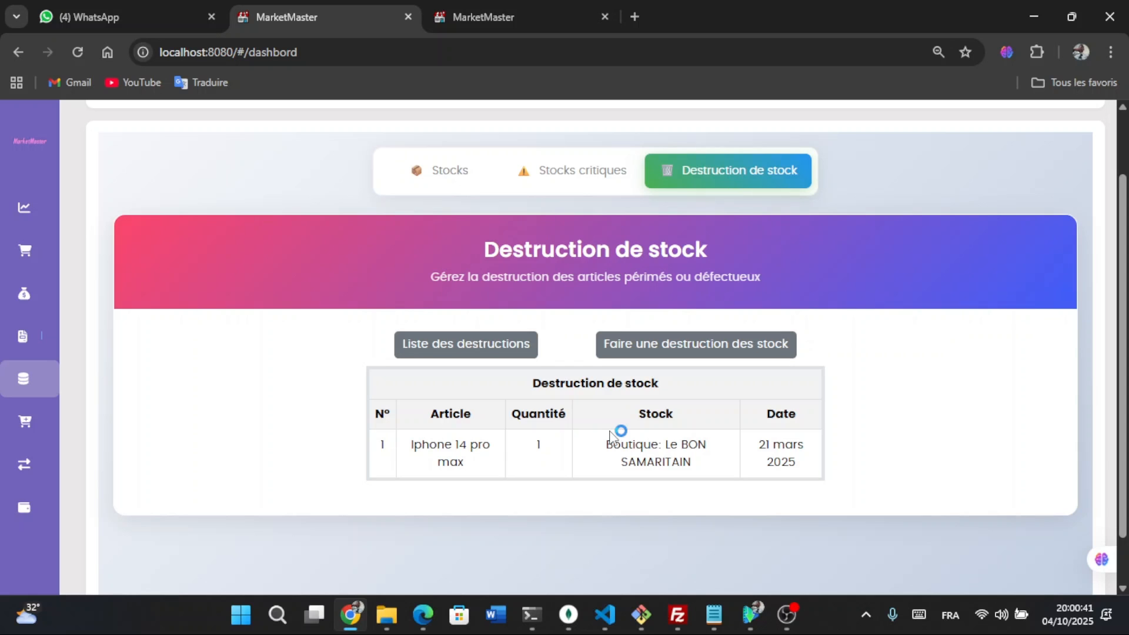
left_click(644, 353)
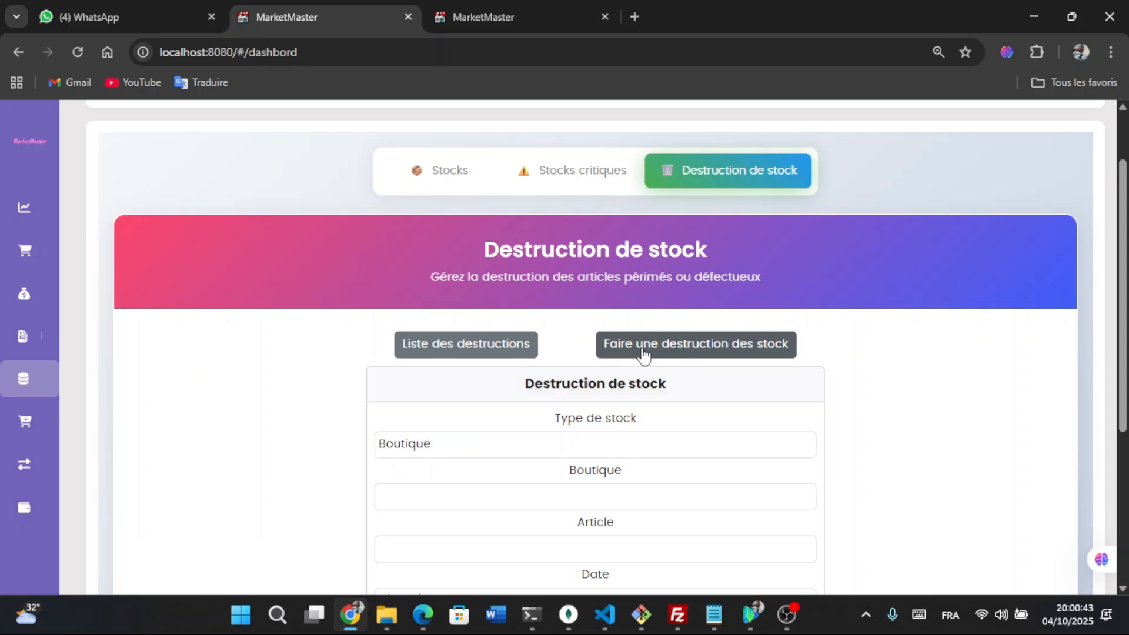
left_click(511, 348)
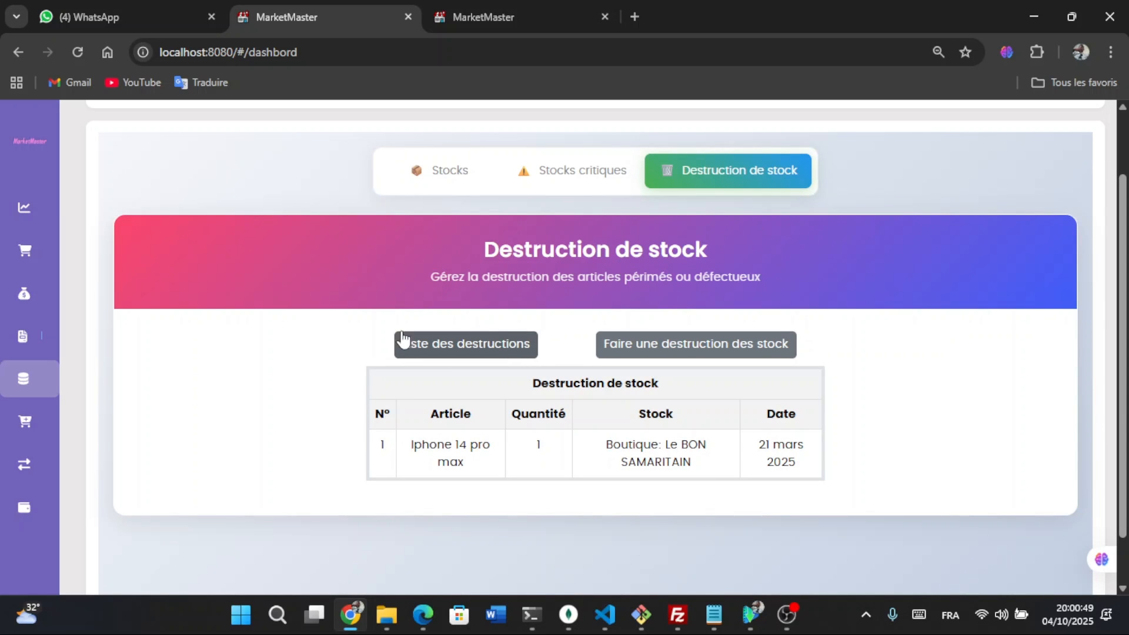
- Go to the Approvisionnement section and open the form for a new approvisionnement
left_click(41, 424)
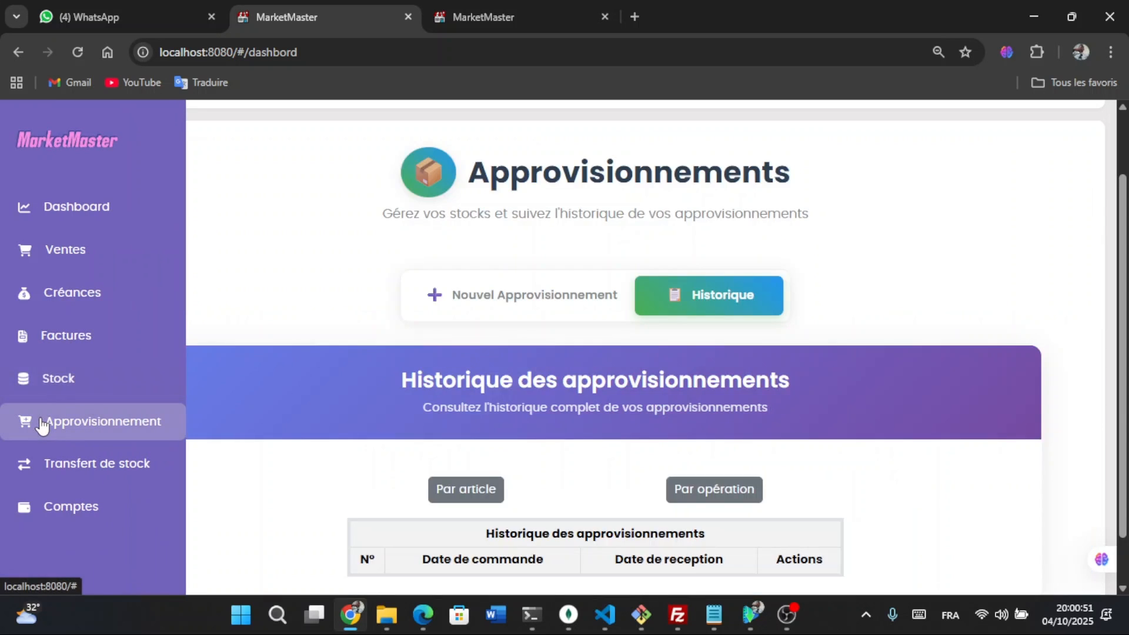
scroll(297, 403, "down", 1)
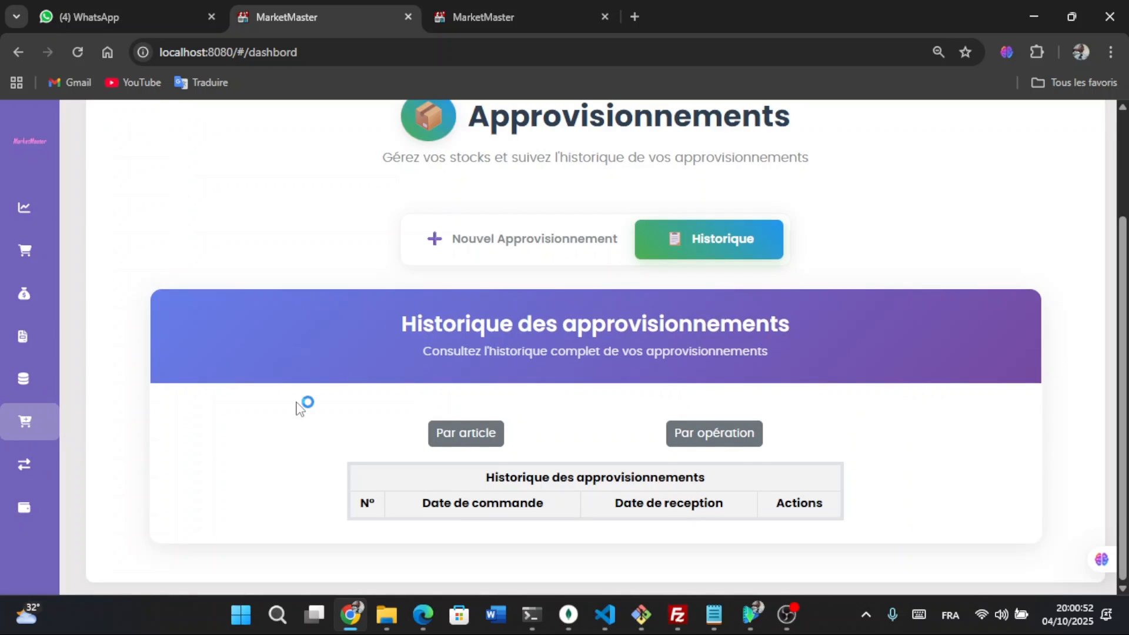
left_click(491, 238)
scroll(551, 319, "down", 2)
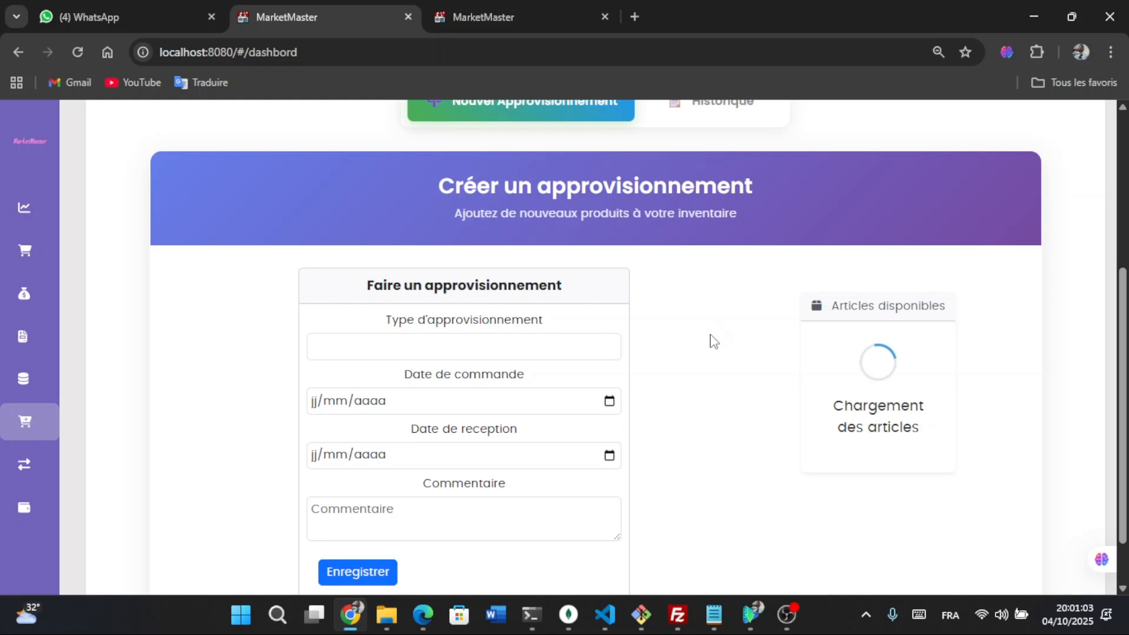
- Set the supply type to Magasin-boutique, from MAGASIN 11 to the shop Le BON SAMARITAIN
left_click(556, 347)
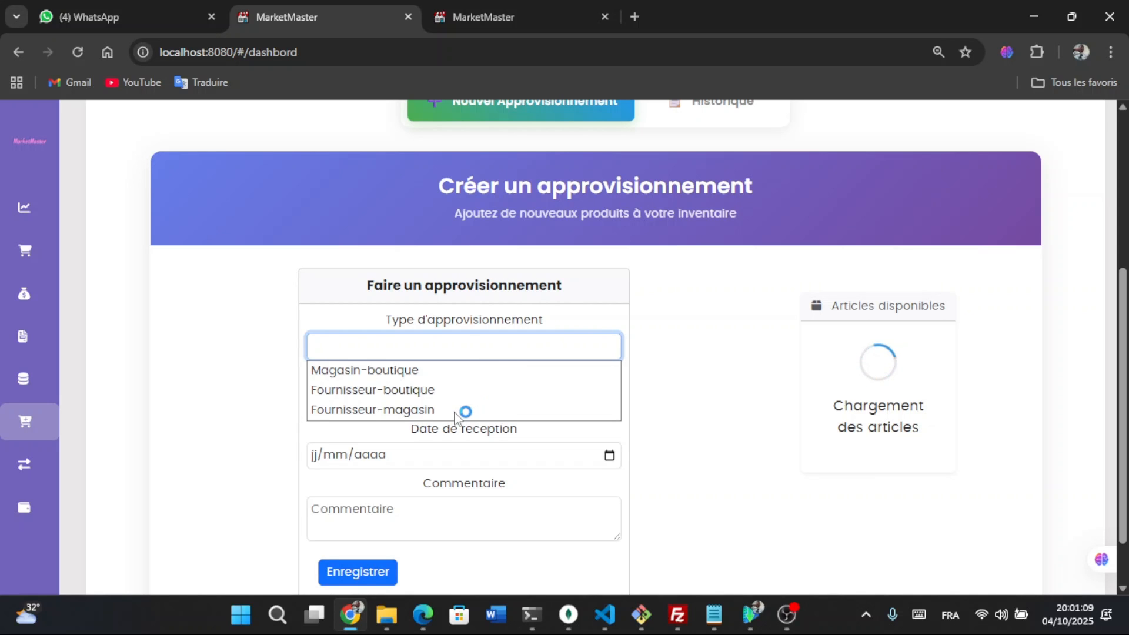
left_click(418, 377)
left_click(520, 403)
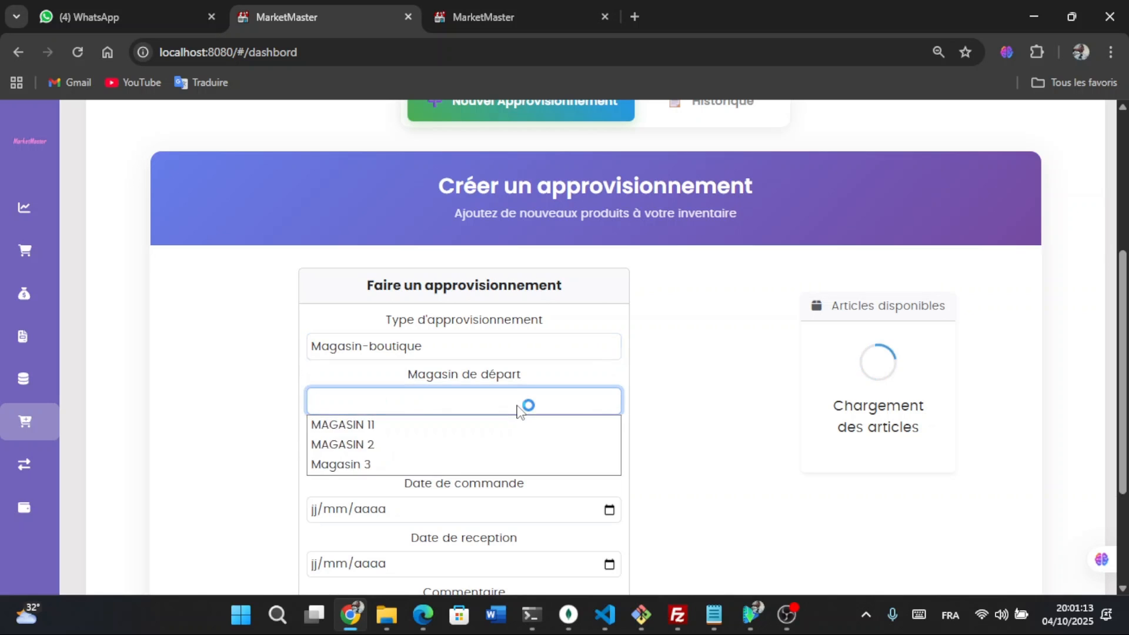
left_click(477, 425)
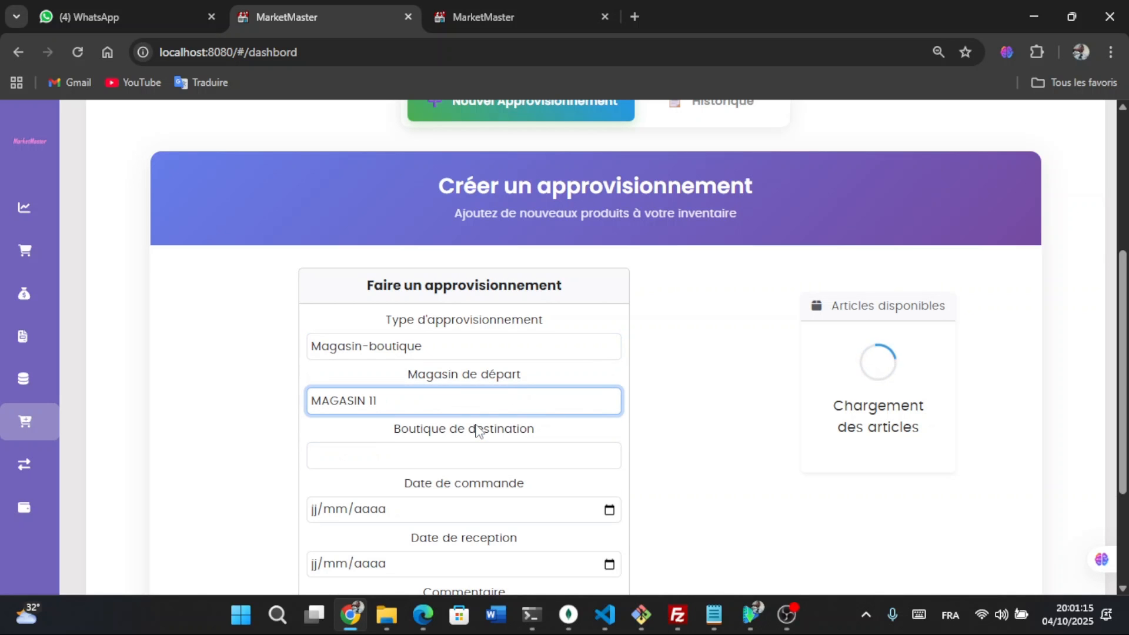
left_click(474, 466)
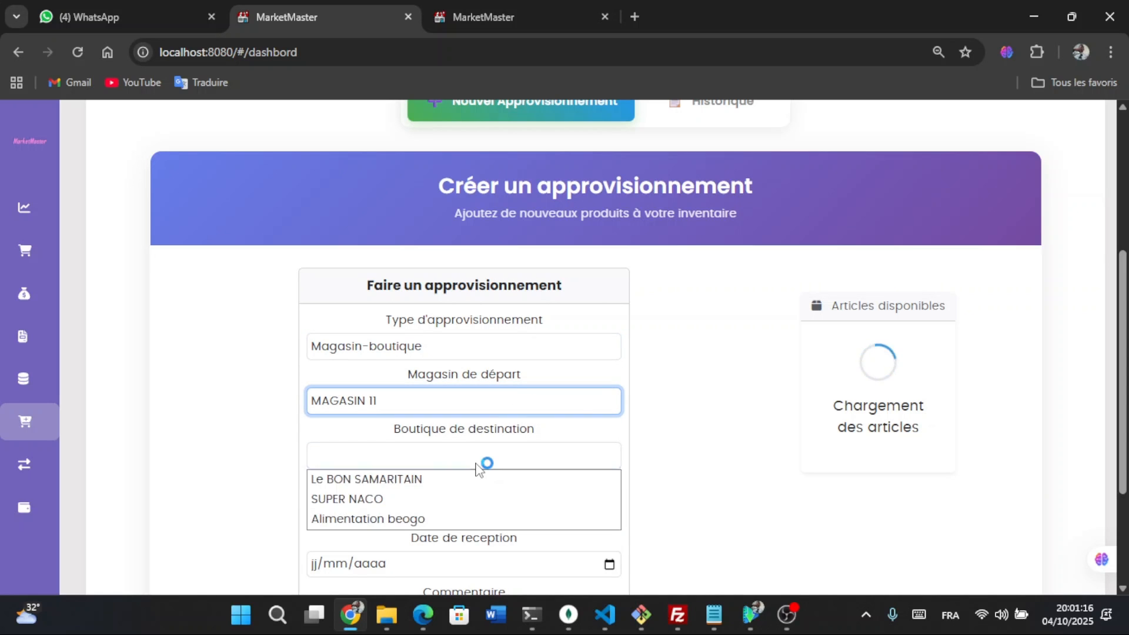
left_click(456, 485)
- Set the supply's order and reception dates to 04/10/2025 and enter the comment RAS
scroll(461, 479, "down", 2)
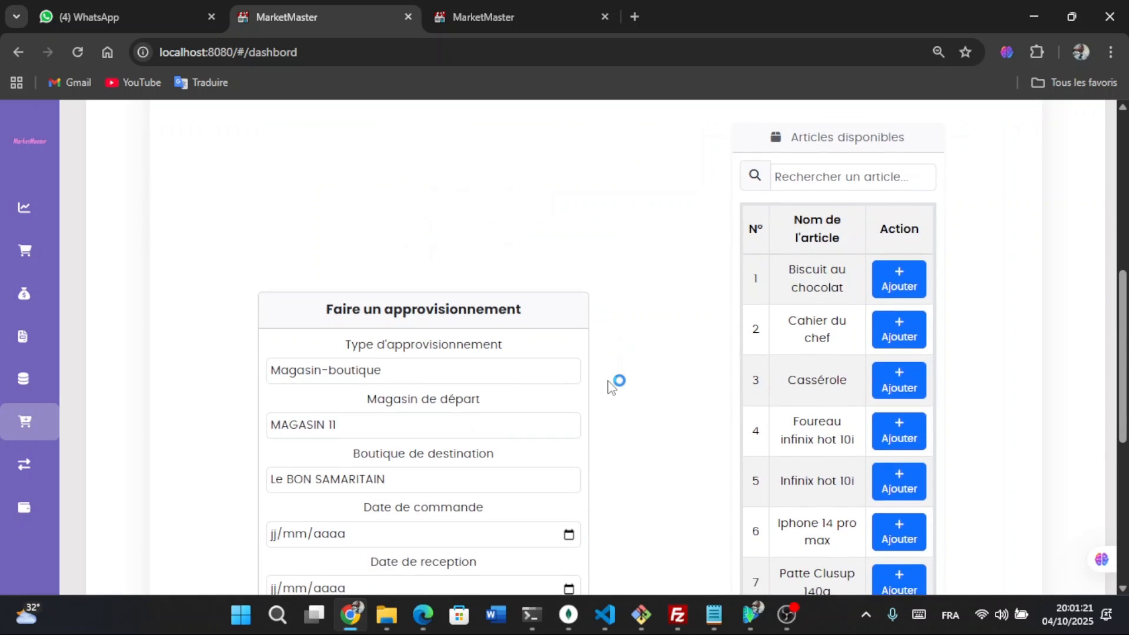
scroll(549, 418, "down", 6)
scroll(559, 337, "up", 2)
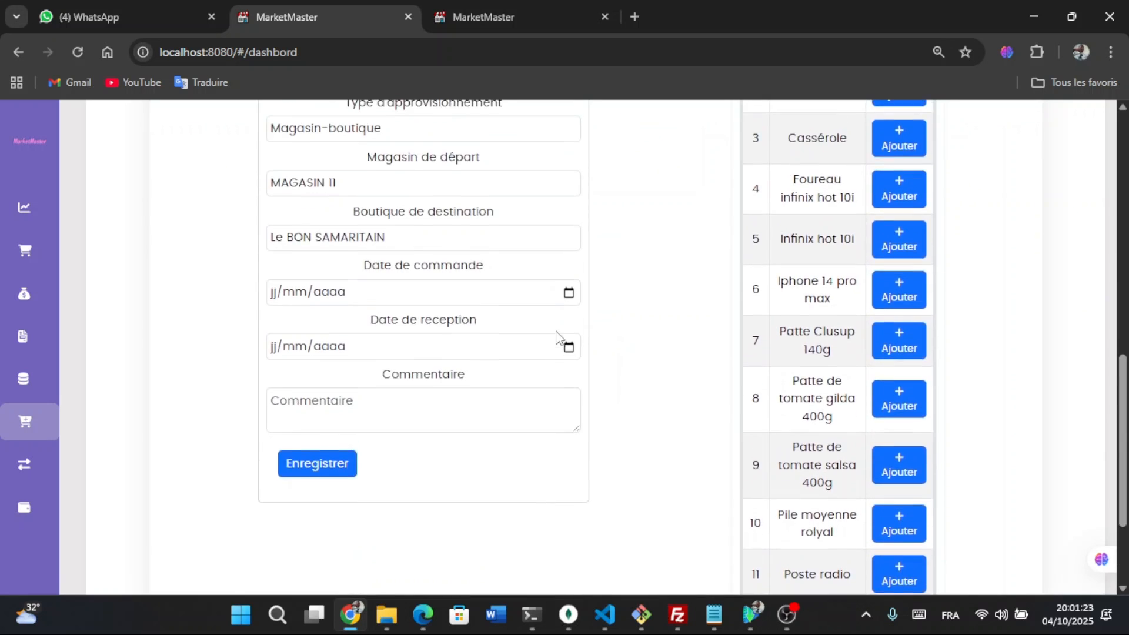
left_click(569, 294)
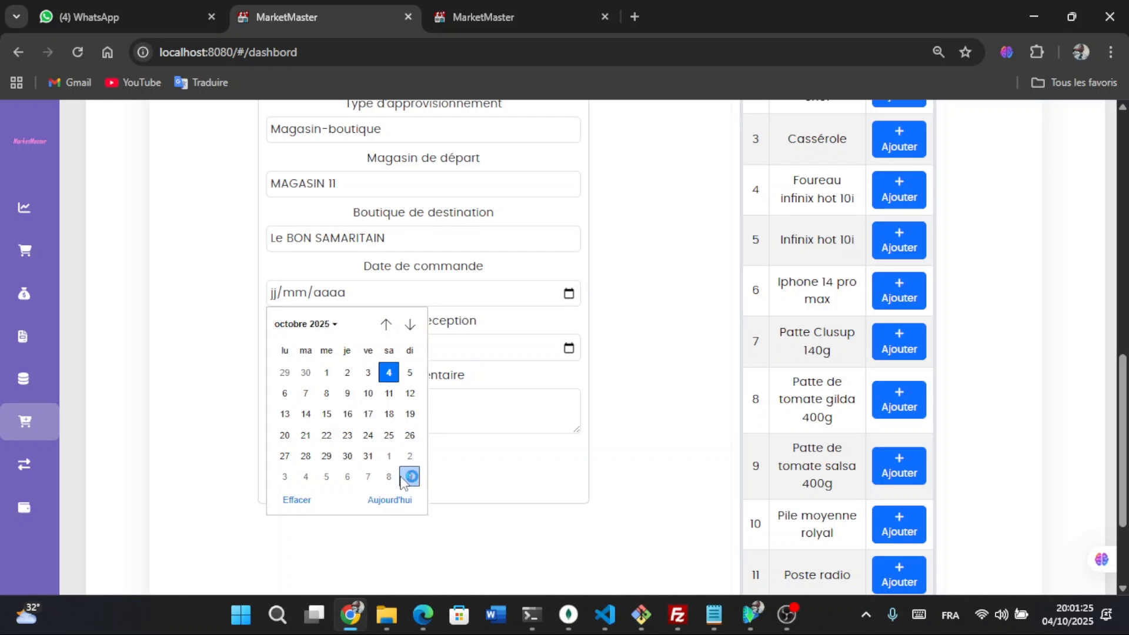
left_click(400, 499)
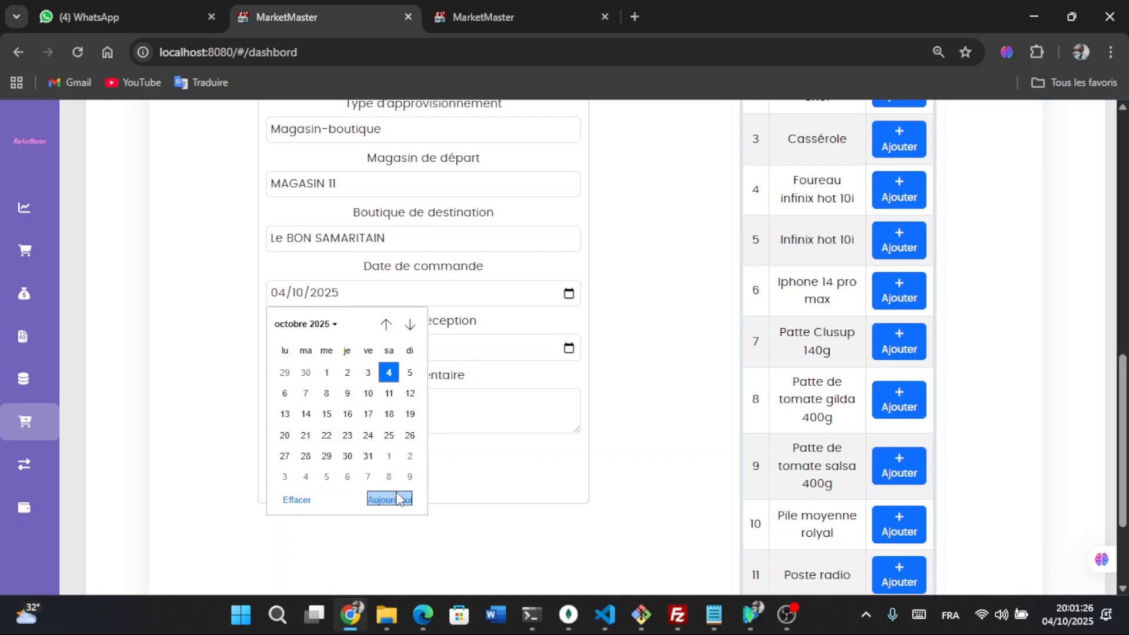
left_click(568, 348)
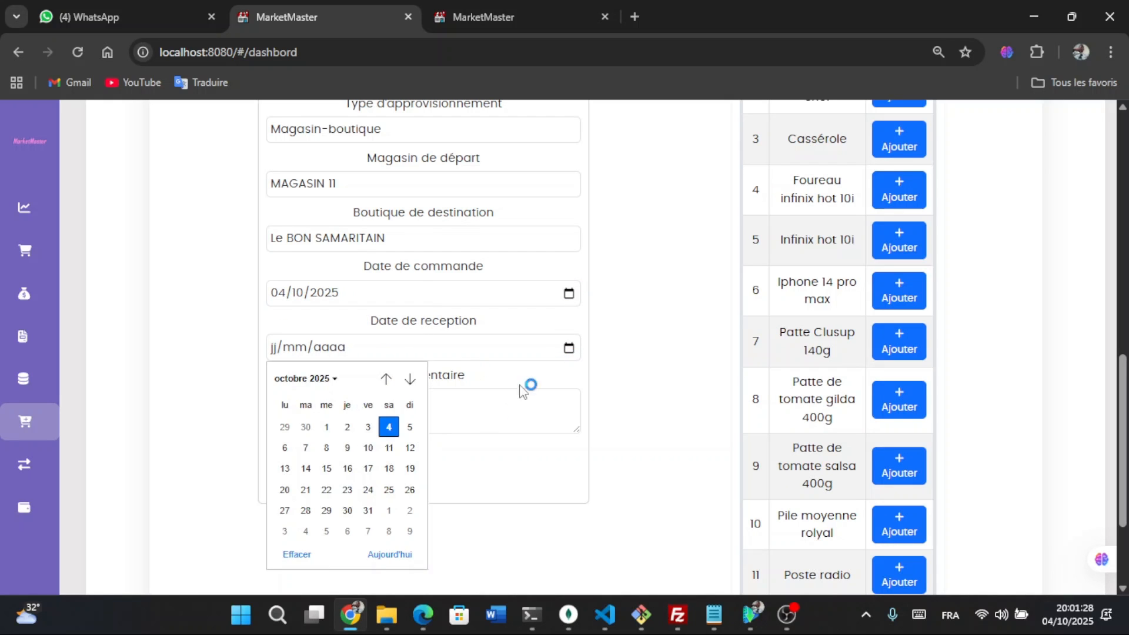
left_click(399, 555)
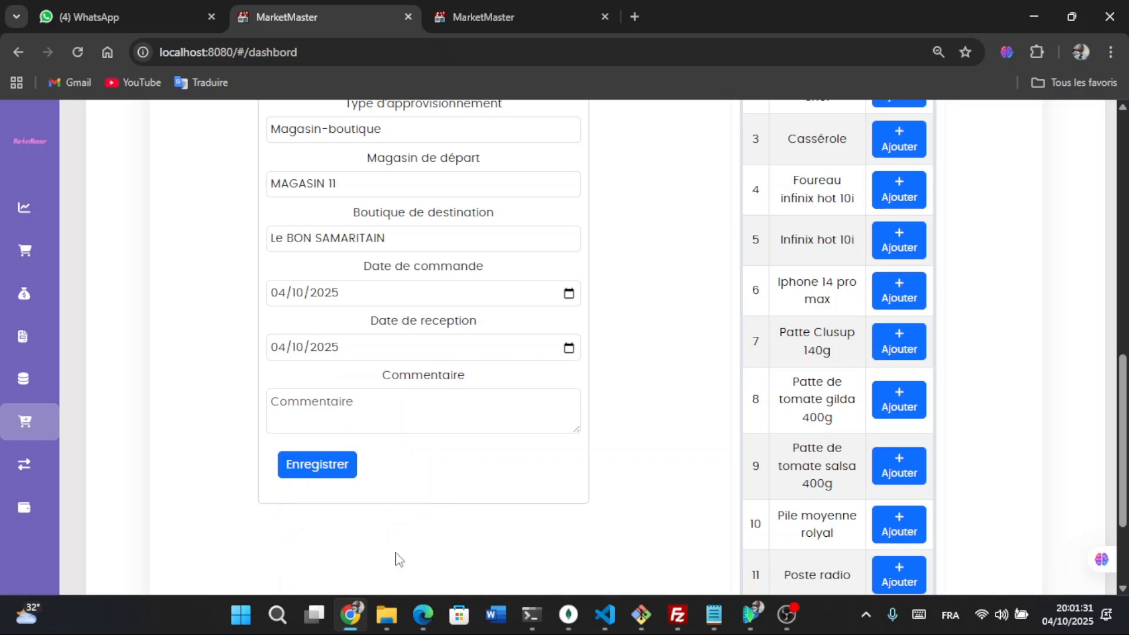
left_click(368, 416)
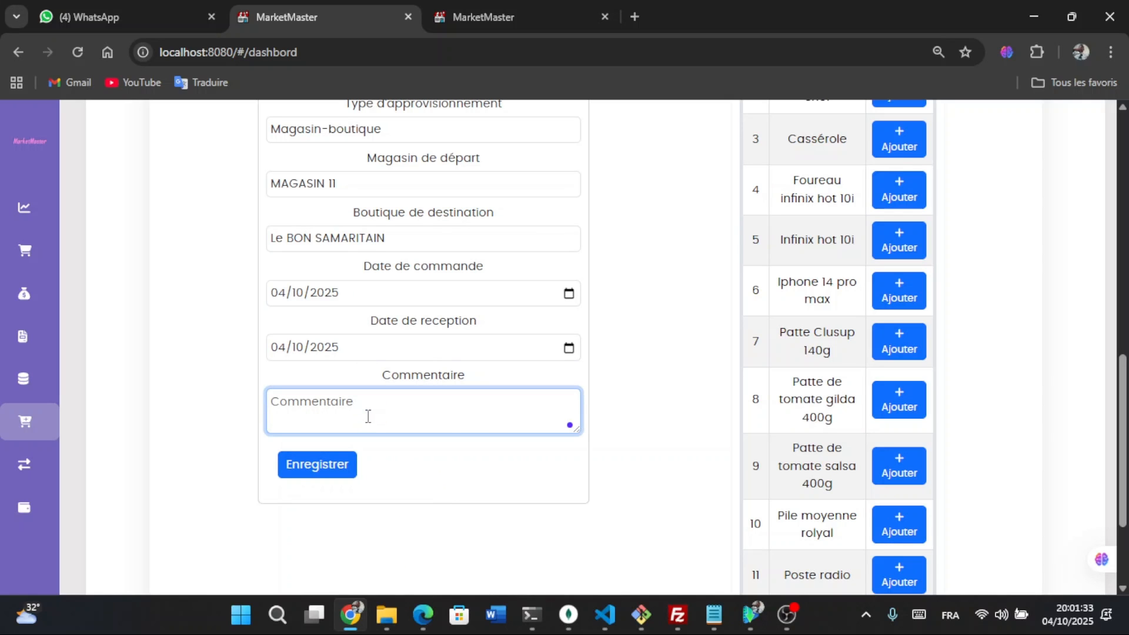
type("RAS")
left_click(318, 464)
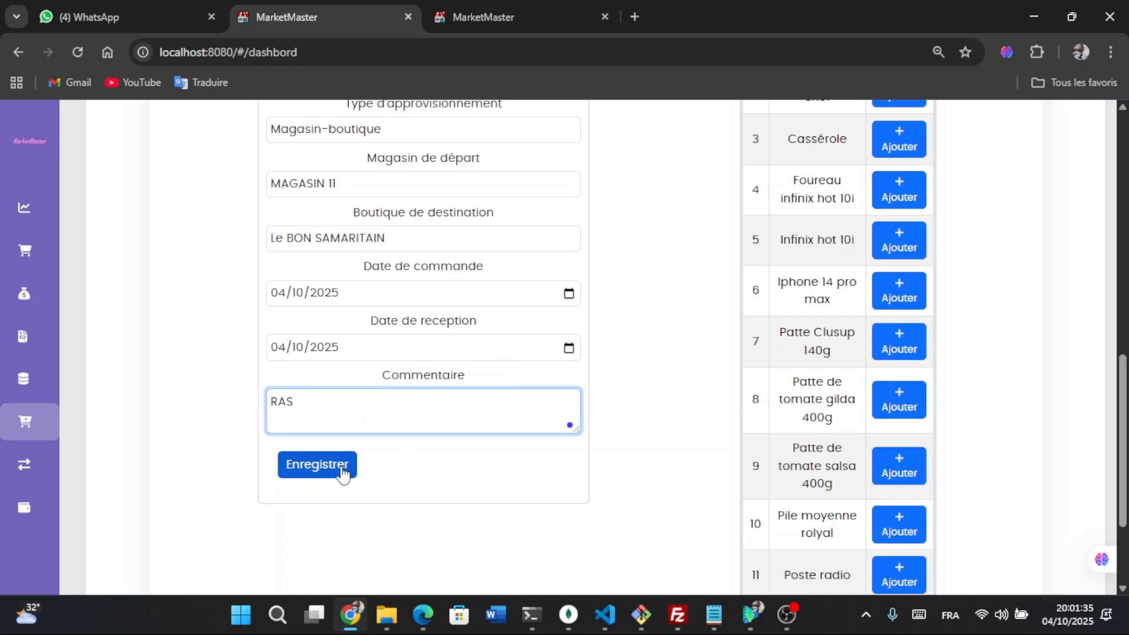
- Add Biscuit au chocolat to the supply with quantity 10, unit price 20000 and the first listed supplier
scroll(670, 451, "up", 3)
scroll(739, 360, "up", 3)
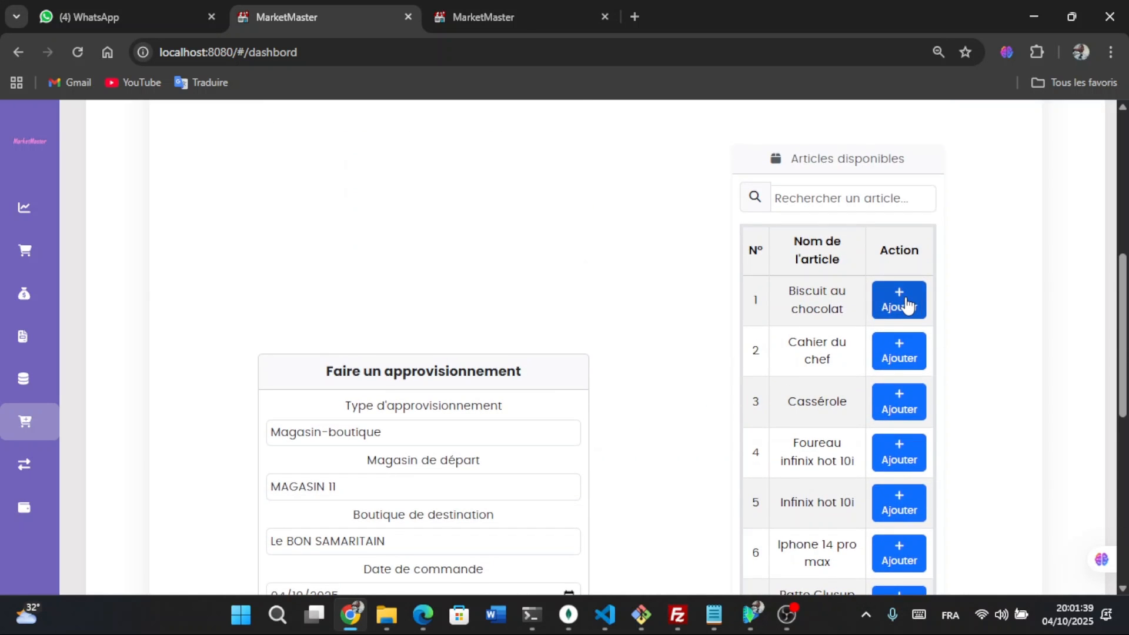
left_click(908, 298)
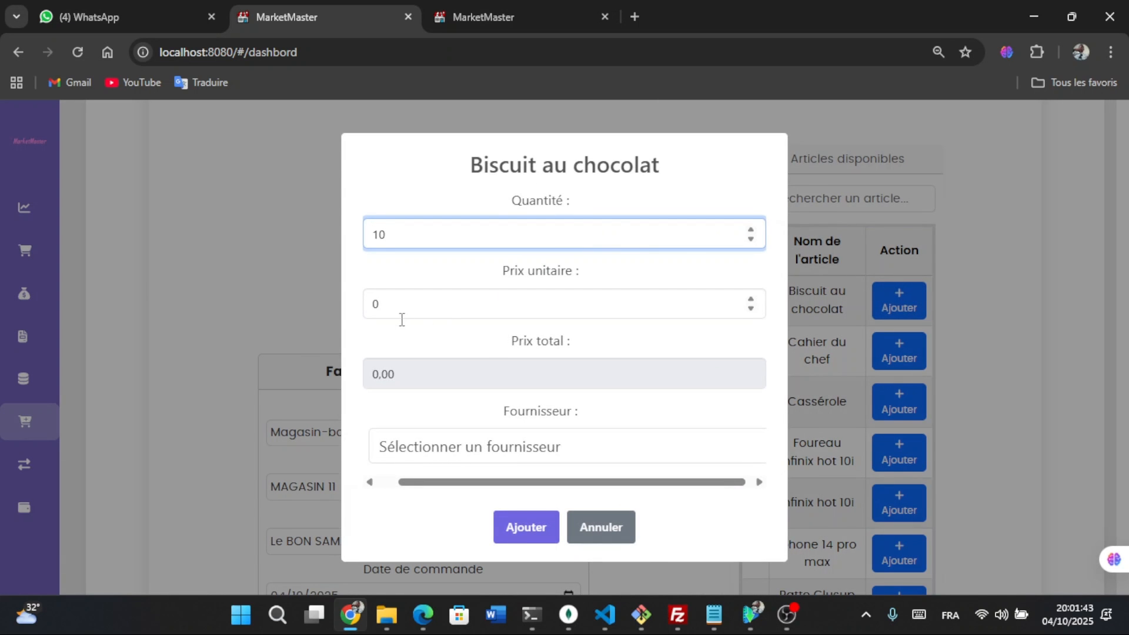
key("Tab")
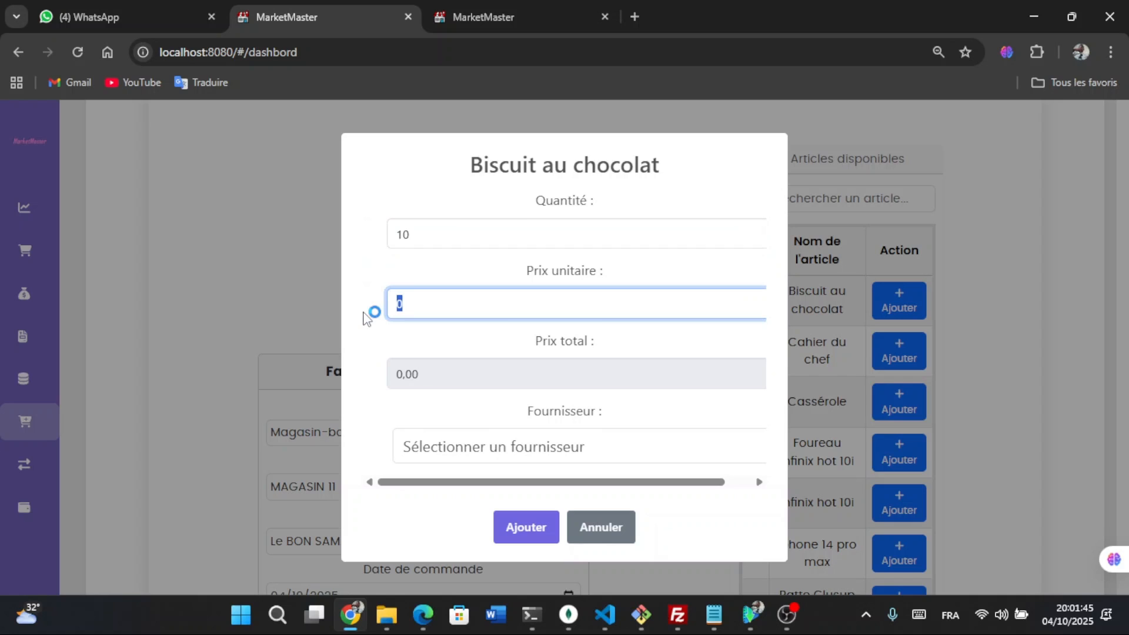
type("2000")
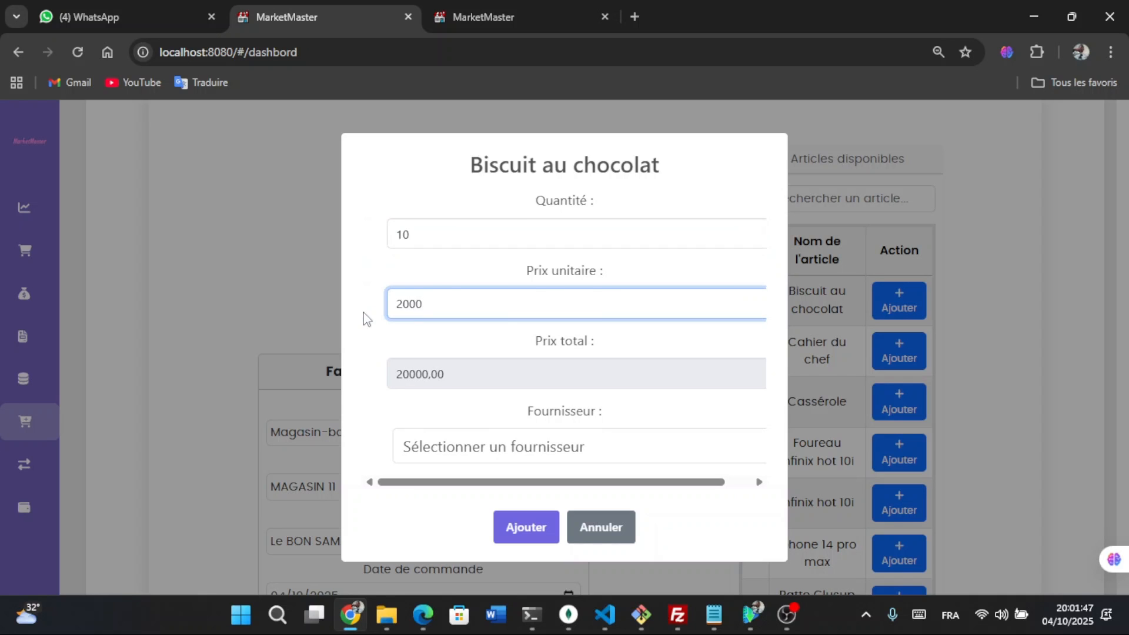
type("0")
left_click(474, 447)
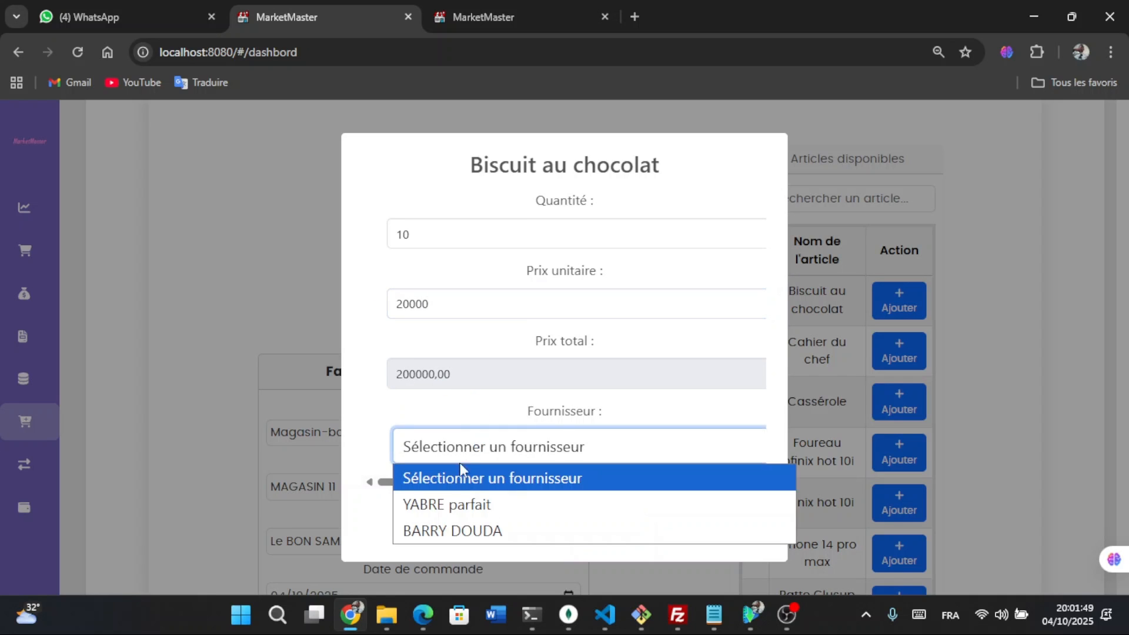
left_click(453, 504)
left_click(518, 529)
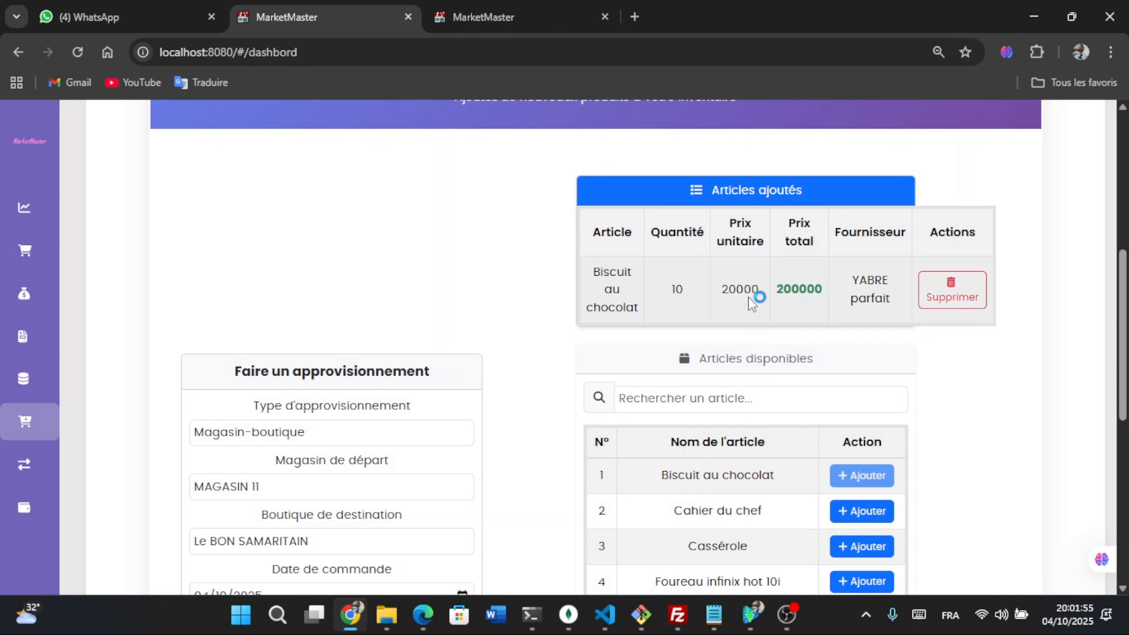
- Finalize the approvisionnement and confirm its creation
scroll(750, 301, "down", 7)
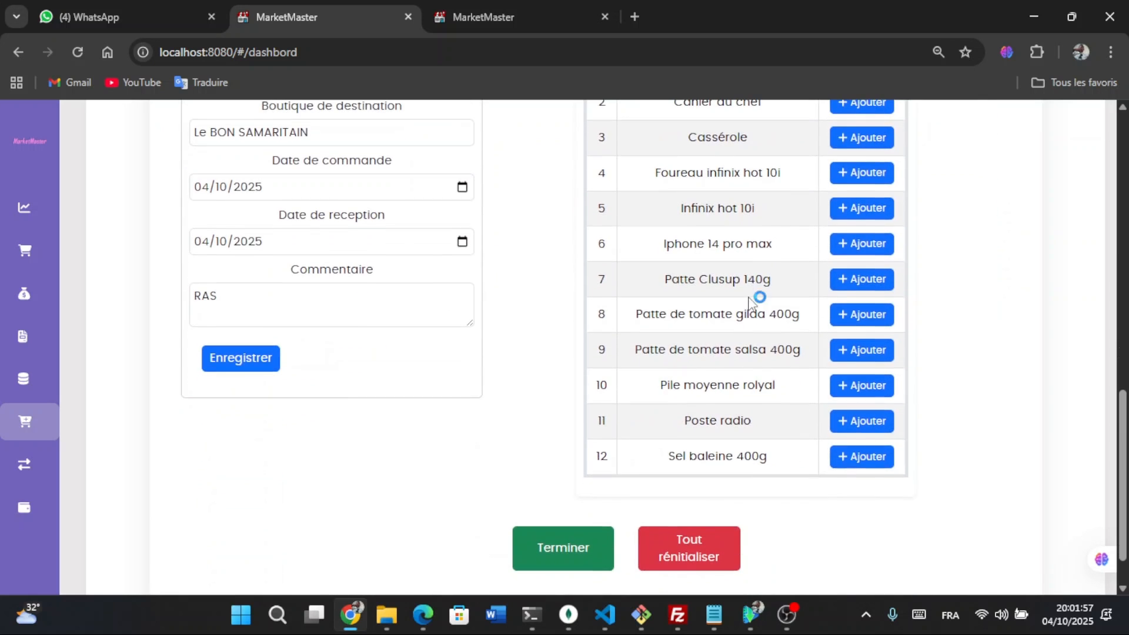
left_click(570, 550)
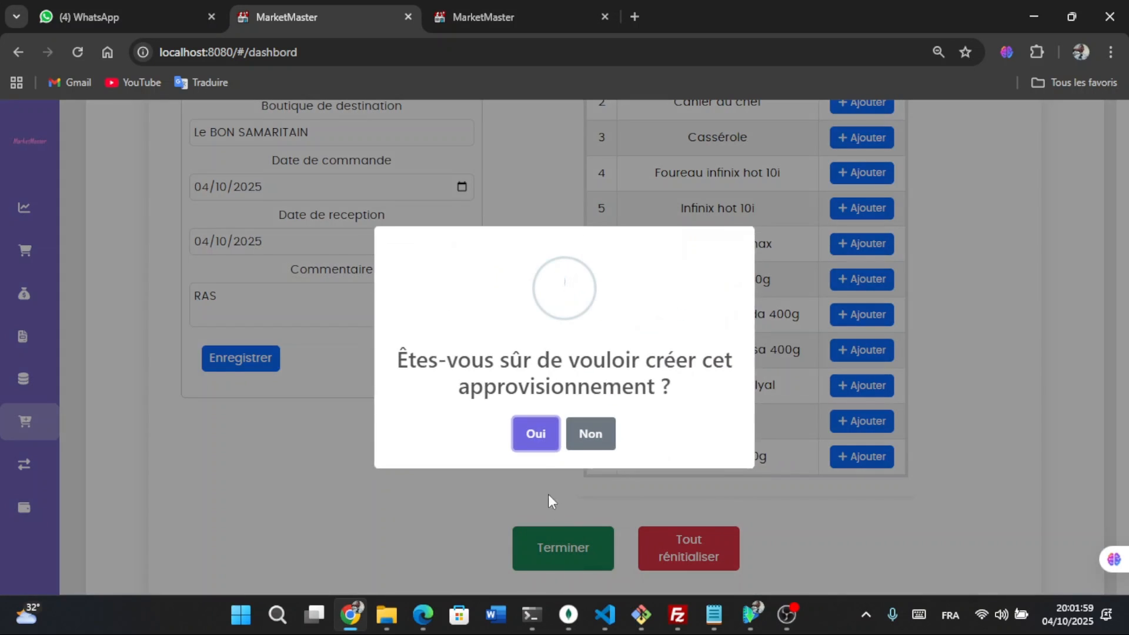
left_click(536, 435)
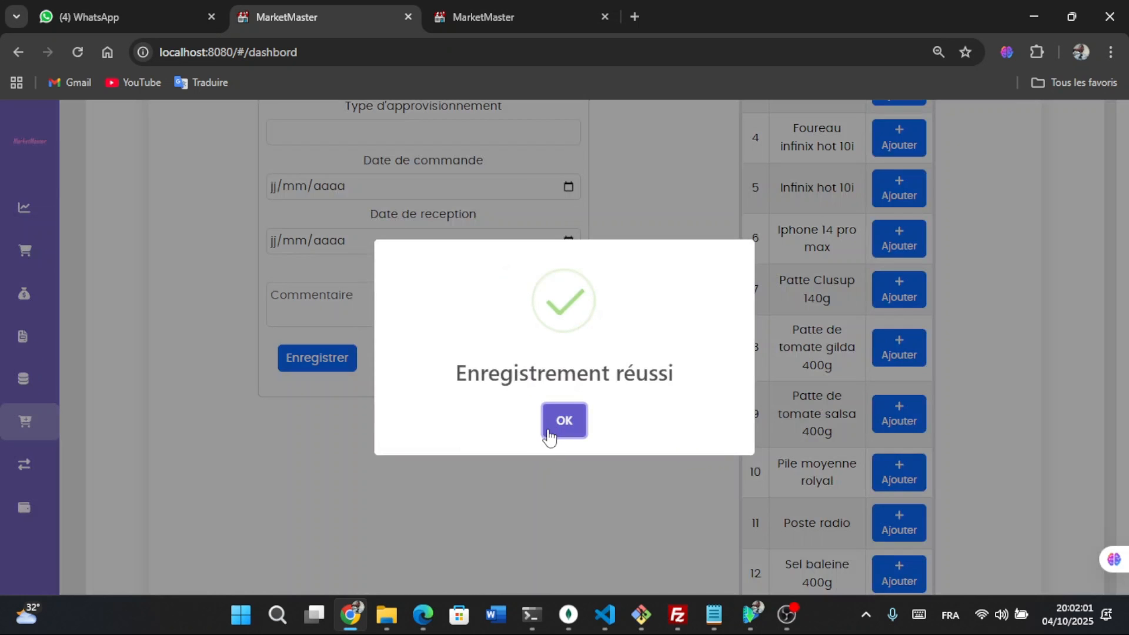
left_click(564, 420)
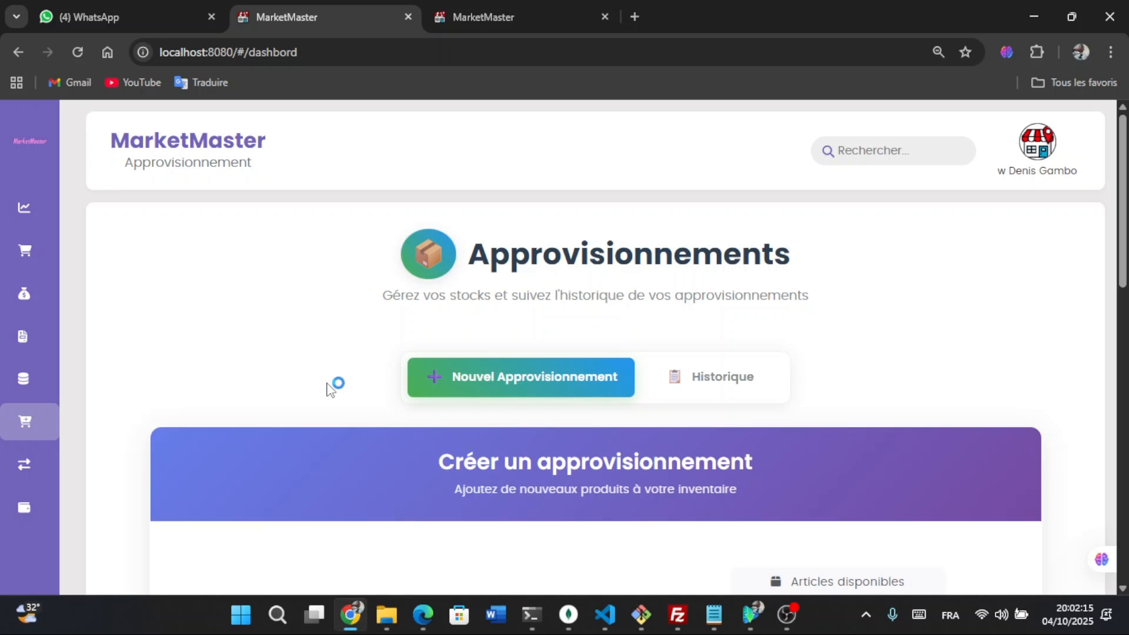
- Open the history of approvisionnements and look over the recorded operations with their order and reception dates
left_click(676, 378)
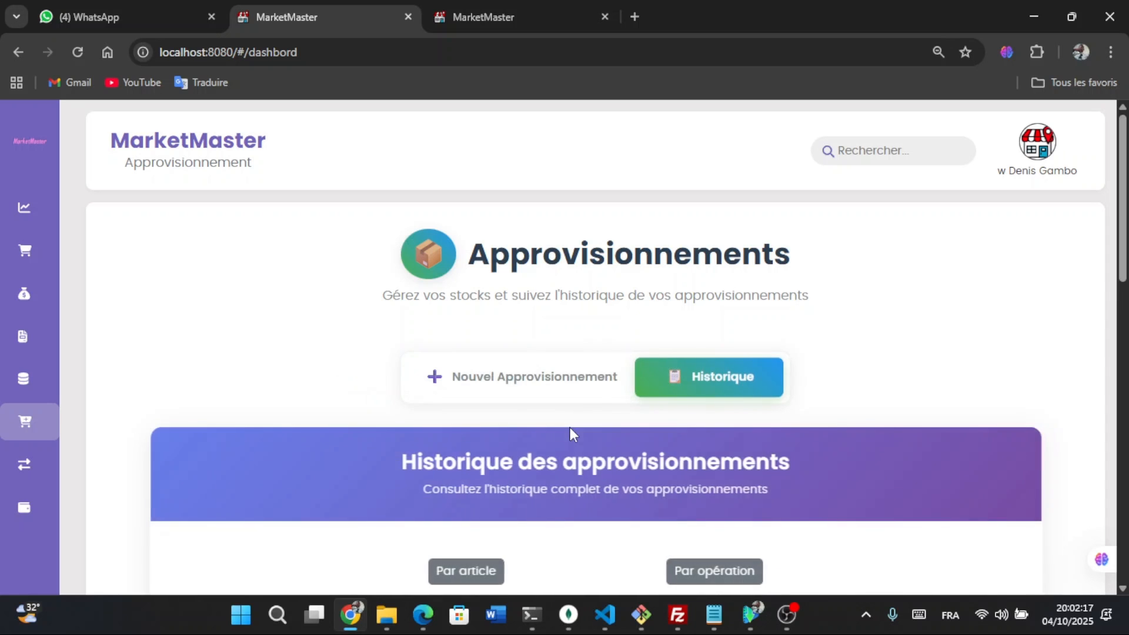
scroll(570, 428, "down", 5)
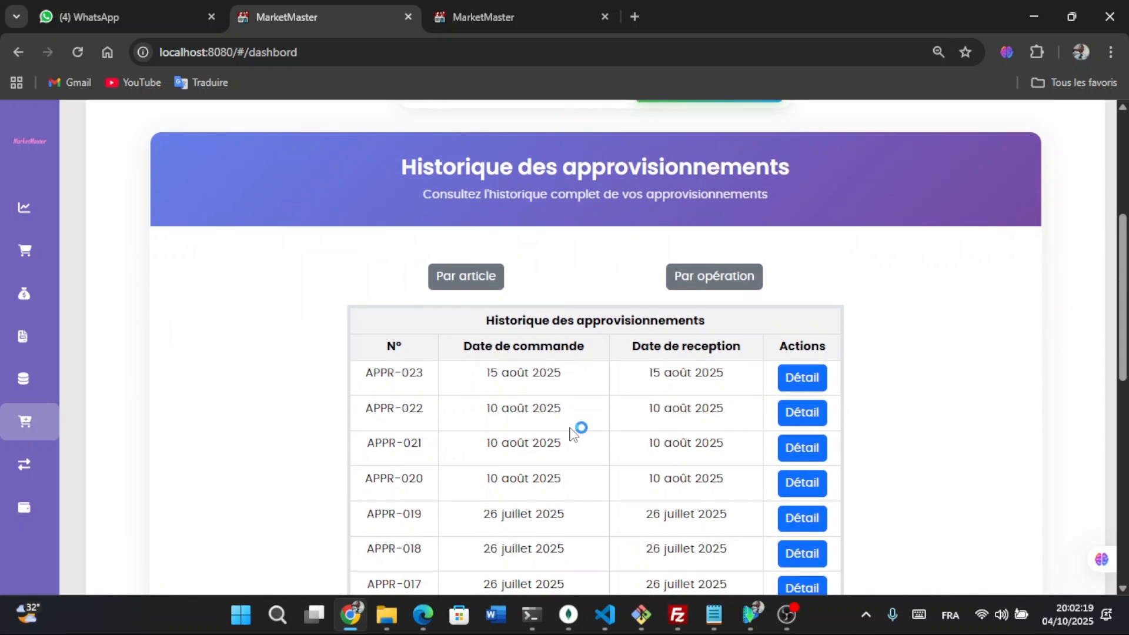
- Open the detail of the second listed approvisionnement and review its information and supplied articles
scroll(665, 432, "down", 1)
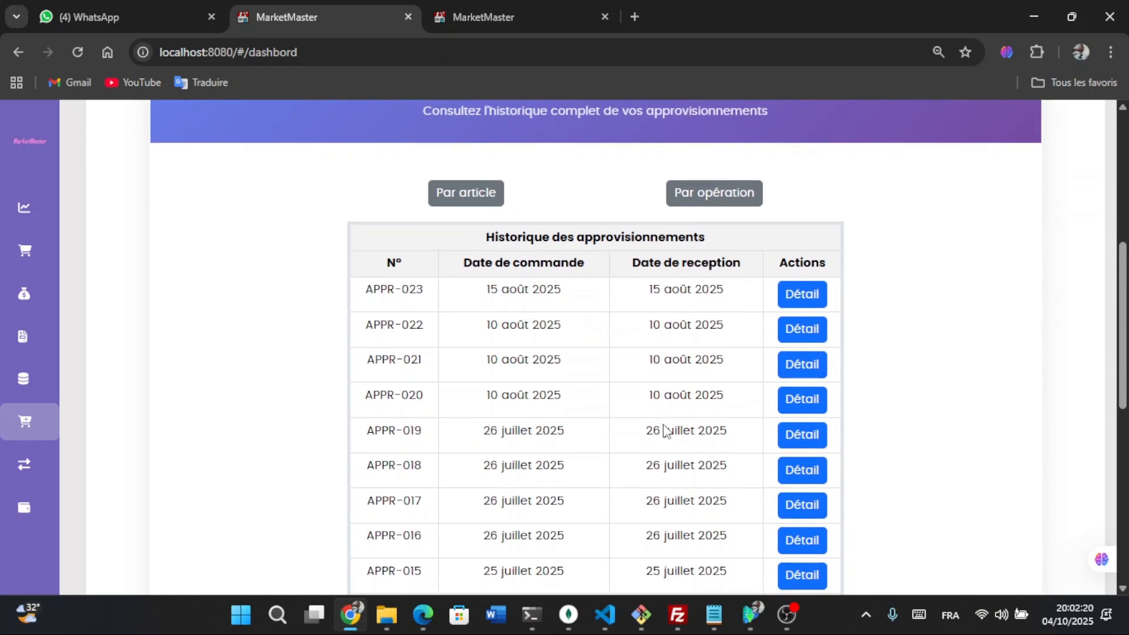
left_click(803, 334)
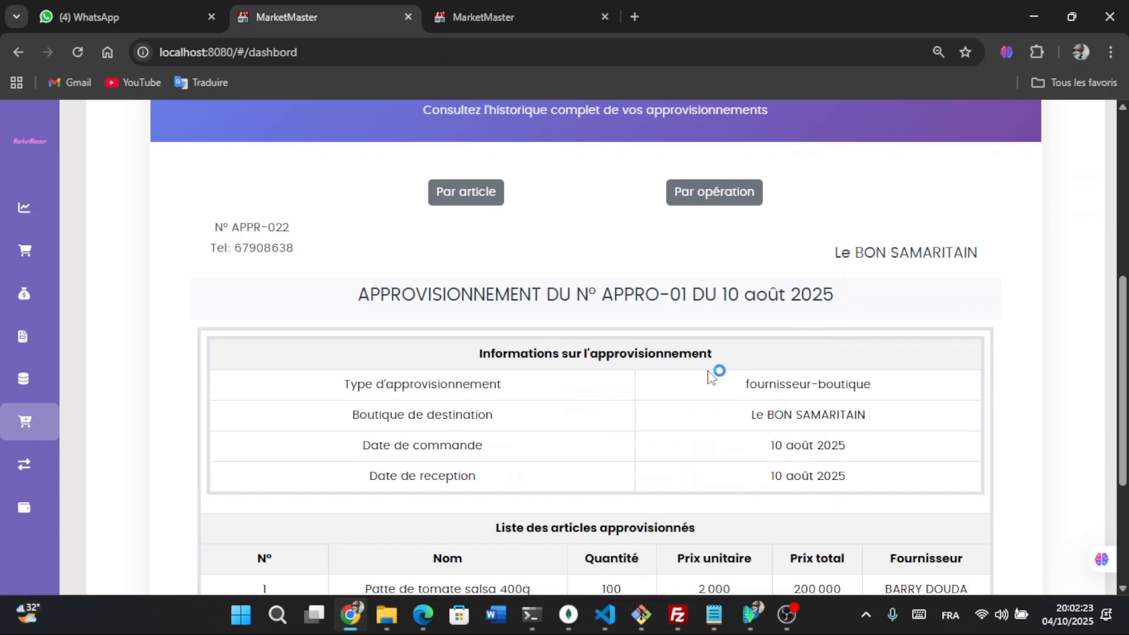
scroll(713, 370, "down", 4)
scroll(529, 265, "up", 4)
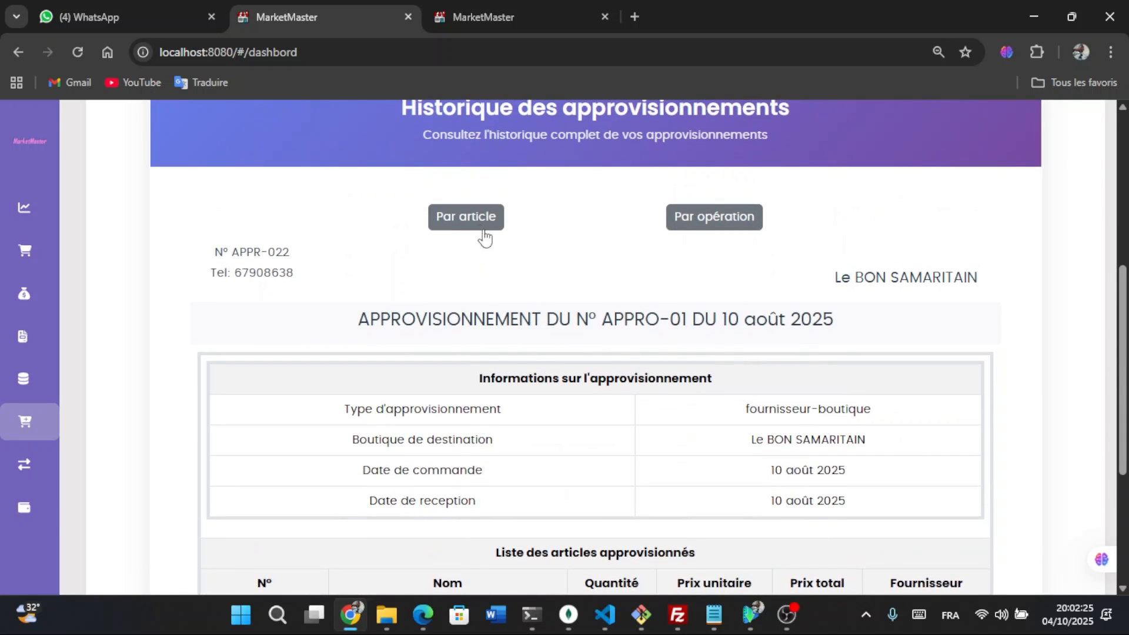
scroll(424, 381, "down", 2)
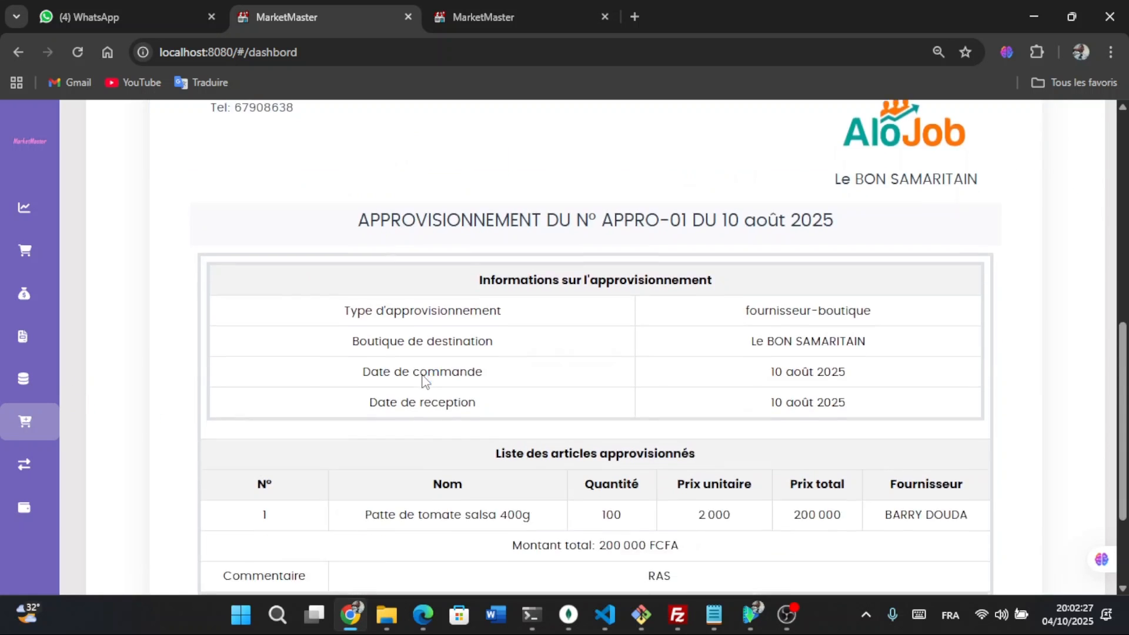
- View the new stock transfer form, and open the Comptes page with the list of accounts
mouse_move(12, 429)
left_click(91, 472)
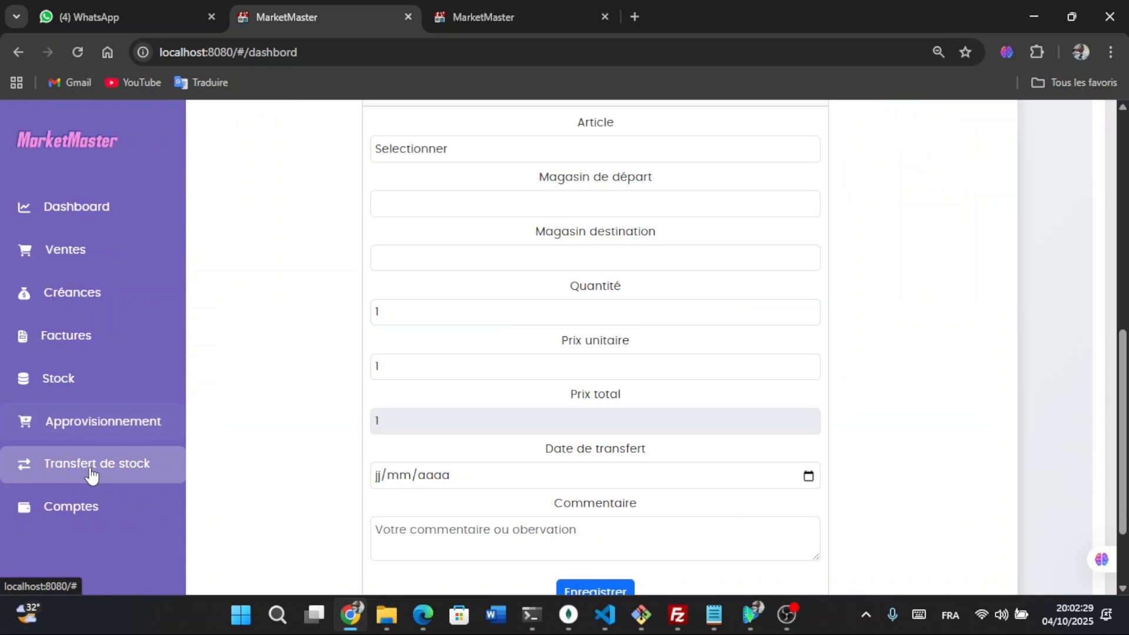
scroll(361, 441, "up", 2)
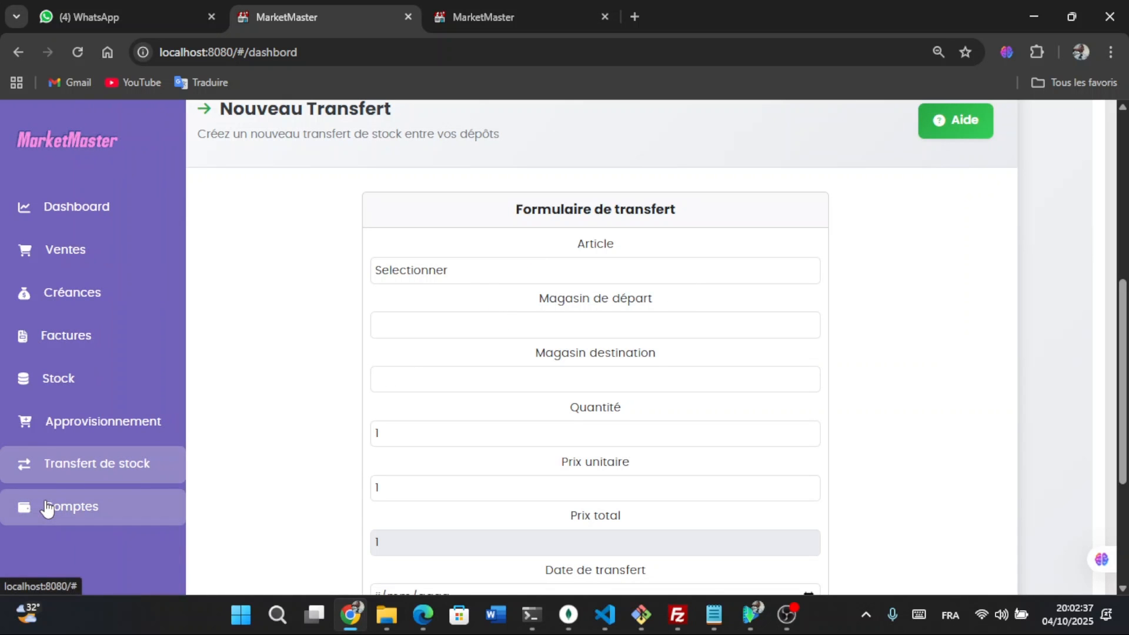
left_click(47, 509)
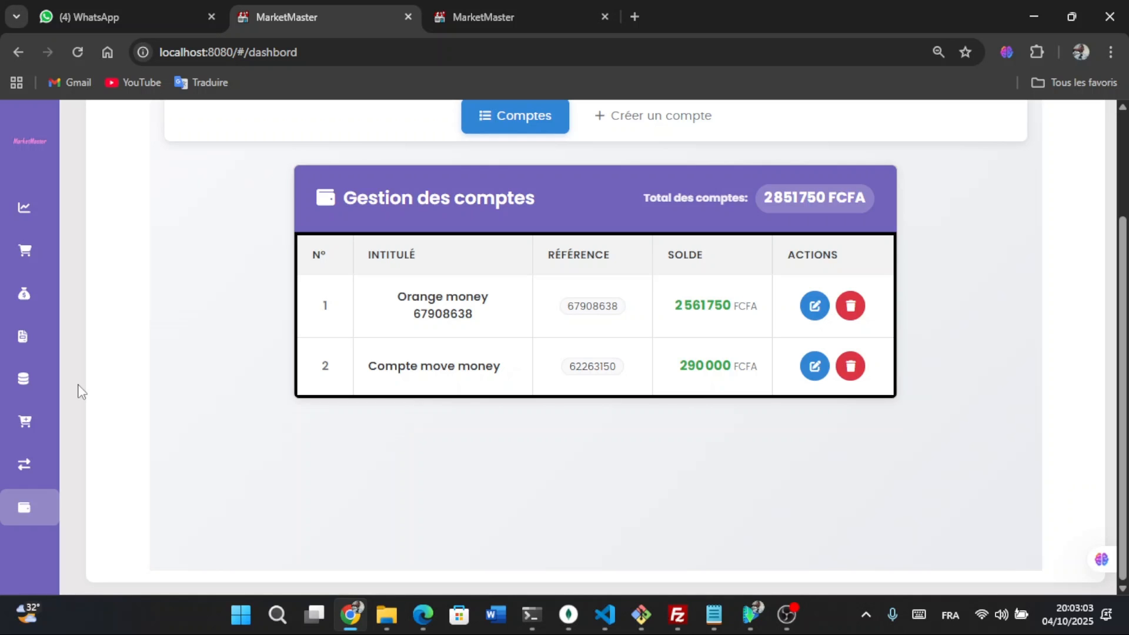
- From the Dashboard, open Recettes du mois and look over the October 2025 sales table and its general total
mouse_move(18, 172)
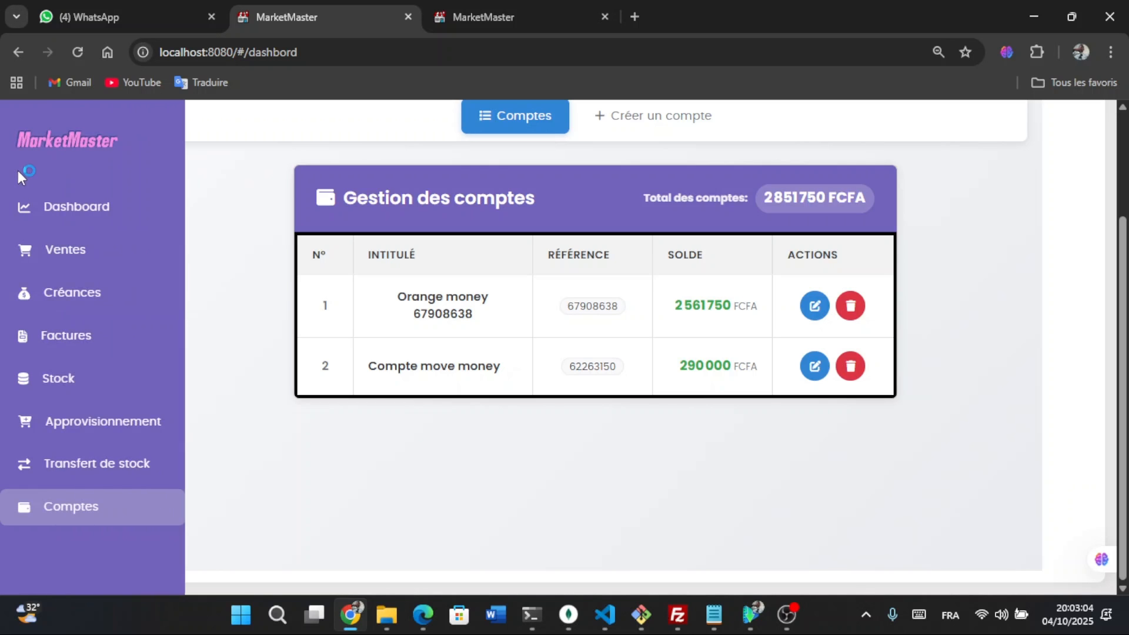
left_click(54, 219)
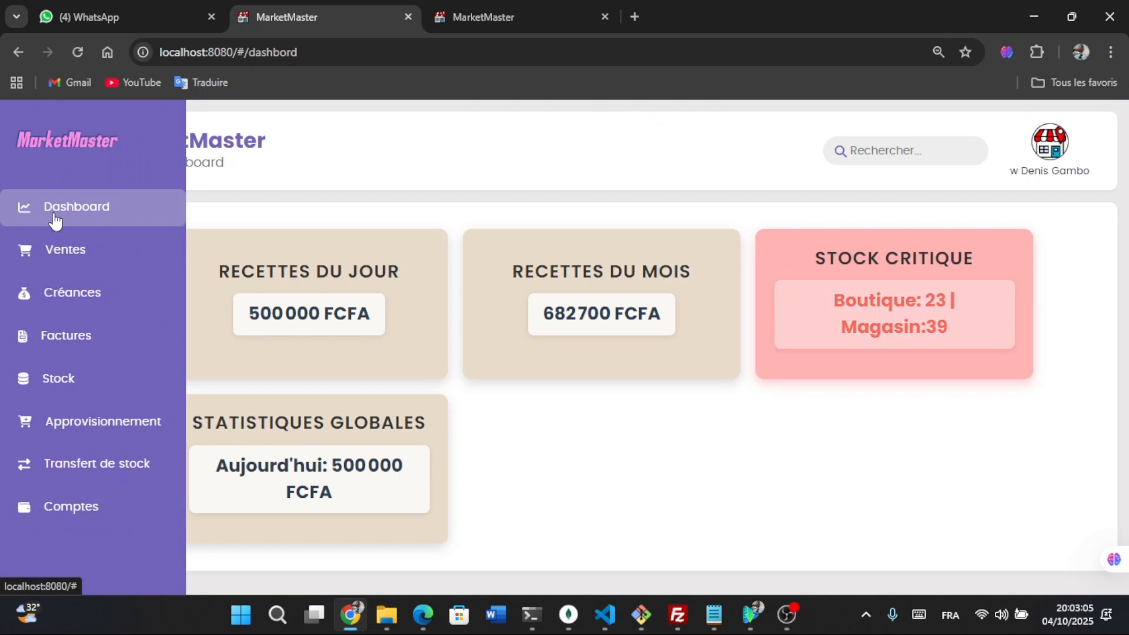
left_click(590, 315)
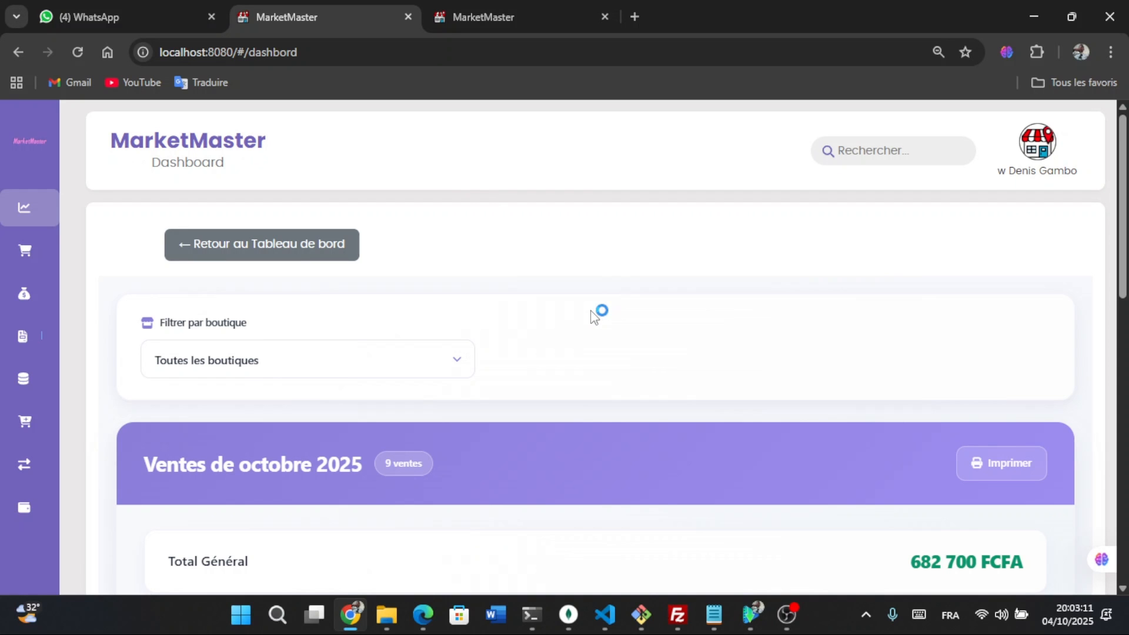
scroll(592, 311, "down", 3)
scroll(639, 394, "down", 2)
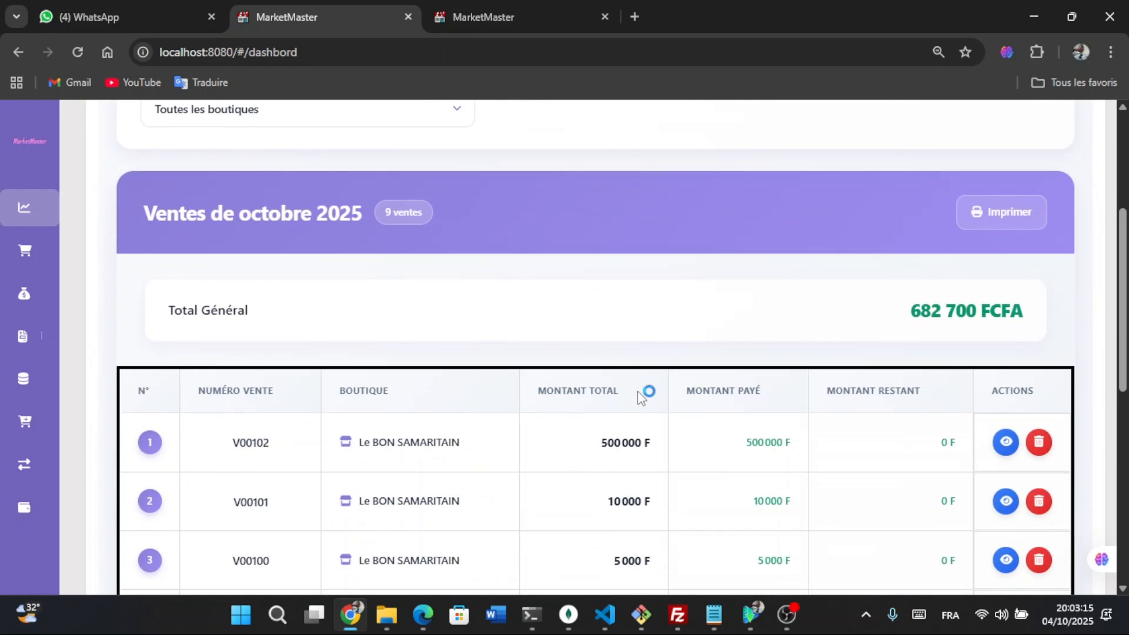
scroll(641, 395, "up", 3)
scroll(641, 395, "down", 3)
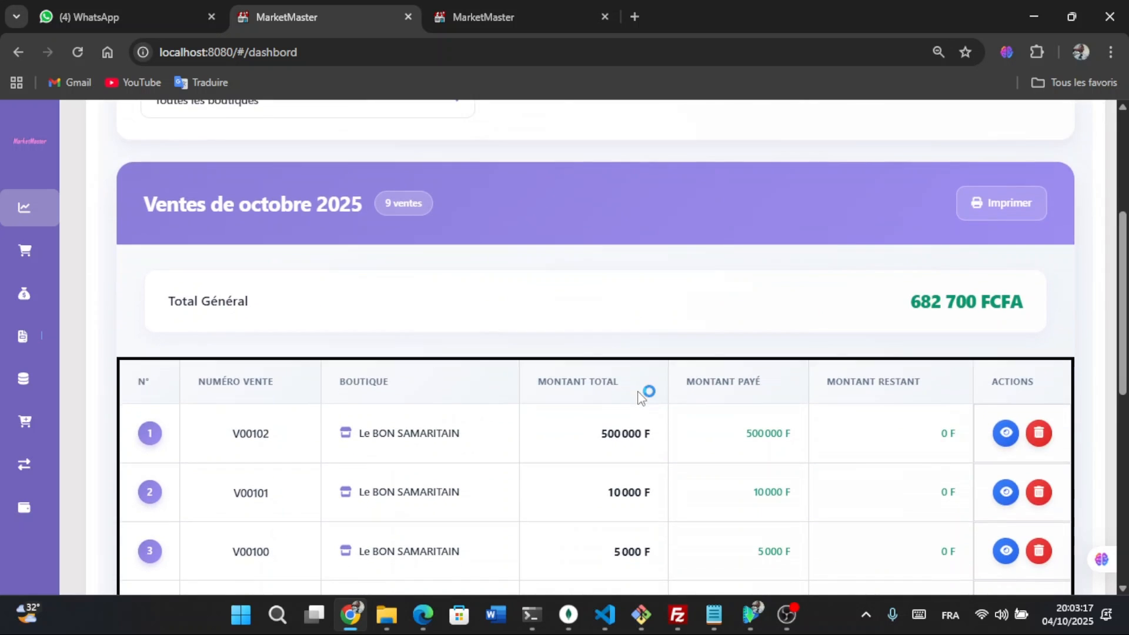
scroll(641, 395, "down", 2)
- View the receipt of the first listed October sale and return to the dashboard overview
left_click(1006, 336)
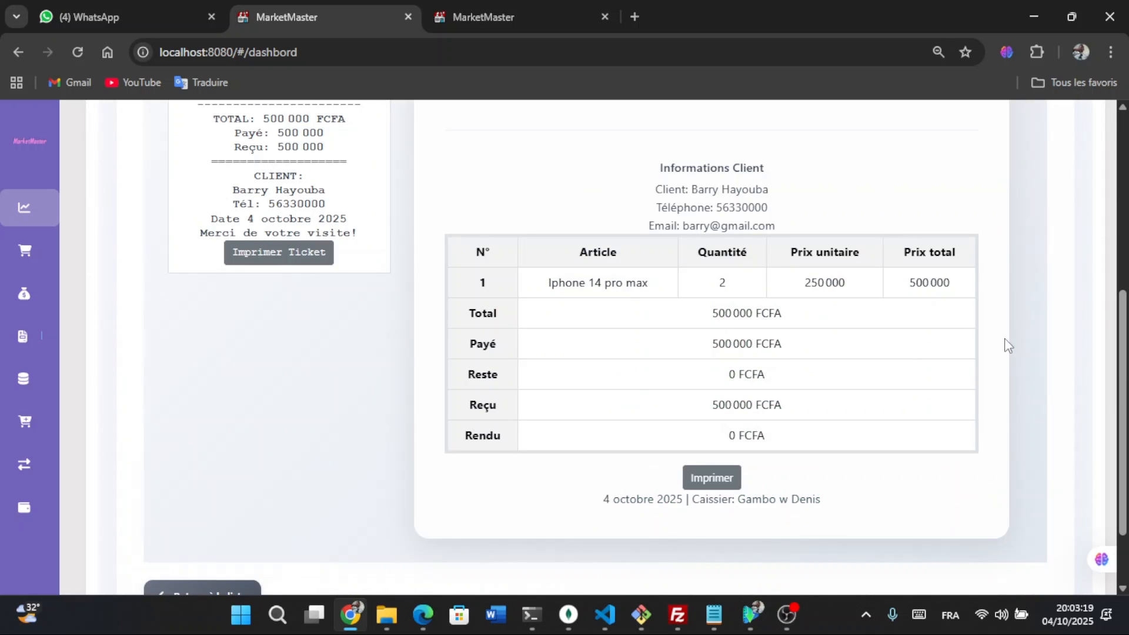
scroll(623, 373, "up", 3)
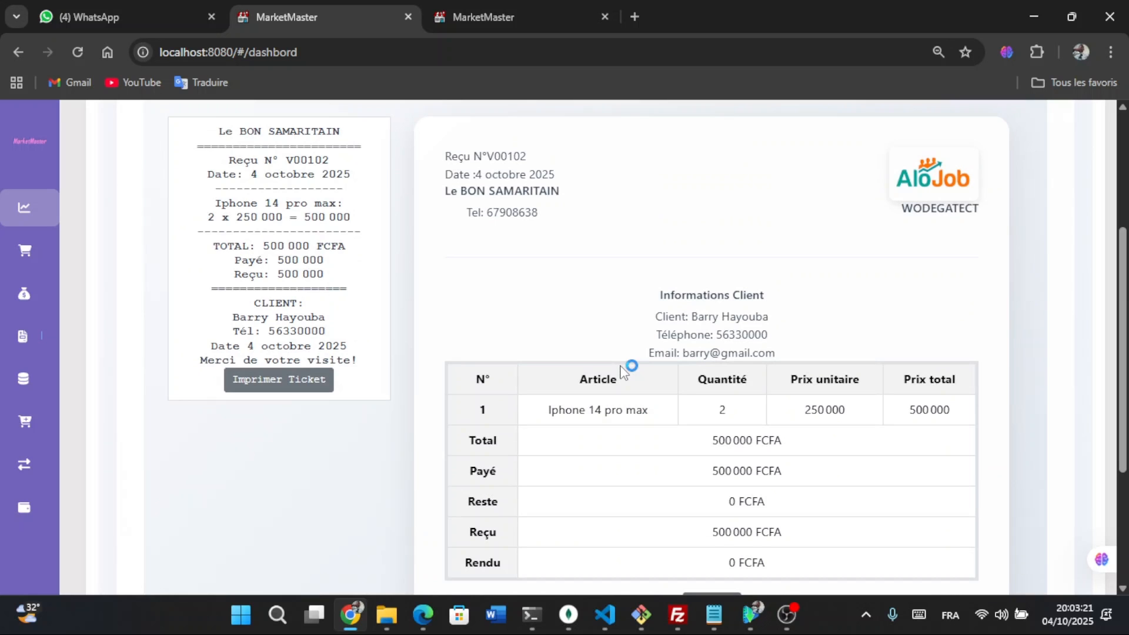
scroll(623, 374, "up", 5)
left_click(336, 258)
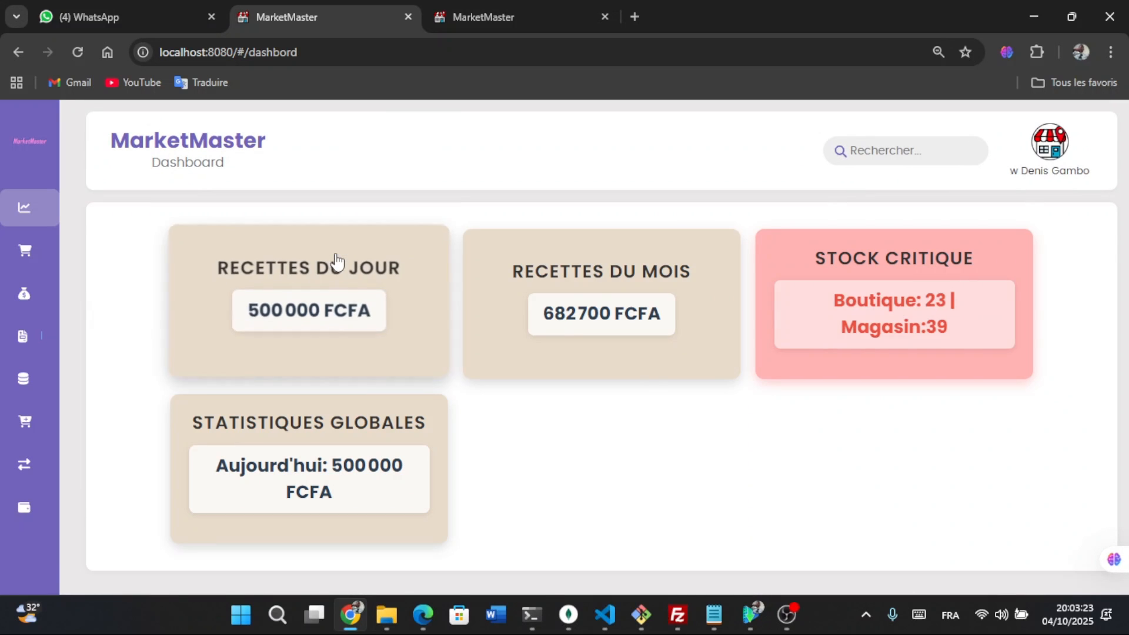
- Reopen Recettes du mois and display the first listed sale's receipt again
left_click(623, 342)
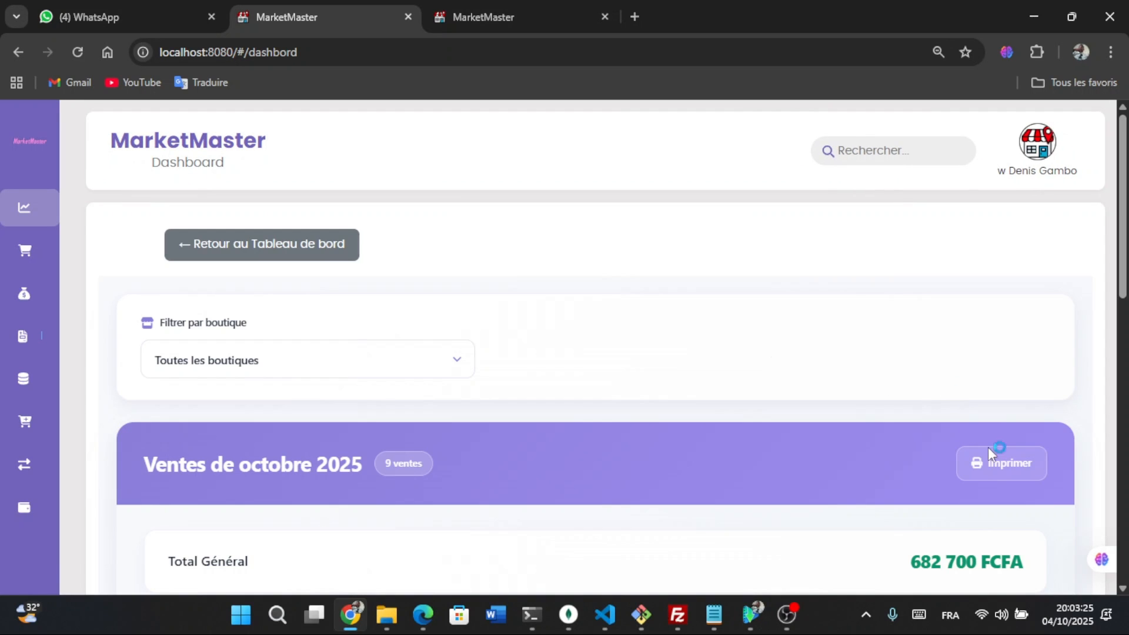
scroll(940, 464, "down", 5)
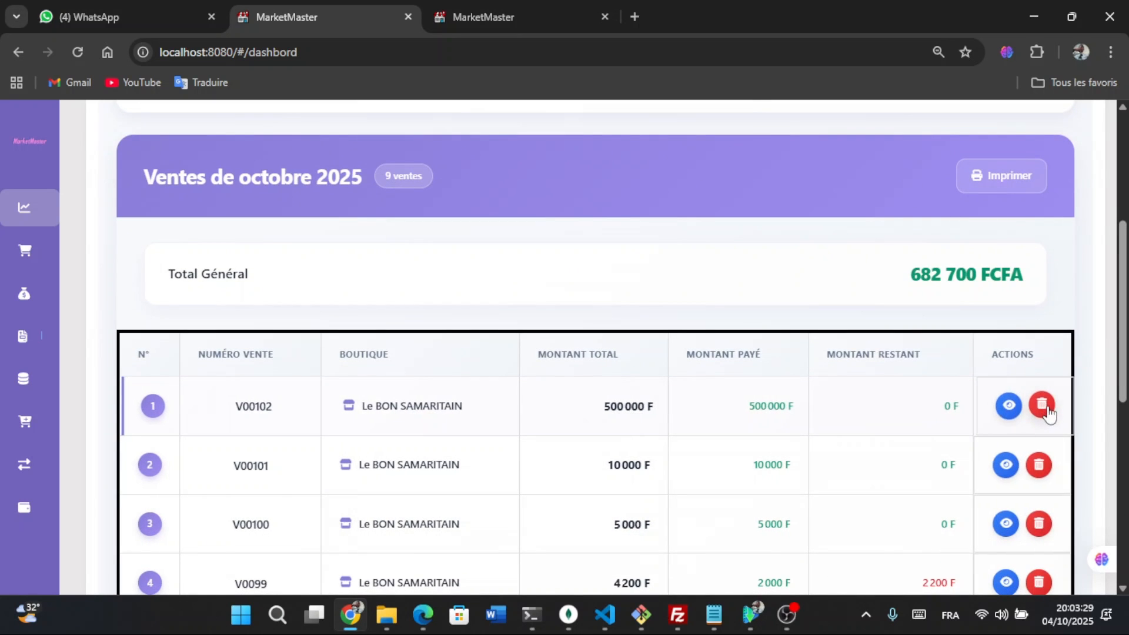
left_click(1007, 408)
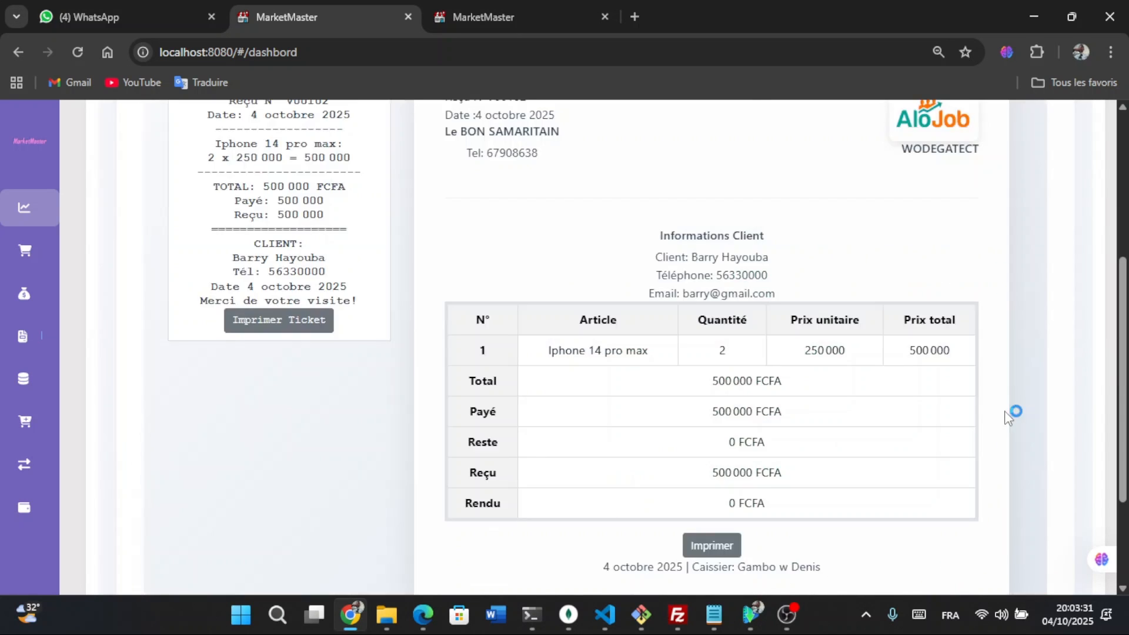
- Examine the receipt's ticket, client information, article line and payment amounts, and go back to the sales list
scroll(842, 414, "down", 3)
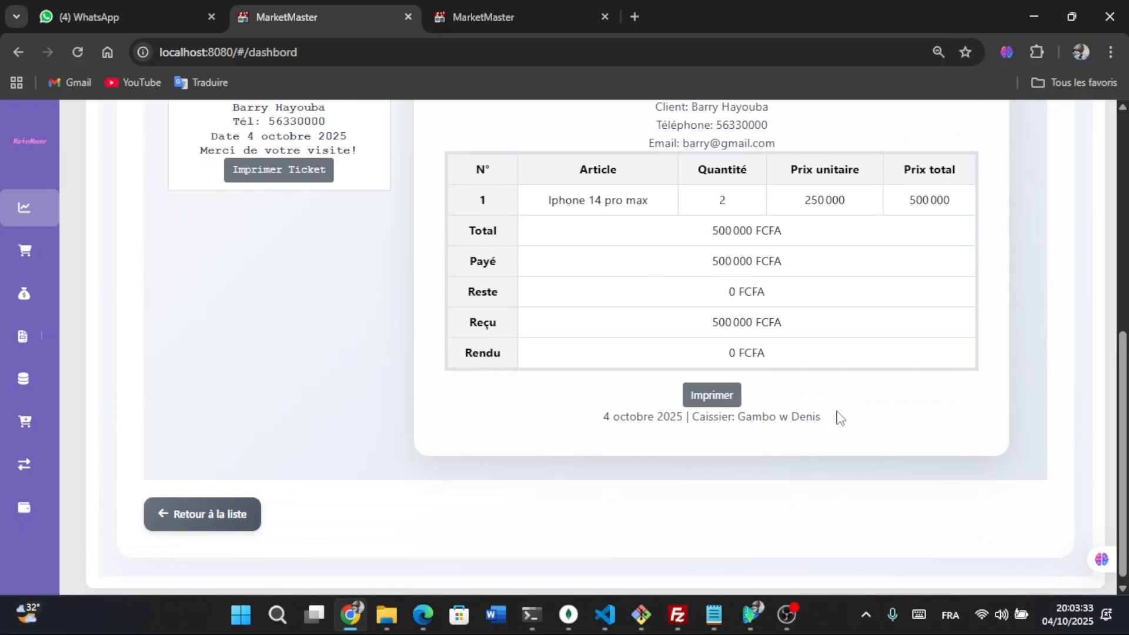
scroll(841, 417, "up", 5)
scroll(837, 413, "down", 3)
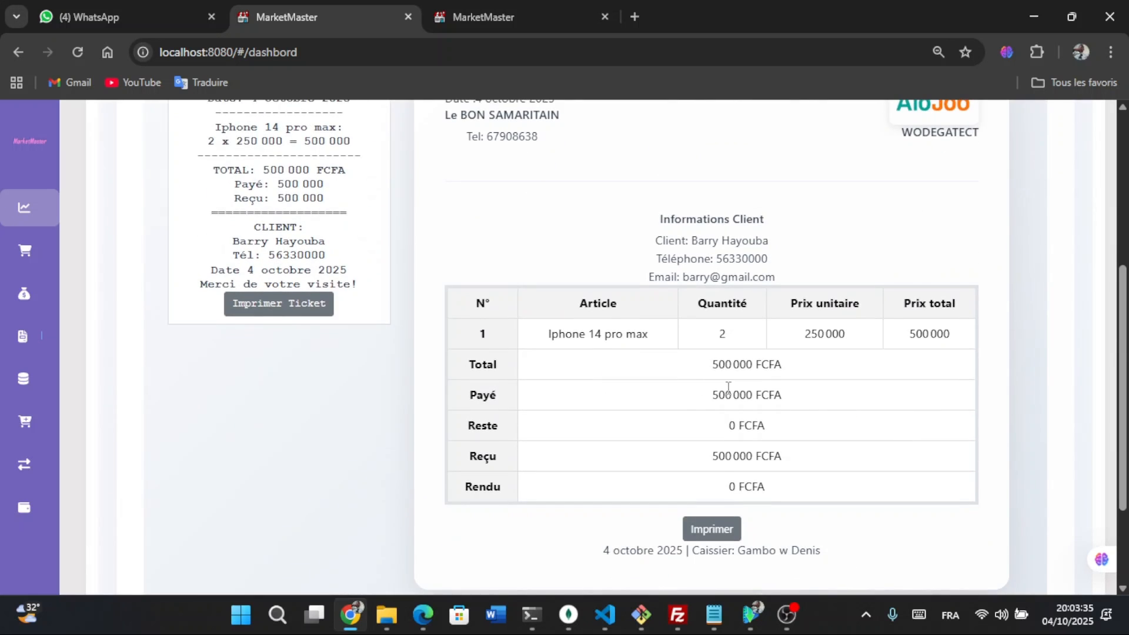
scroll(727, 388, "up", 2)
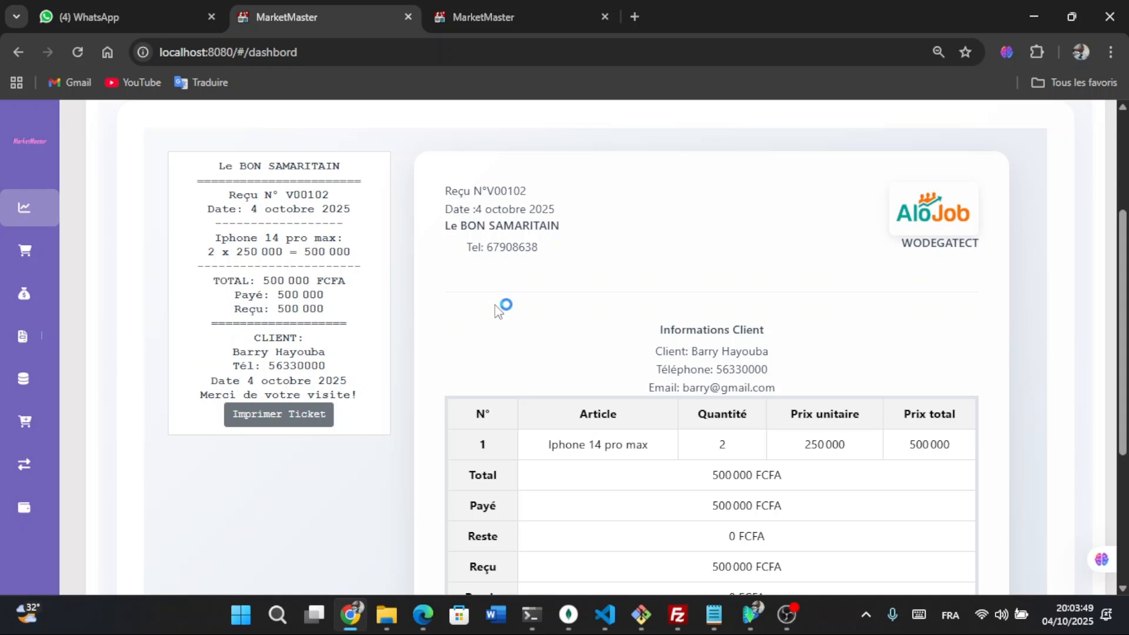
scroll(611, 318, "down", 1)
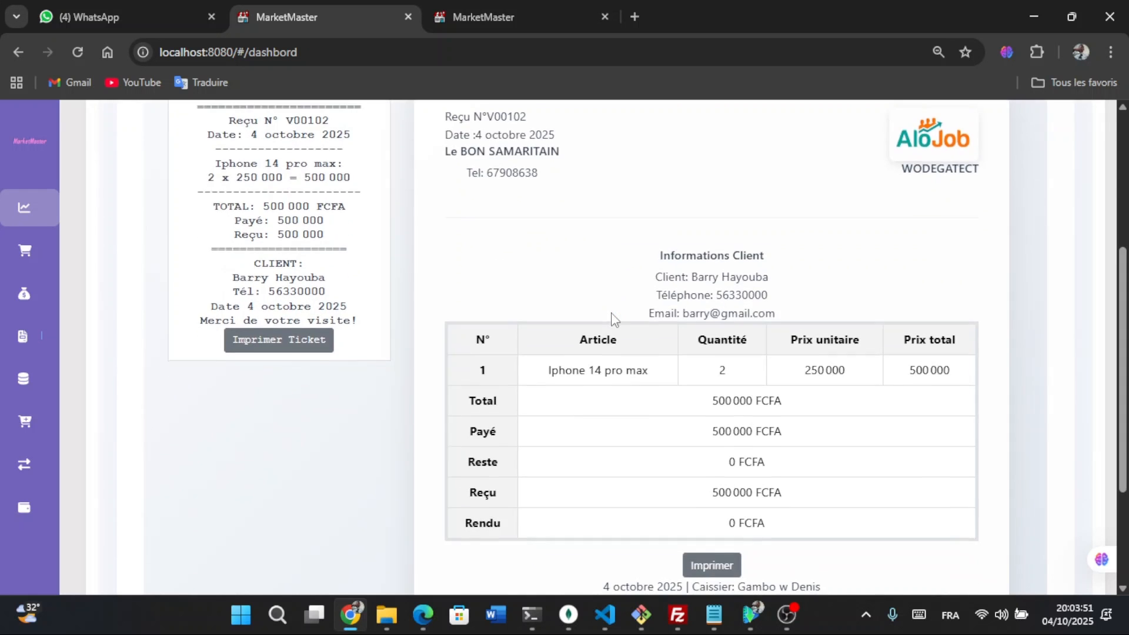
scroll(612, 318, "up", 4)
scroll(486, 331, "down", 5)
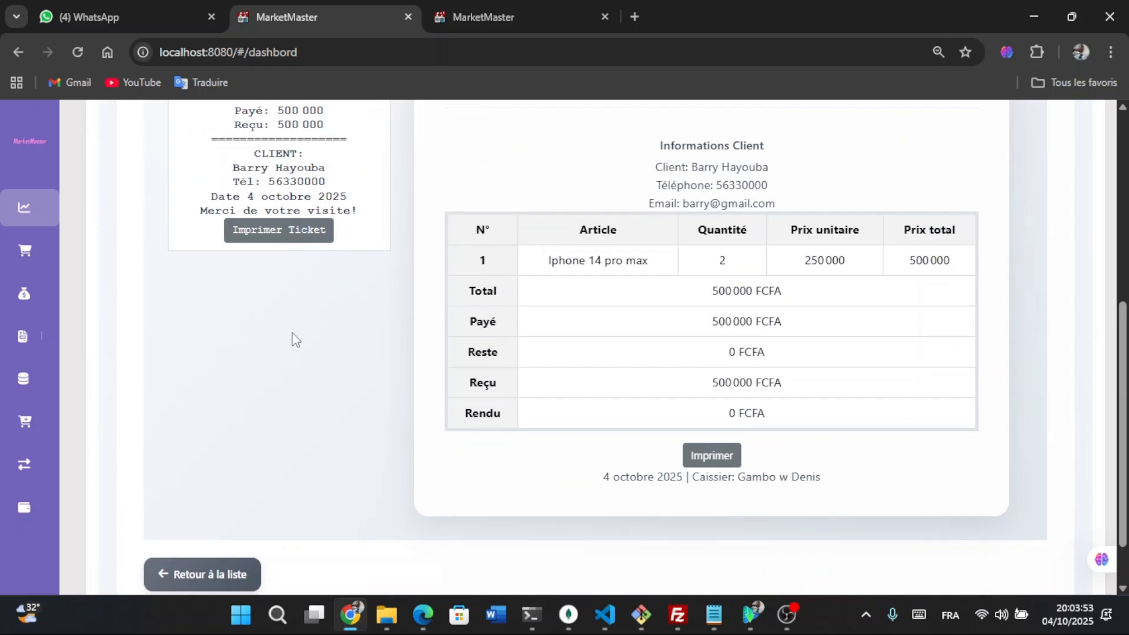
left_click(226, 572)
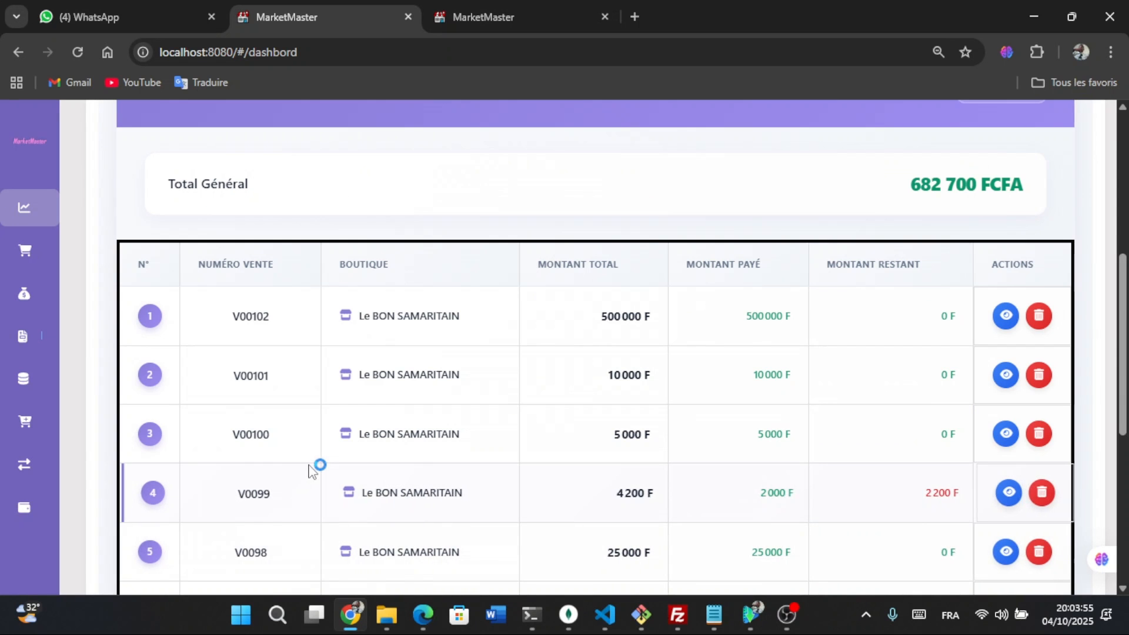
- Filter the October 2025 sales by the boutique Le BON SAMARITAIN and look over the filtered table
scroll(511, 365, "up", 5)
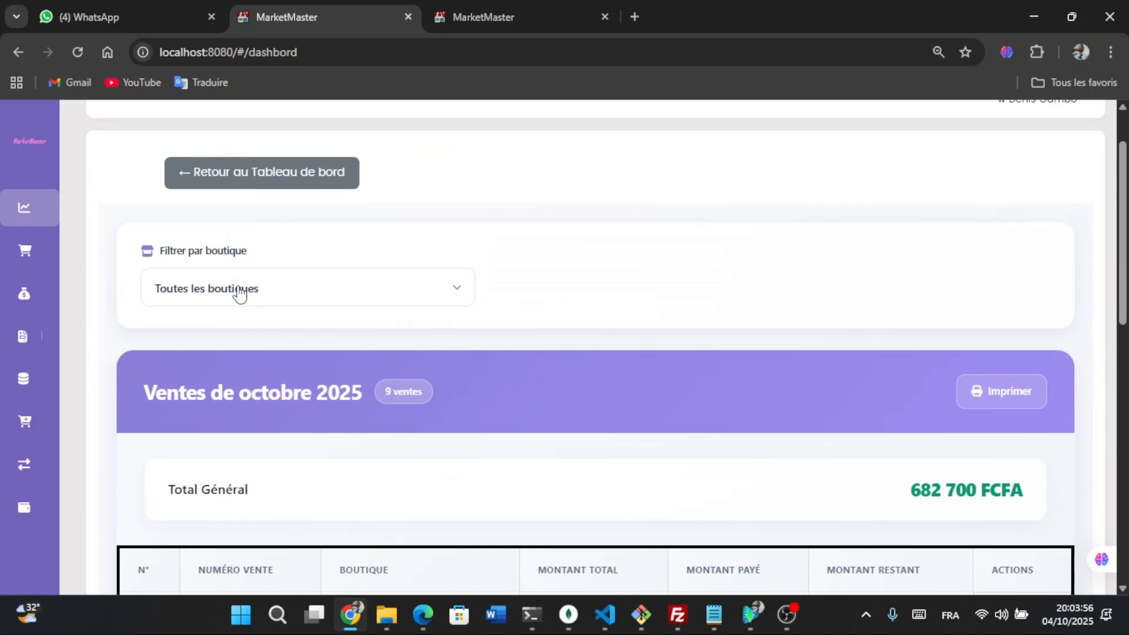
left_click(275, 287)
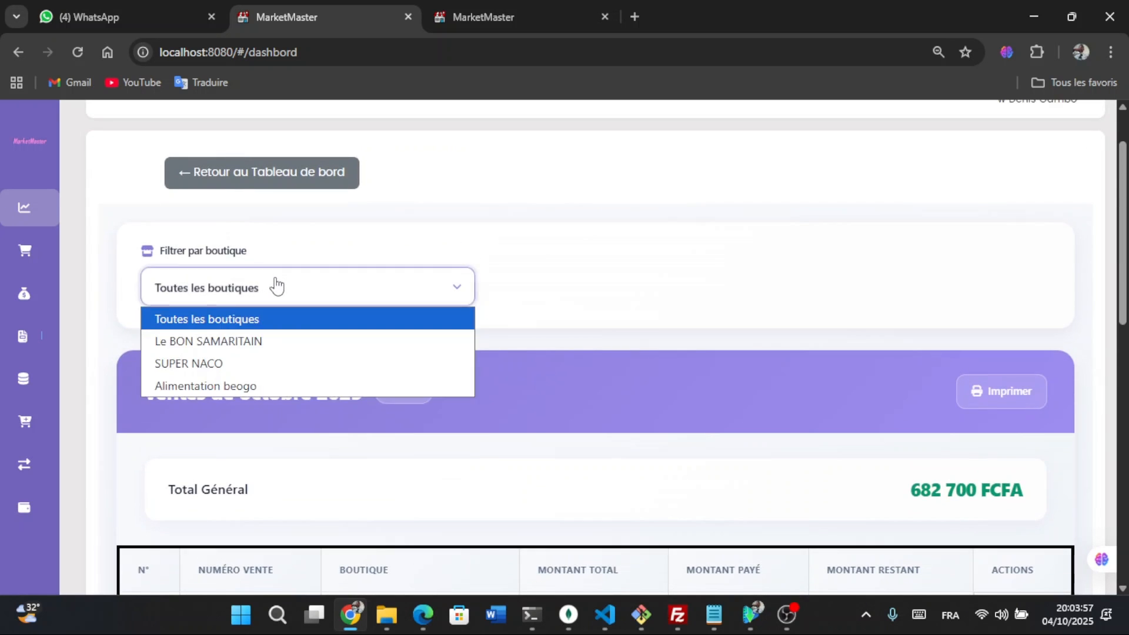
left_click(258, 342)
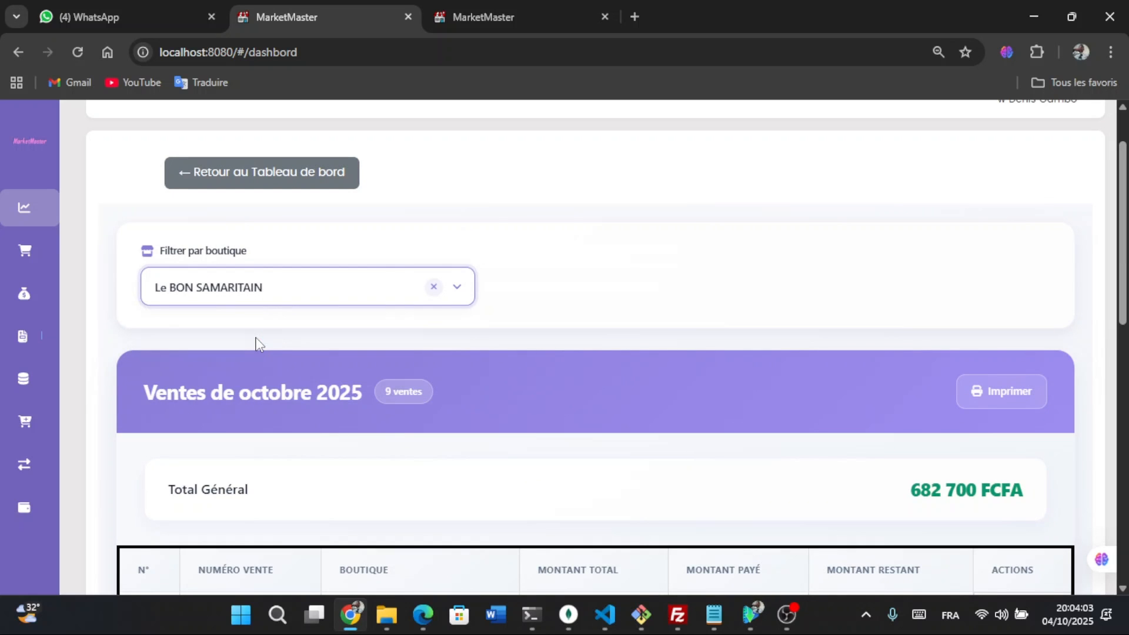
scroll(255, 342, "down", 1)
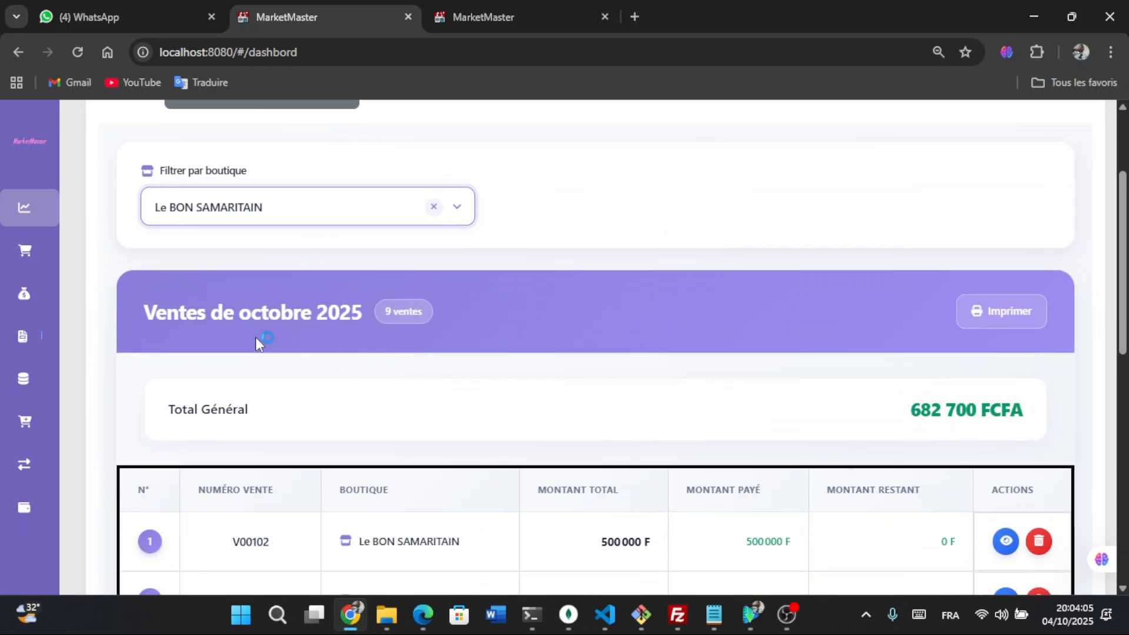
scroll(255, 340, "down", 1)
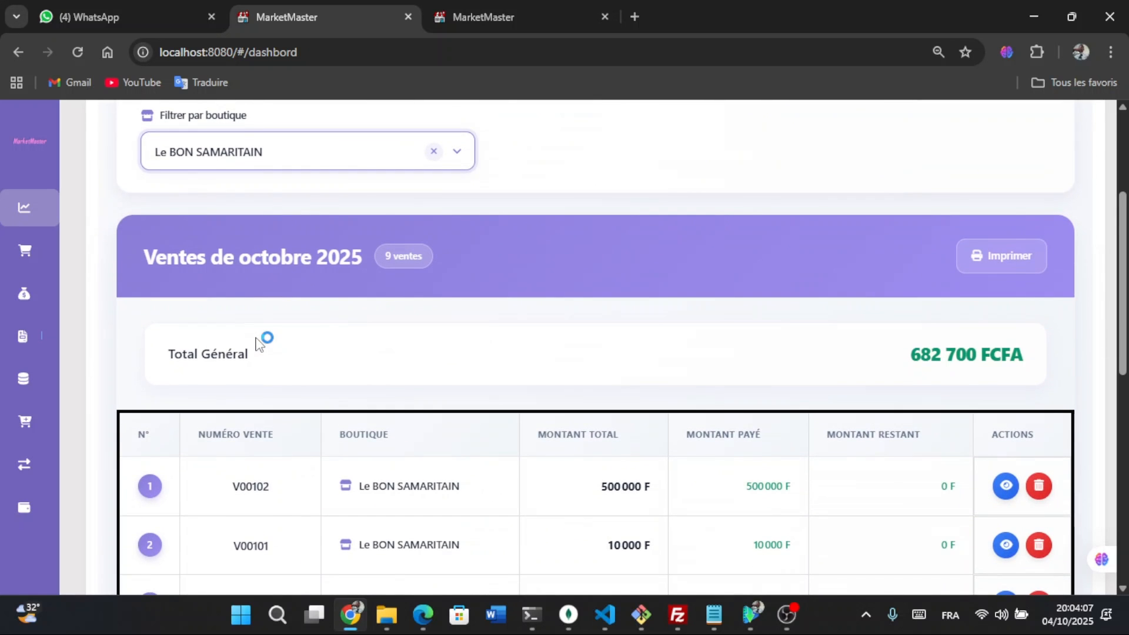
scroll(256, 344, "down", 2)
scroll(259, 339, "up", 2)
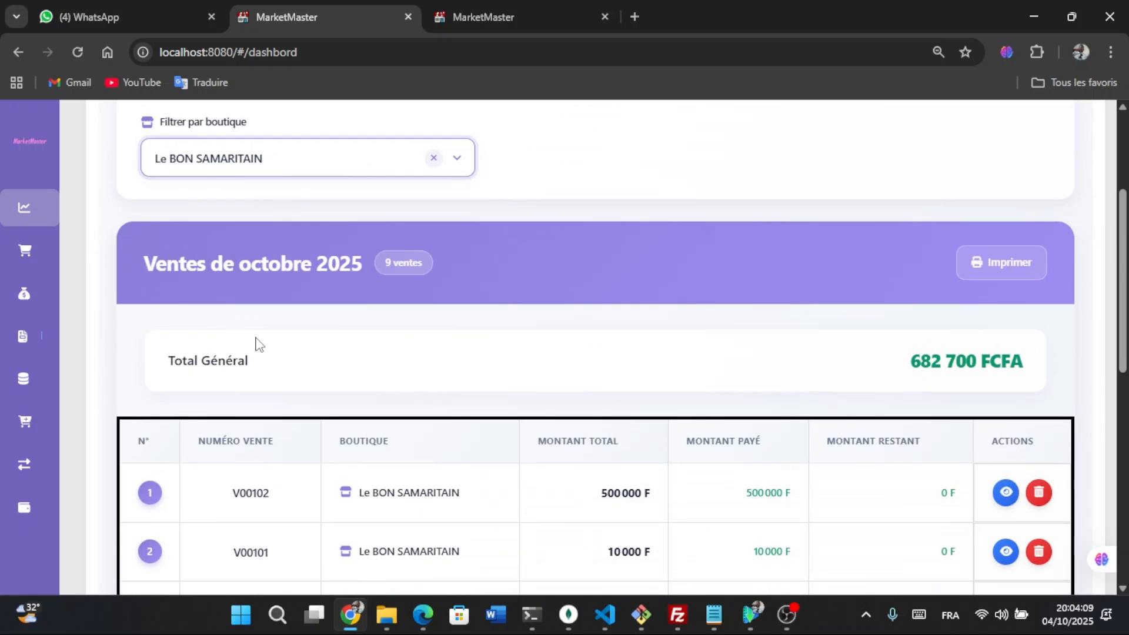
- Filter the October 2025 sales by SUPER NACO, and after that by Alimentation beogo
left_click(305, 168)
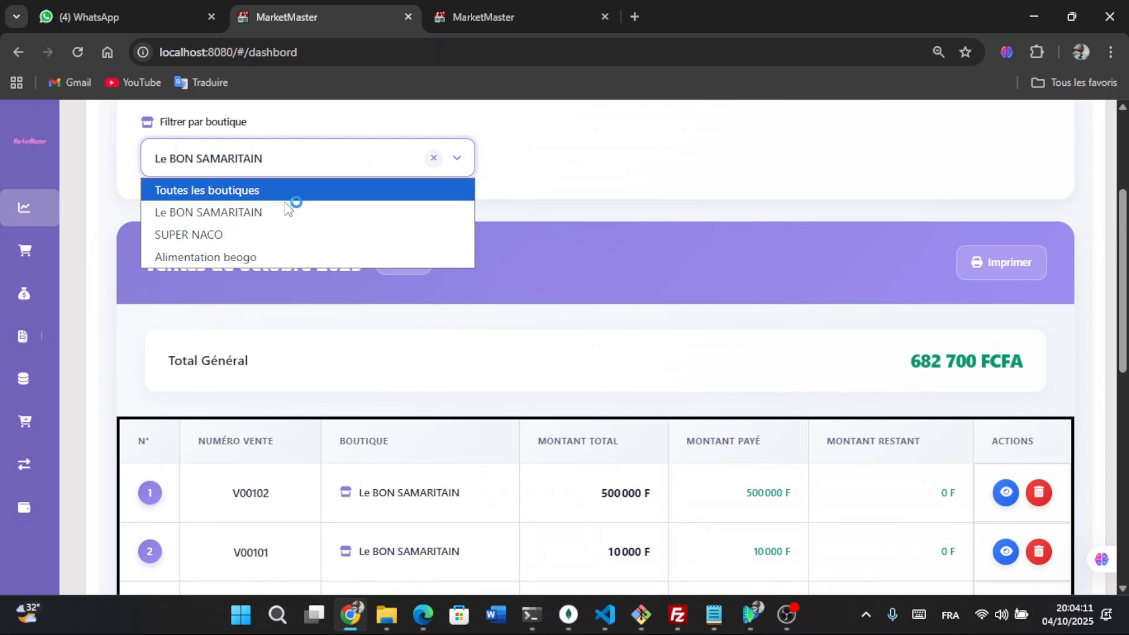
left_click(283, 234)
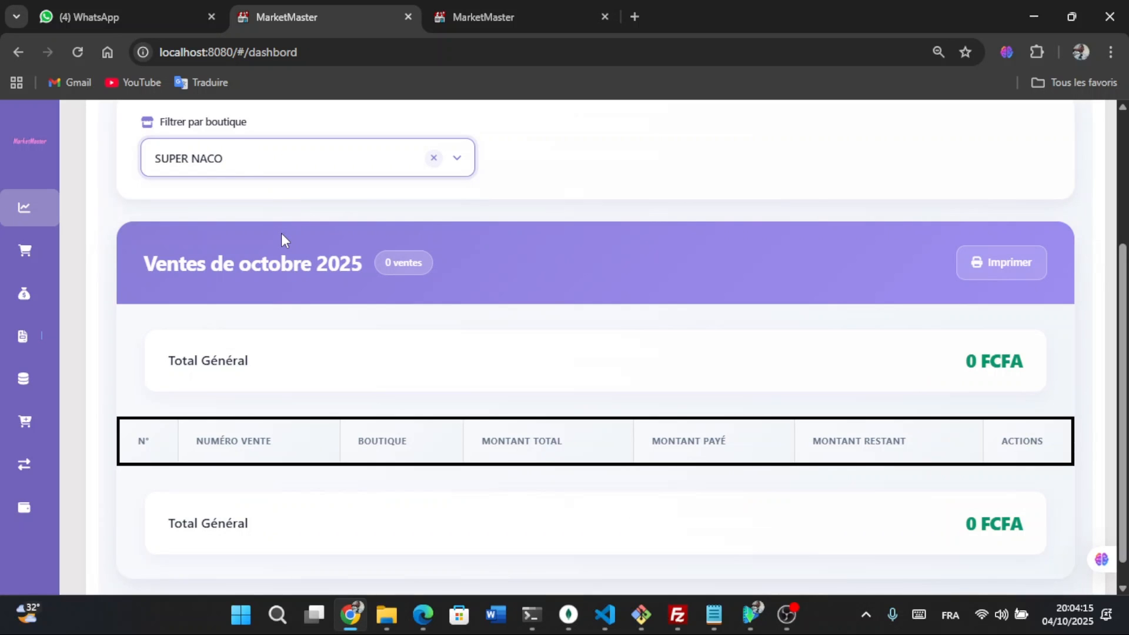
left_click(309, 159)
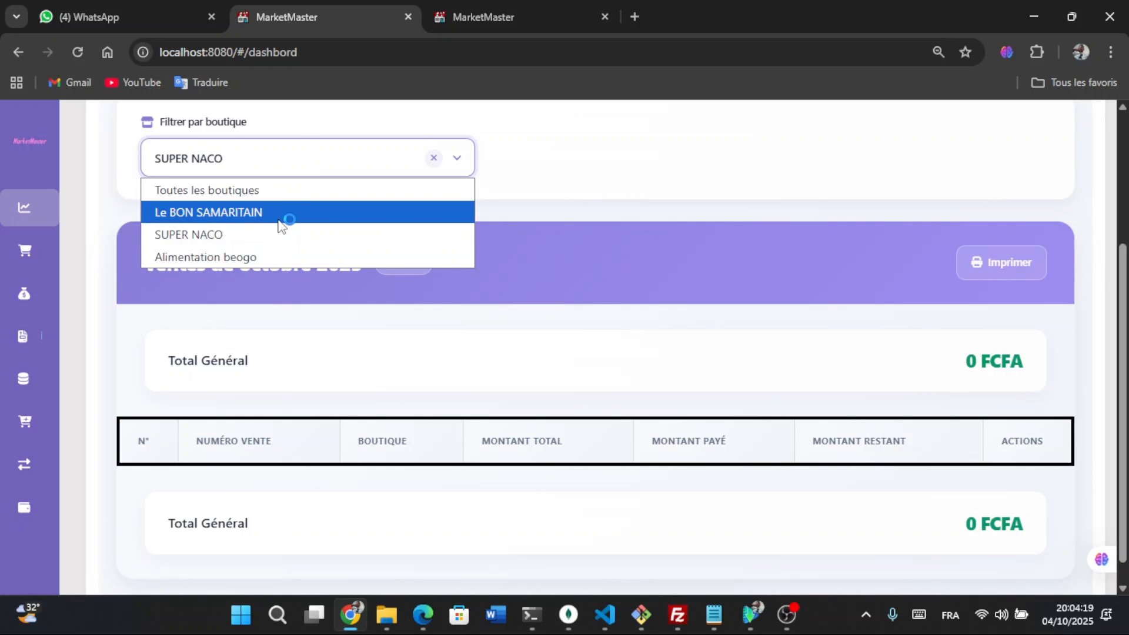
left_click(263, 255)
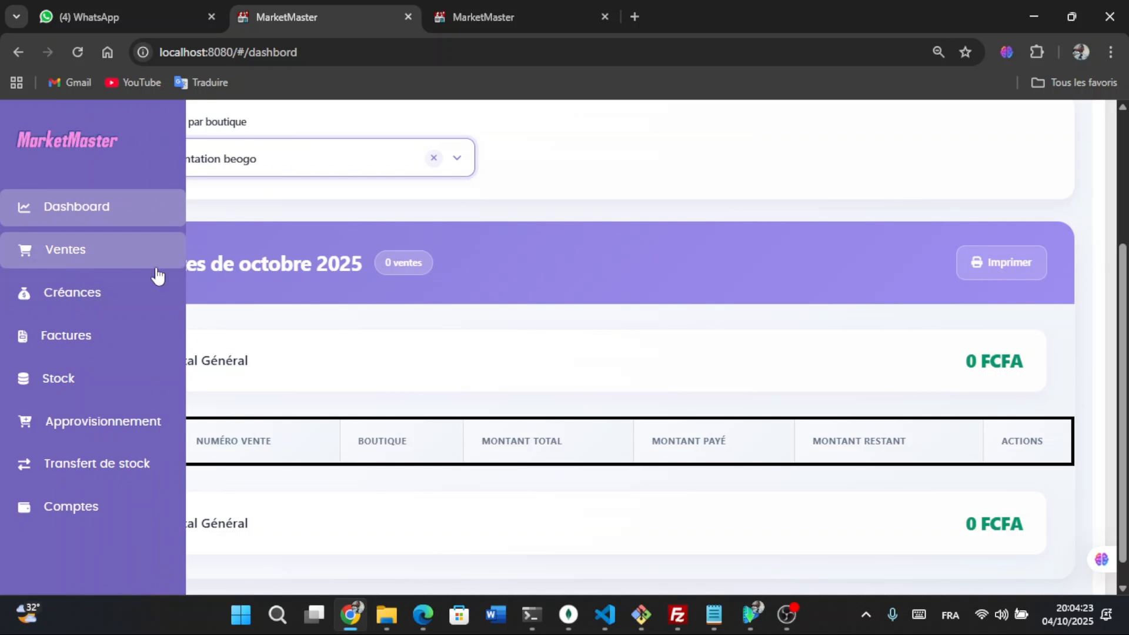
scroll(276, 211, "up", 3)
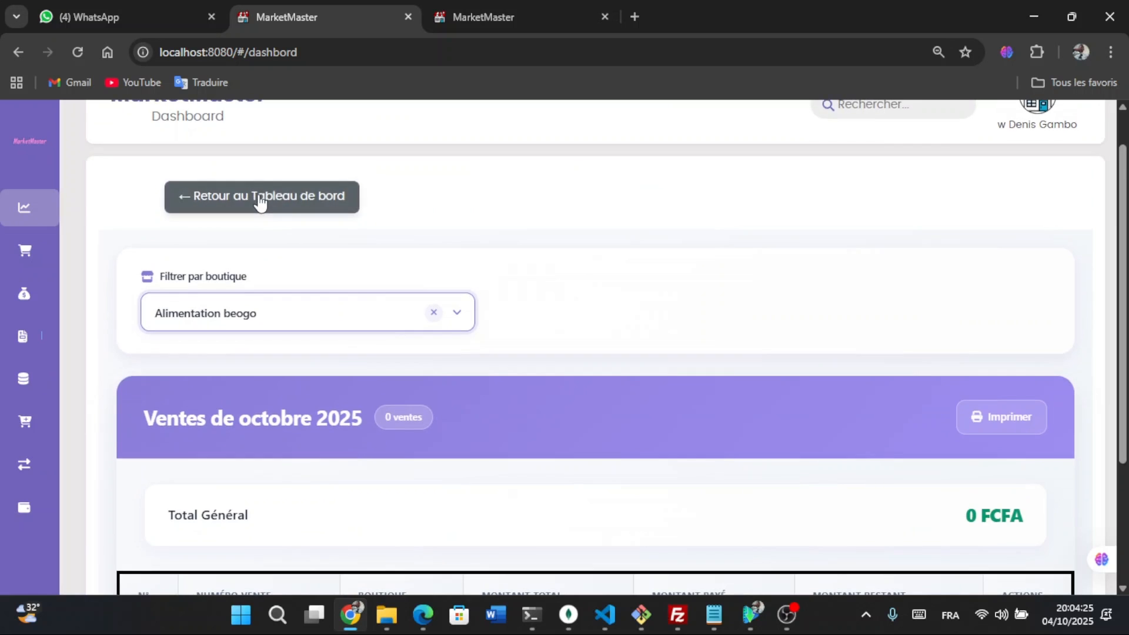
- Return to the dashboard, open Statistiques globales, and look over the interval sales report
left_click(262, 197)
left_click(284, 460)
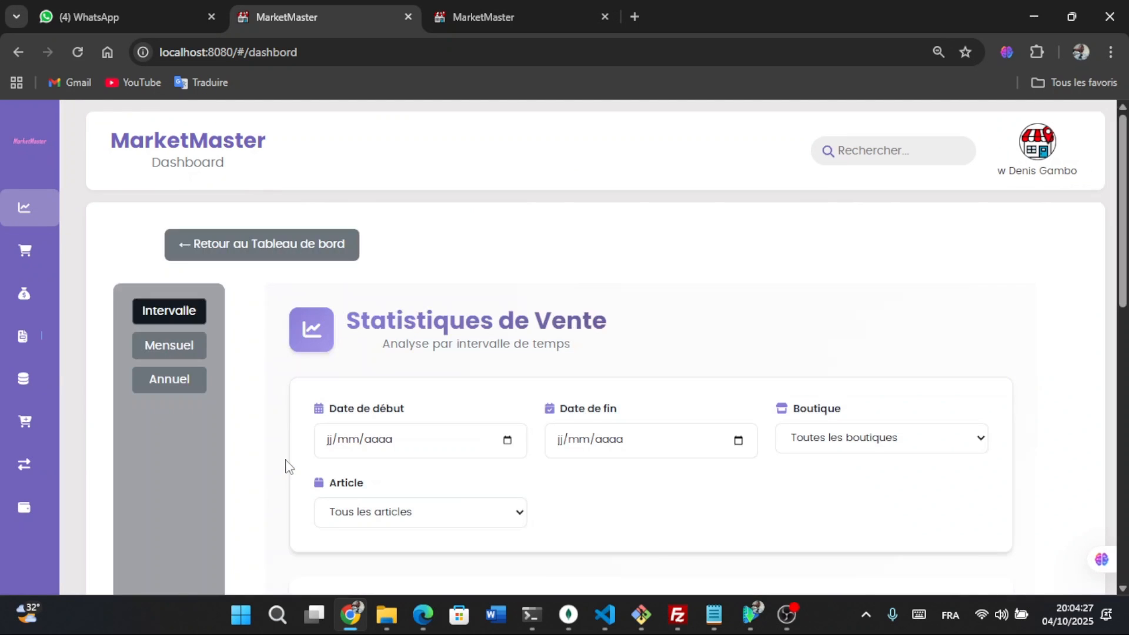
scroll(276, 387, "down", 2)
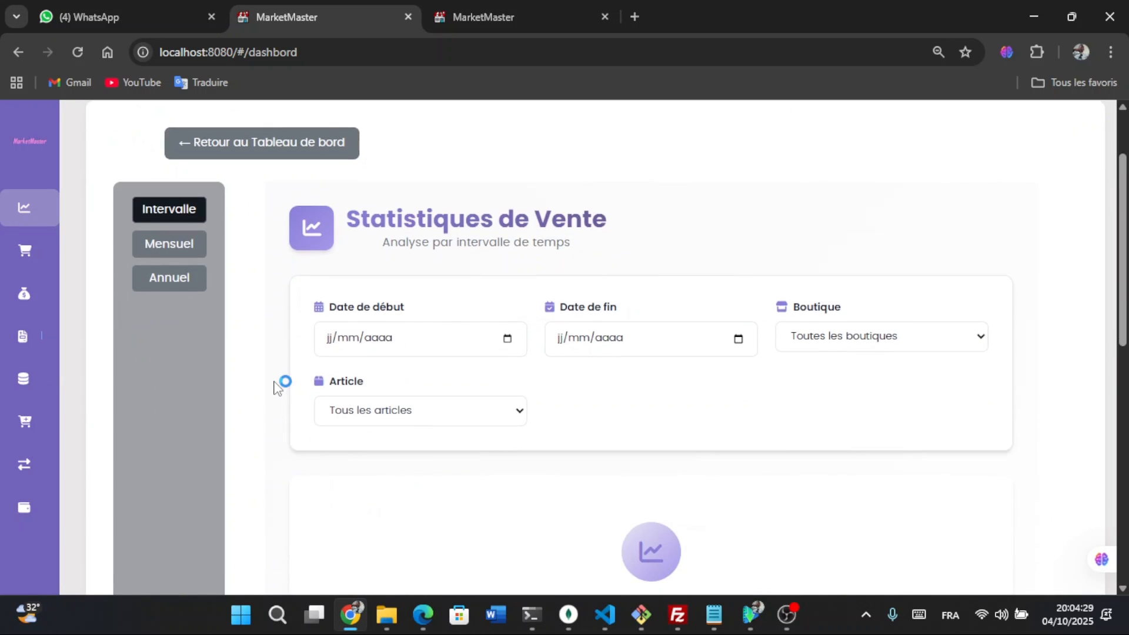
scroll(404, 474, "down", 4)
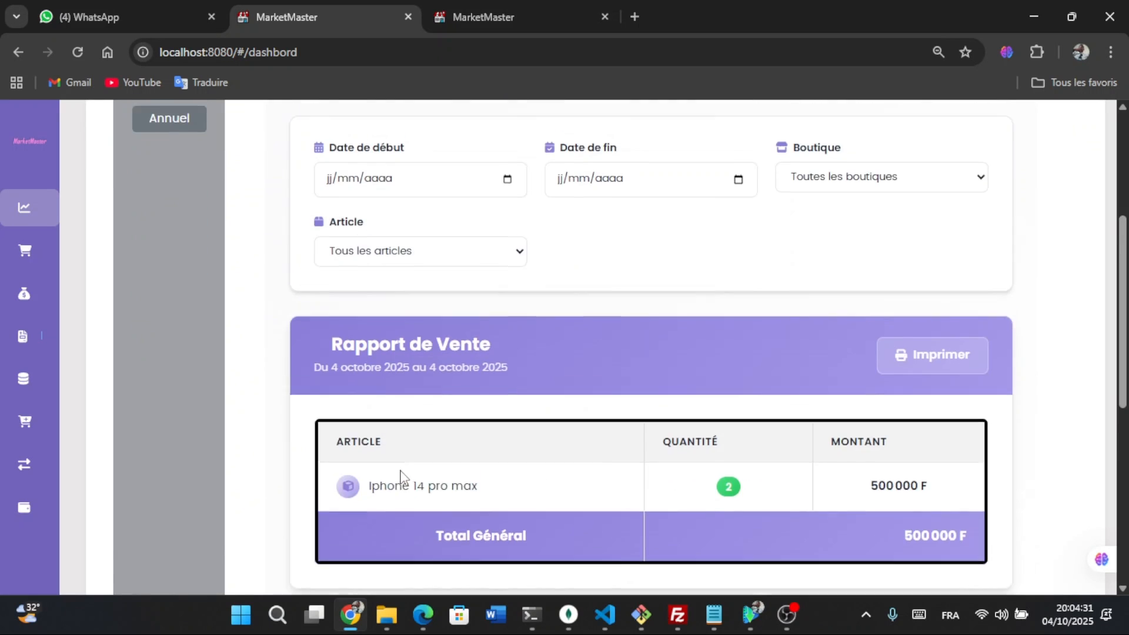
scroll(404, 474, "down", 3)
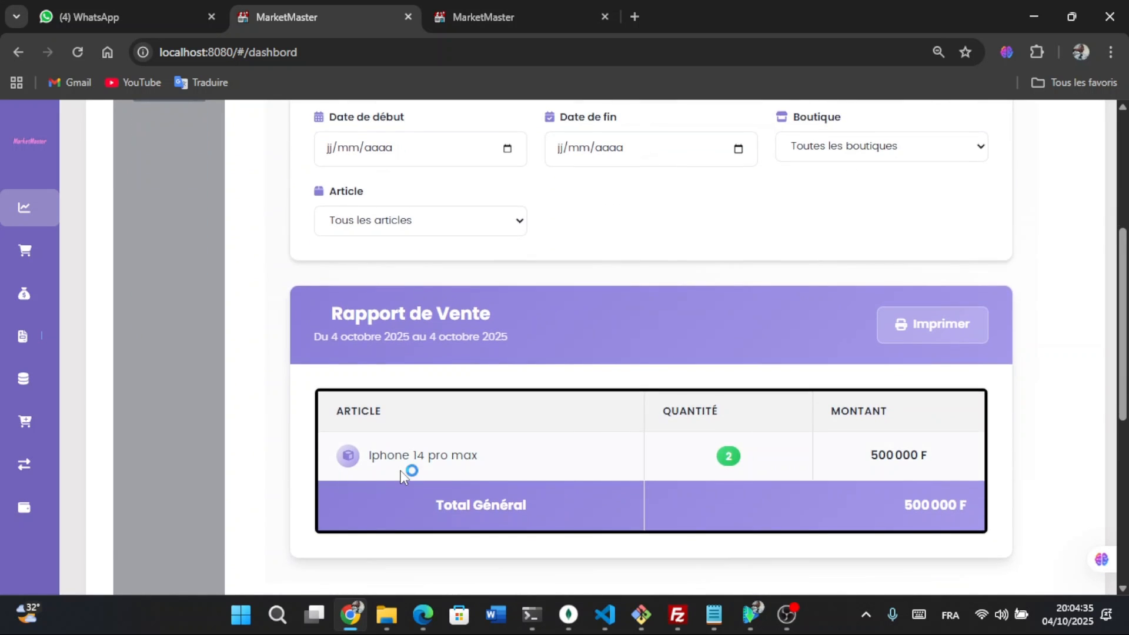
- Set the start date of the interval statistics to 29/09/2025 and look over the articles in the sales report
scroll(404, 474, "up", 5)
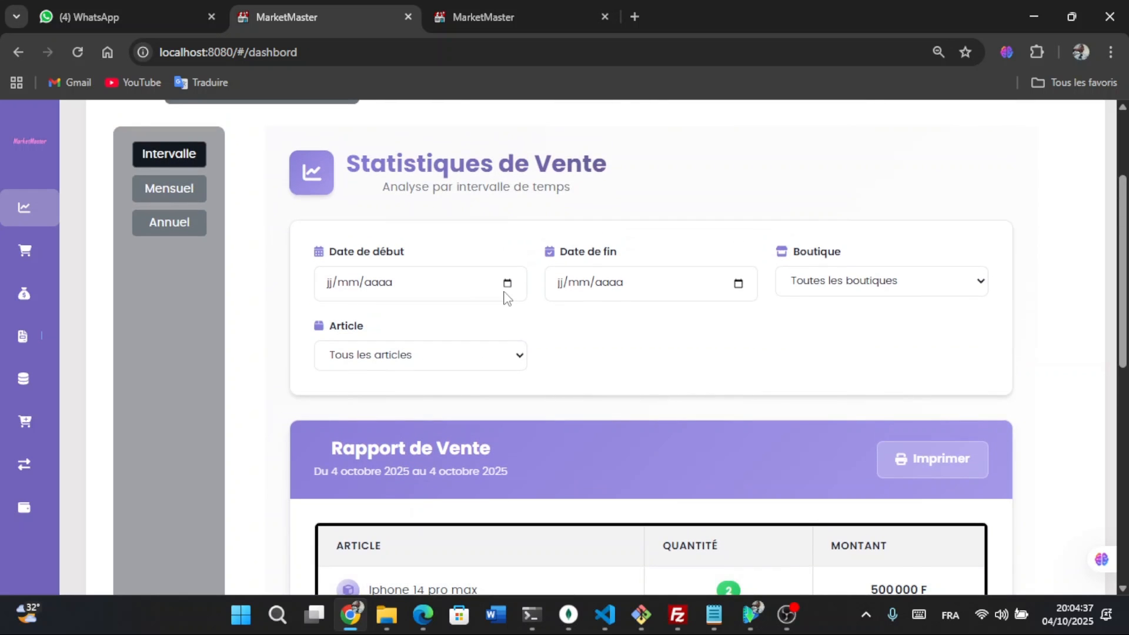
left_click(507, 284)
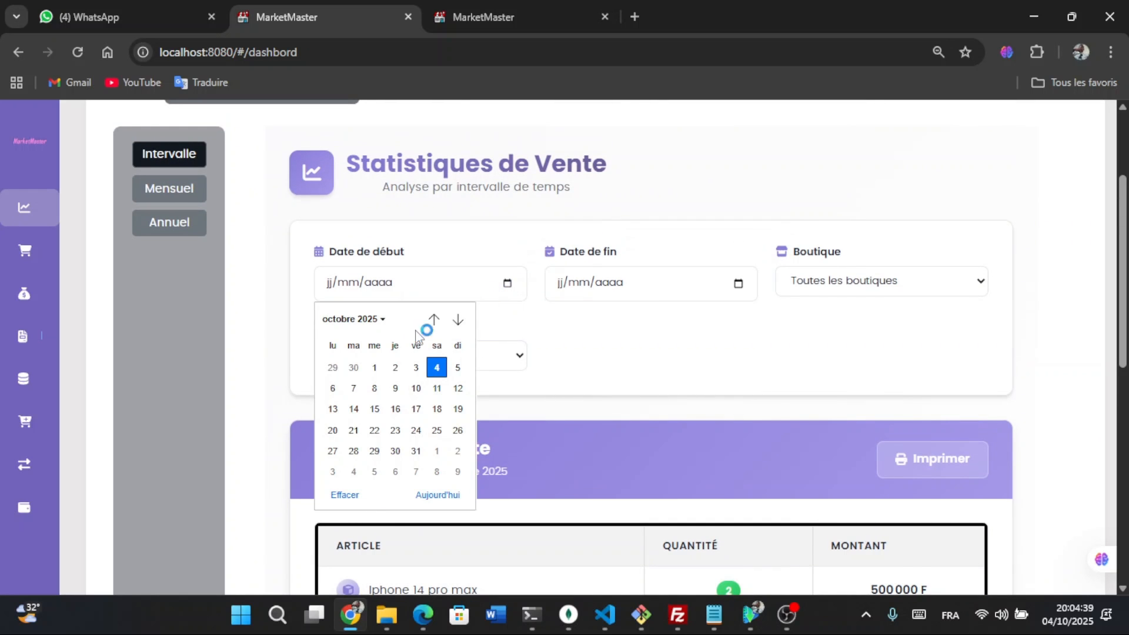
left_click(333, 367)
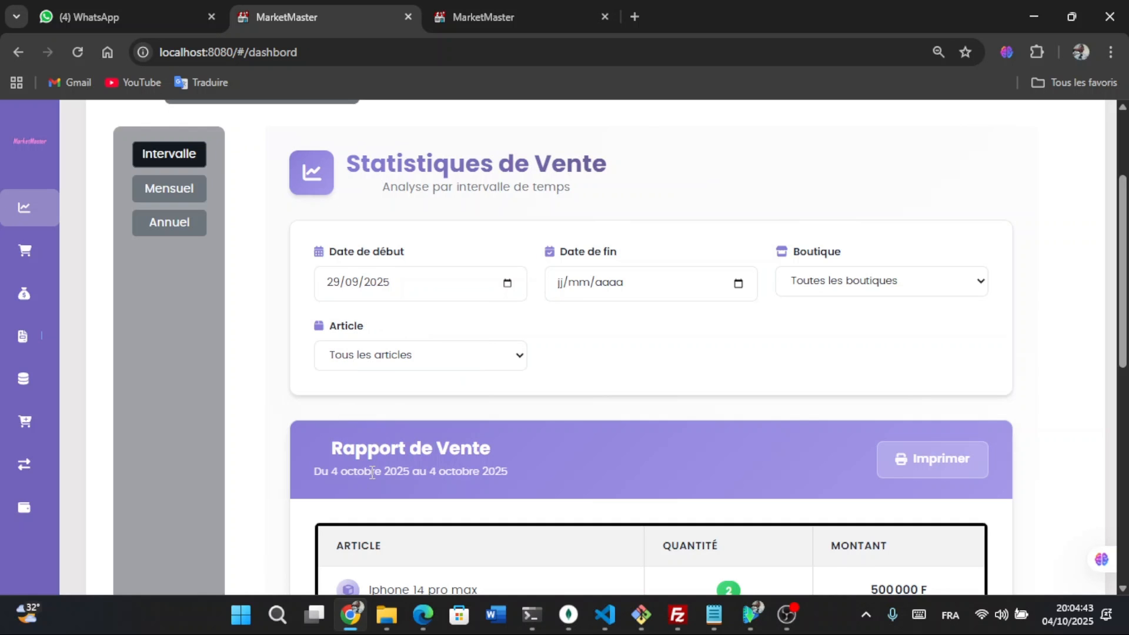
scroll(371, 473, "down", 2)
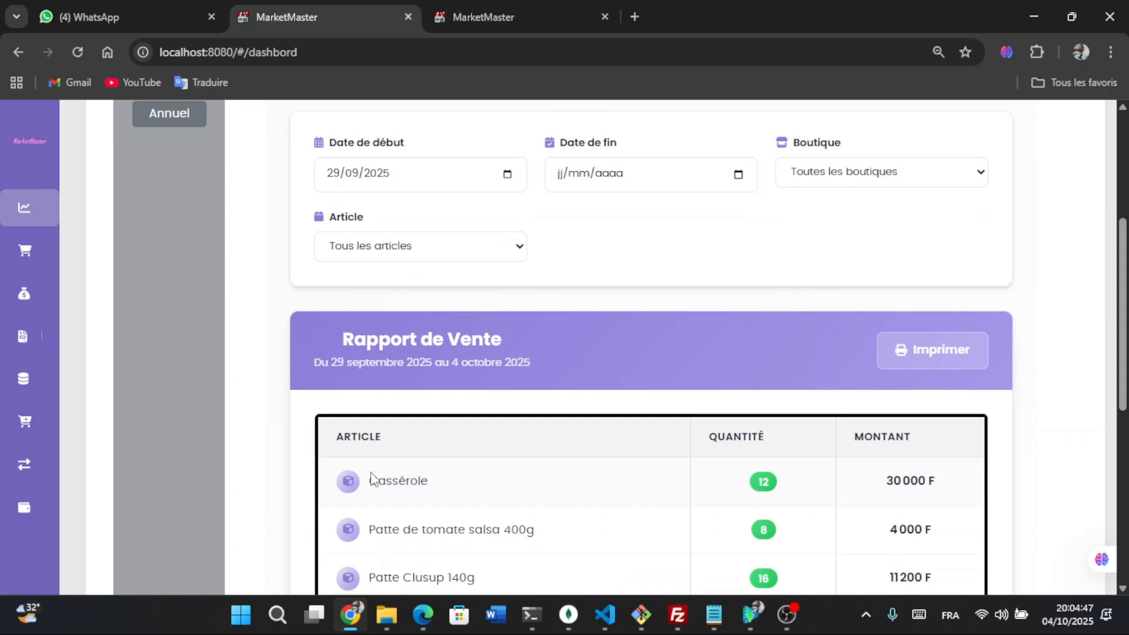
scroll(371, 479, "down", 3)
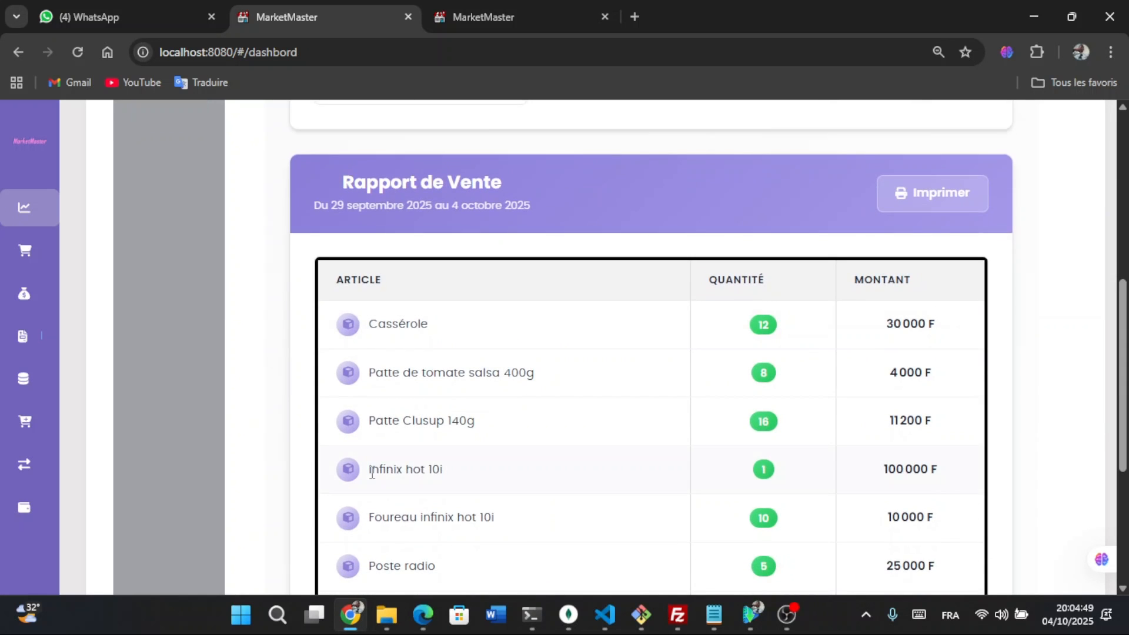
scroll(371, 474, "down", 3)
scroll(372, 476, "up", 6)
scroll(372, 477, "down", 7)
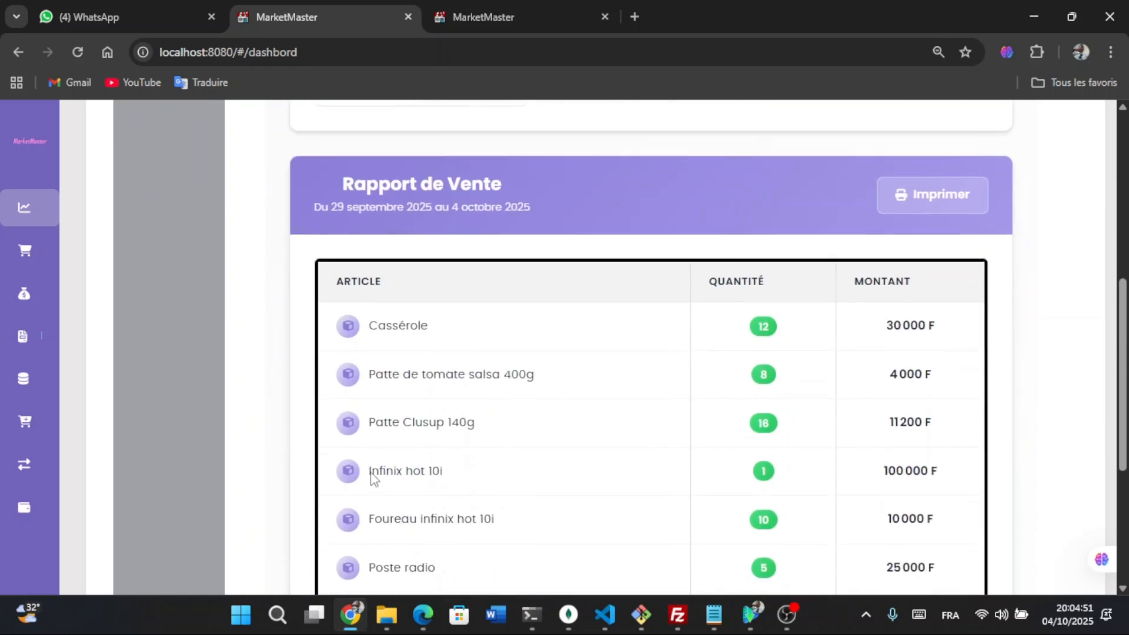
scroll(371, 479, "up", 8)
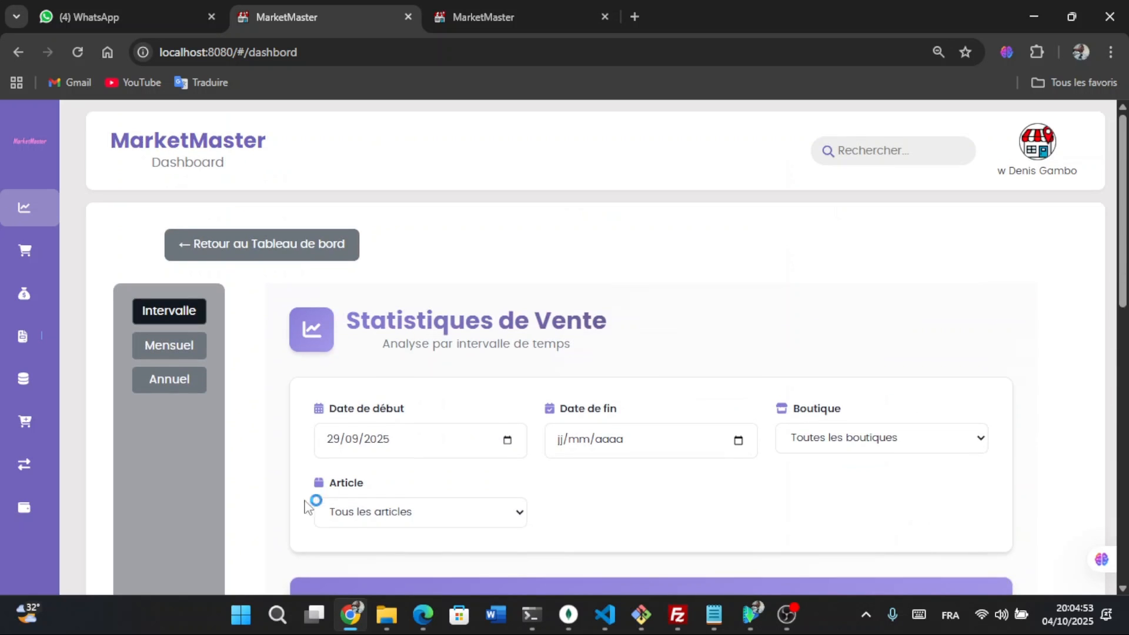
- Look at the end date and article filter choices, and switch to the Mensuel sales statistics
left_click(736, 444)
left_click(502, 514)
left_click(503, 514)
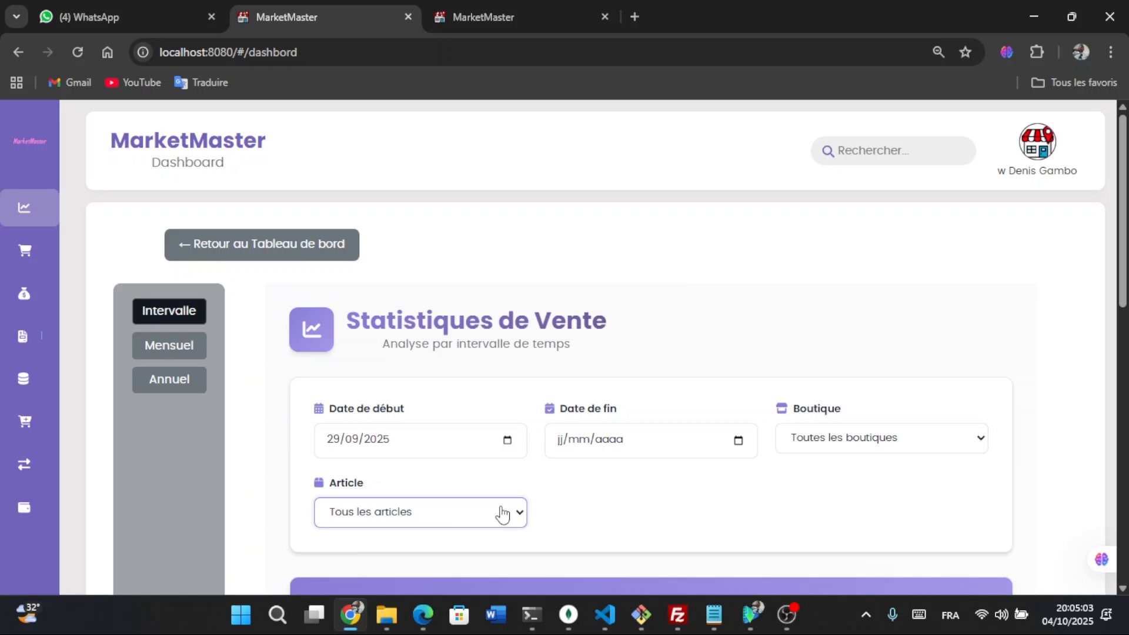
left_click(176, 342)
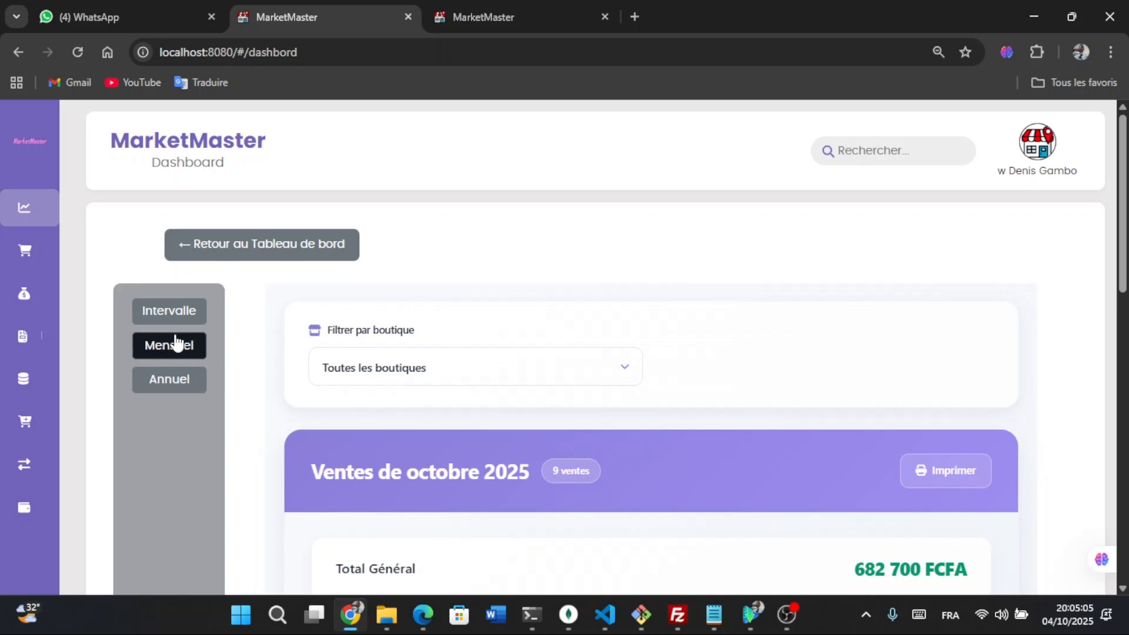
scroll(376, 444, "down", 2)
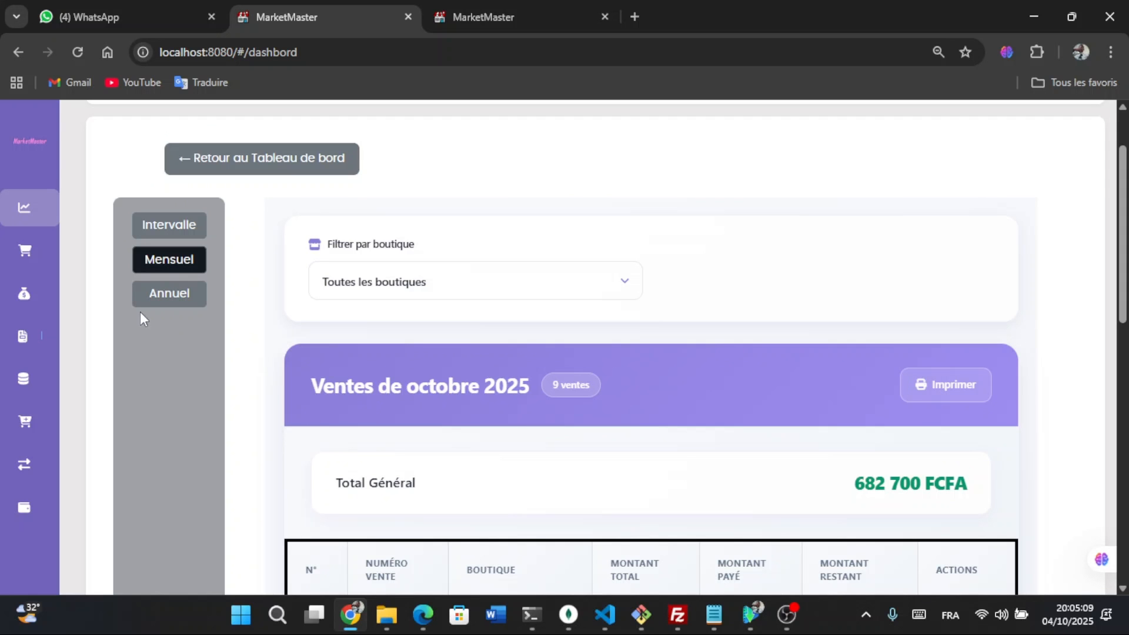
- Show the Annuel sales statistics and look over the year's sales table
left_click(171, 294)
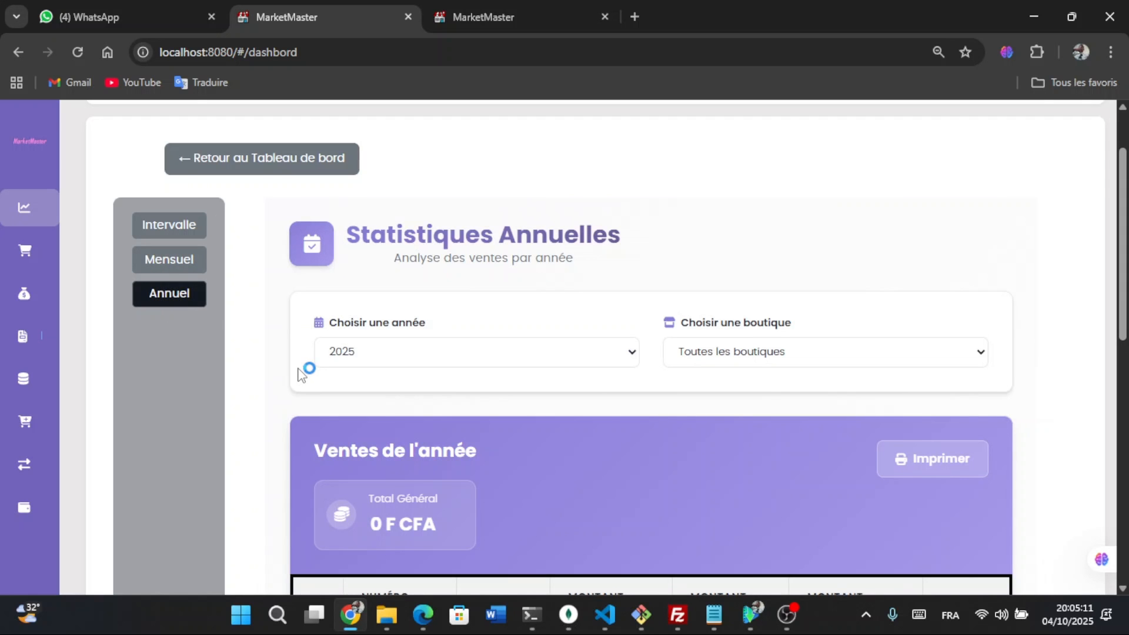
scroll(300, 375, "down", 1)
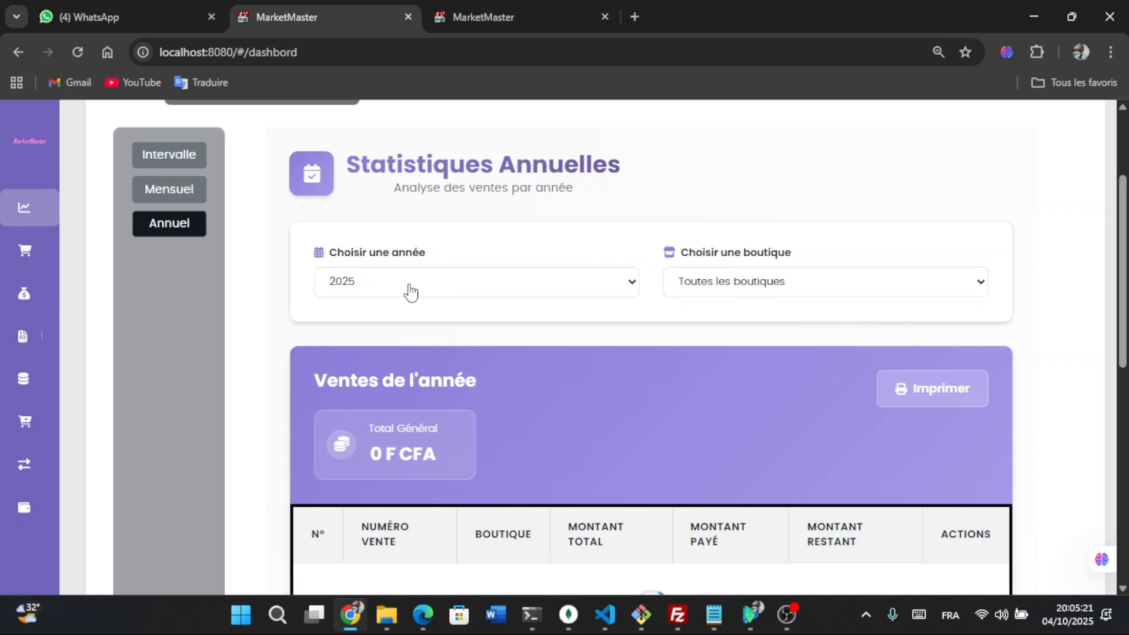
scroll(512, 353, "down", 3)
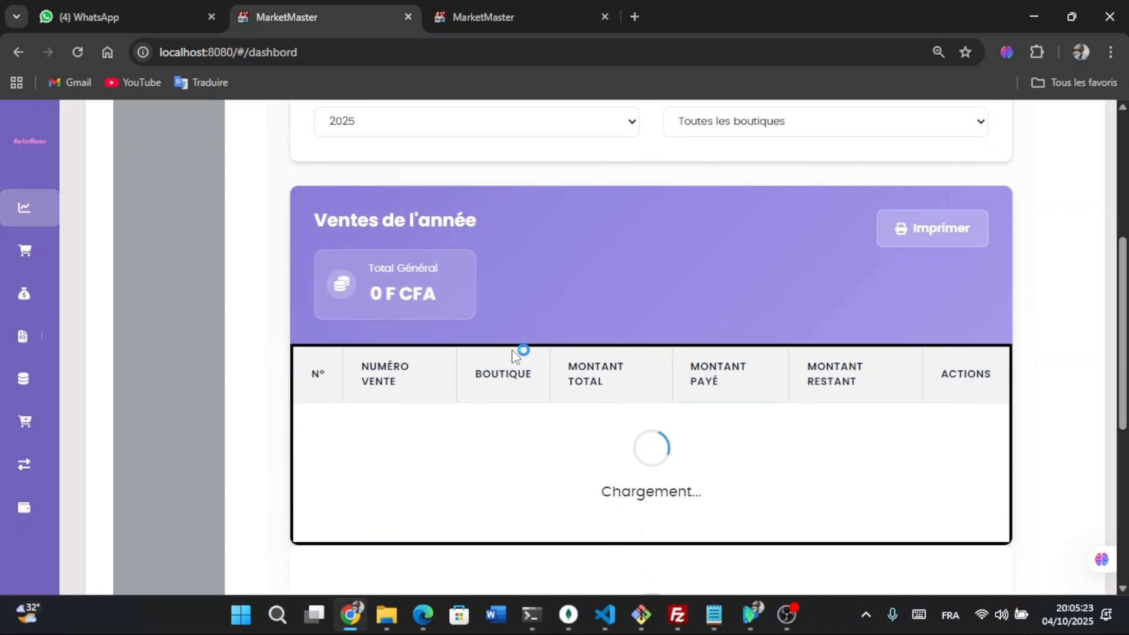
scroll(511, 353, "up", 2)
scroll(512, 349, "down", 1)
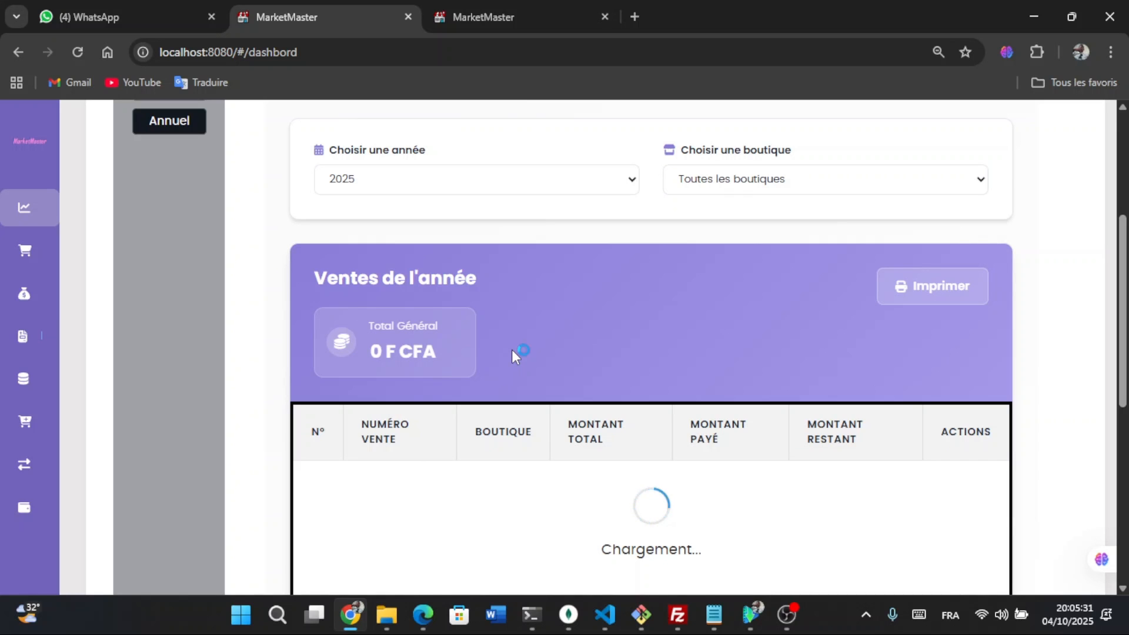
- Display the annual sales for 2024, and set the year back to 2025
left_click(452, 187)
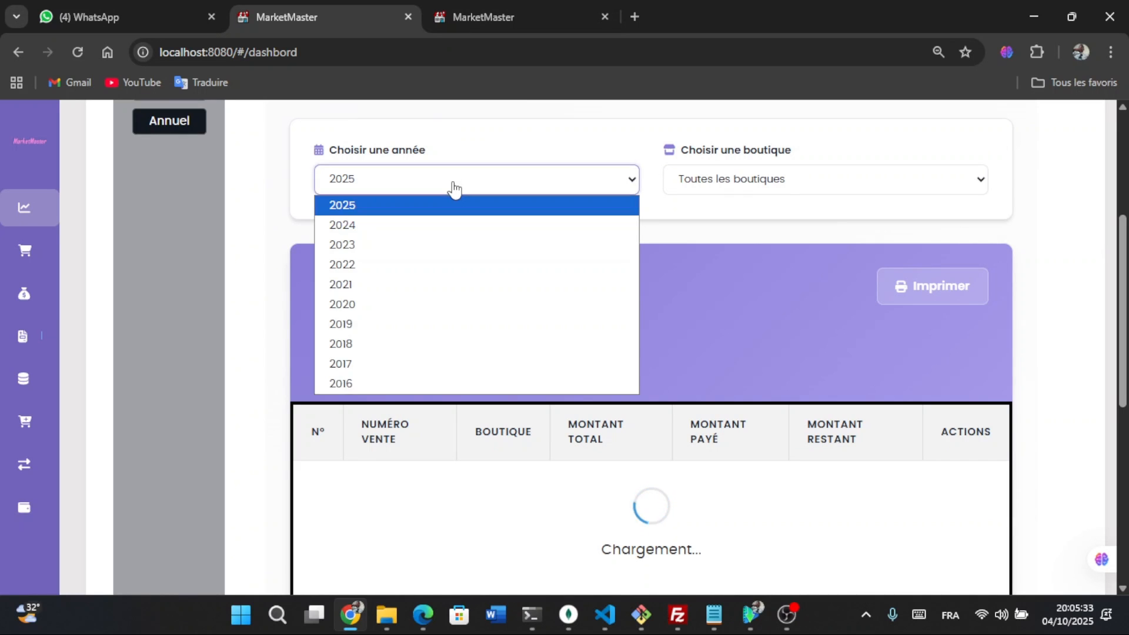
left_click(435, 226)
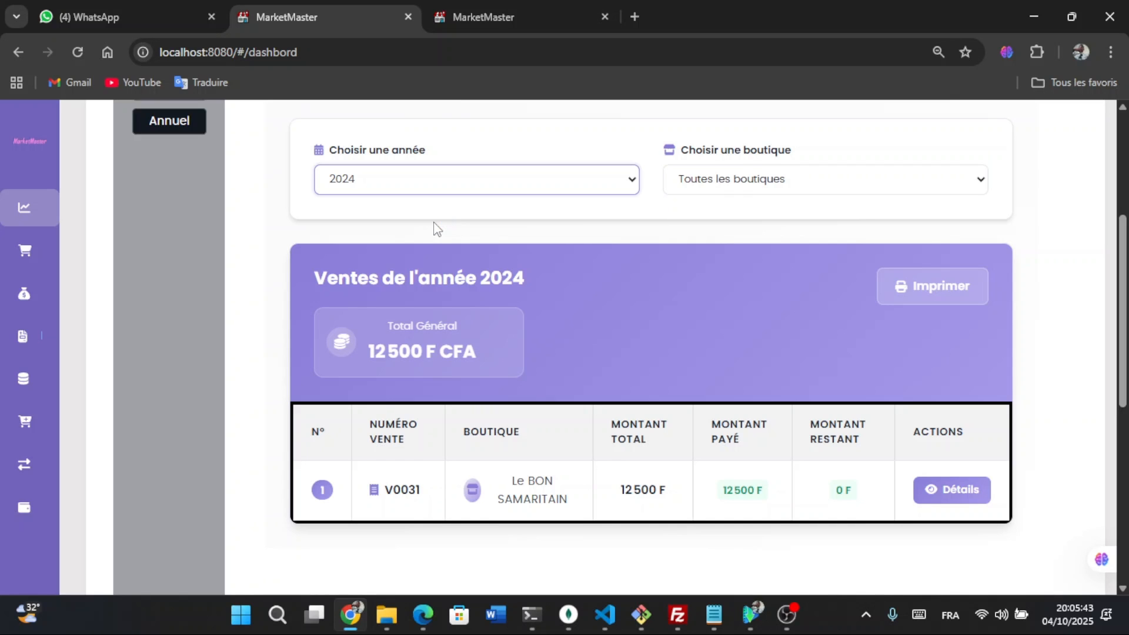
left_click(420, 187)
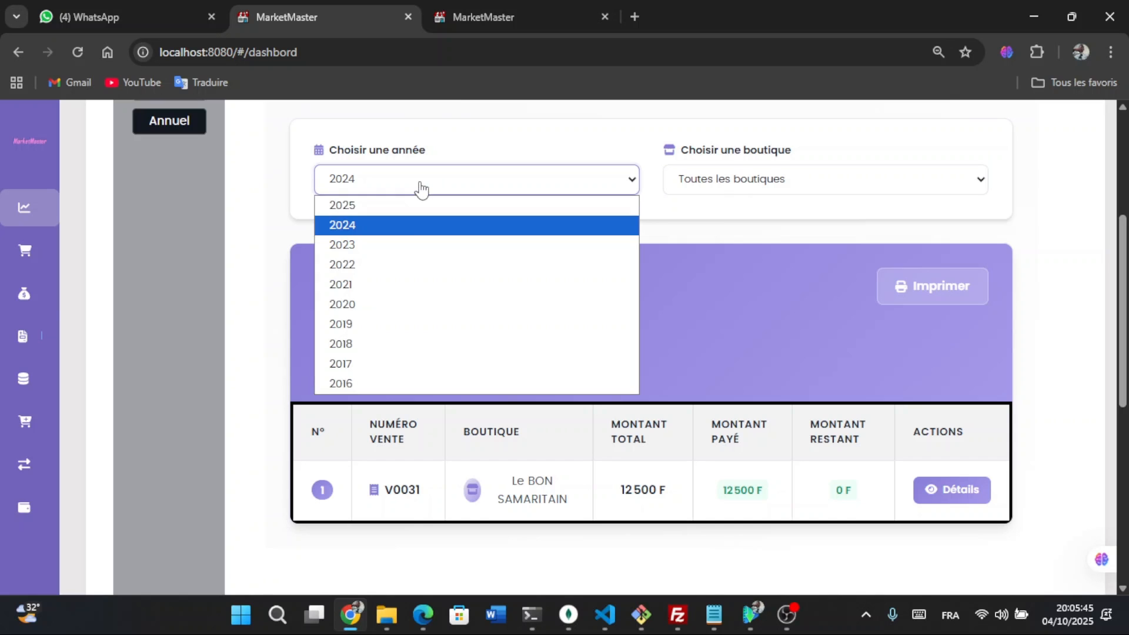
left_click(404, 207)
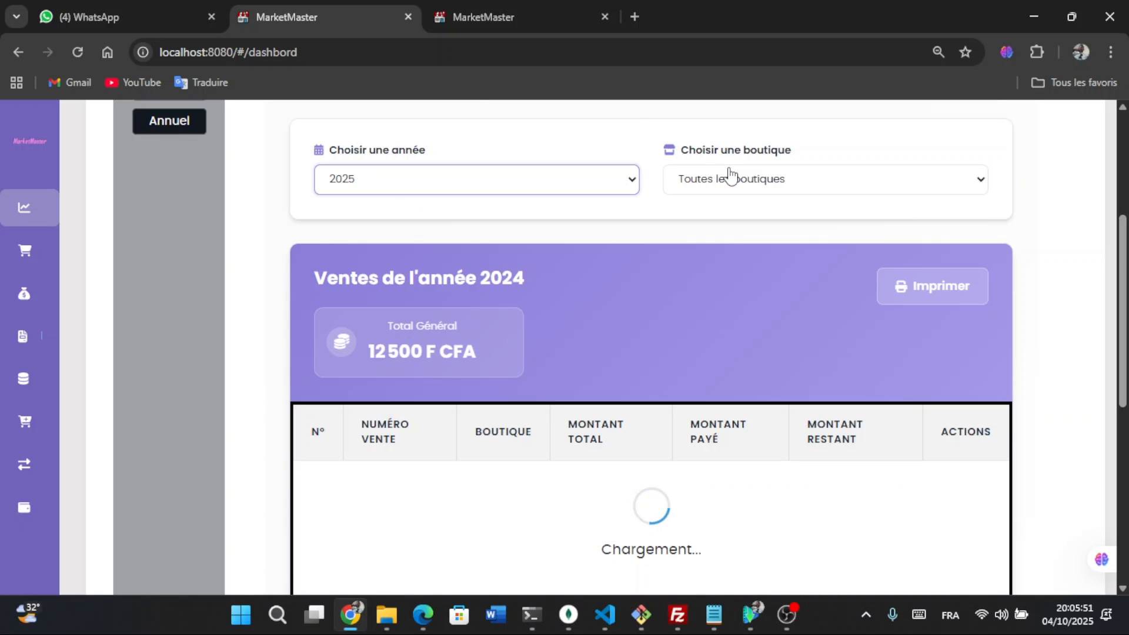
- View the boutique choices of the annual statistics and go back to the dashboard
left_click(728, 175)
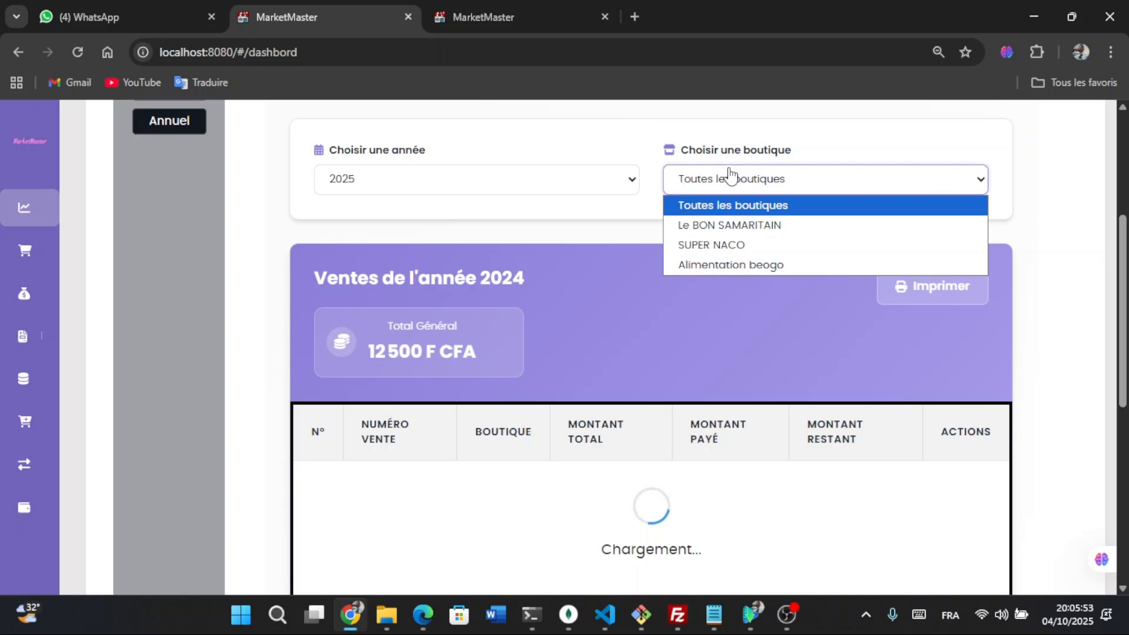
left_click(729, 175)
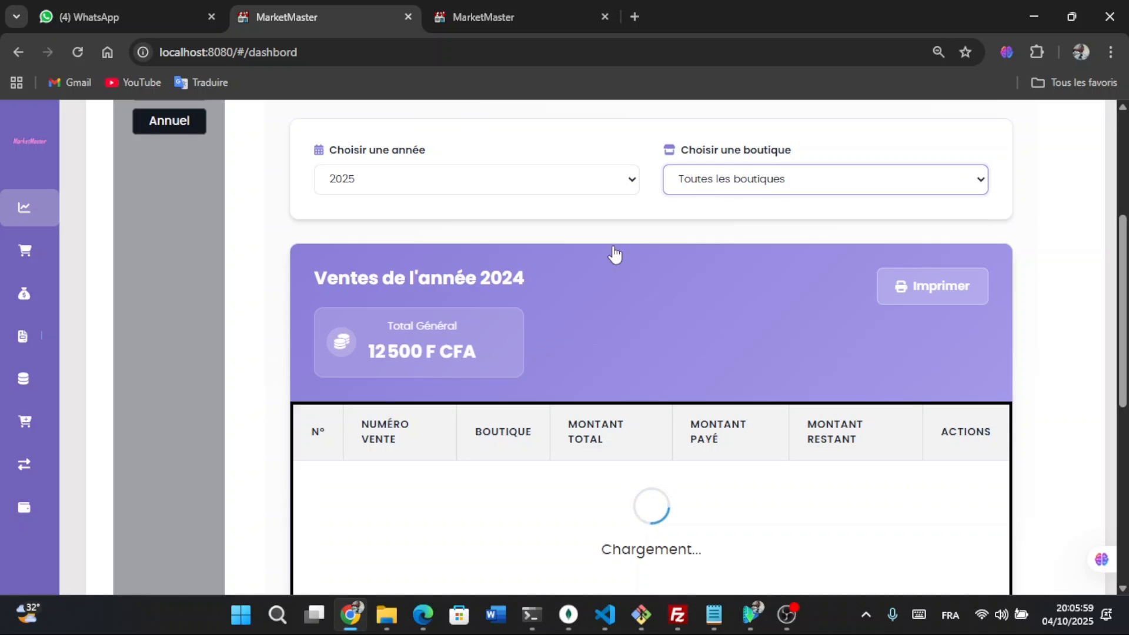
scroll(613, 252, "down", 2)
scroll(576, 266, "up", 6)
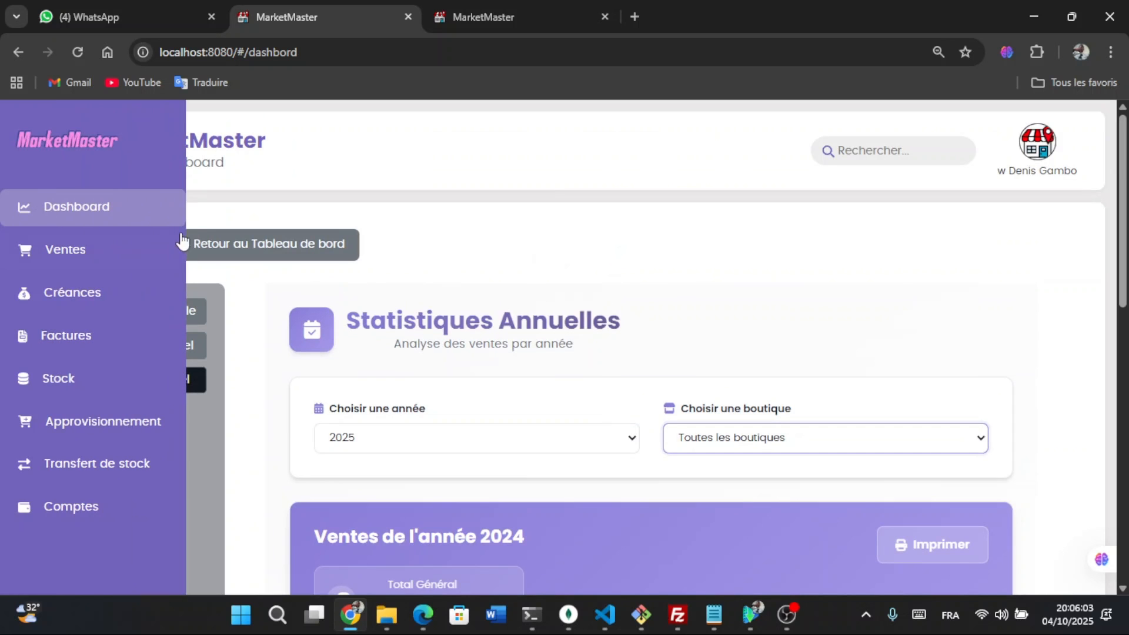
left_click(223, 242)
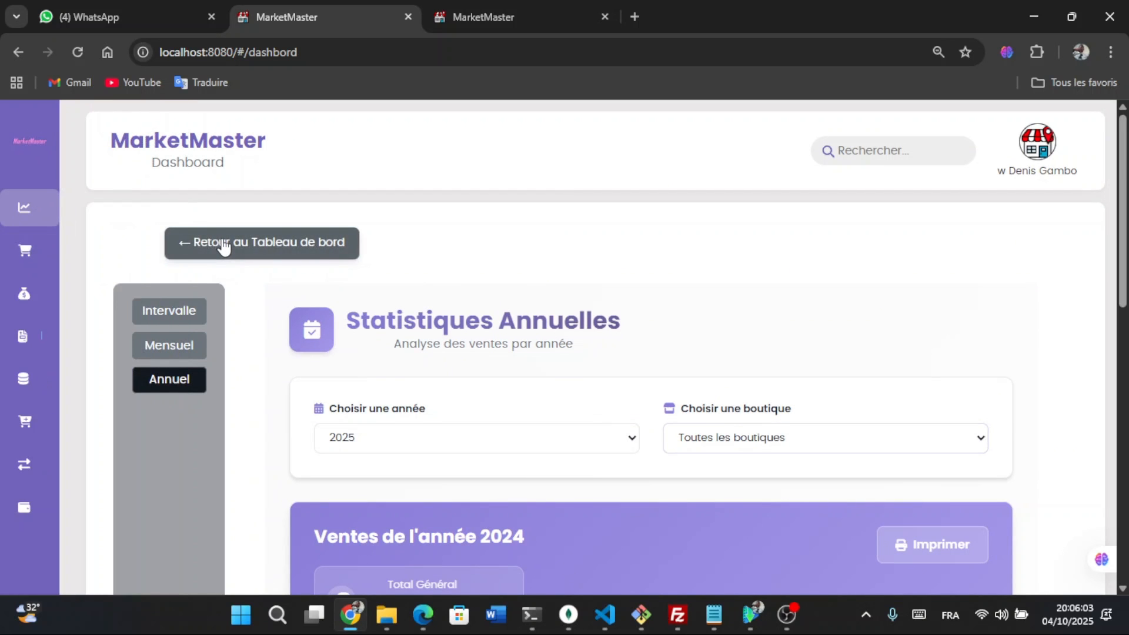
left_click(326, 244)
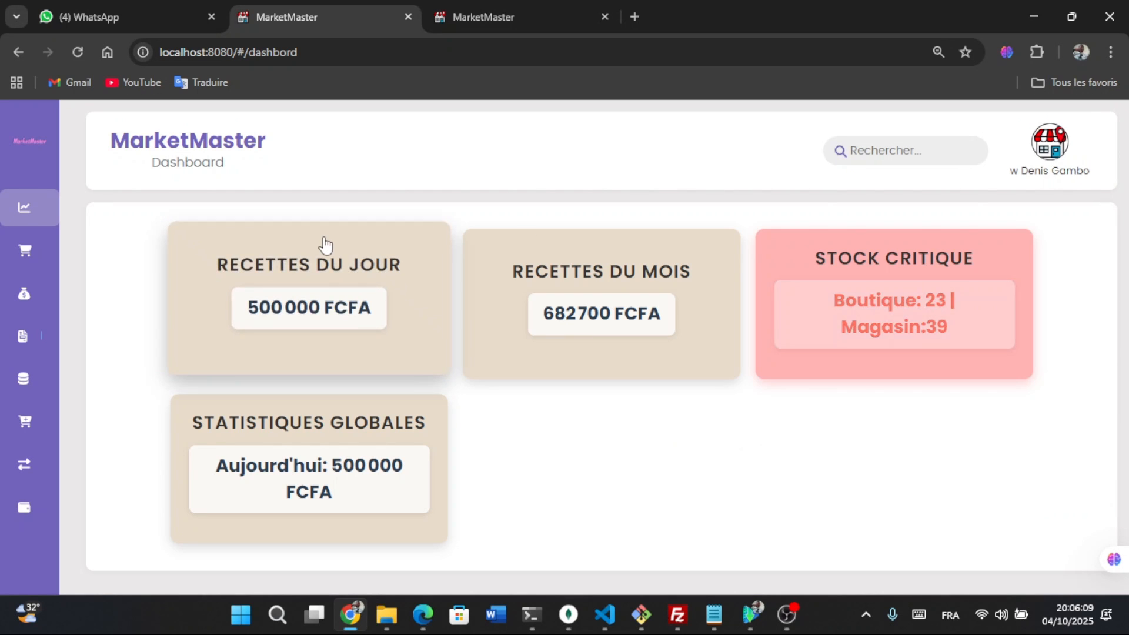
- Open Finances from the user profile options and examine the cash register and account balances, highlighting the cash register total
left_click(1044, 174)
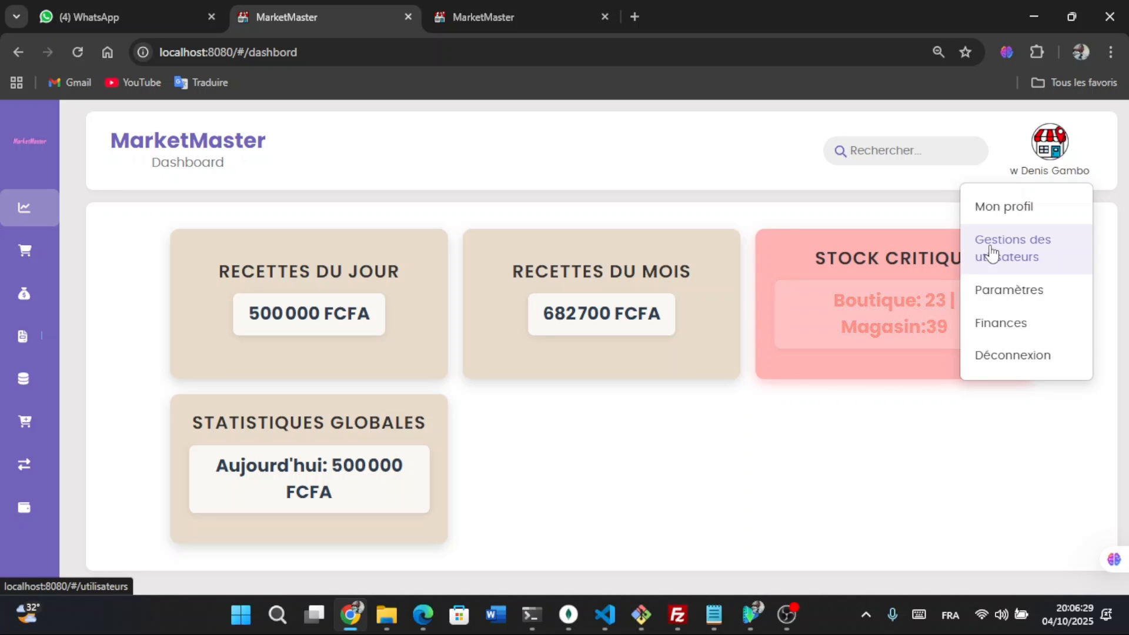
left_click(996, 325)
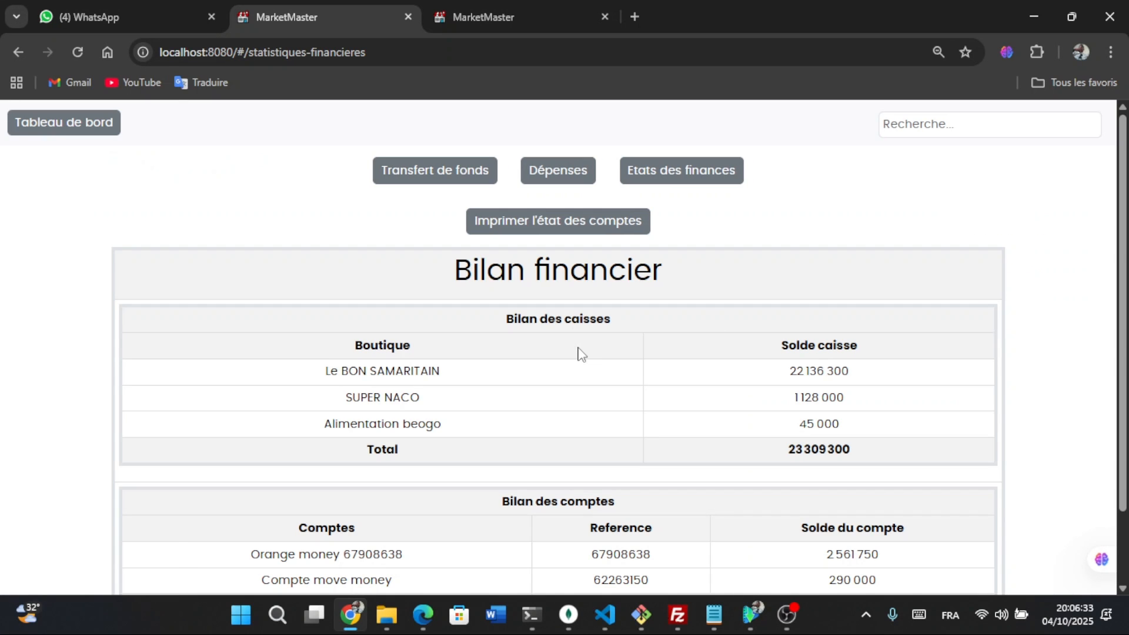
scroll(579, 352, "down", 1)
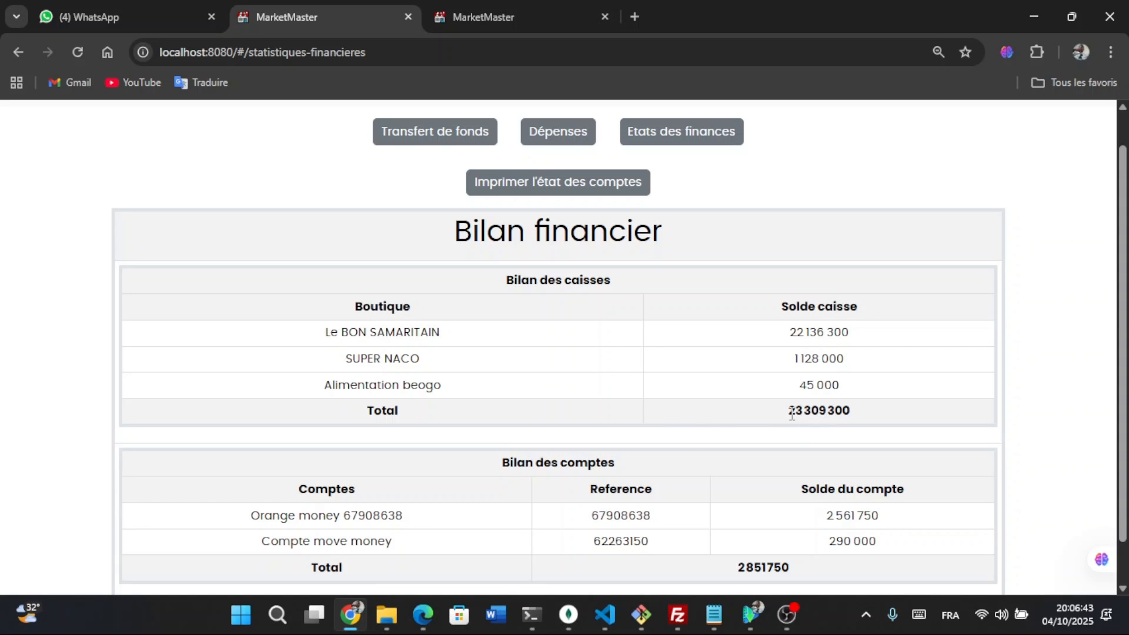
left_click_drag(788, 414, 851, 412)
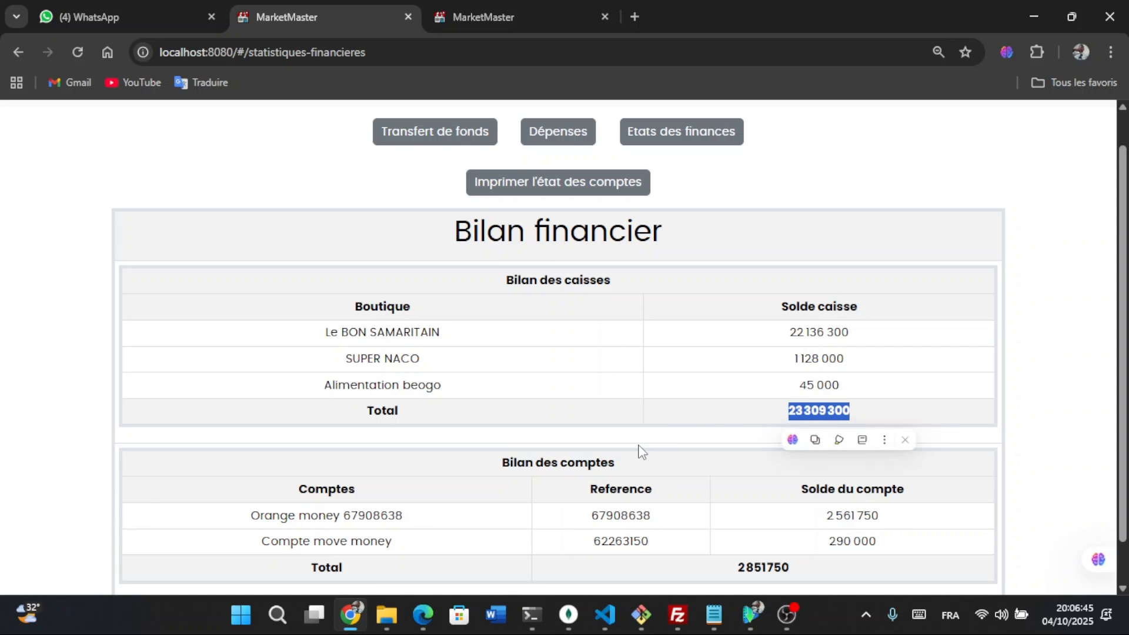
scroll(640, 451, "down", 1)
left_click(640, 451)
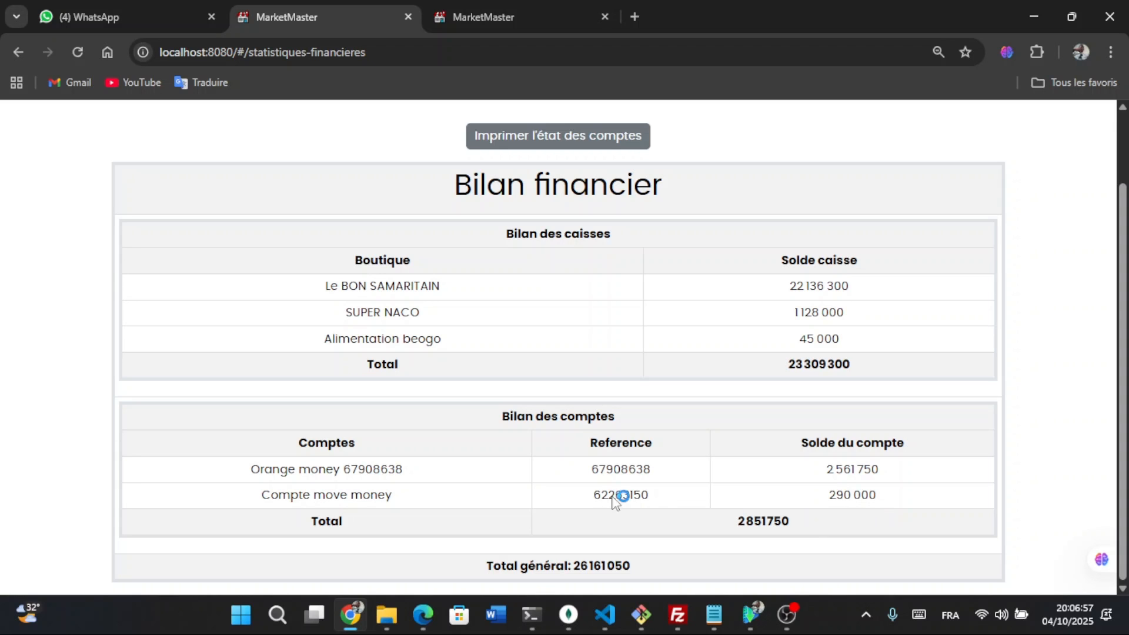
- Reload the Bilan financier page and highlight the Total général amount
key("F5")
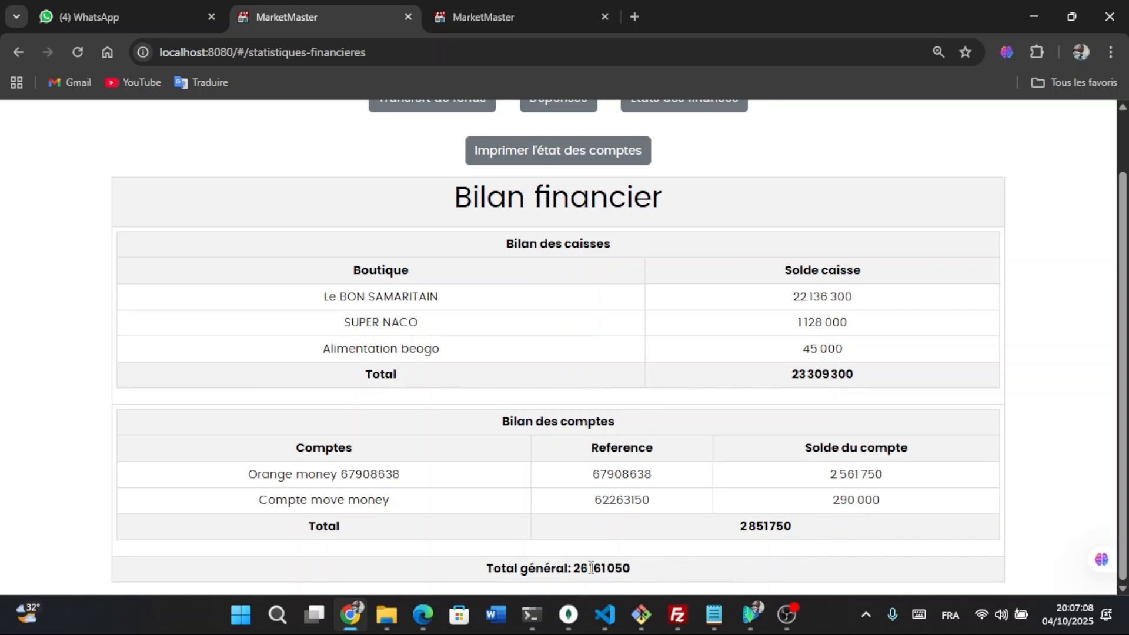
double_click(682, 562)
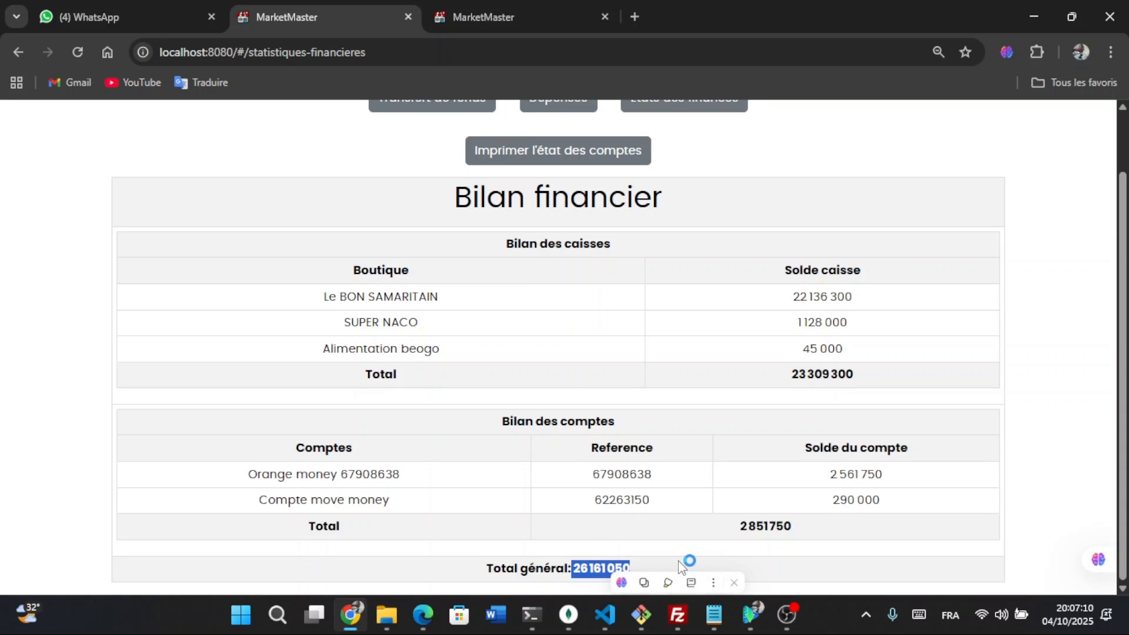
left_click(487, 475)
scroll(488, 476, "up", 2)
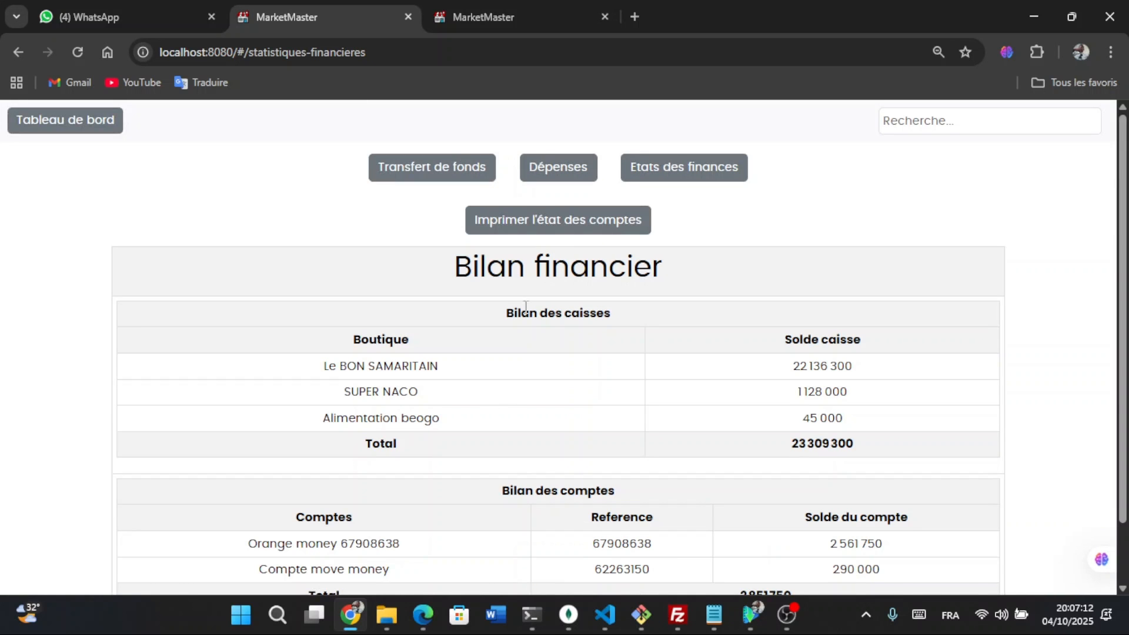
- Preview the printout of the account statement without saving it, and open the funds transfer history
left_click(534, 218)
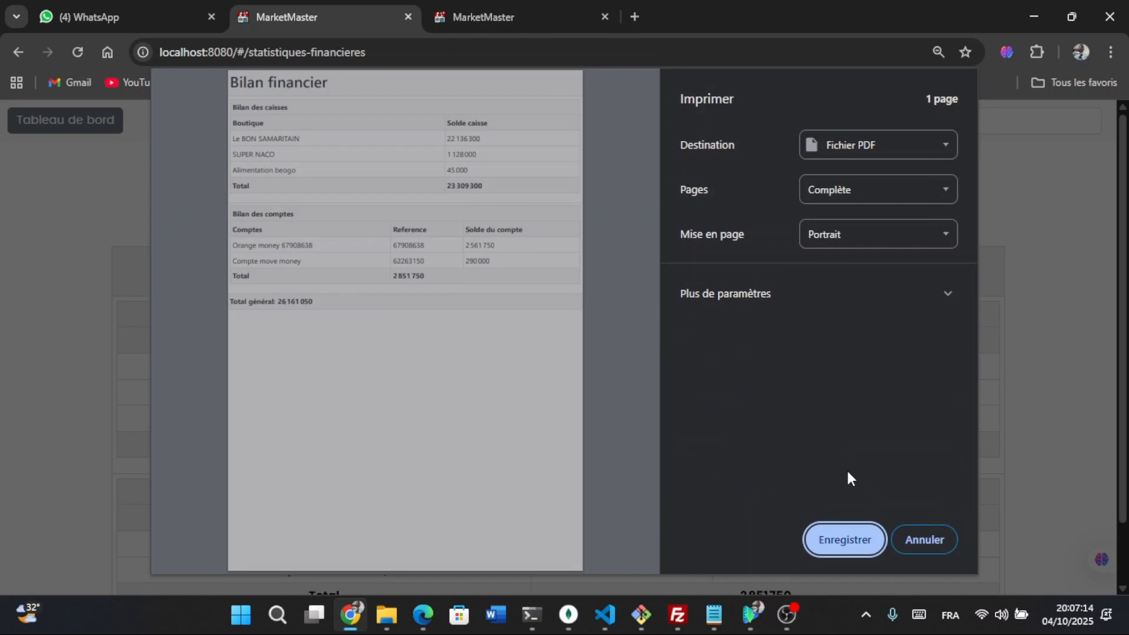
left_click(931, 537)
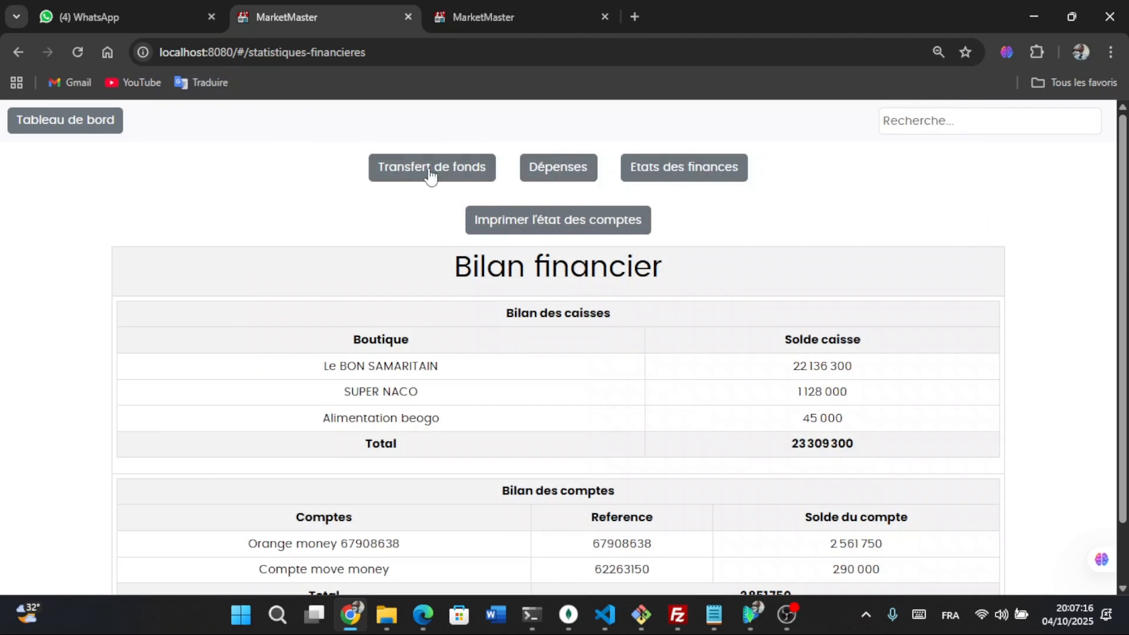
left_click(428, 179)
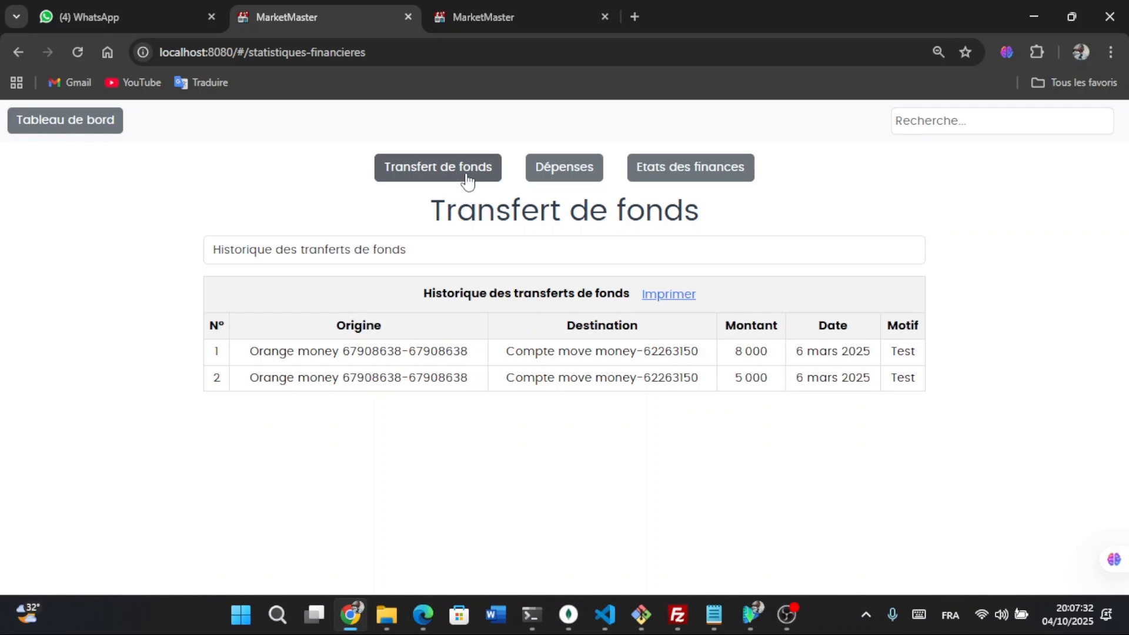
- Open the Nouveau transfert form and set the transfer's departure type to Compte
left_click(494, 243)
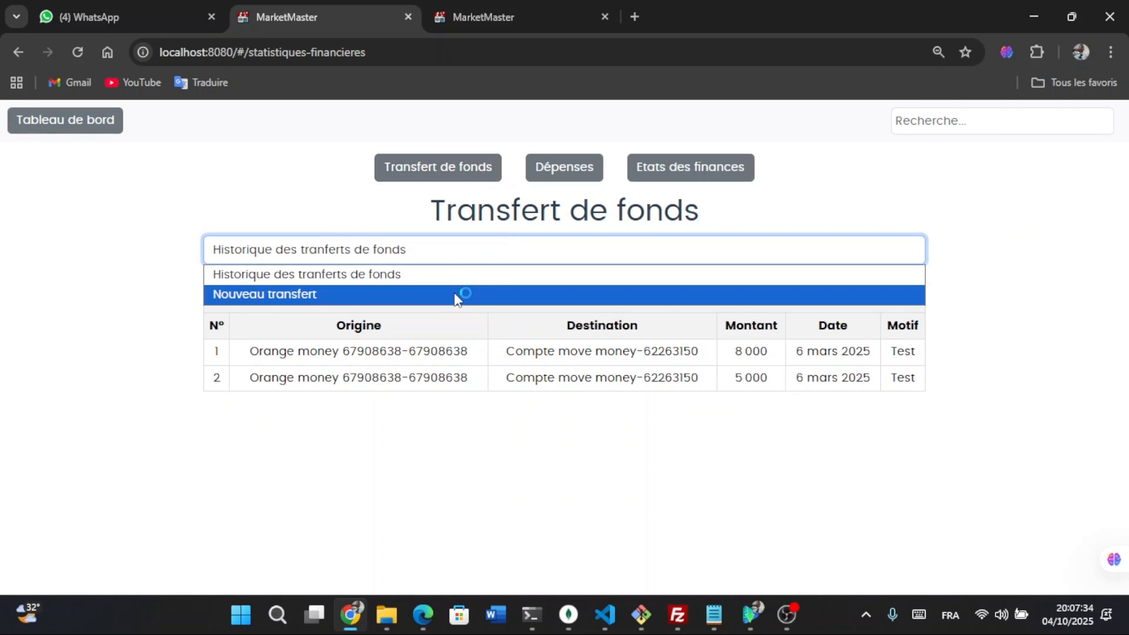
left_click(454, 292)
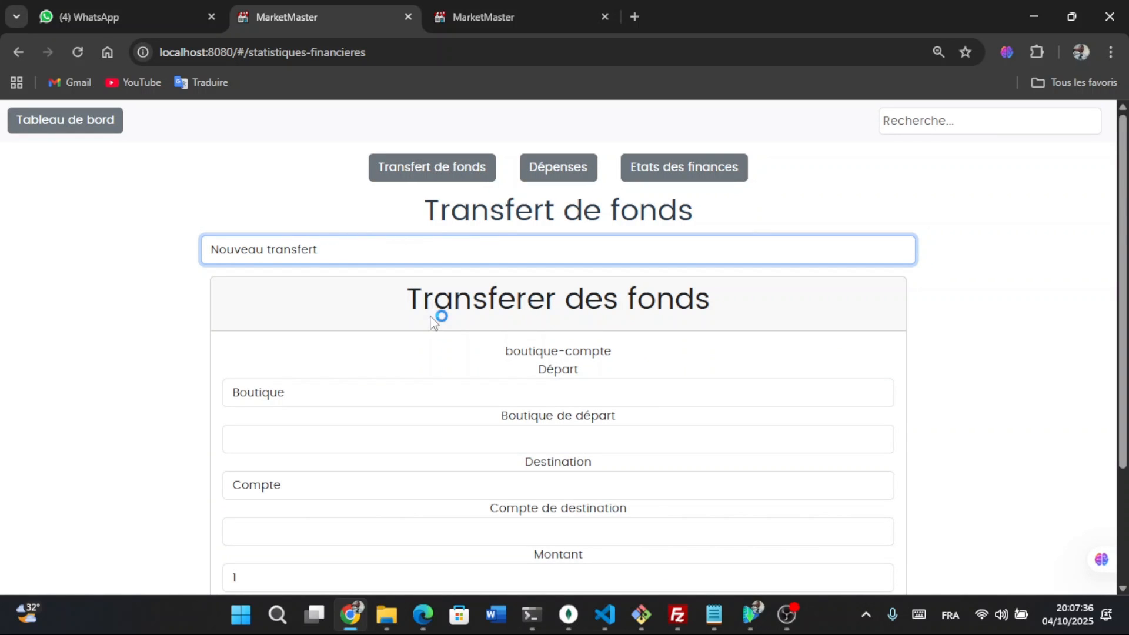
scroll(436, 393, "down", 2)
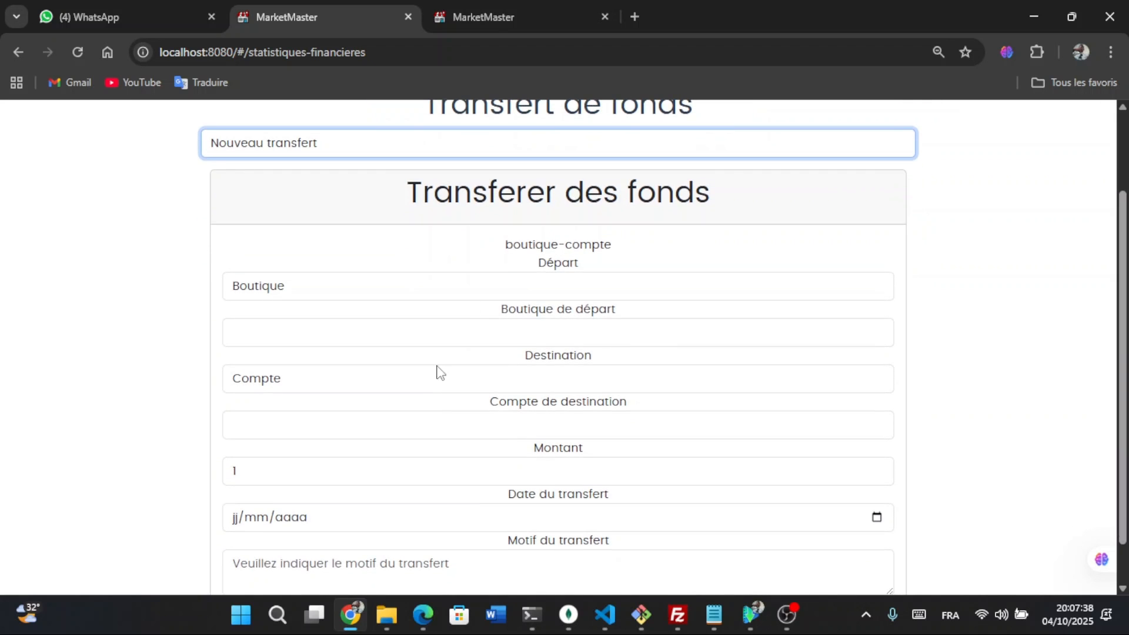
left_click(475, 291)
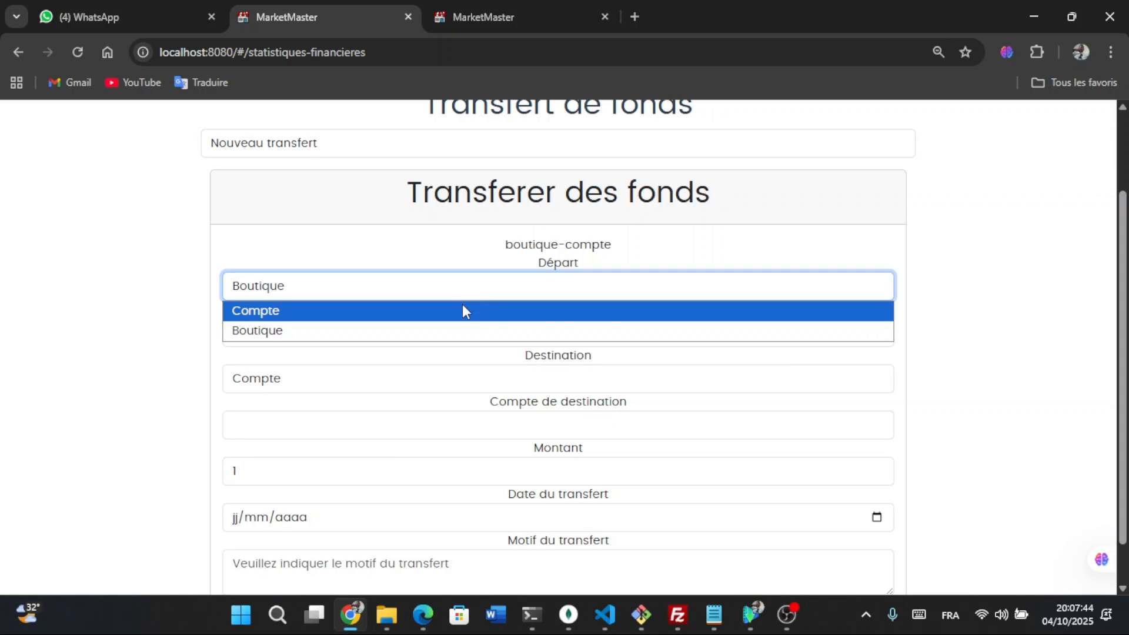
left_click(463, 307)
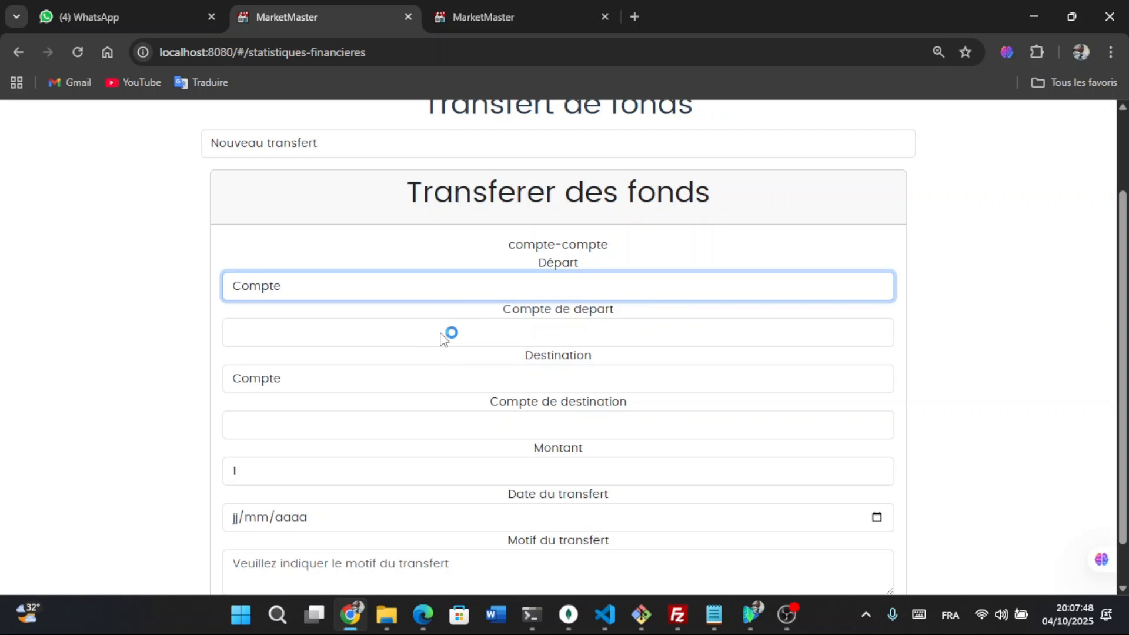
scroll(447, 335, "up", 2)
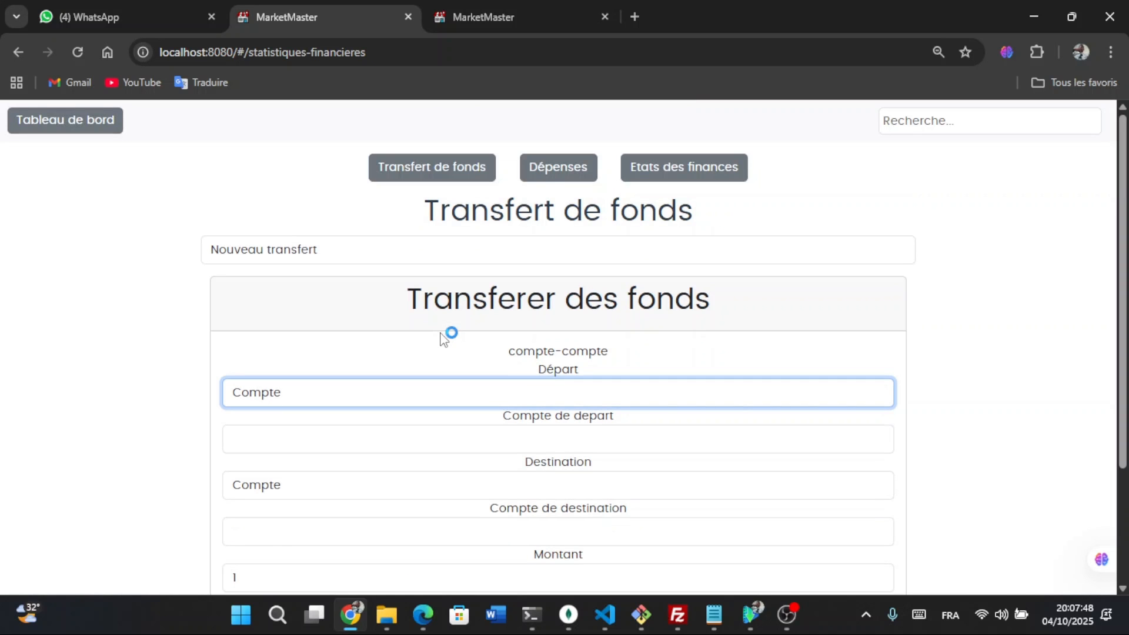
- View the expense history and the new expense form, and return to the expense history
left_click(583, 178)
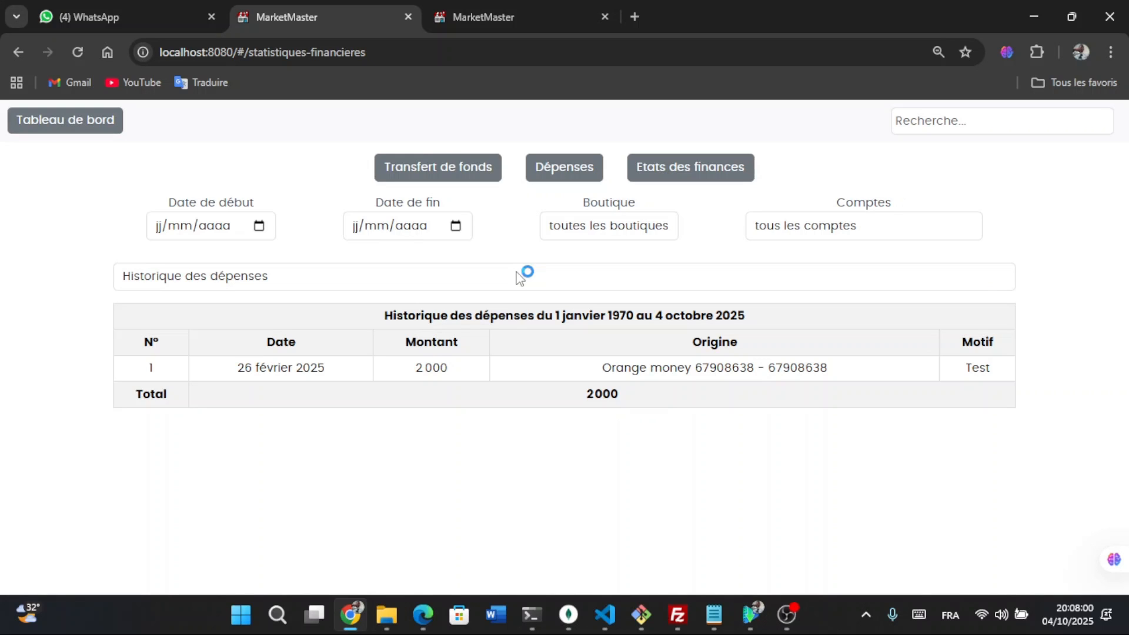
left_click(318, 277)
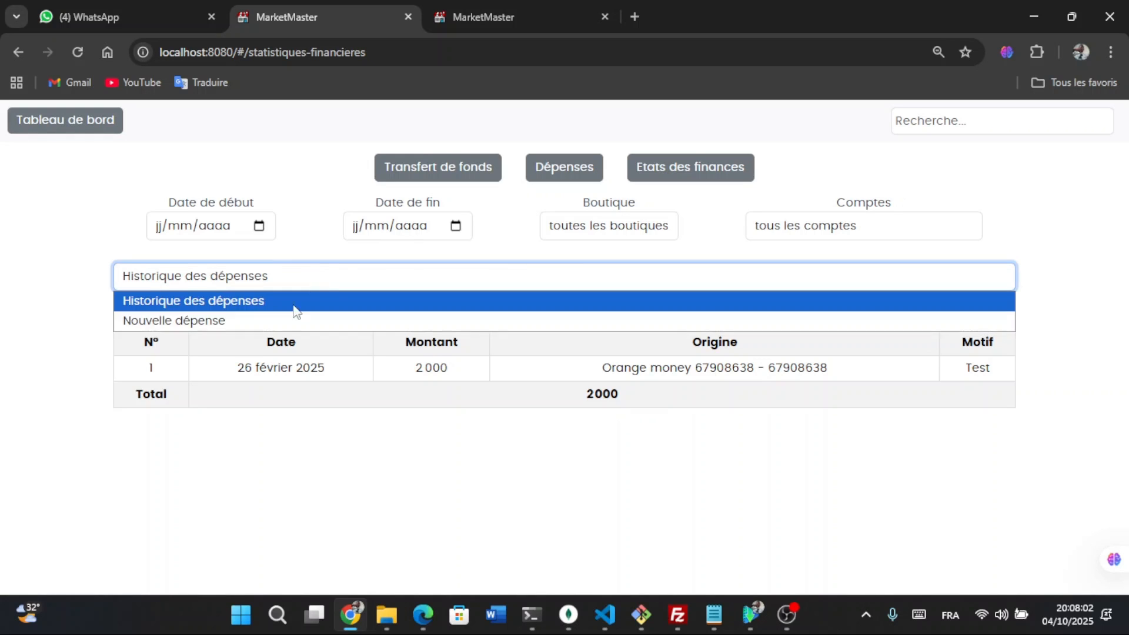
left_click(287, 322)
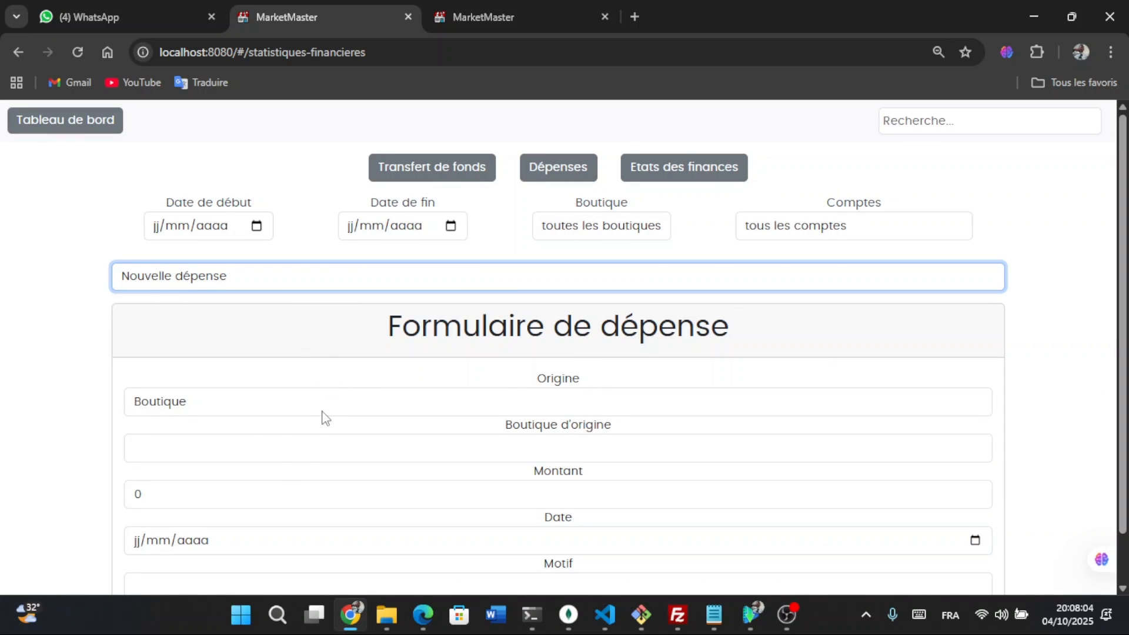
scroll(327, 418, "down", 1)
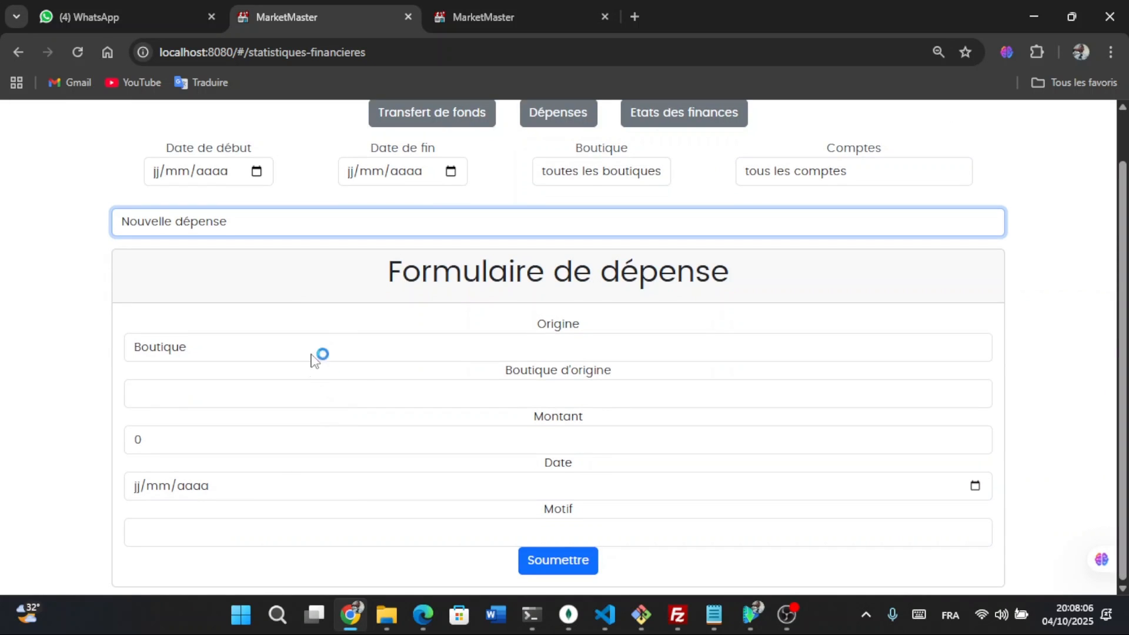
left_click(294, 230)
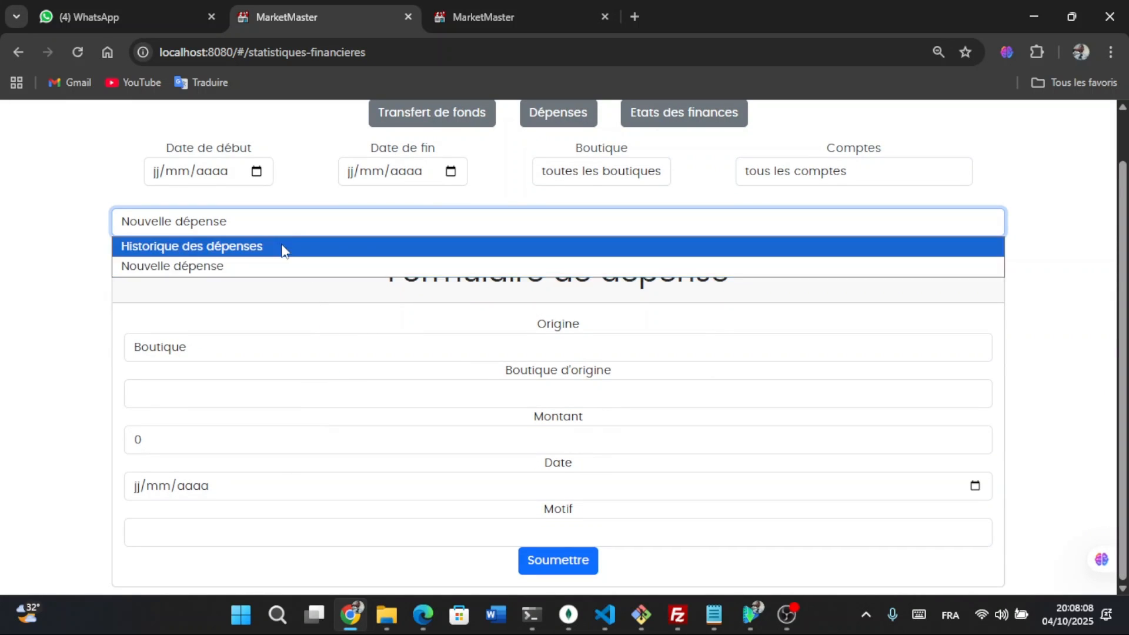
left_click(281, 247)
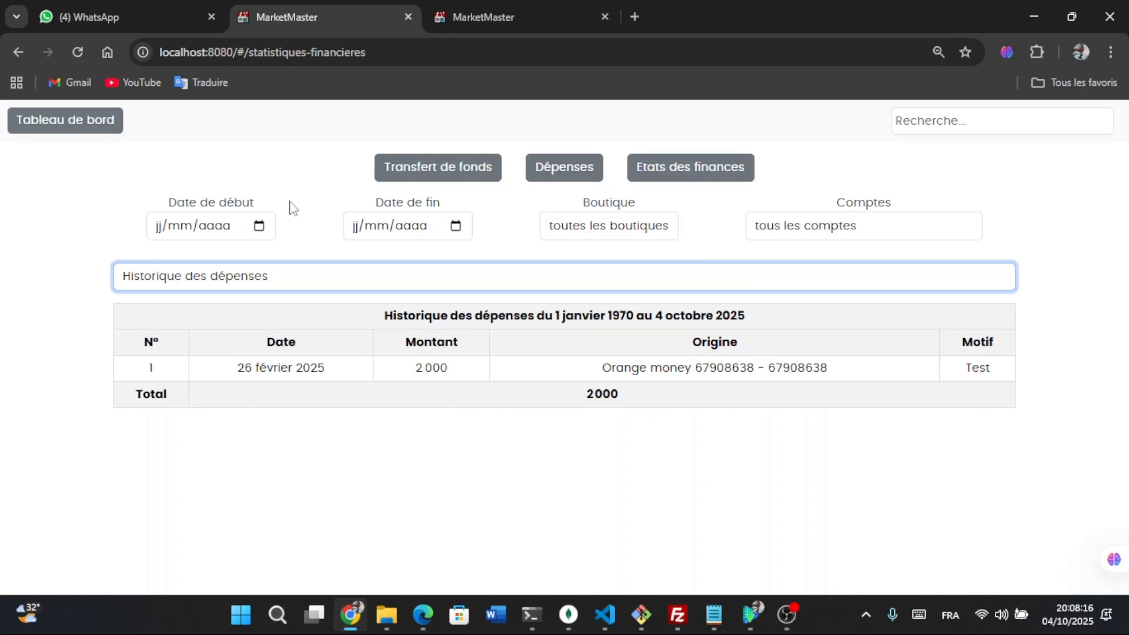
- Return to the dashboard and open Paramètres from the user profile options
left_click(88, 127)
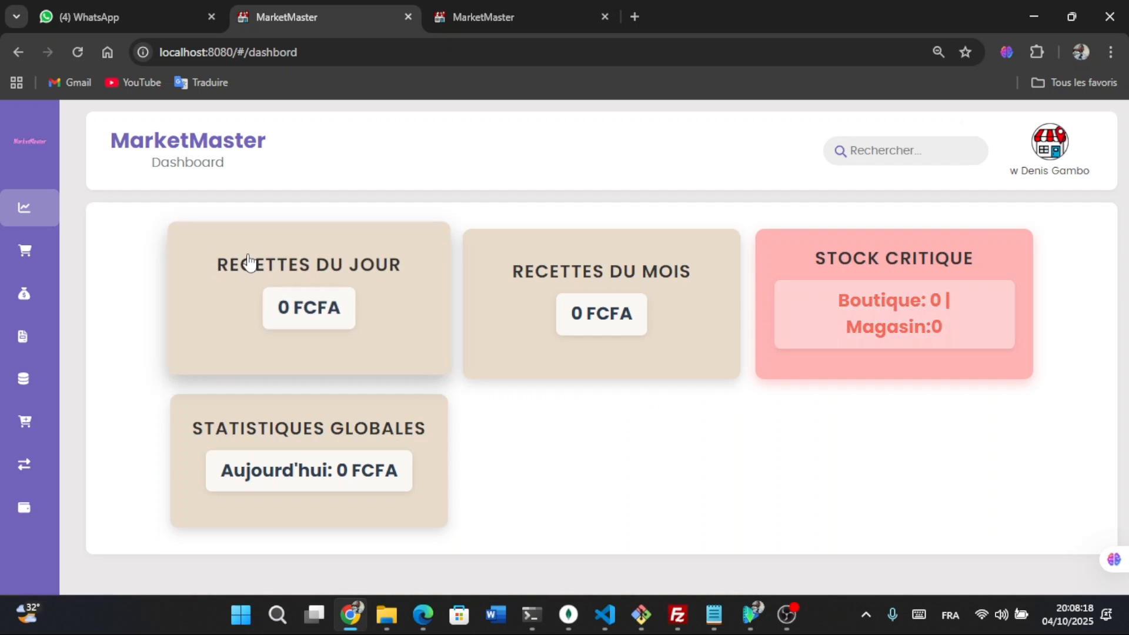
left_click(1027, 166)
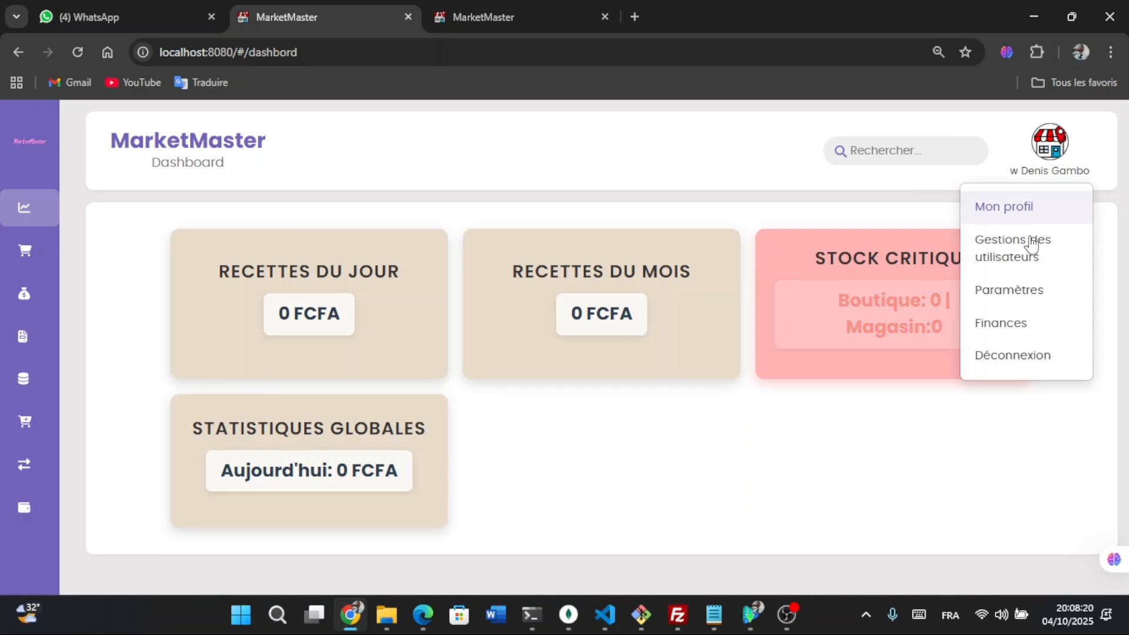
left_click(1011, 301)
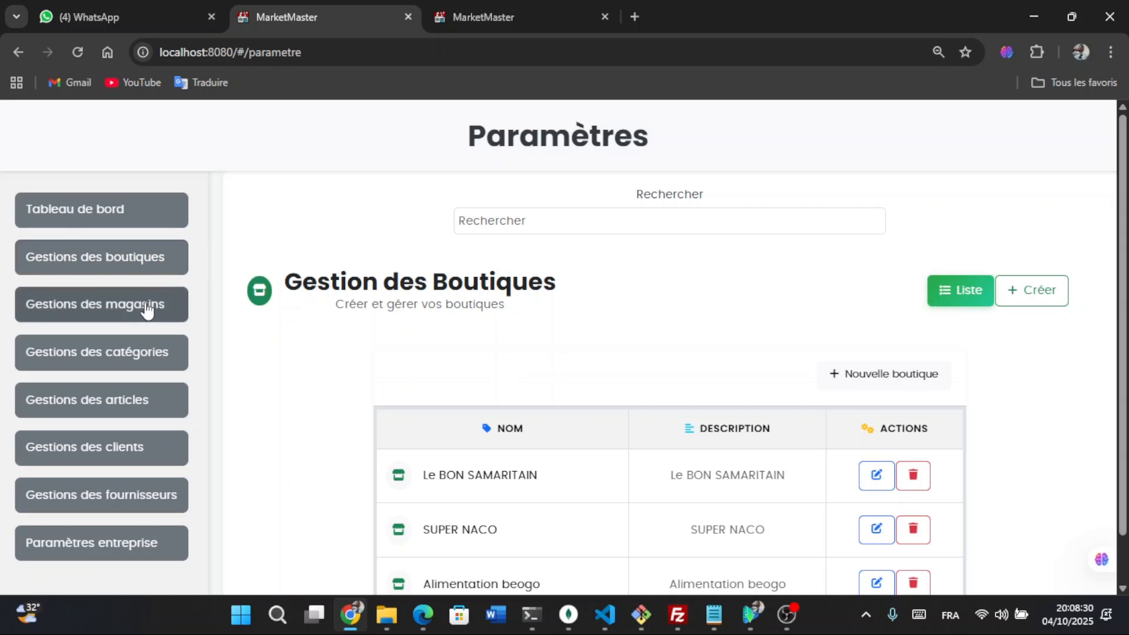
- Review the settings pages for magasins, catégories, articles, clients, fournisseurs and entreprise, and return to the boutiques
left_click(111, 309)
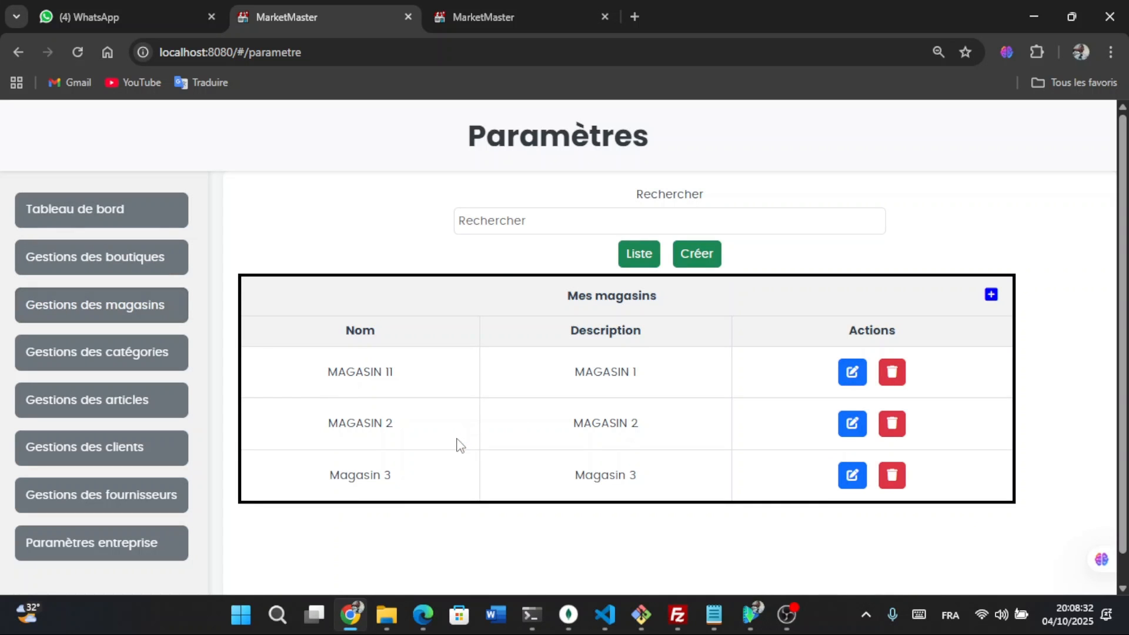
left_click(153, 358)
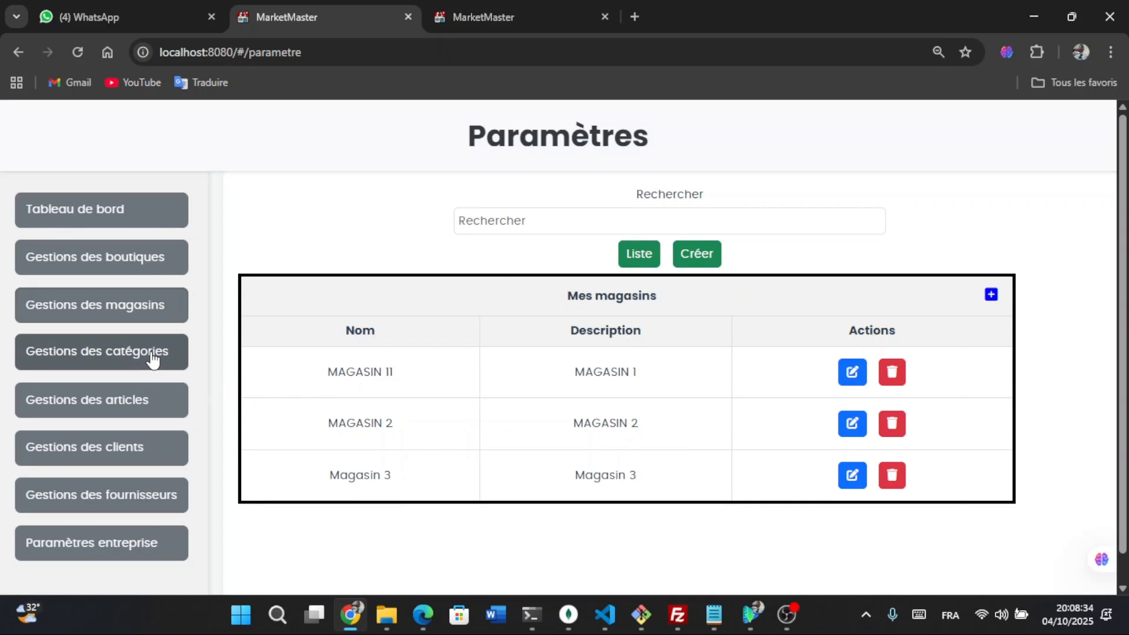
left_click(173, 403)
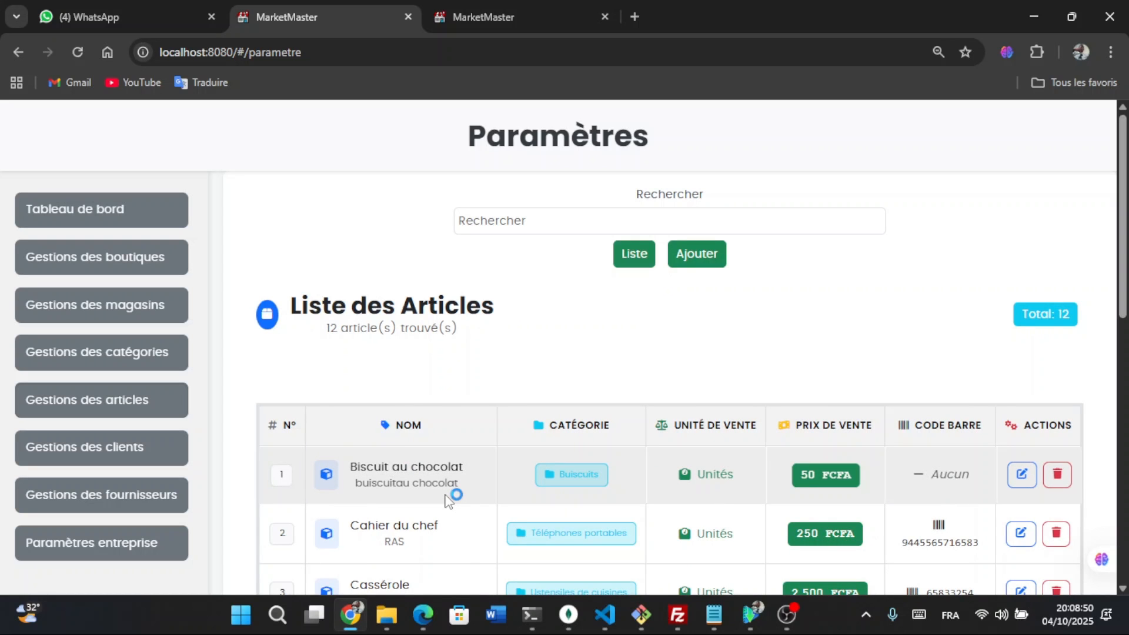
left_click(130, 452)
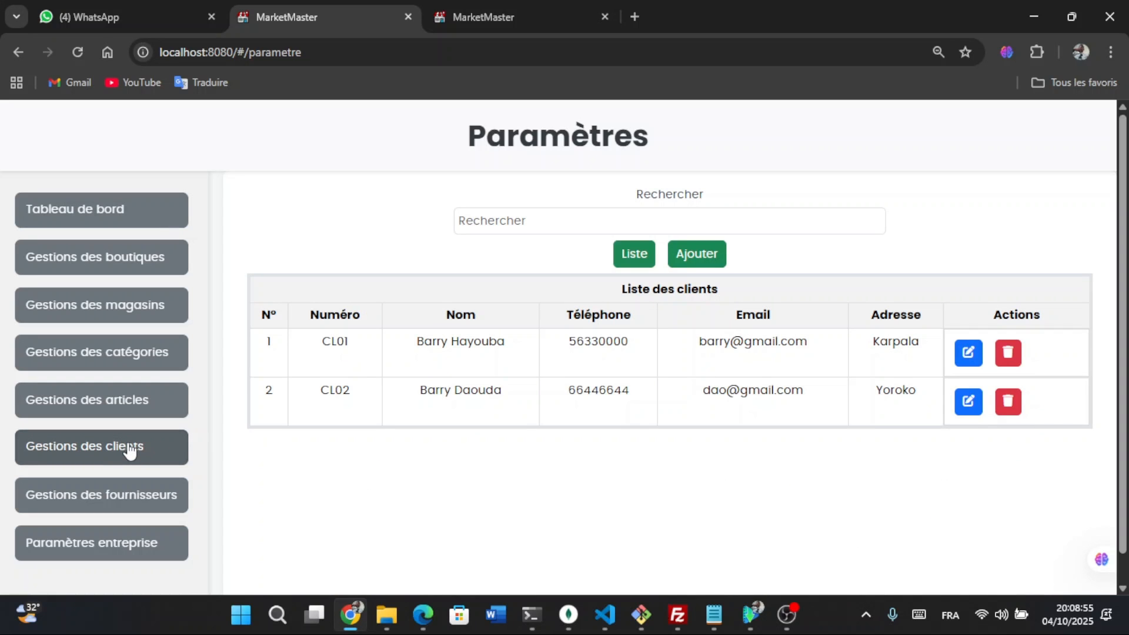
left_click(119, 500)
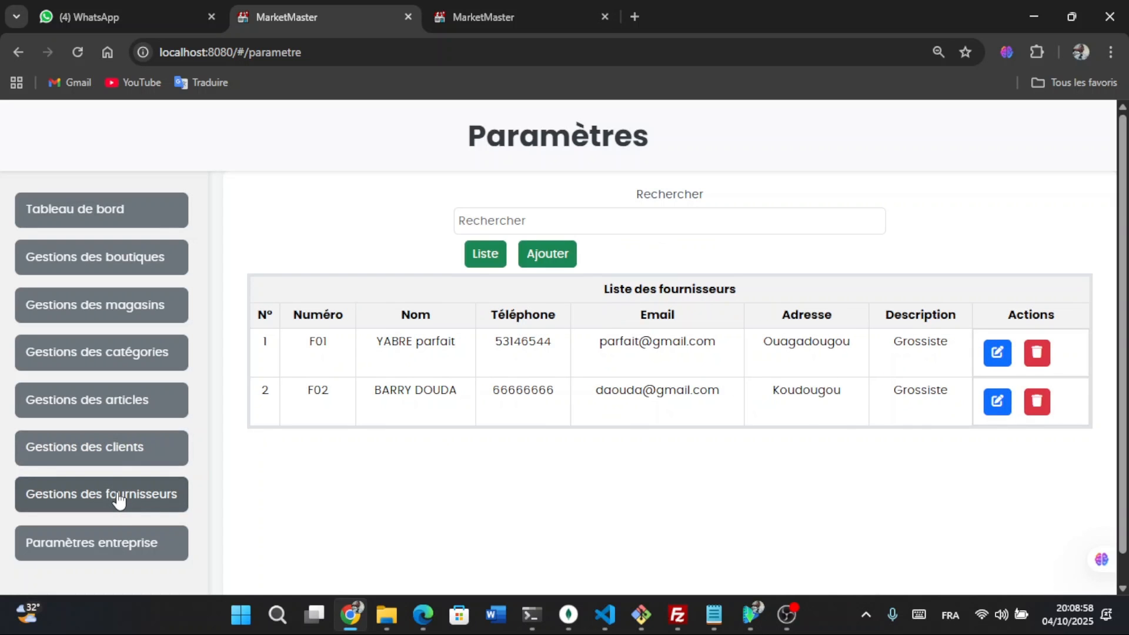
left_click(135, 546)
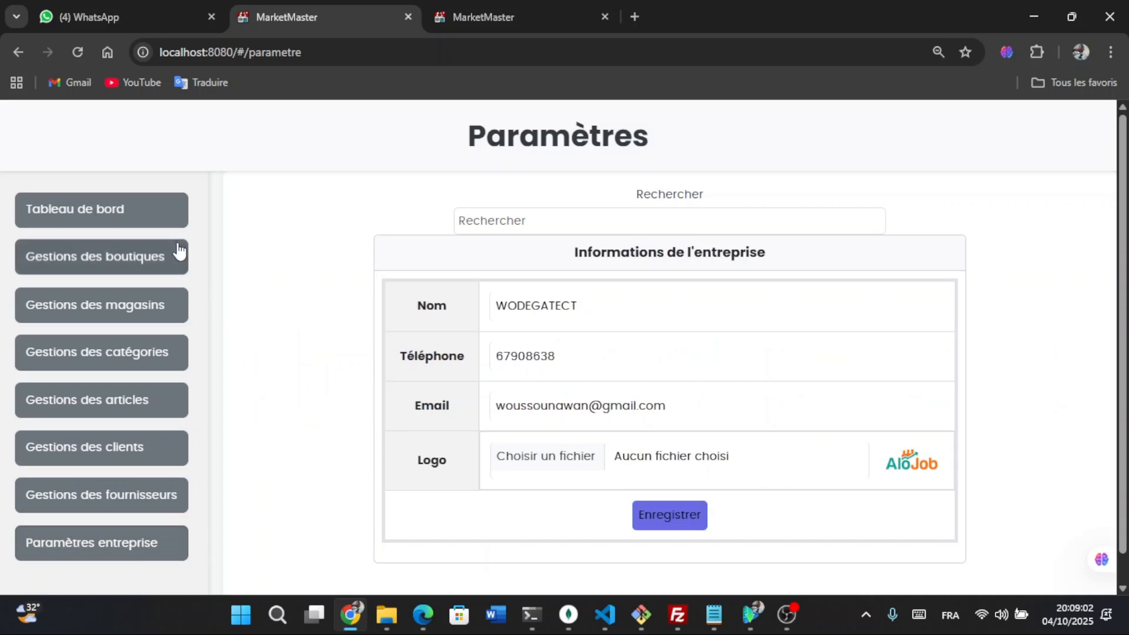
left_click(174, 266)
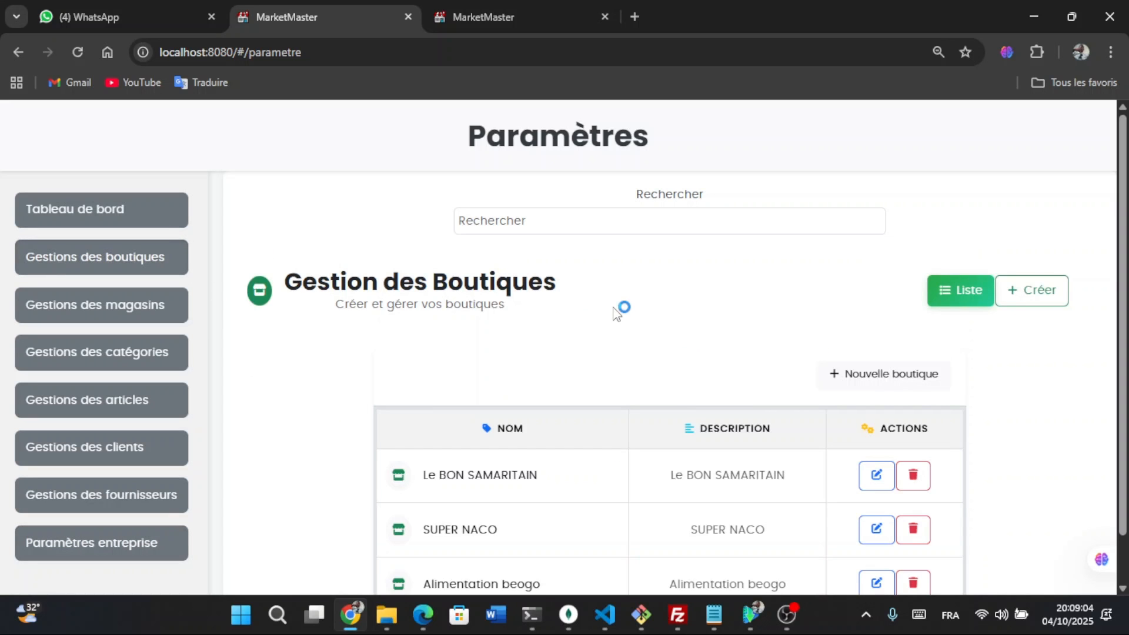
- Return to the dashboard, open Ventes and save Le BON SAMARITAIN as the current boutique
left_click(173, 217)
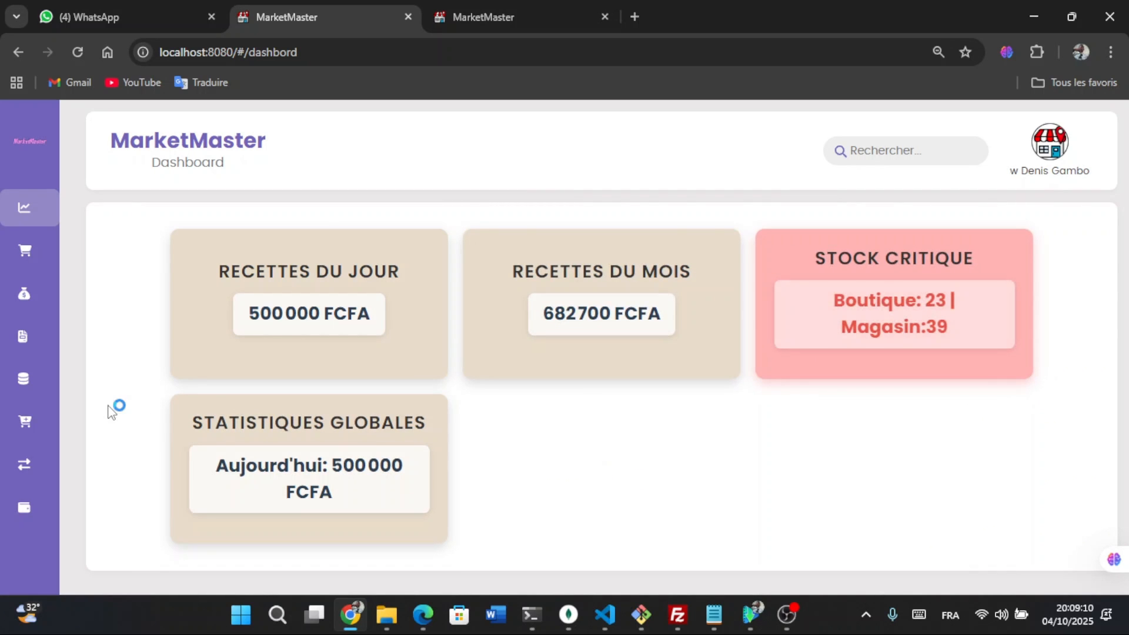
mouse_move(155, 243)
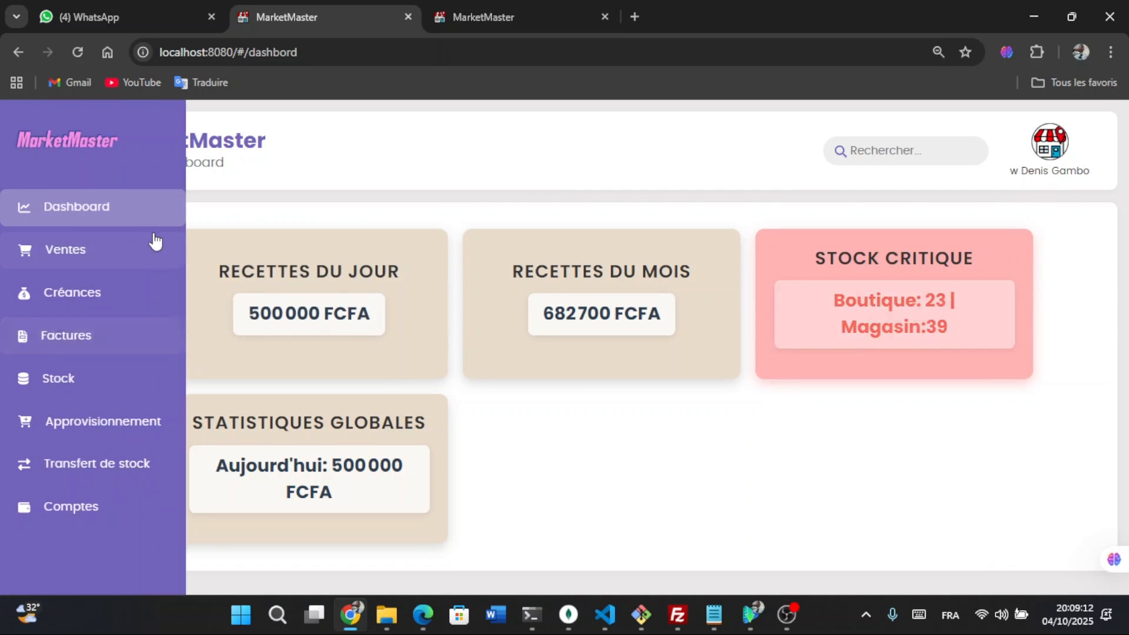
left_click(99, 257)
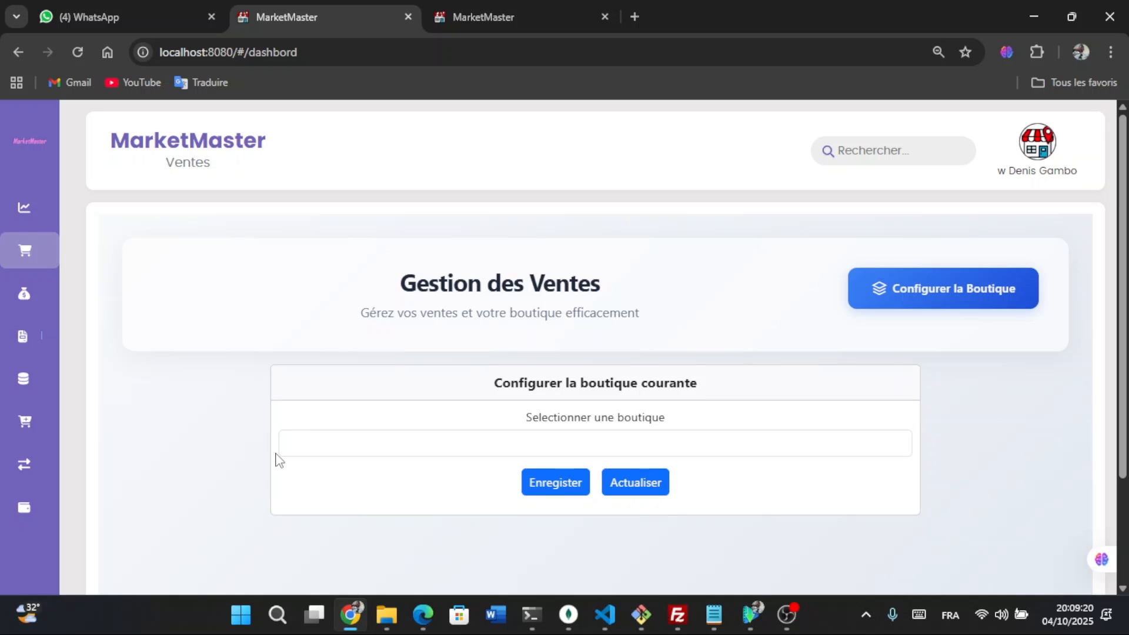
left_click(361, 449)
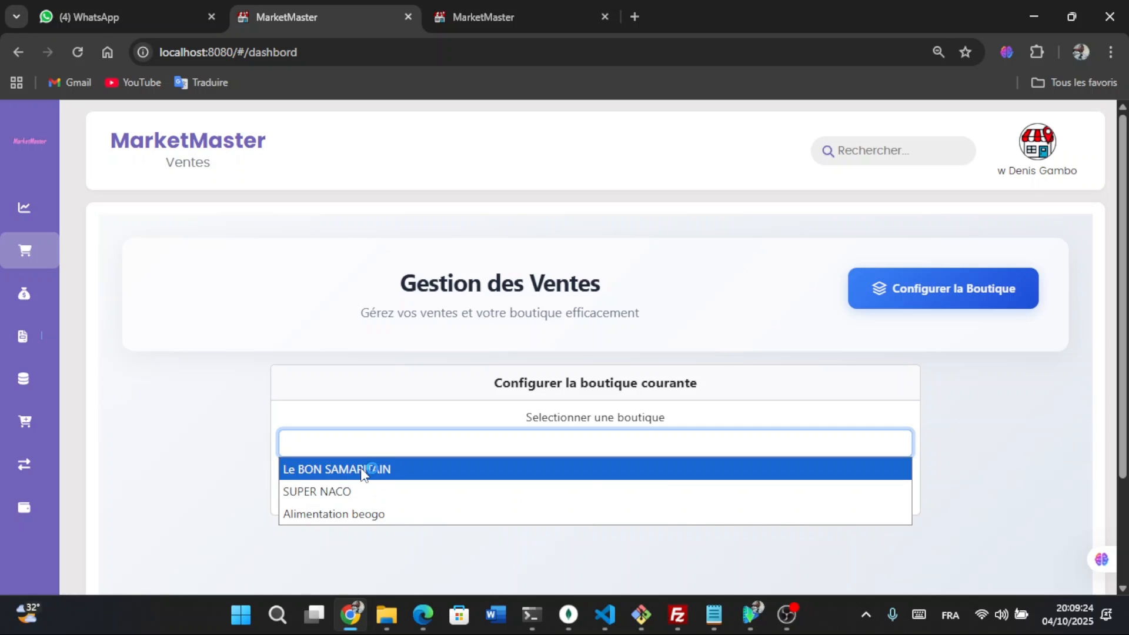
left_click(363, 470)
left_click(538, 488)
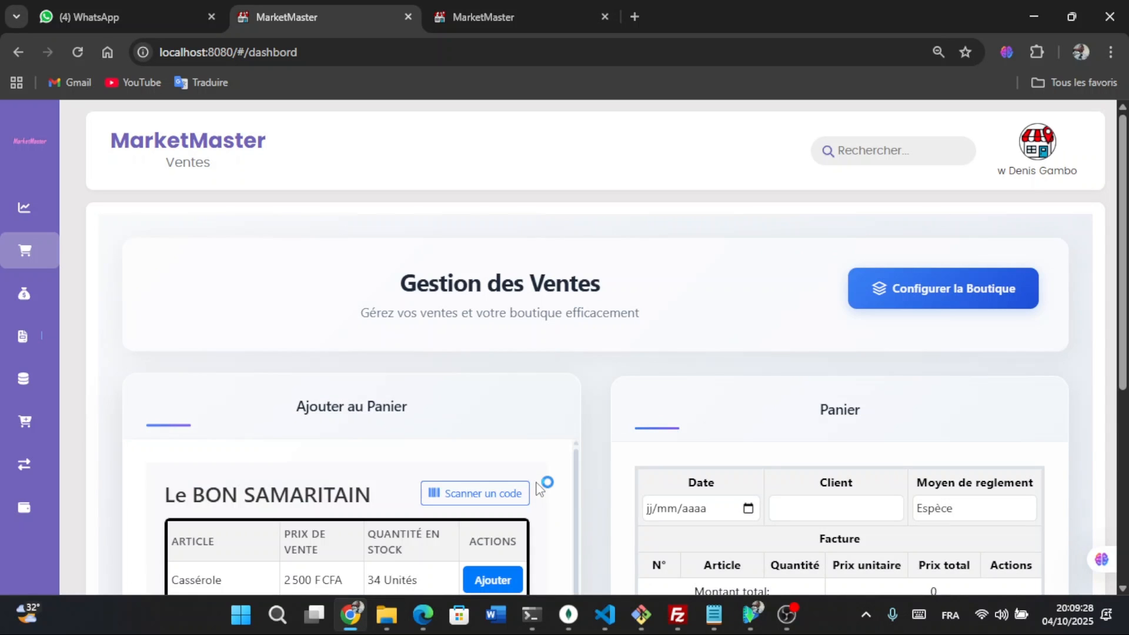
scroll(433, 469, "down", 2)
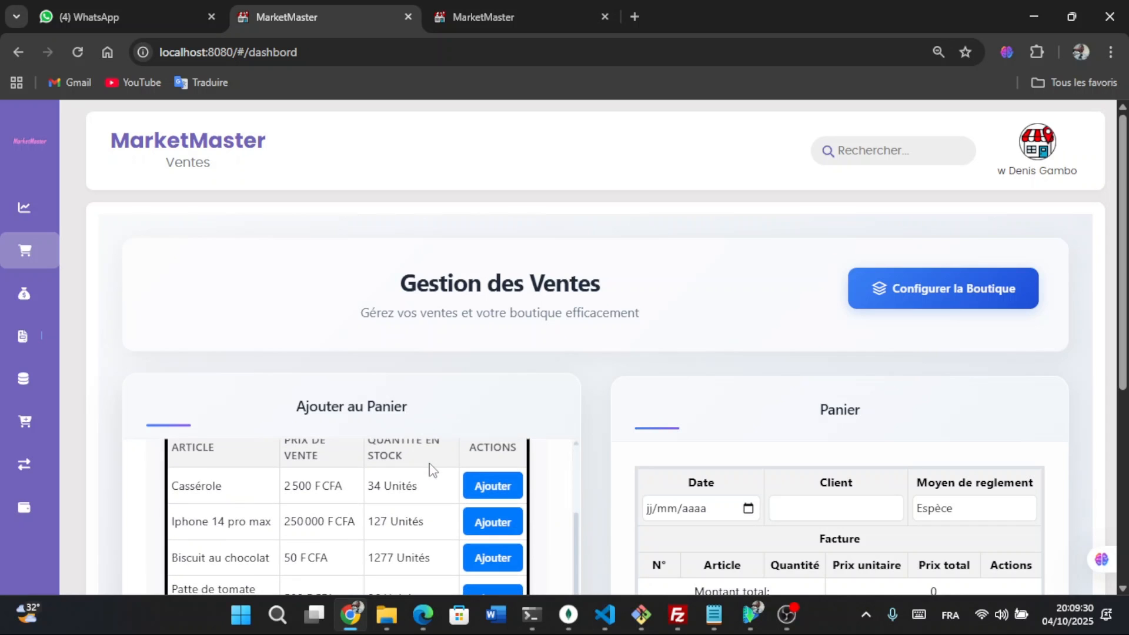
- Reconfigure the current boutique for sales to SUPER NACO and show its article list
left_click(878, 288)
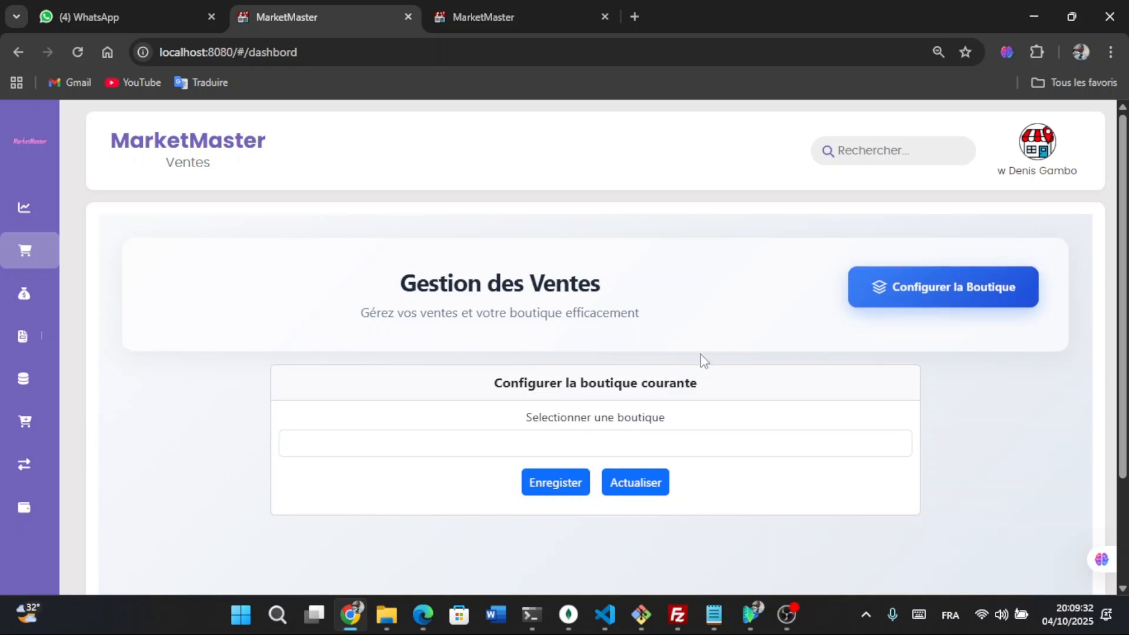
left_click(652, 449)
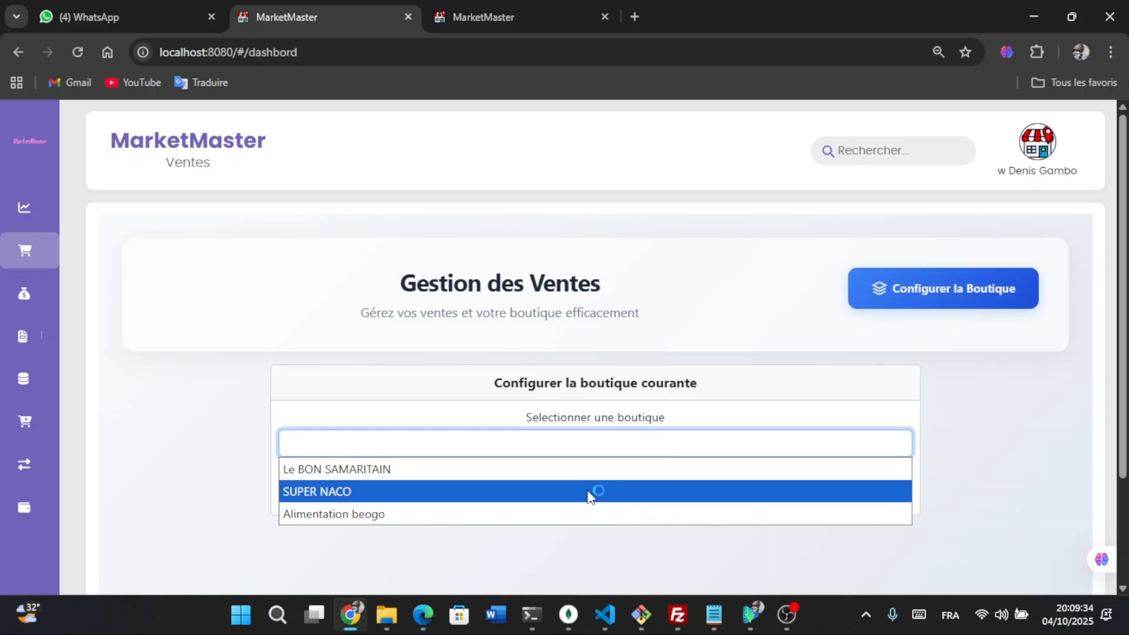
left_click(590, 493)
left_click(557, 484)
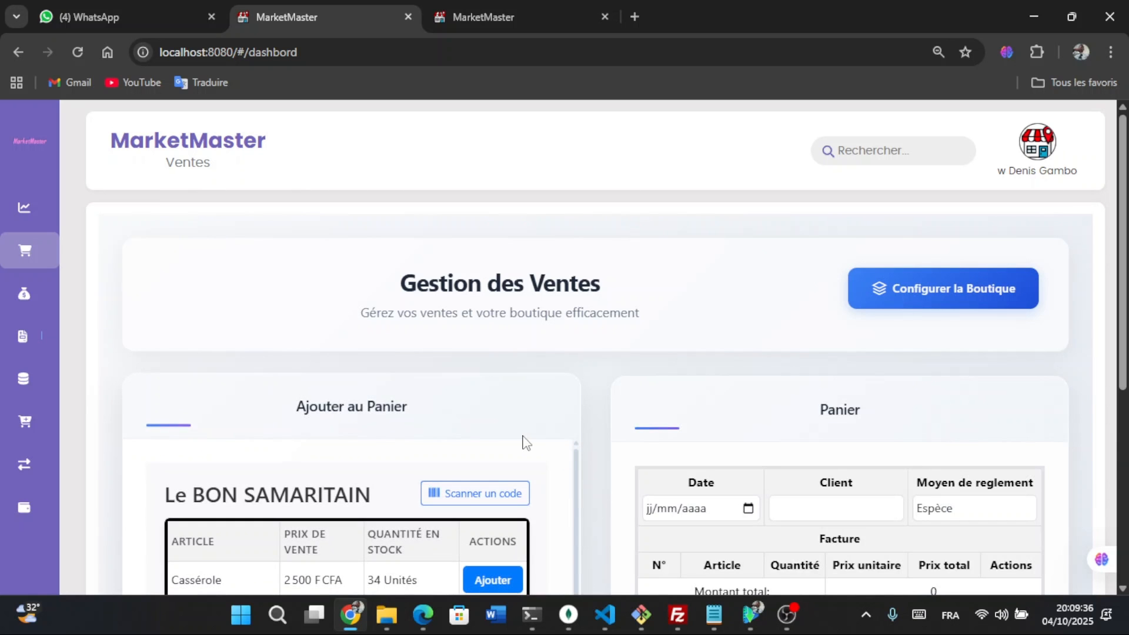
scroll(491, 415, "down", 2)
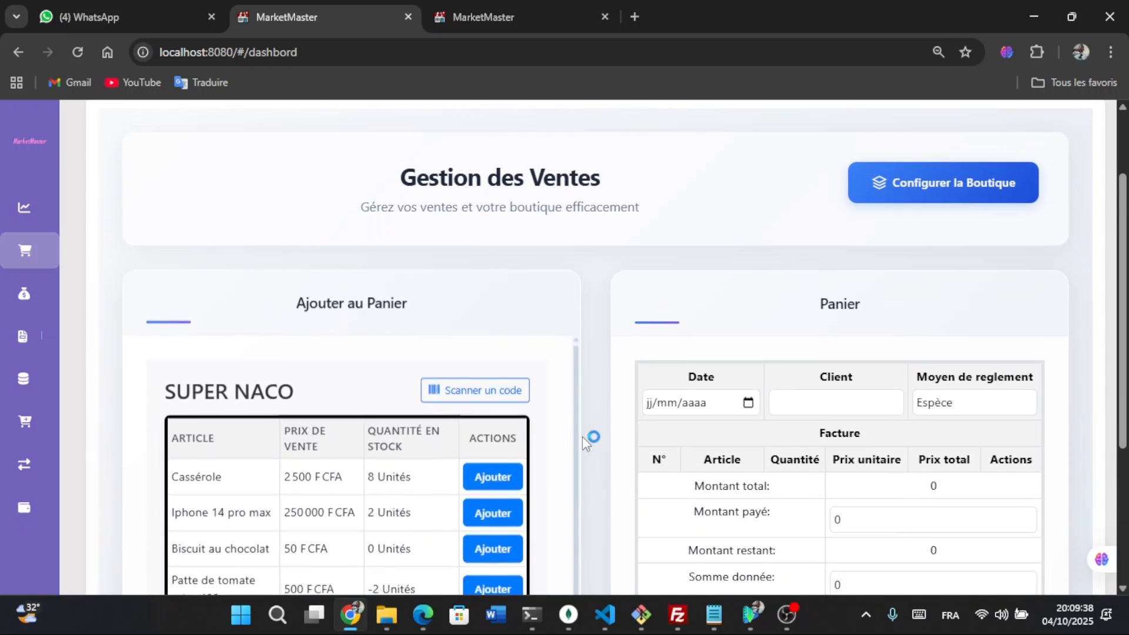
- Add 2 units of Cassérole to the SUPER NACO sales cart at the default unit price
scroll(582, 436, "down", 2)
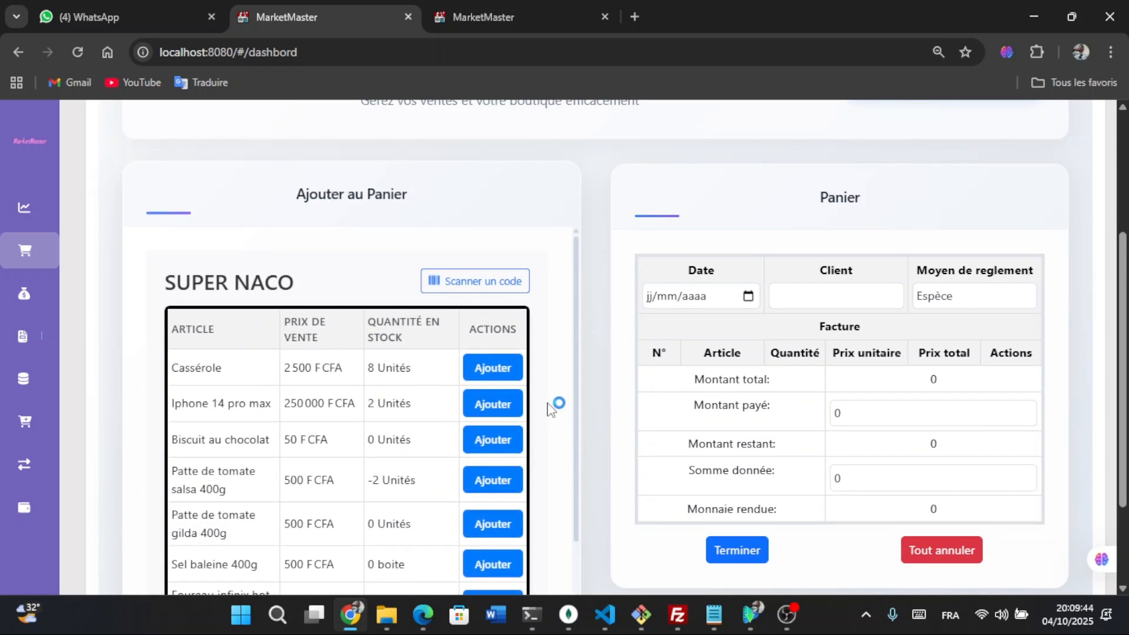
left_click(493, 367)
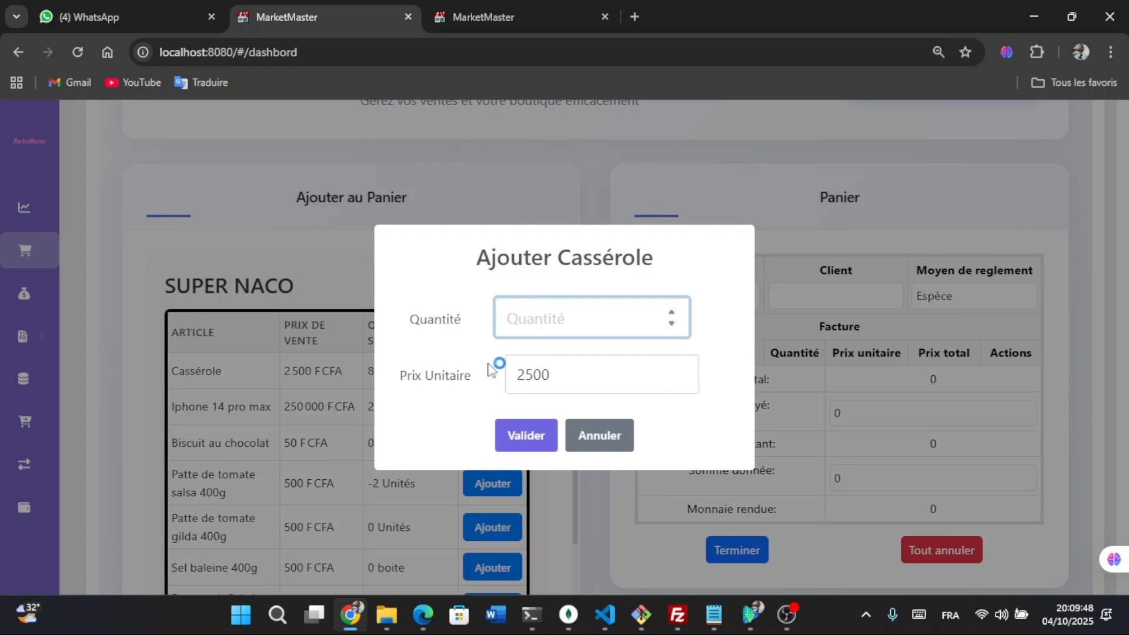
type("2")
left_click(526, 436)
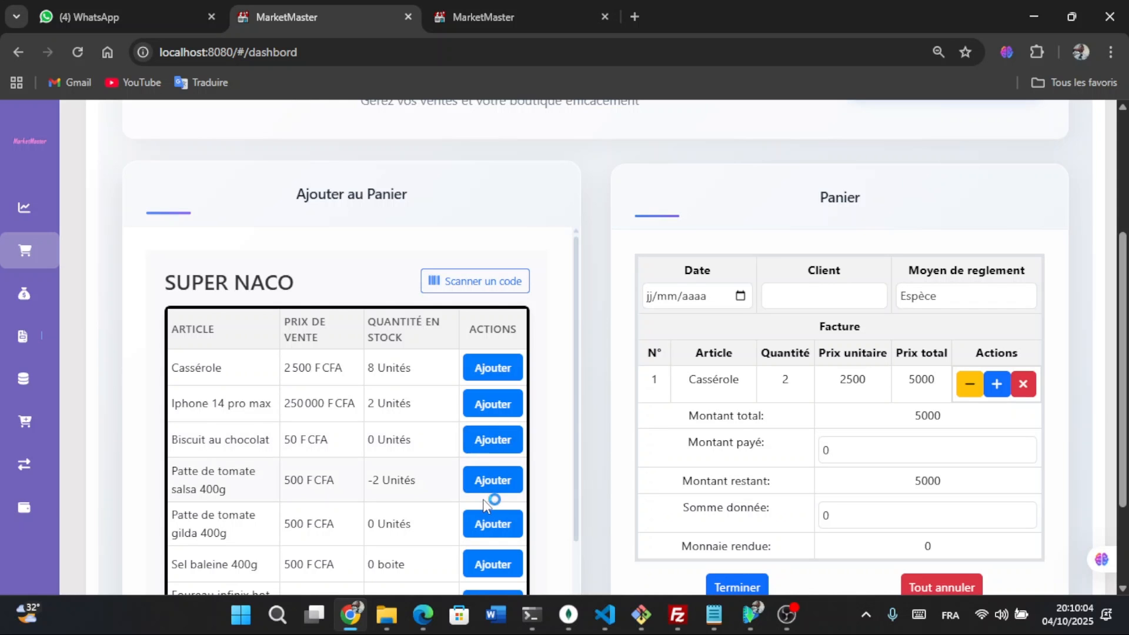
- Add 1 unit of Infinix hot 10i to the cart at the default unit price
scroll(483, 504, "down", 3)
scroll(483, 505, "up", 3)
scroll(483, 504, "down", 3)
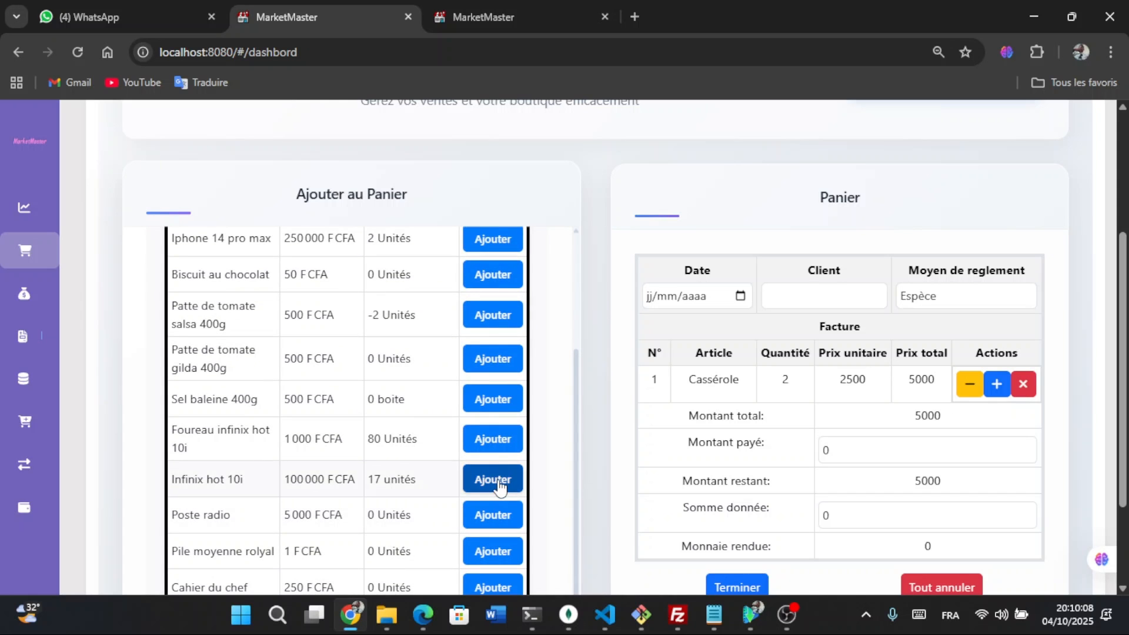
left_click(497, 479)
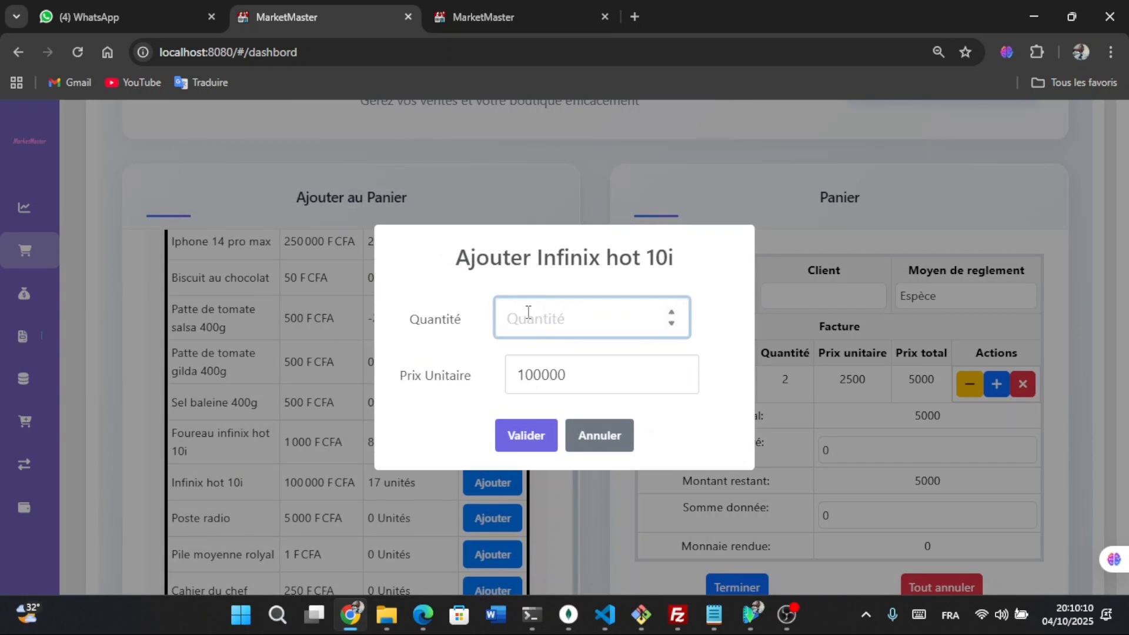
type("1")
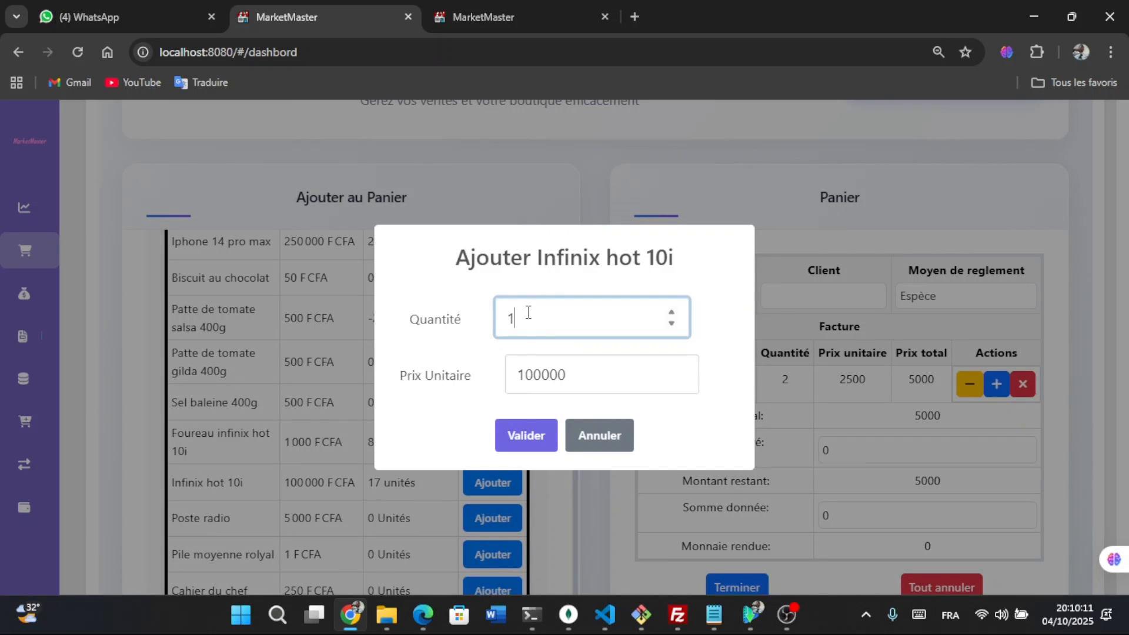
left_click(525, 438)
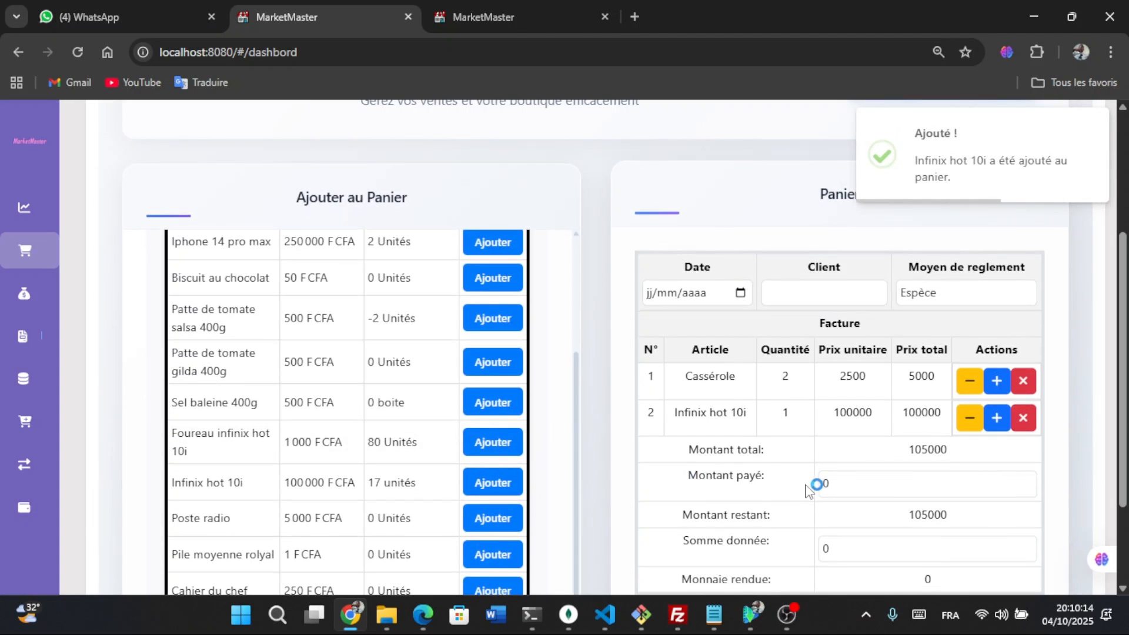
- Set both Montant payé and Somme donnée to 100000 and try to finalize the sale without a client
left_click(834, 484)
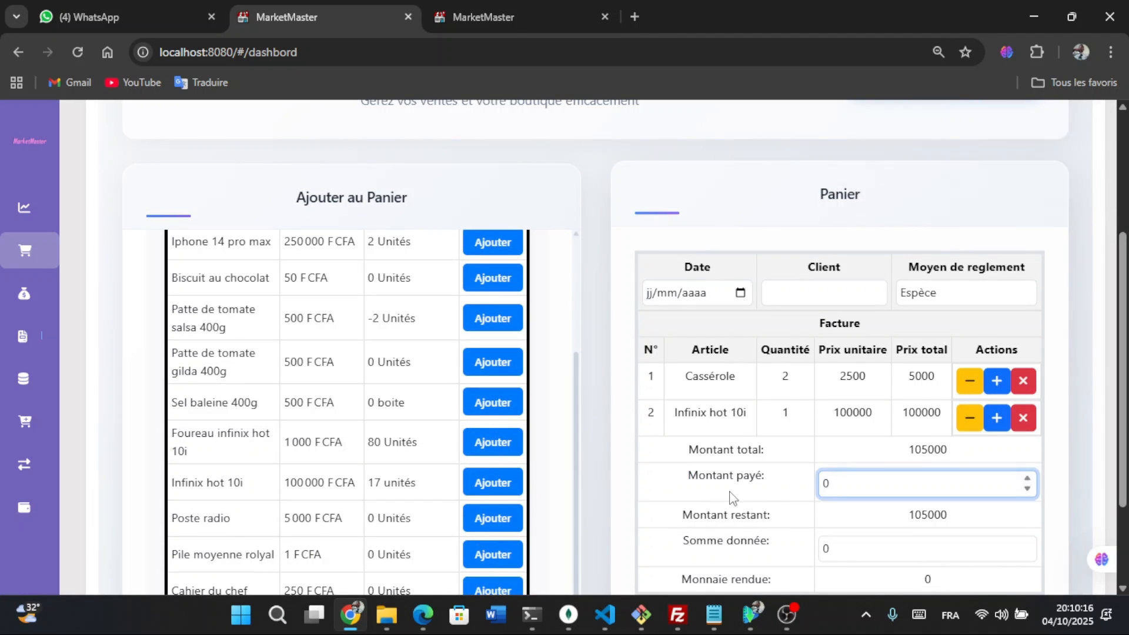
scroll(735, 497, "down", 1)
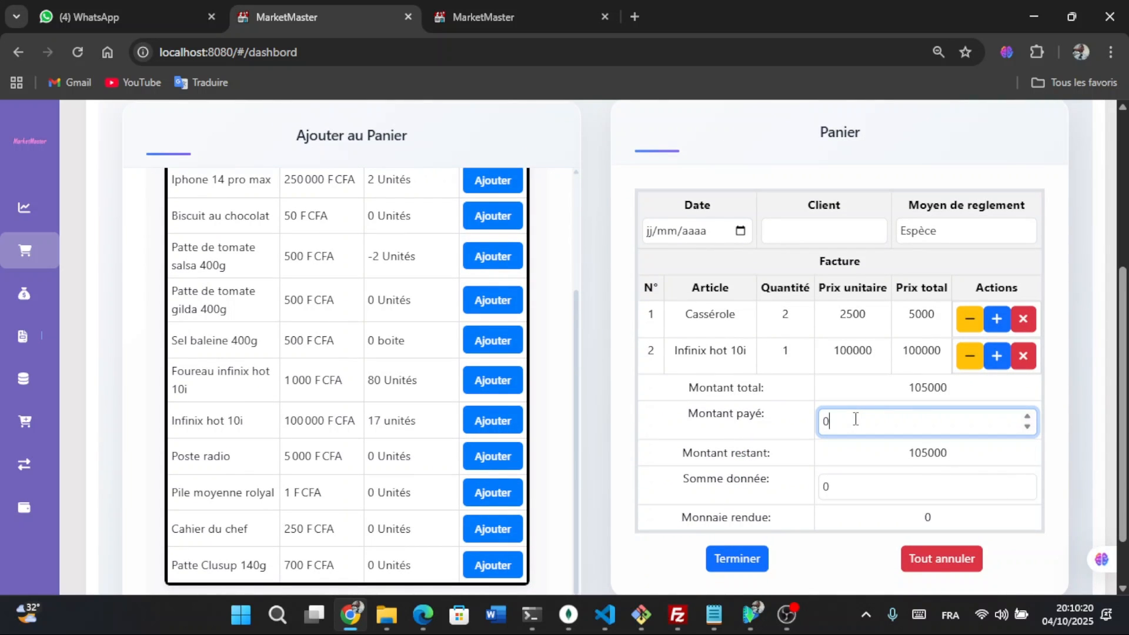
left_click_drag(856, 418, 800, 442)
type("100000")
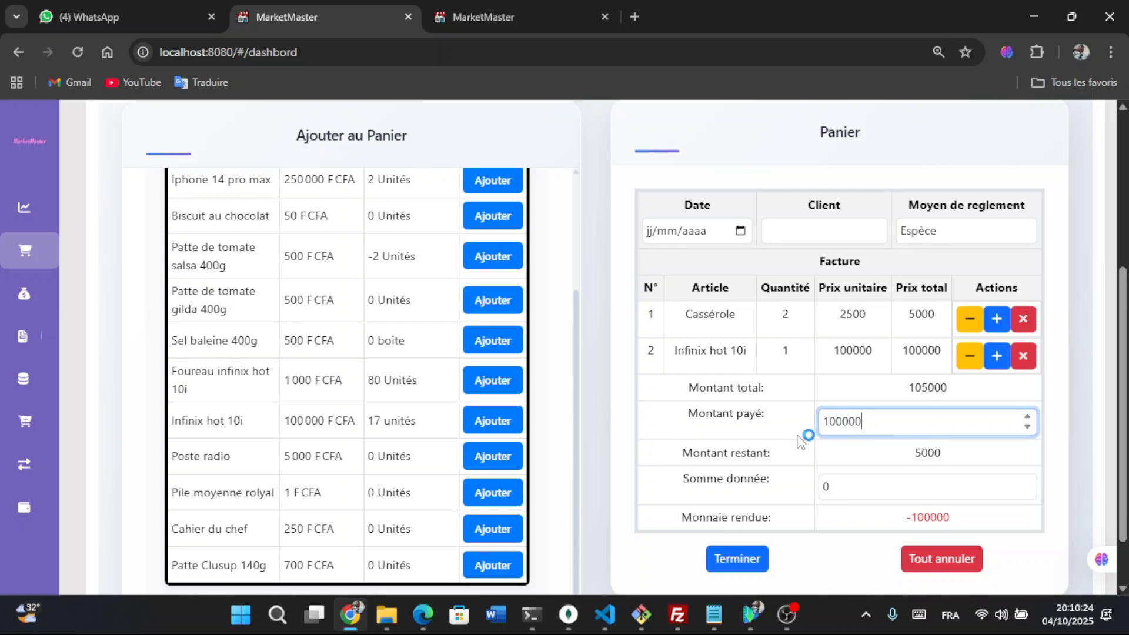
left_click_drag(854, 488, 783, 502)
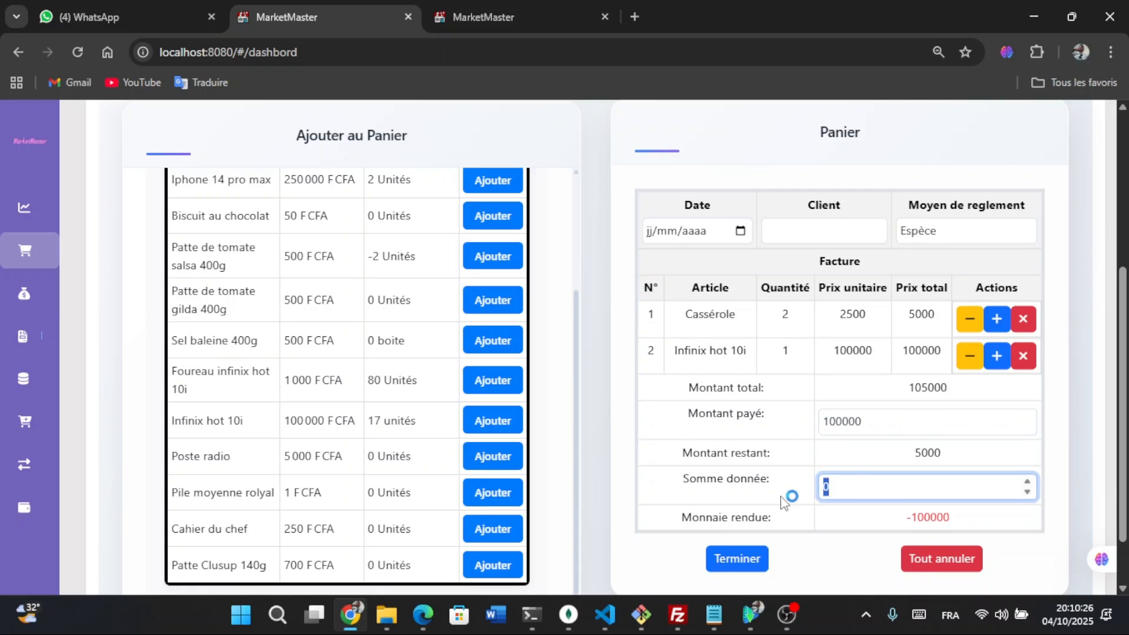
type("10000")
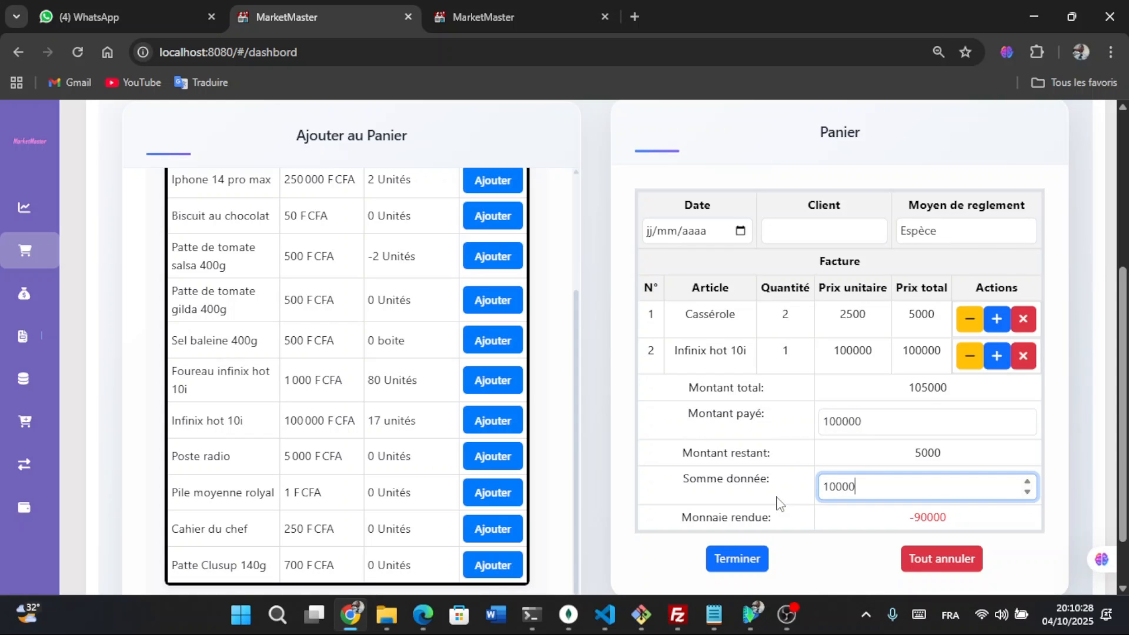
type("0")
left_click(728, 559)
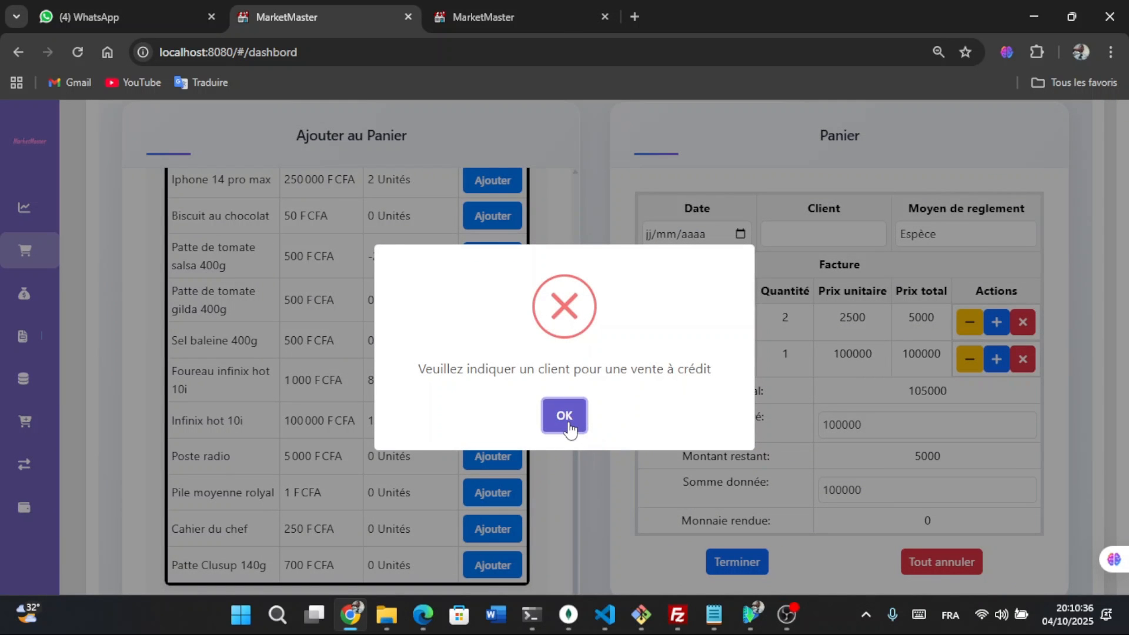
left_click(565, 416)
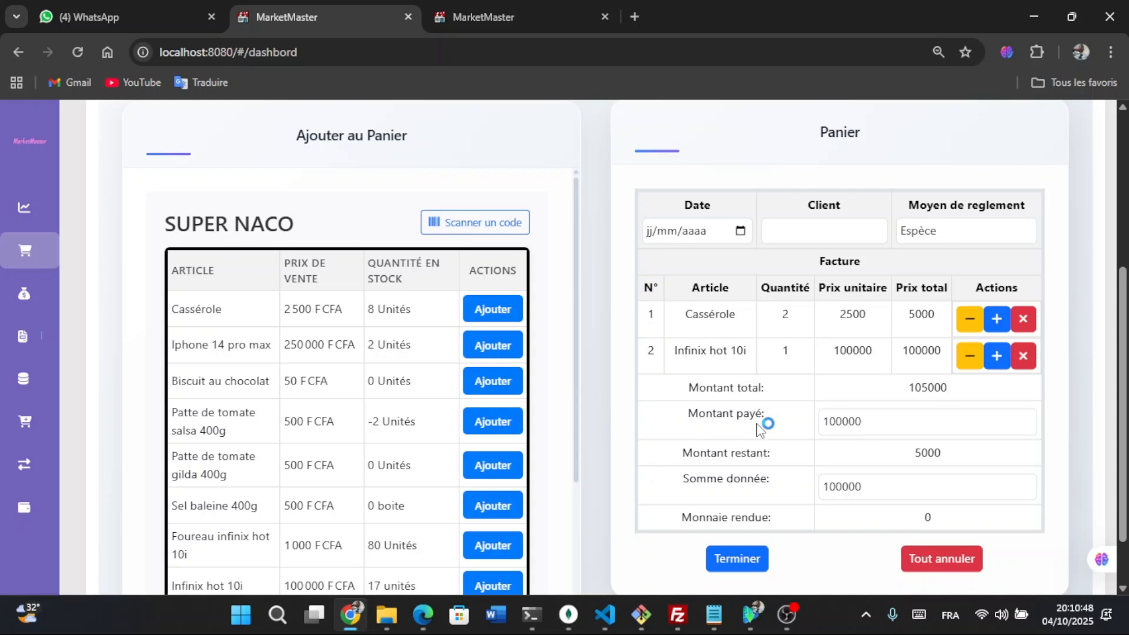
- Assign the first listed client to the sale and keep Espèce as the payment method
left_click(798, 237)
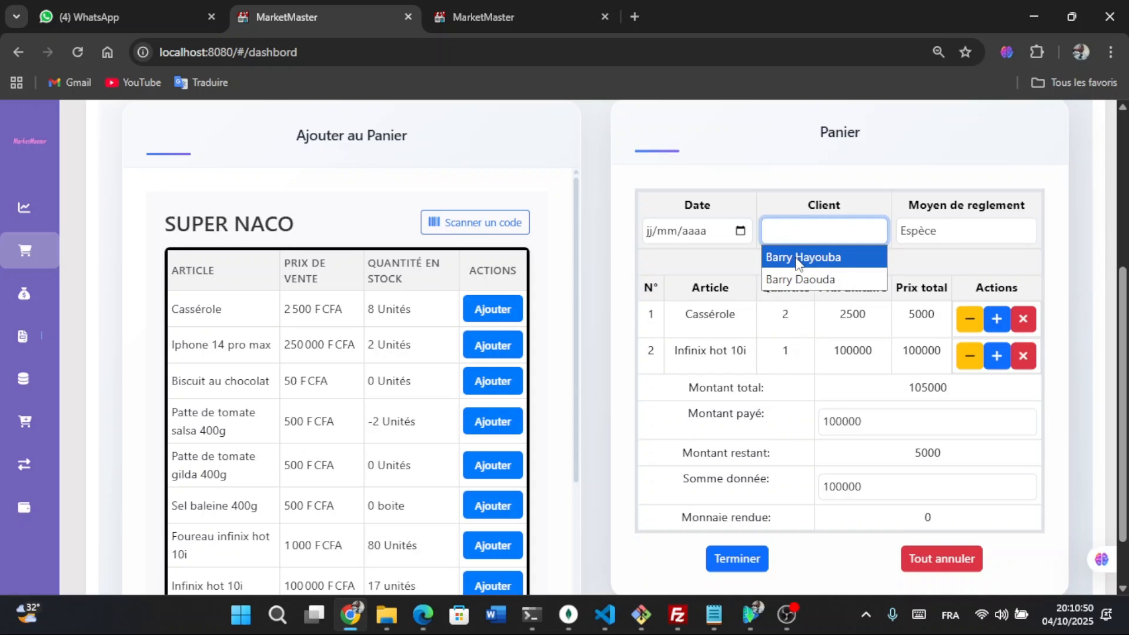
left_click(798, 259)
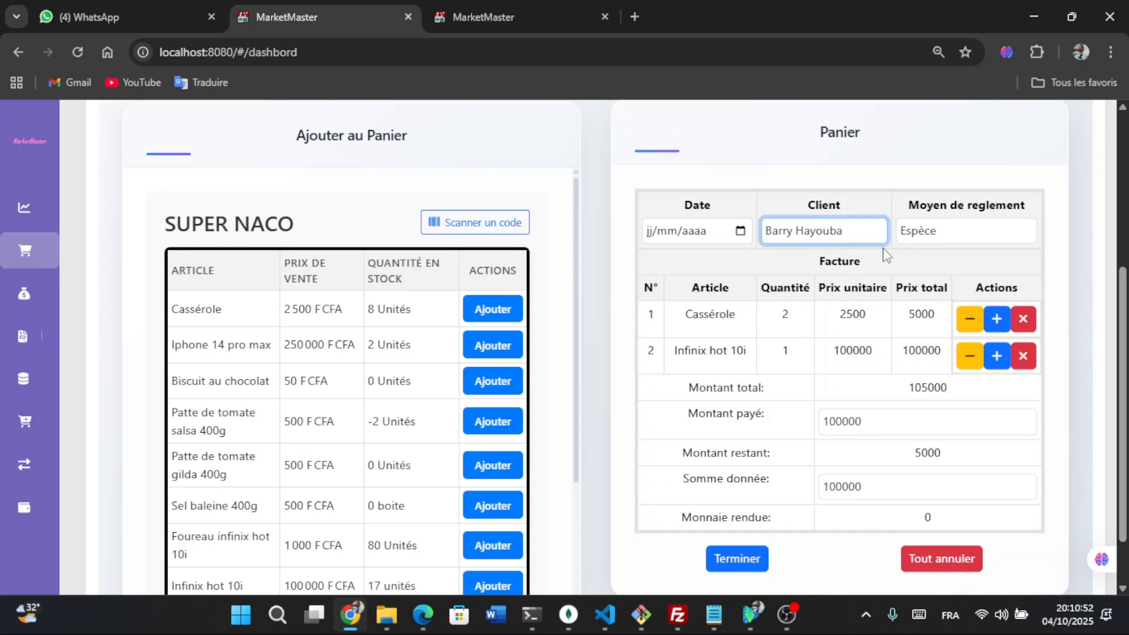
left_click(940, 231)
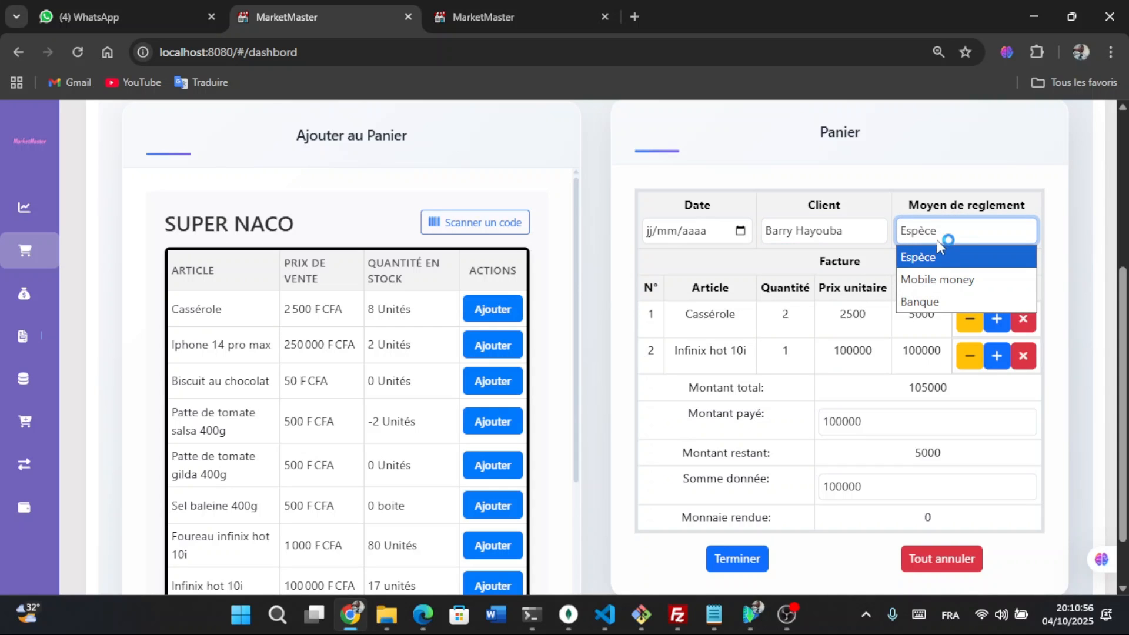
left_click(937, 237)
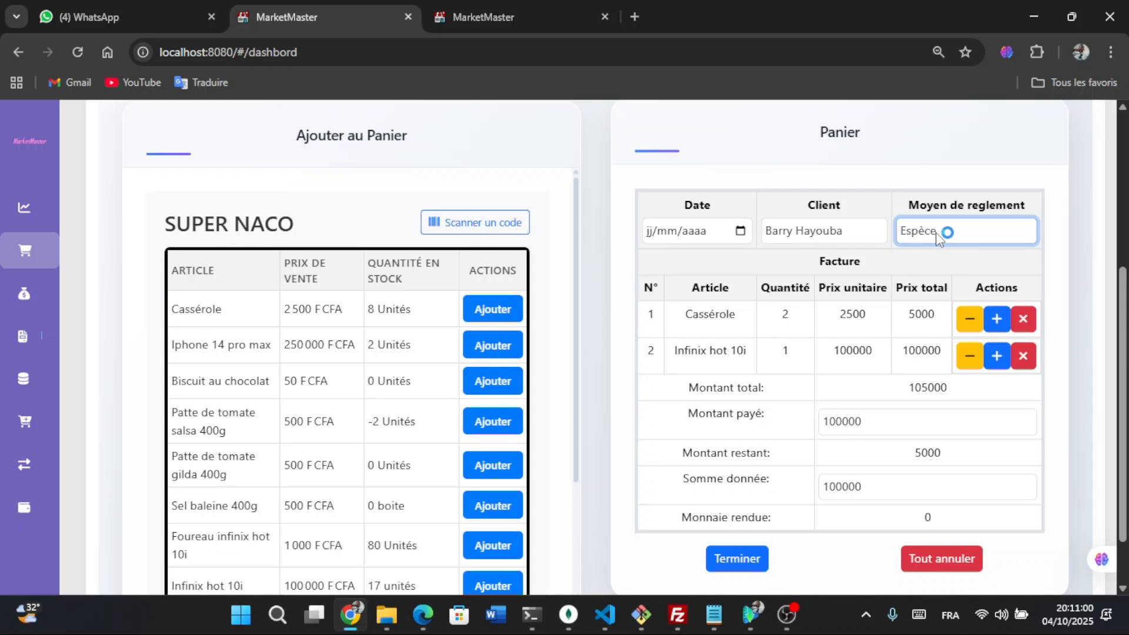
left_click(939, 238)
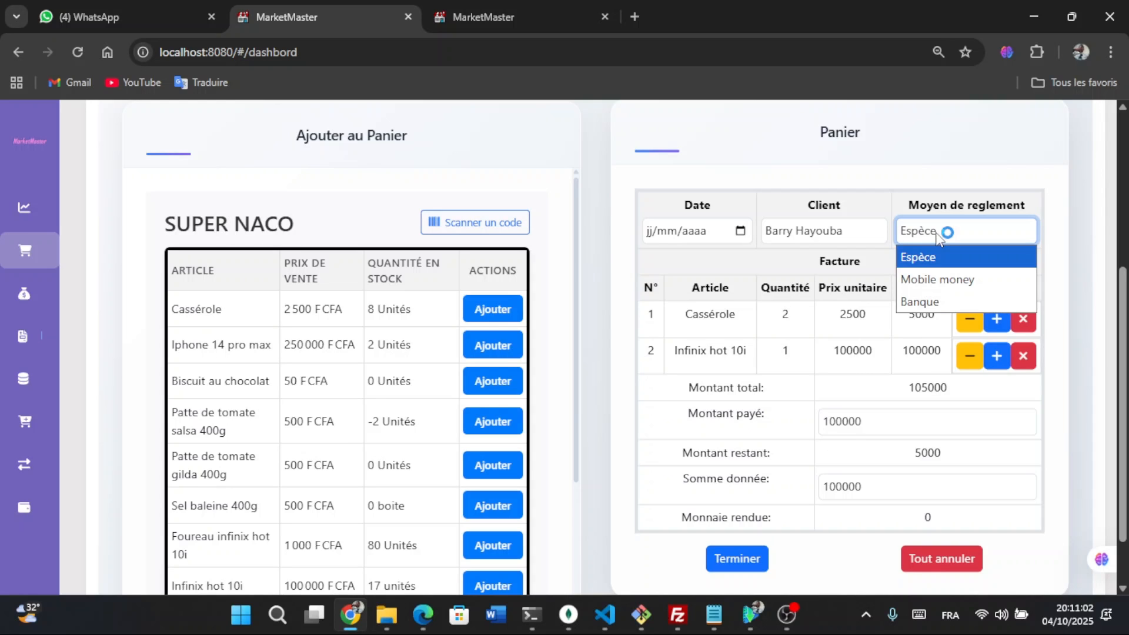
left_click(939, 238)
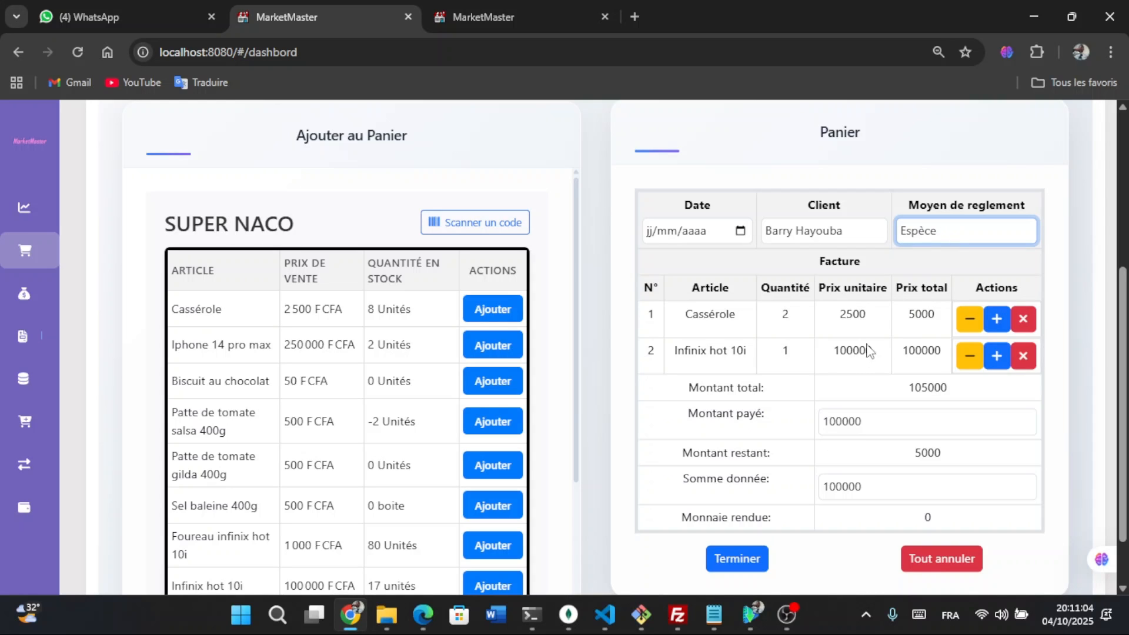
- Finalize the credit sale and confirm its creation
scroll(868, 364, "down", 1)
left_click(745, 496)
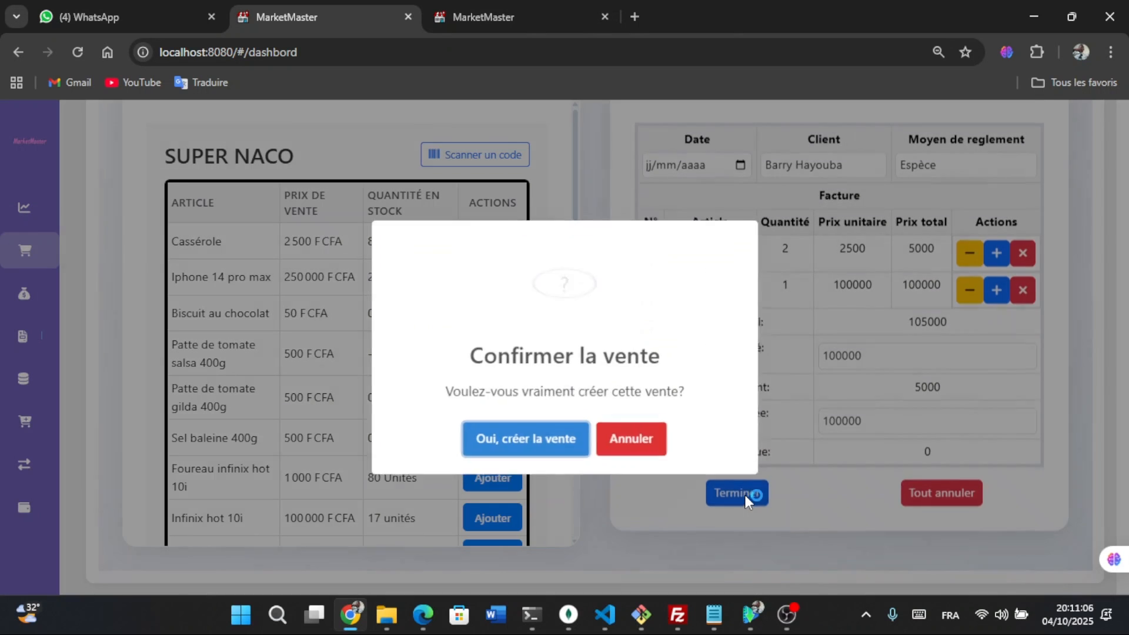
left_click(550, 449)
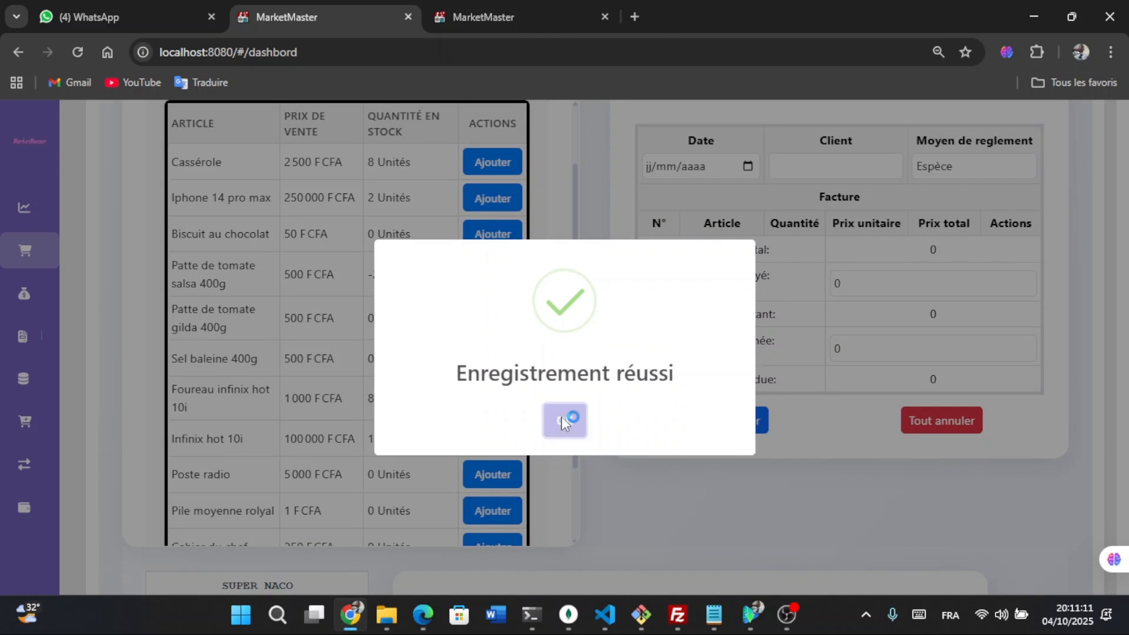
left_click(565, 421)
- Review the new sale's ticket and receipt, preview the receipt for printing, and cancel the print
scroll(564, 421, "down", 6)
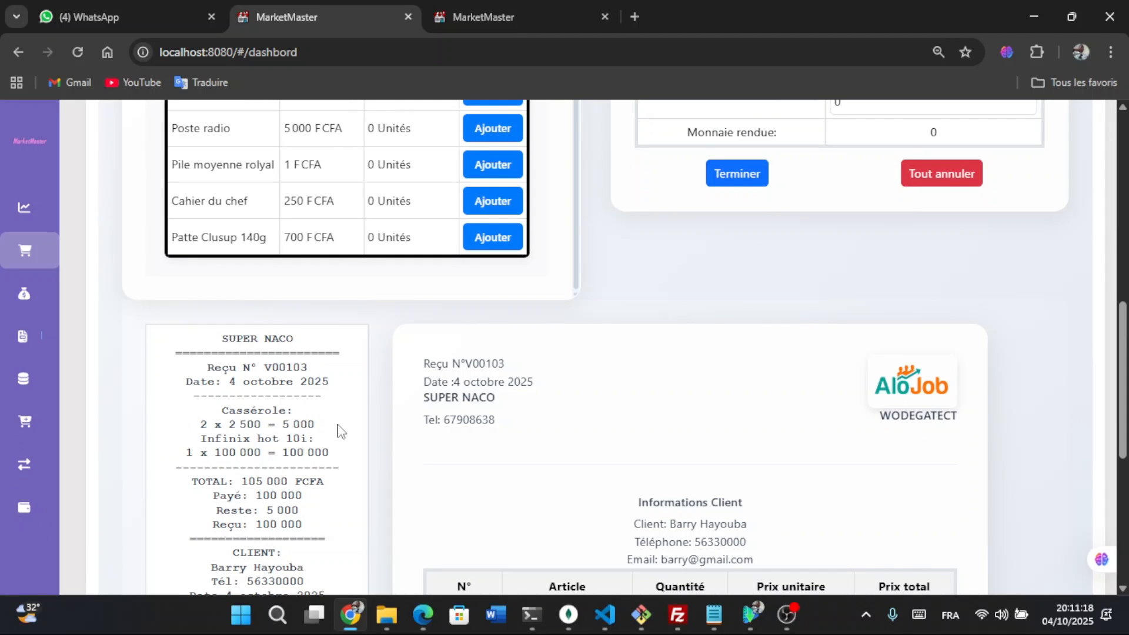
scroll(341, 432, "down", 2)
scroll(339, 431, "down", 4)
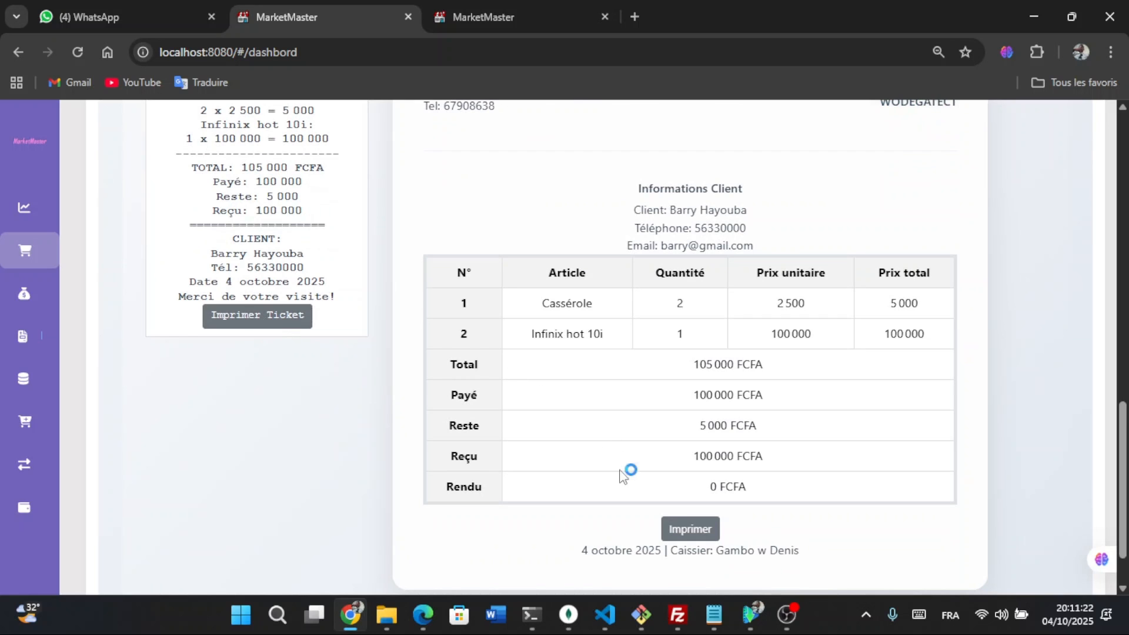
left_click(671, 531)
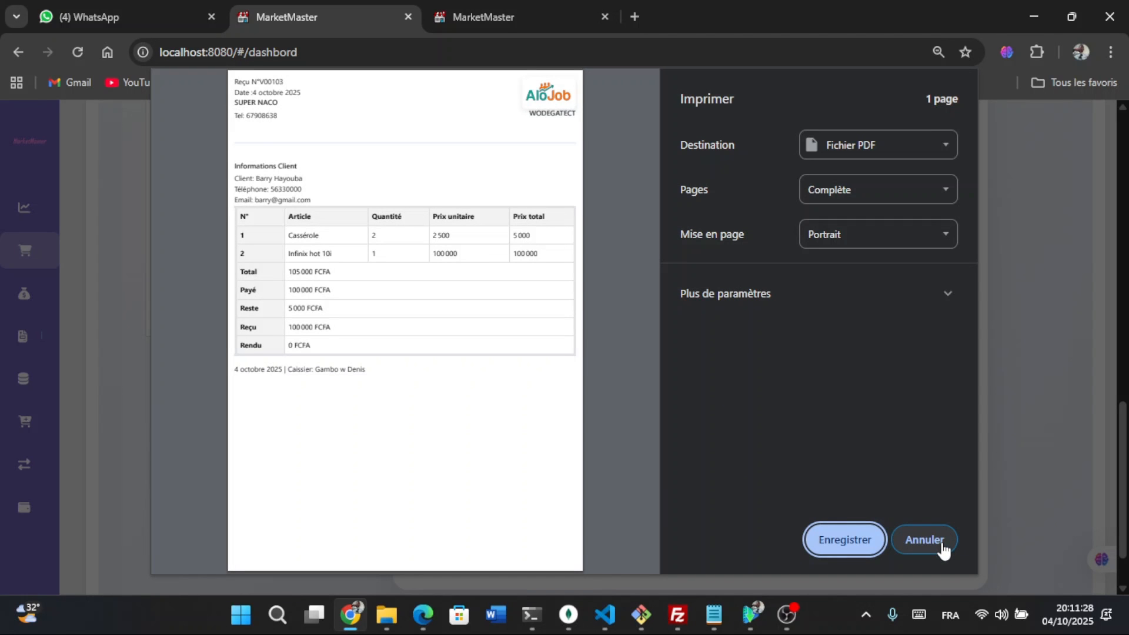
left_click(942, 544)
- Open Créances and review the unpaid credit total and the list of credit sales
scroll(829, 456, "up", 3)
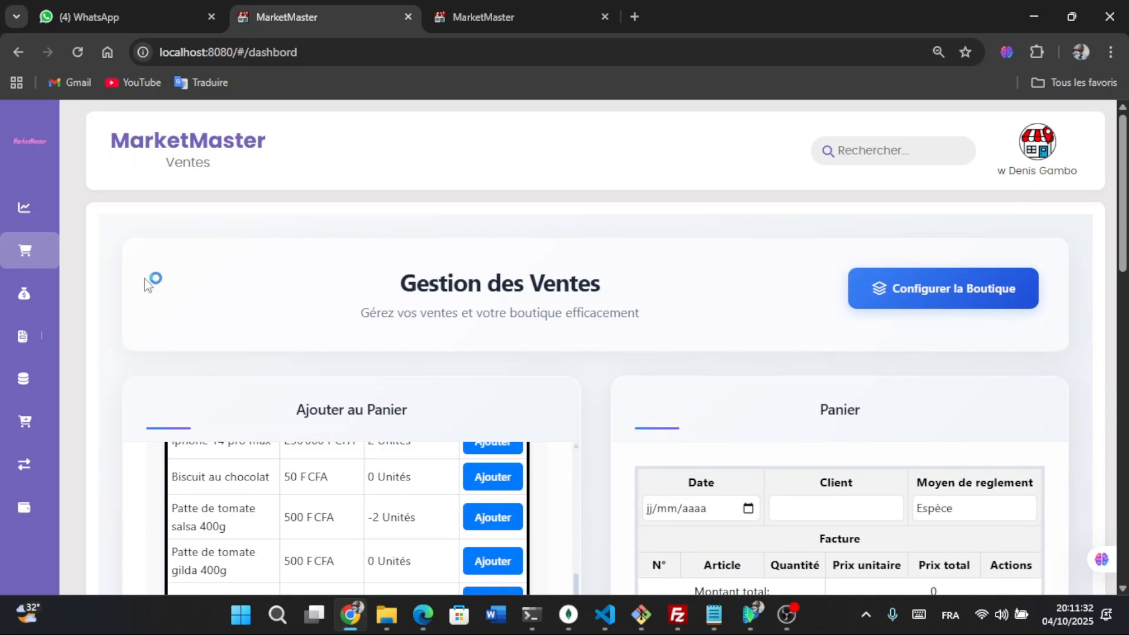
mouse_move(55, 315)
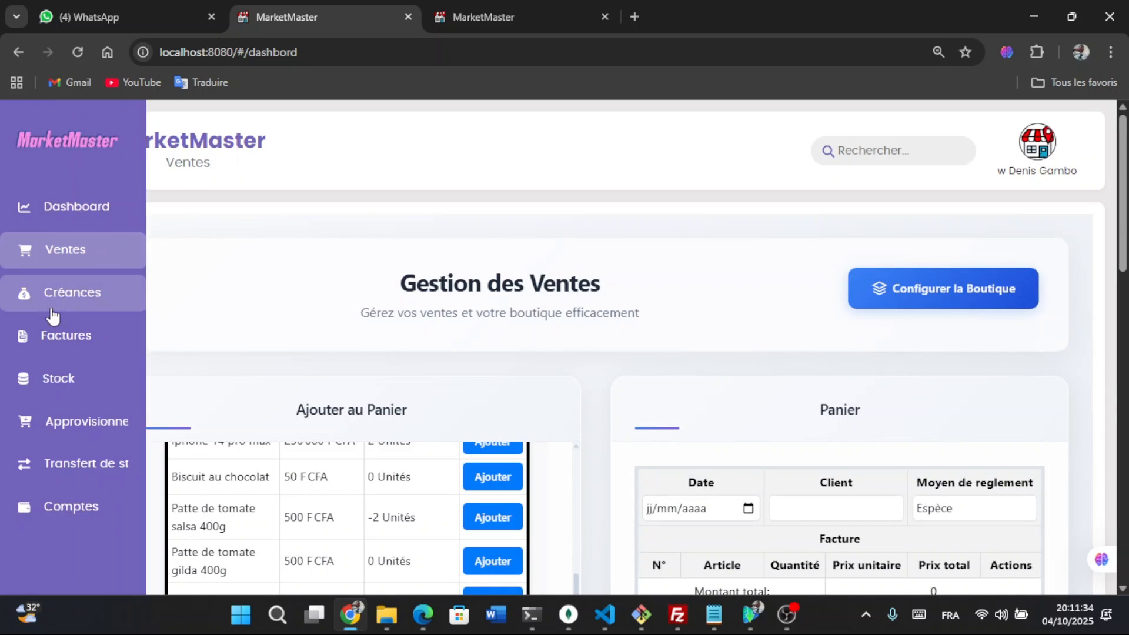
left_click(80, 305)
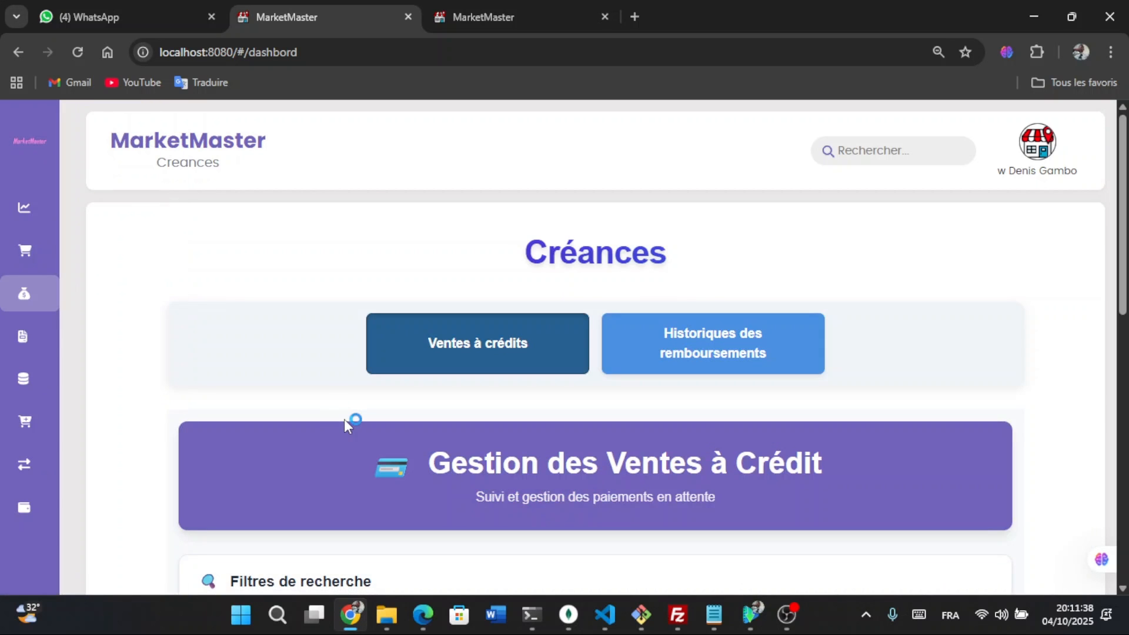
scroll(347, 425, "down", 3)
scroll(347, 423, "down", 4)
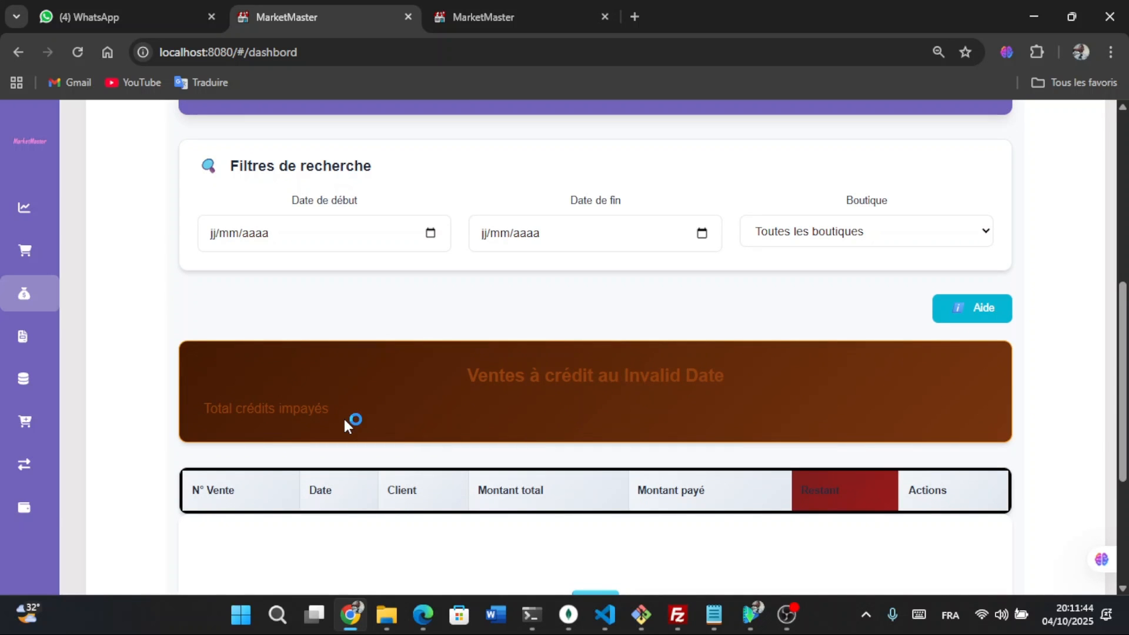
scroll(347, 424, "up", 2)
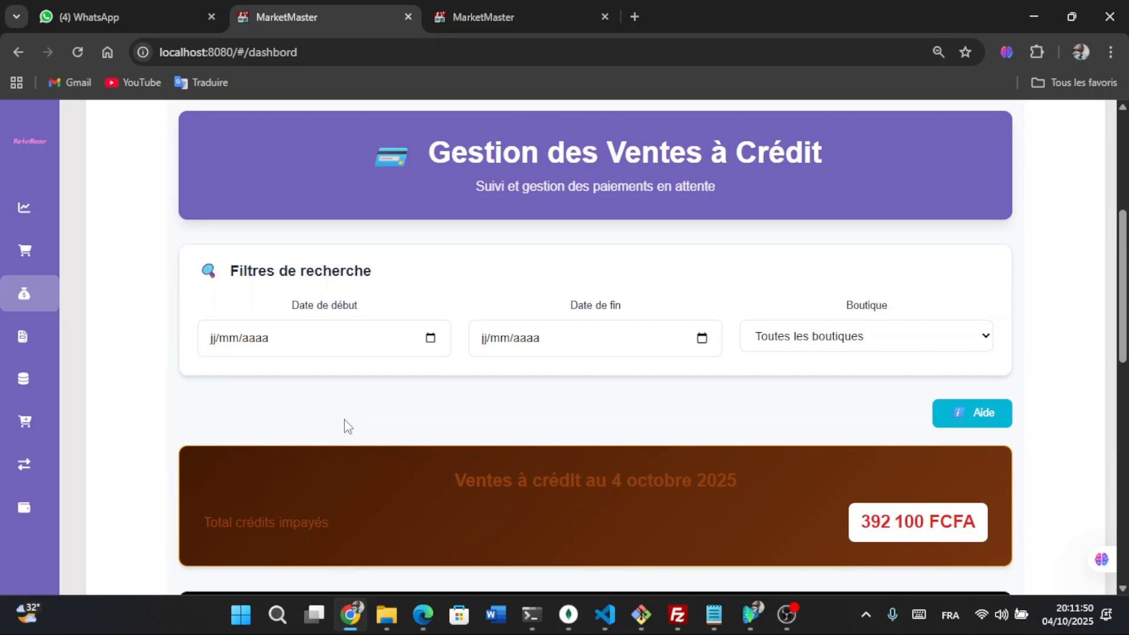
scroll(347, 424, "down", 4)
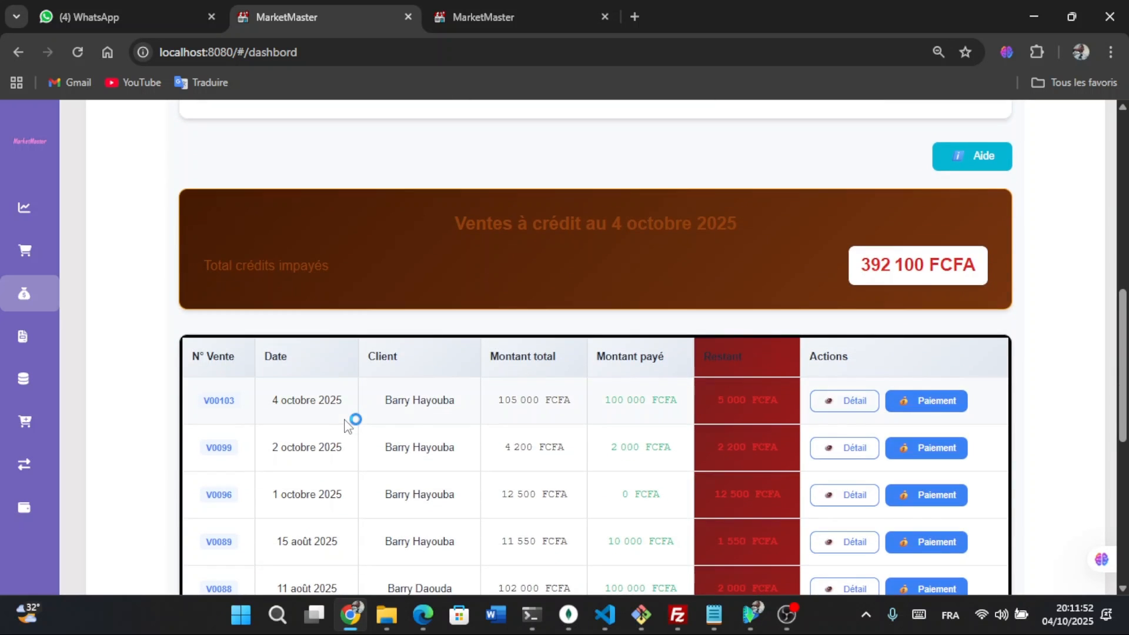
scroll(348, 424, "down", 1)
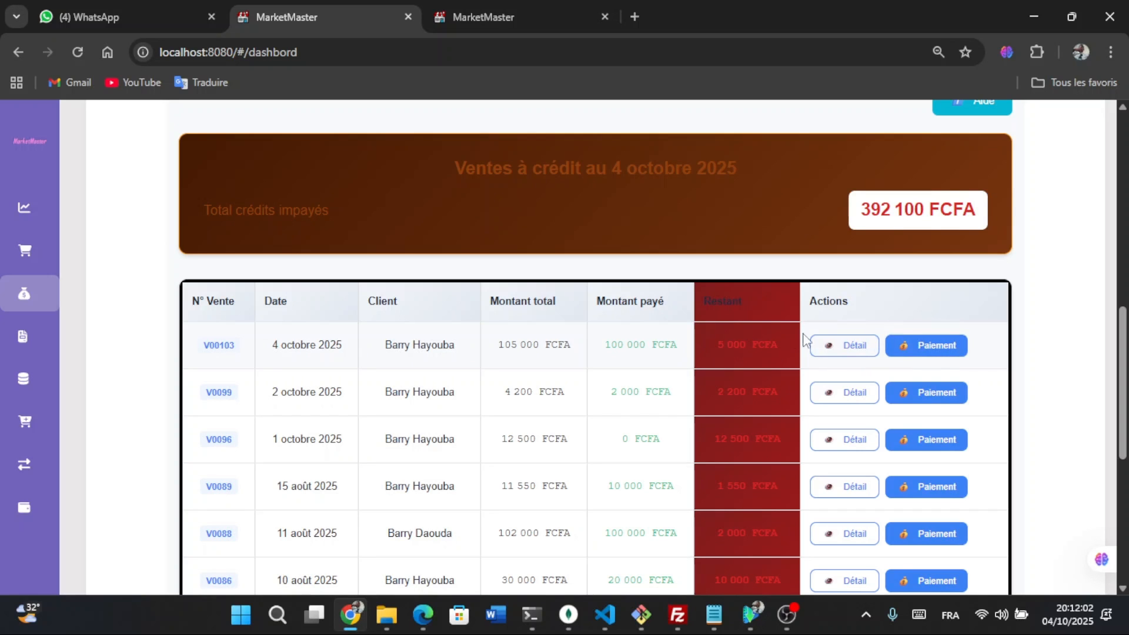
- Open the details of the 4 octobre 2025 credit sale, review its receipt, and return to the credit sales list
left_click(852, 345)
scroll(715, 382, "down", 2)
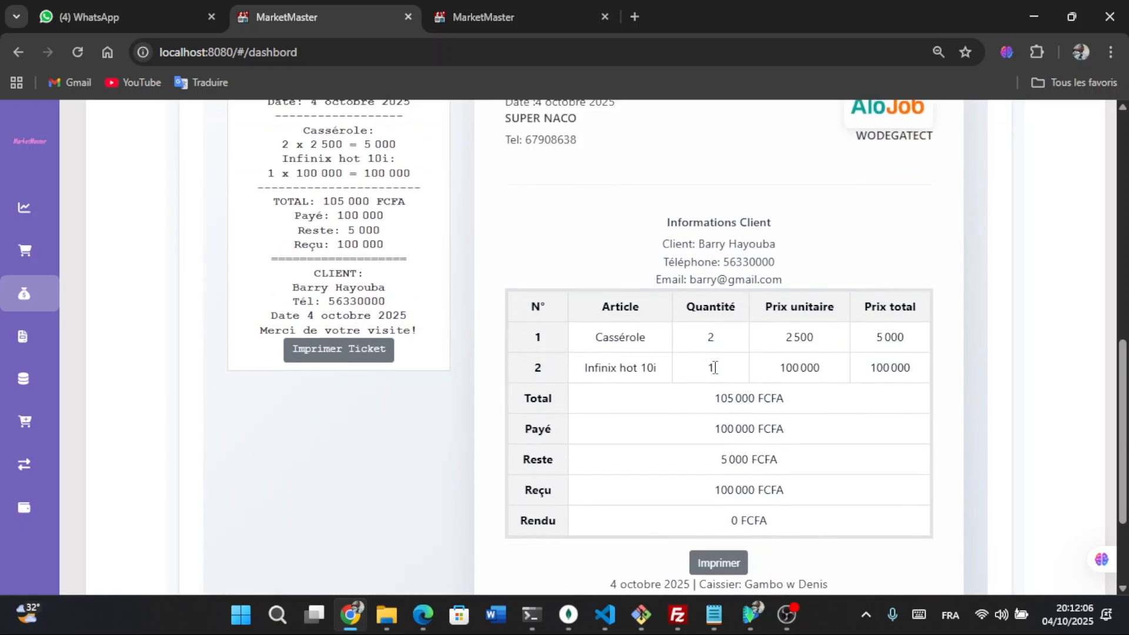
scroll(716, 372, "up", 5)
scroll(714, 372, "up", 5)
scroll(715, 368, "down", 8)
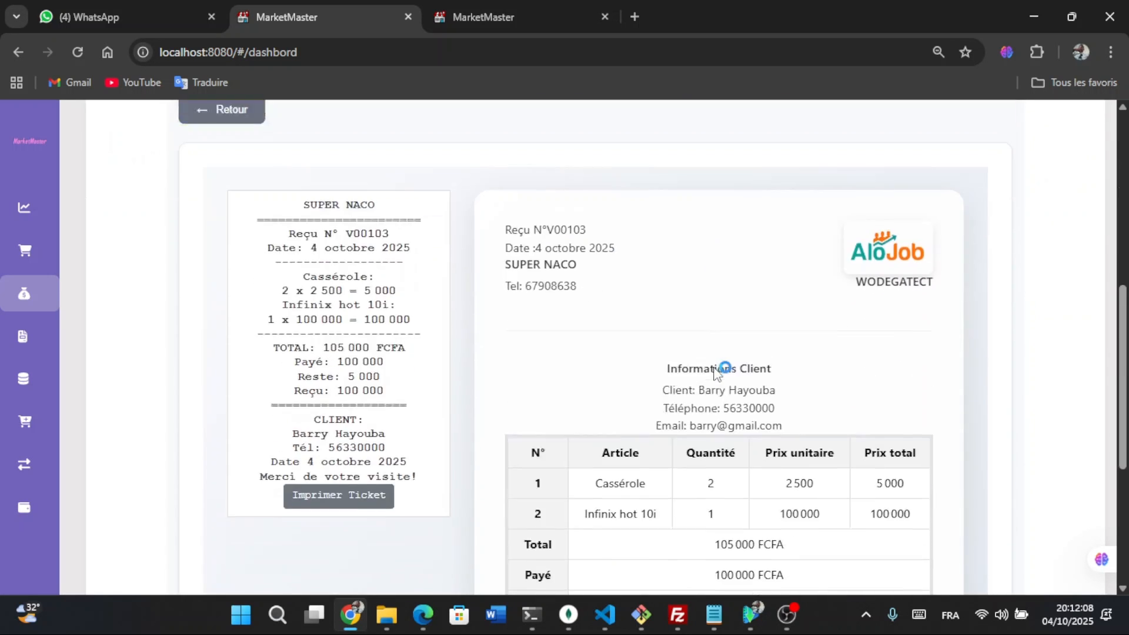
scroll(714, 367, "up", 3)
left_click(250, 214)
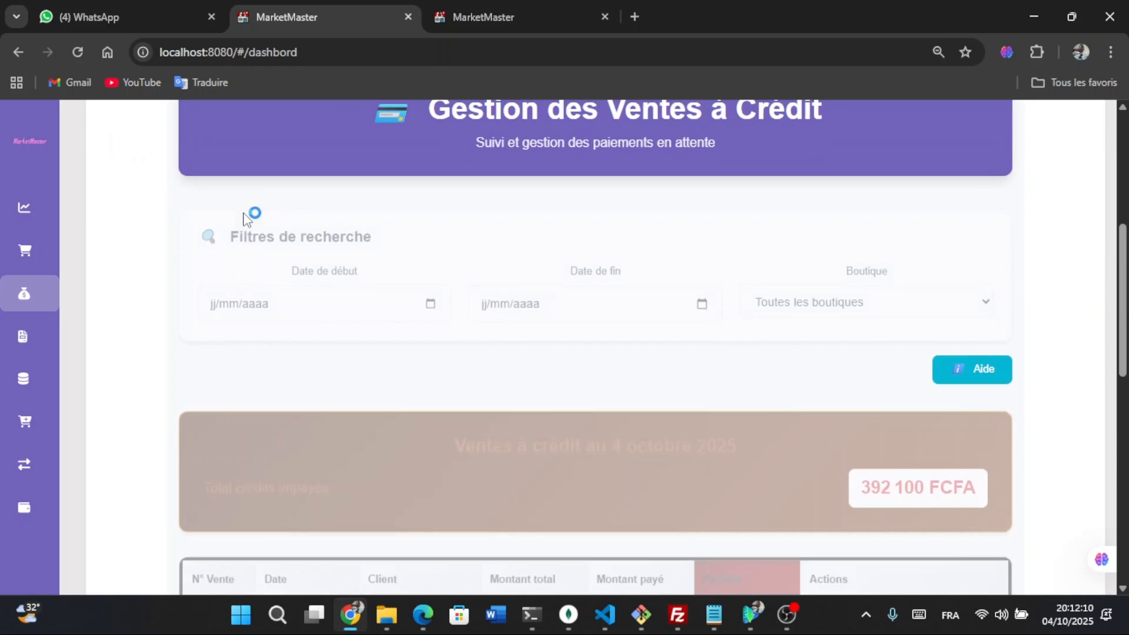
- Open the repayment form for the 4 octobre 2025 credit sale, review its fields and payment methods, and return to the credit sales list
scroll(709, 362, "down", 5)
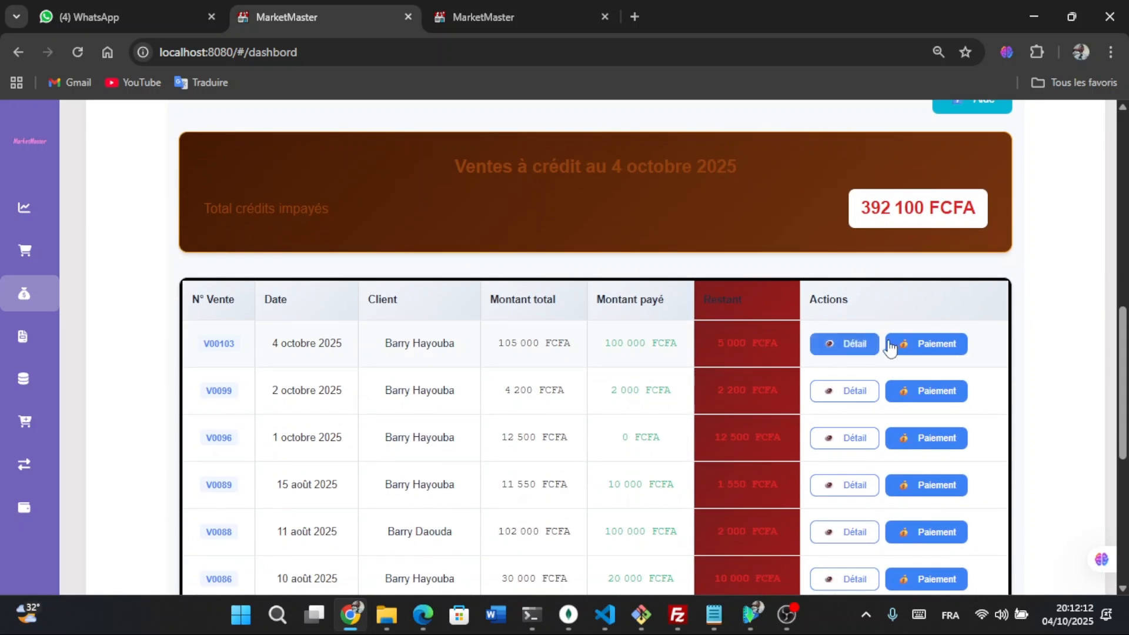
left_click(915, 350)
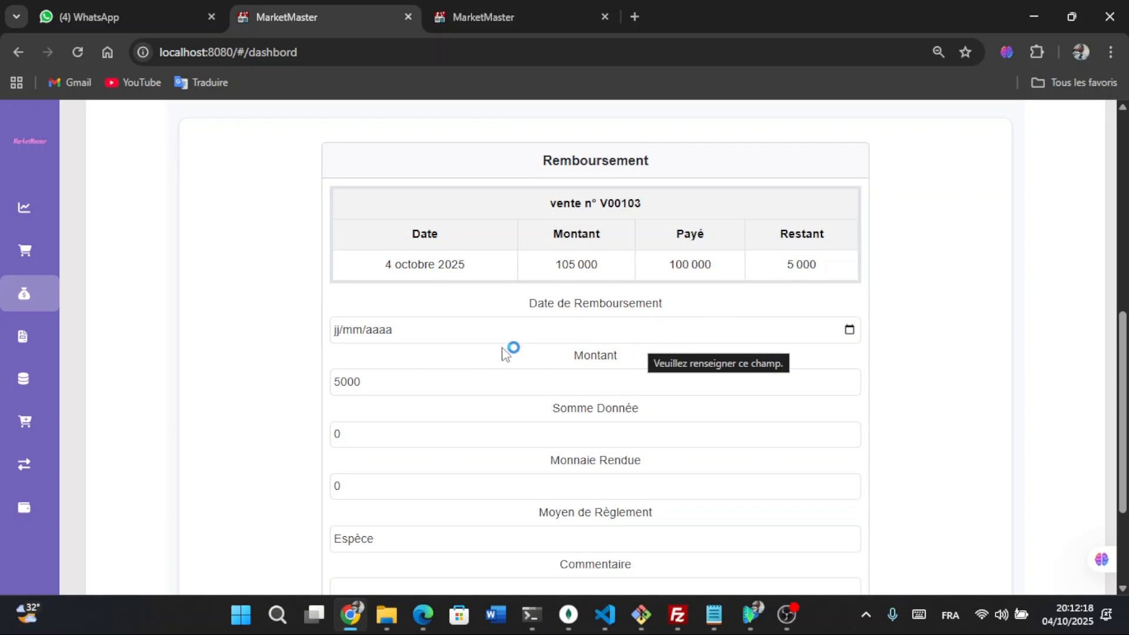
left_click(419, 381)
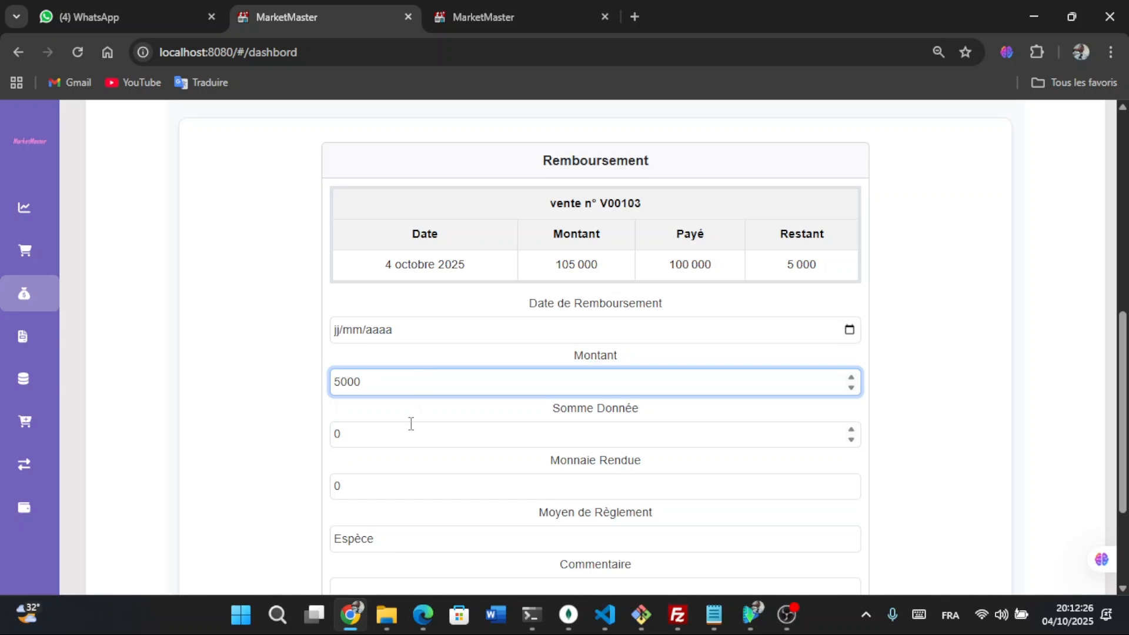
scroll(411, 422, "down", 1)
scroll(411, 423, "down", 1)
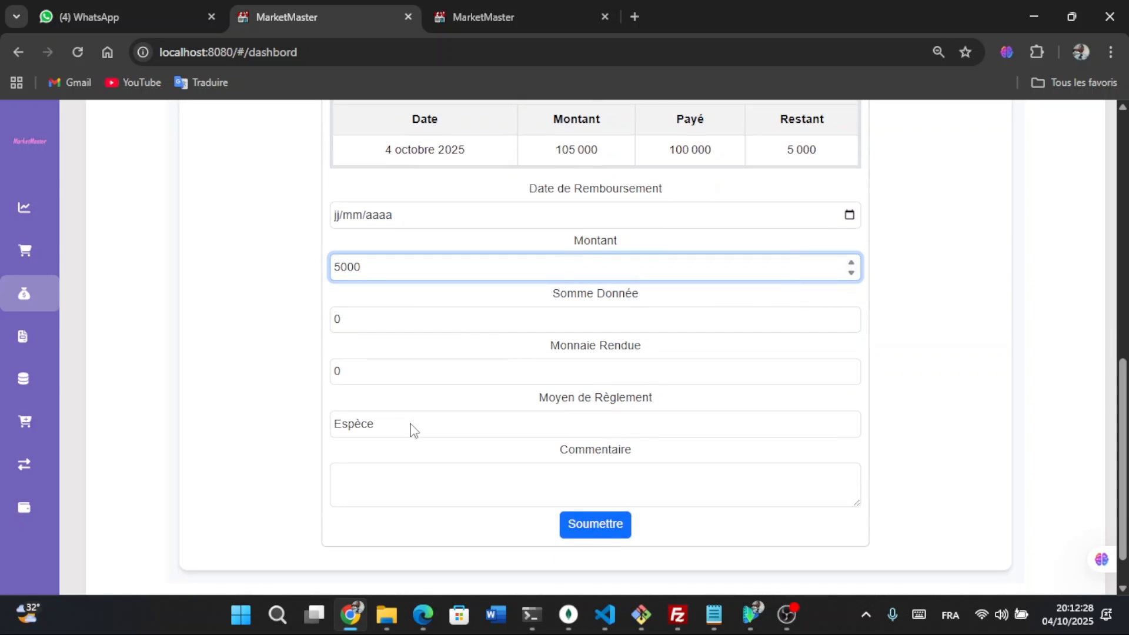
left_click(414, 430)
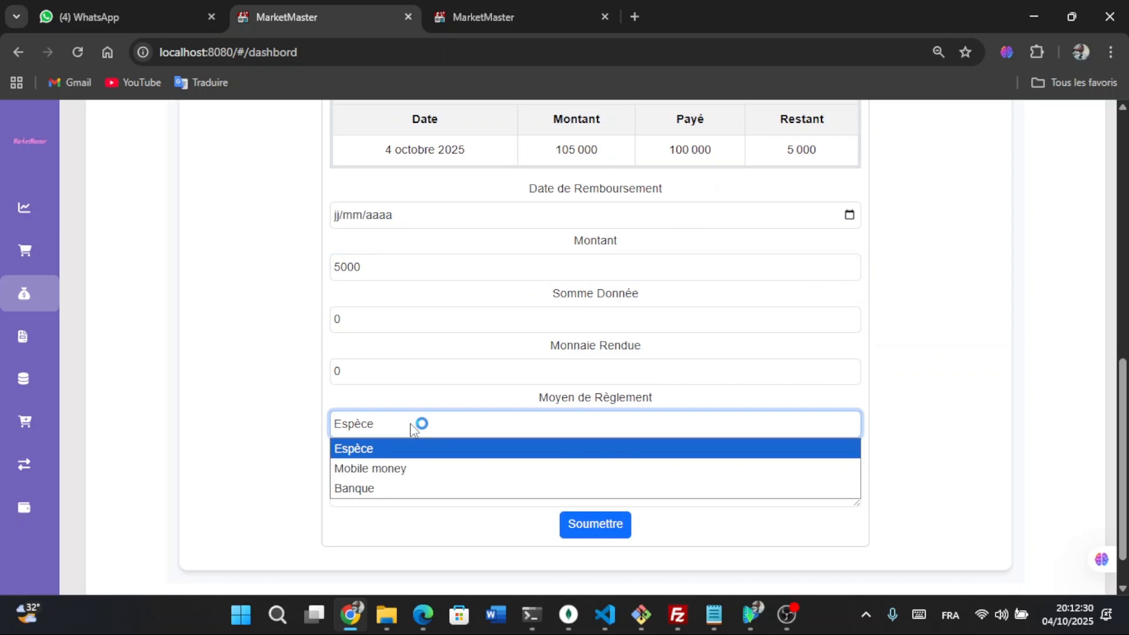
left_click(414, 430)
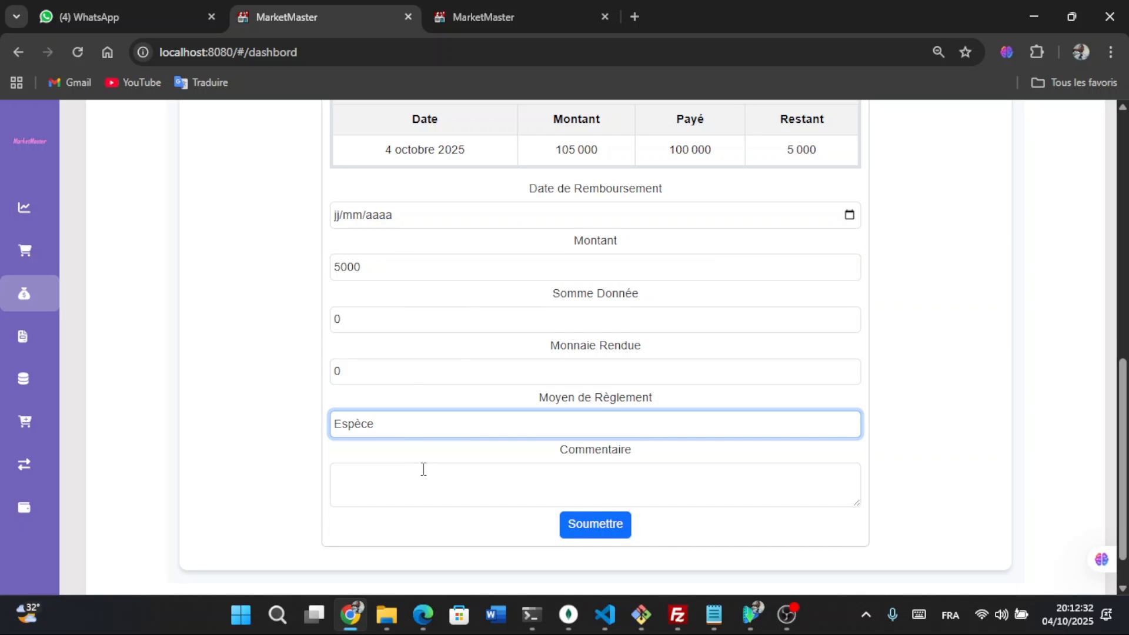
scroll(423, 469, "up", 5)
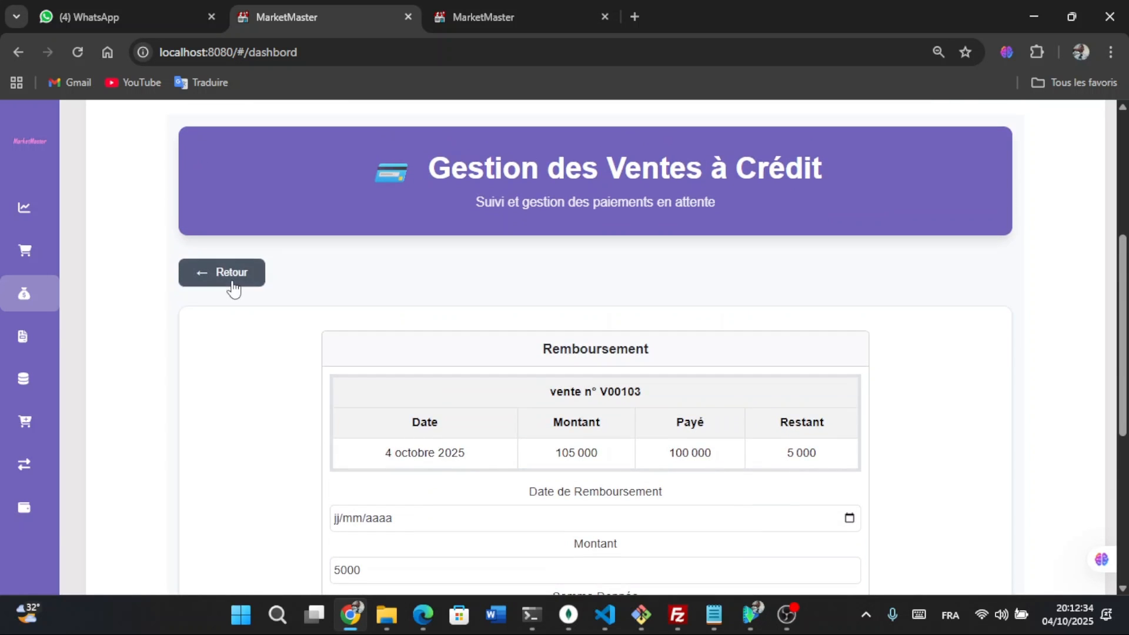
left_click(234, 272)
scroll(473, 383, "down", 1)
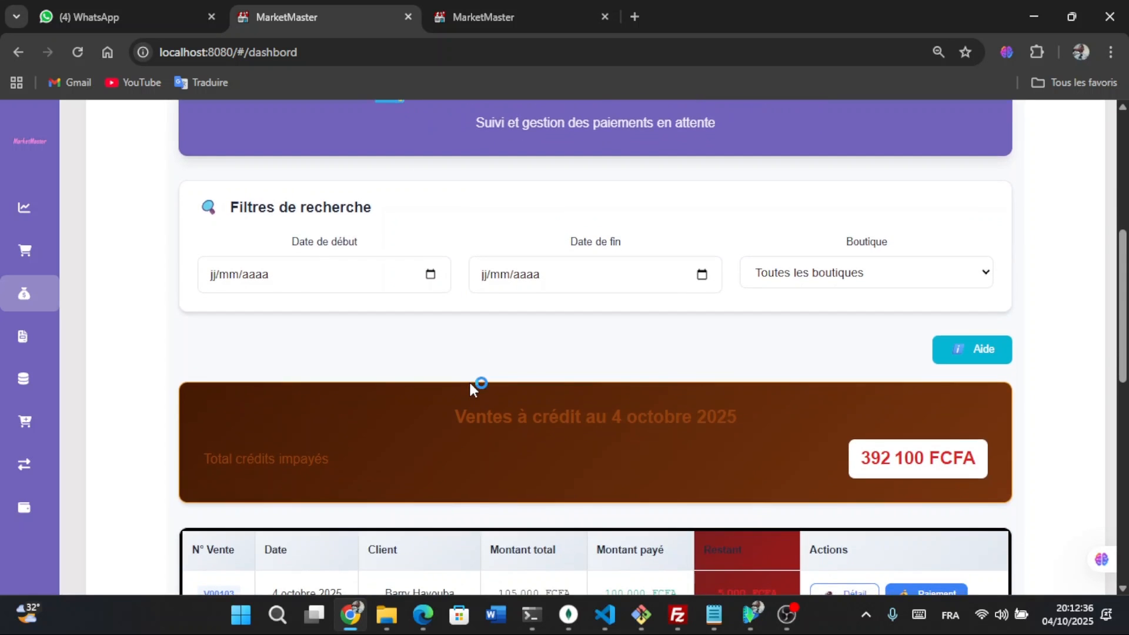
scroll(471, 383, "down", 3)
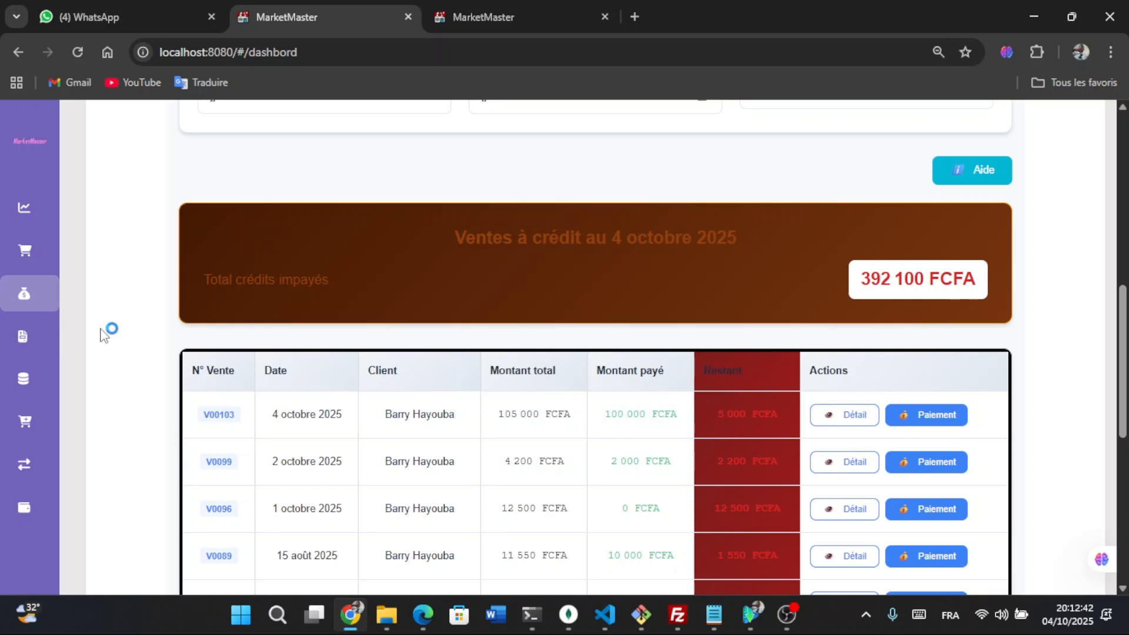
- Open Factures, review the 4 octobre 2025 invoice, and bring up the new invoice form
left_click(20, 336)
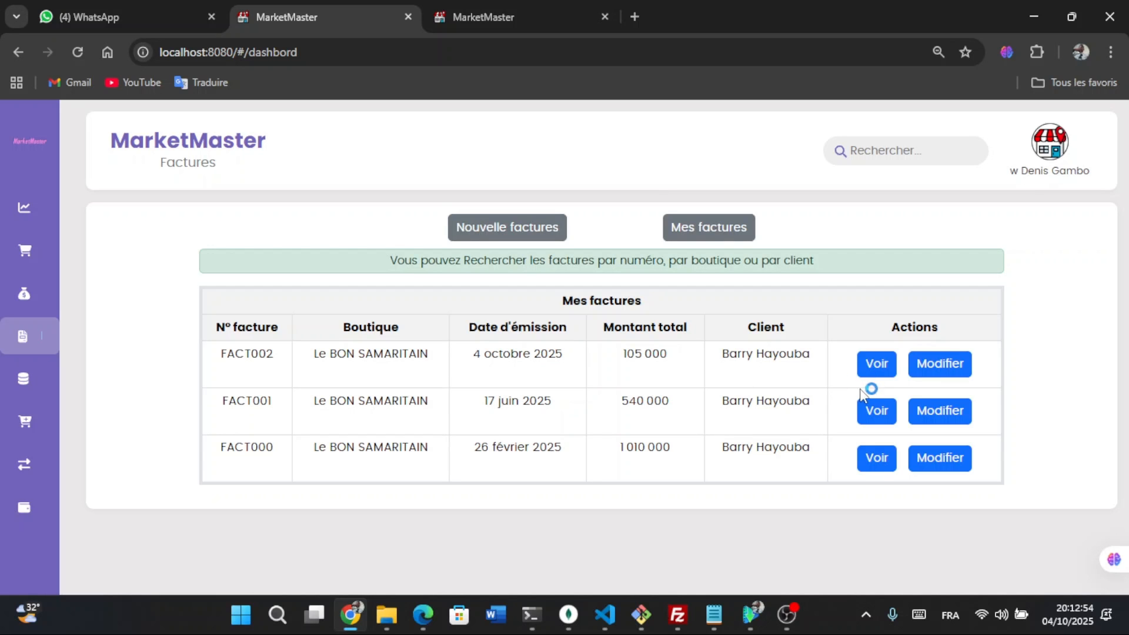
left_click(872, 371)
scroll(756, 398, "down", 2)
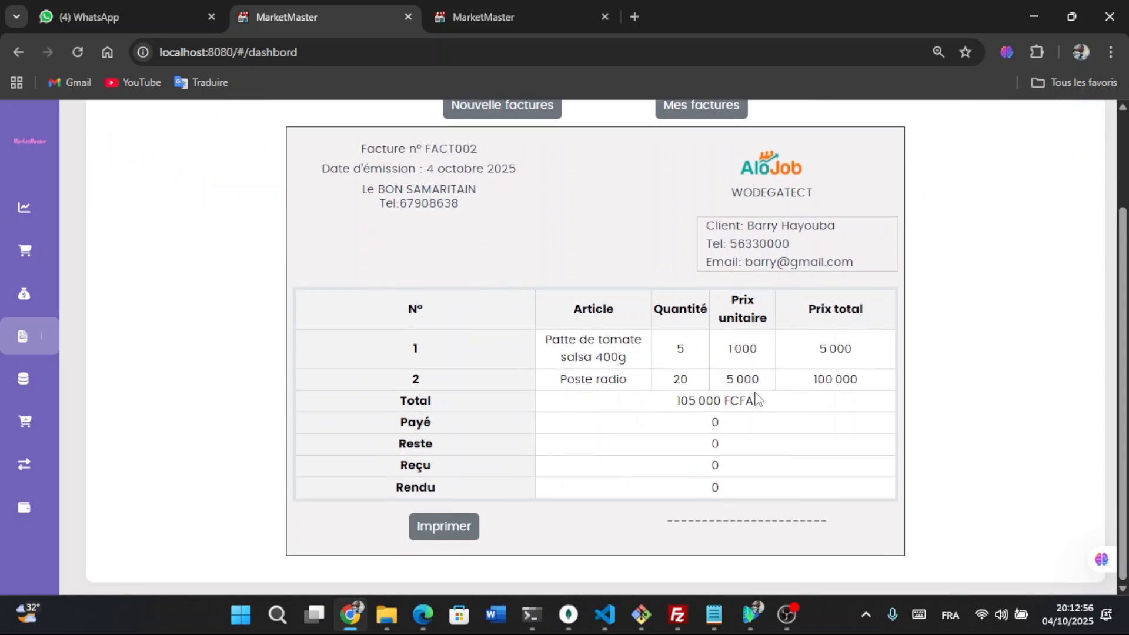
scroll(756, 398, "up", 2)
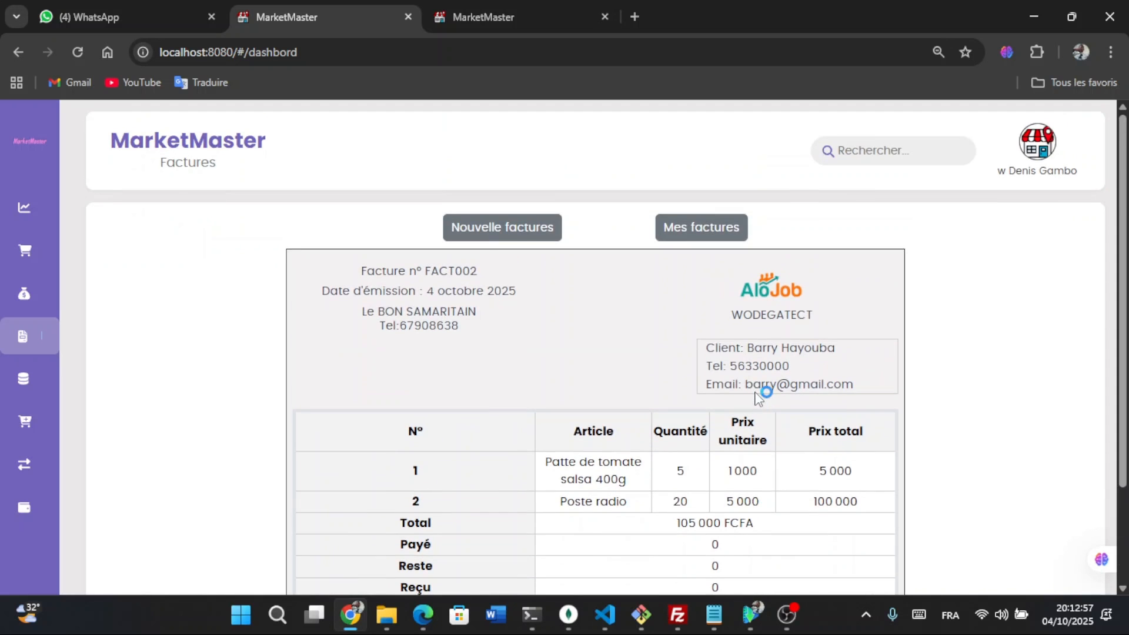
left_click(465, 230)
- Open Stock and review the critical stock list by boutique
mouse_move(30, 355)
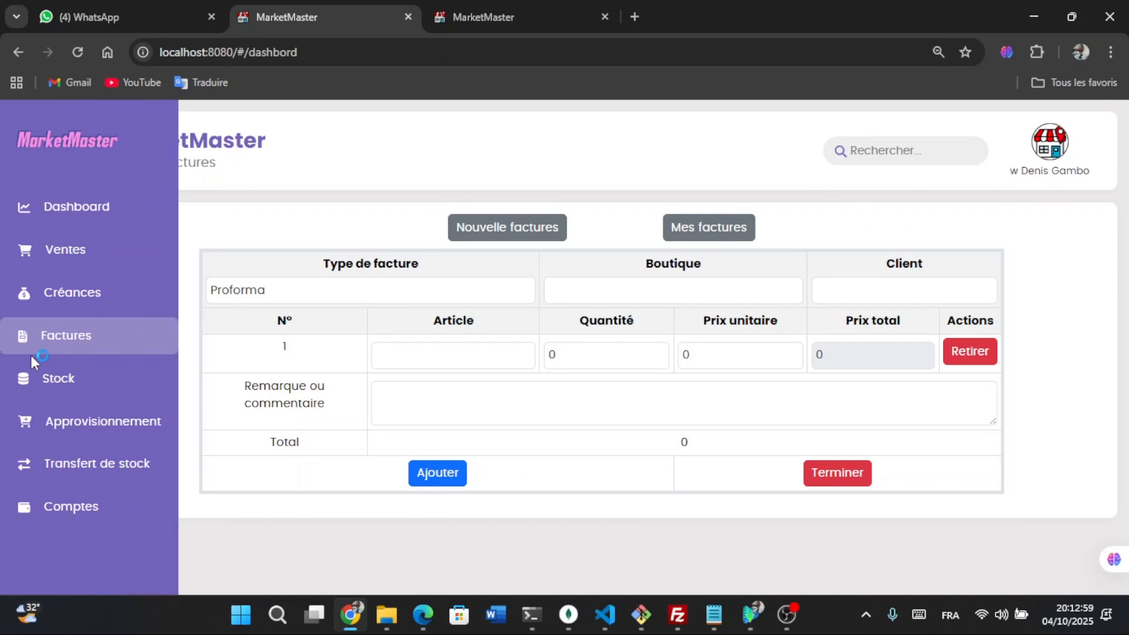
left_click(51, 380)
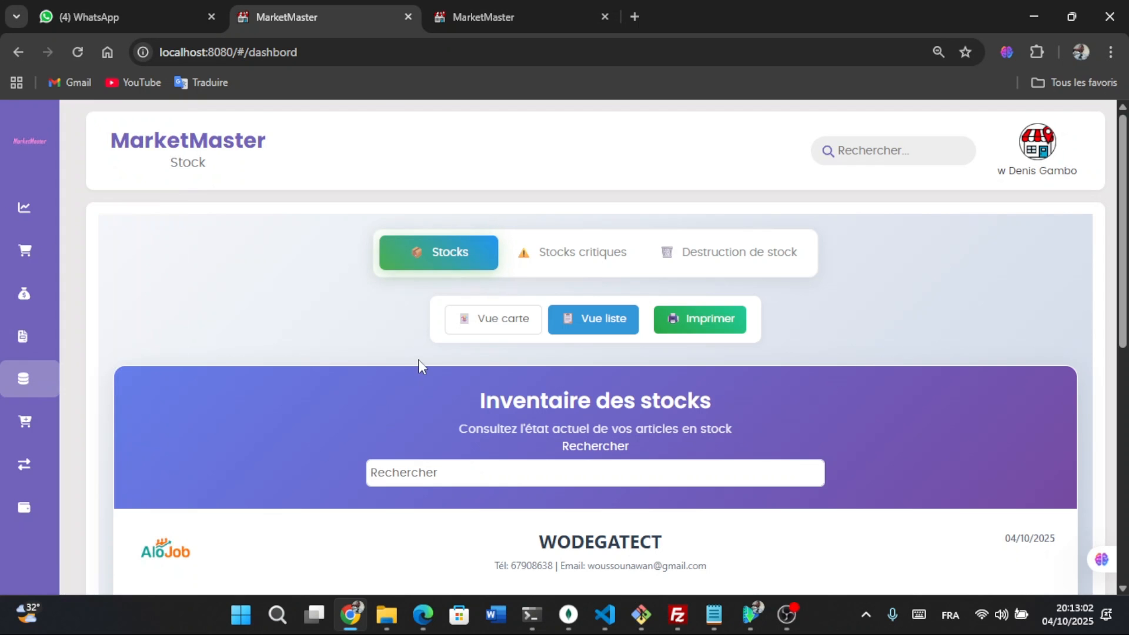
left_click(603, 256)
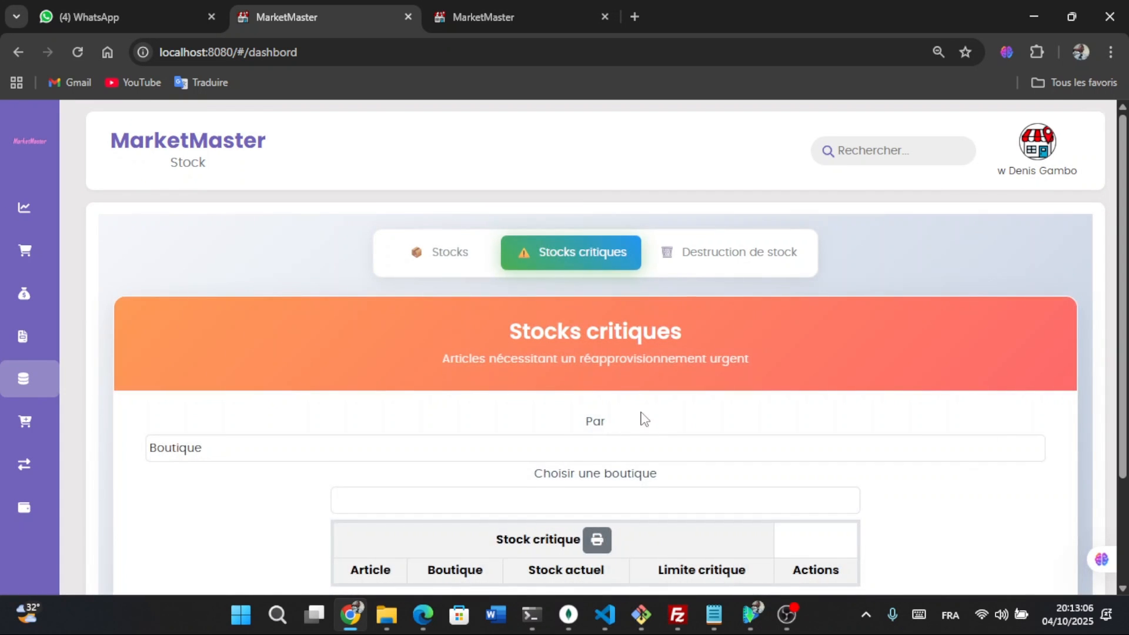
scroll(642, 415, "down", 3)
scroll(642, 415, "up", 3)
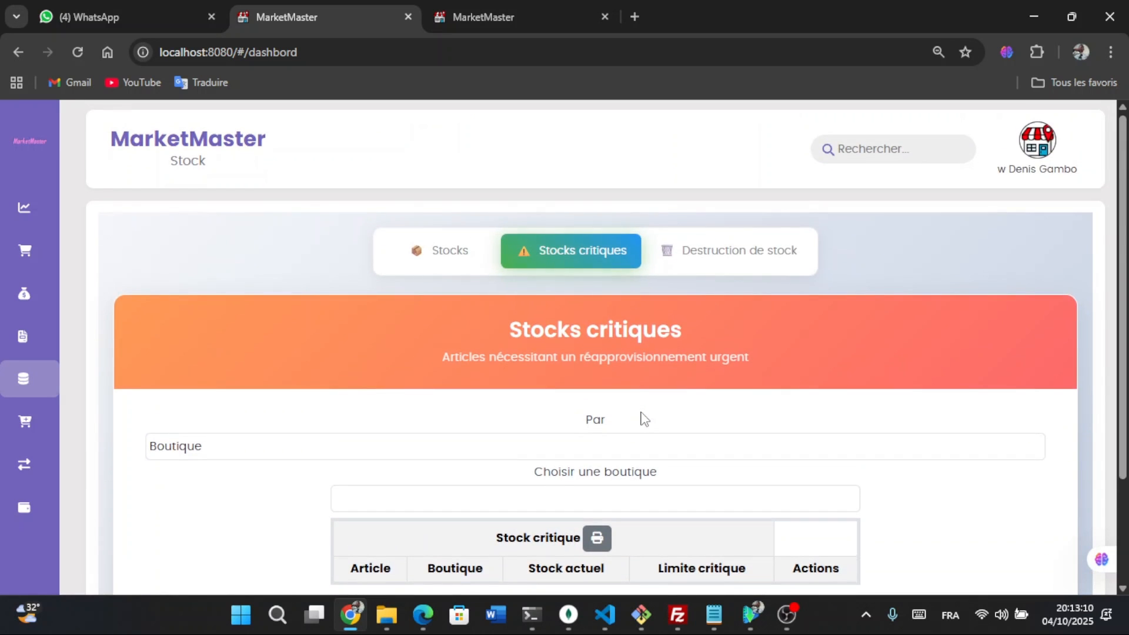
scroll(642, 415, "down", 3)
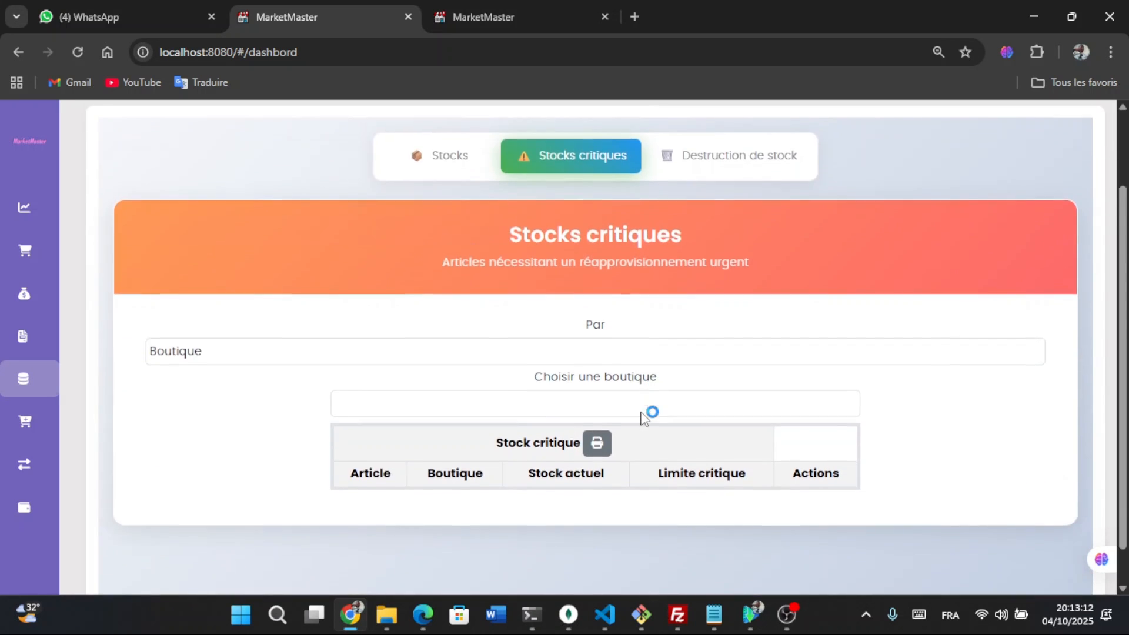
scroll(642, 415, "up", 2)
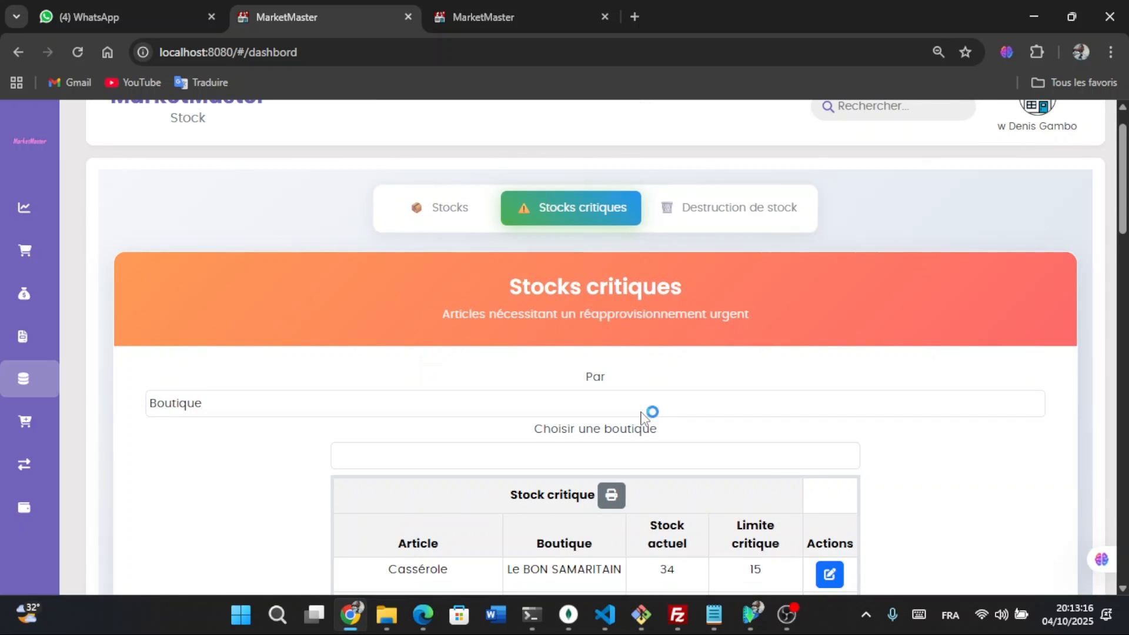
- Set the critical stock limit of Cassérole at SUPER NACO to 6 and confirm the change
scroll(642, 415, "down", 4)
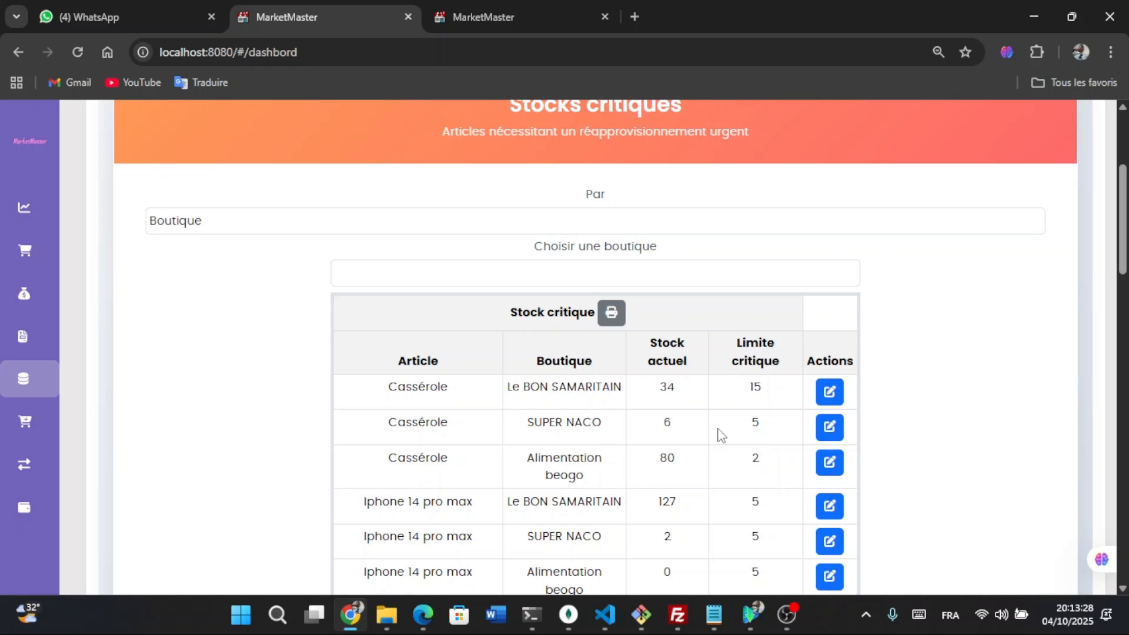
left_click(825, 434)
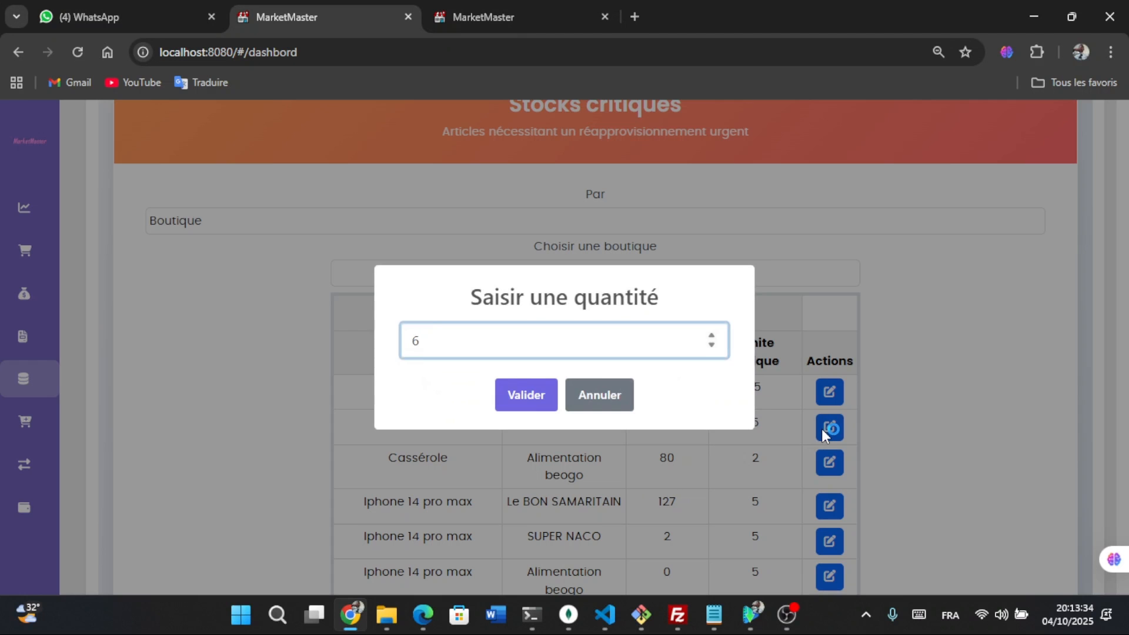
left_click(532, 398)
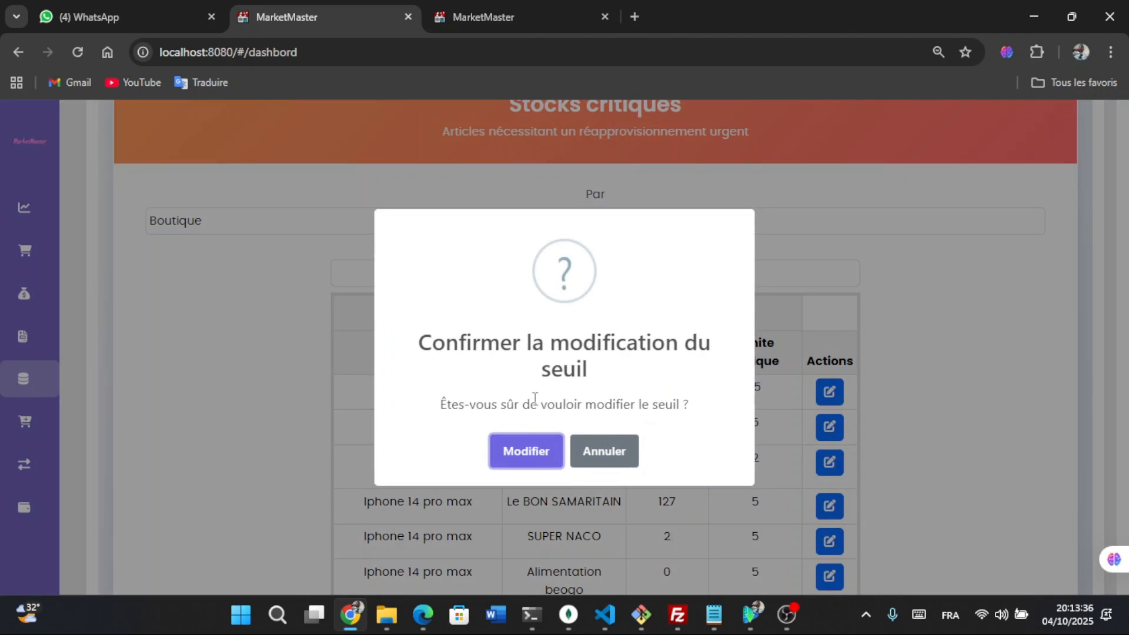
left_click(537, 452)
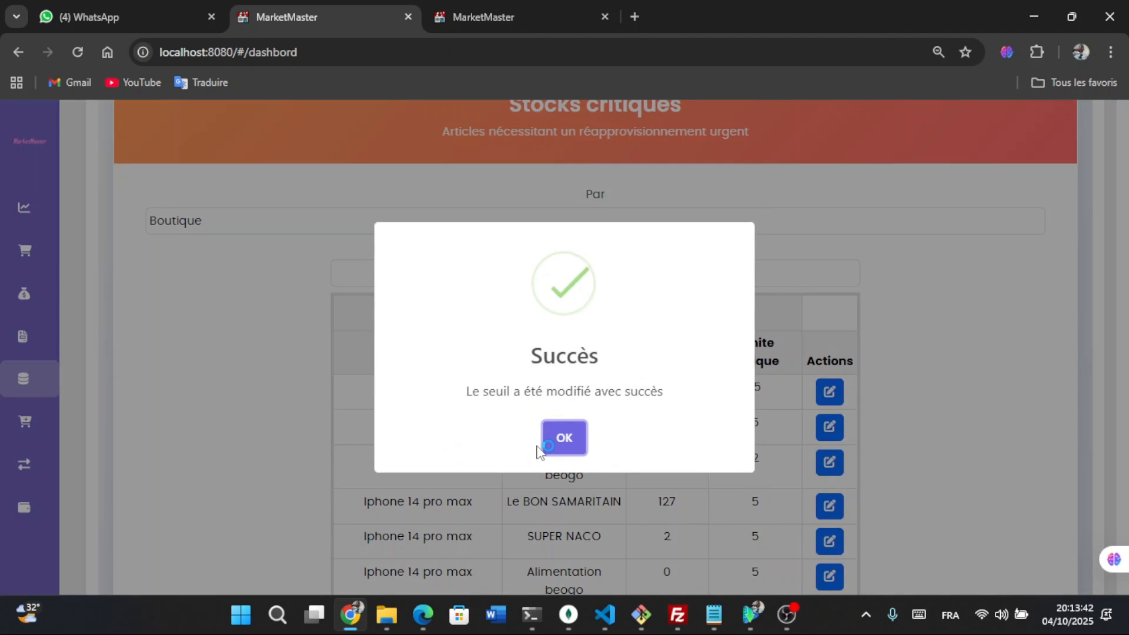
left_click(563, 438)
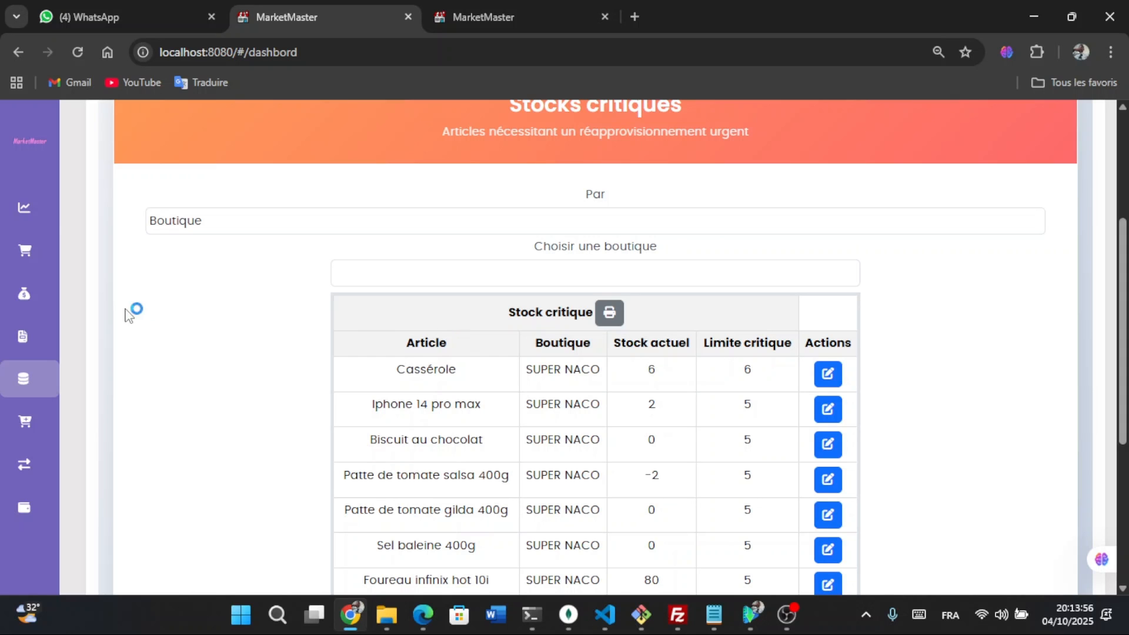
- Check the dashboard, then review the supply history and the new supply form in Approvisionnement
mouse_move(30, 214)
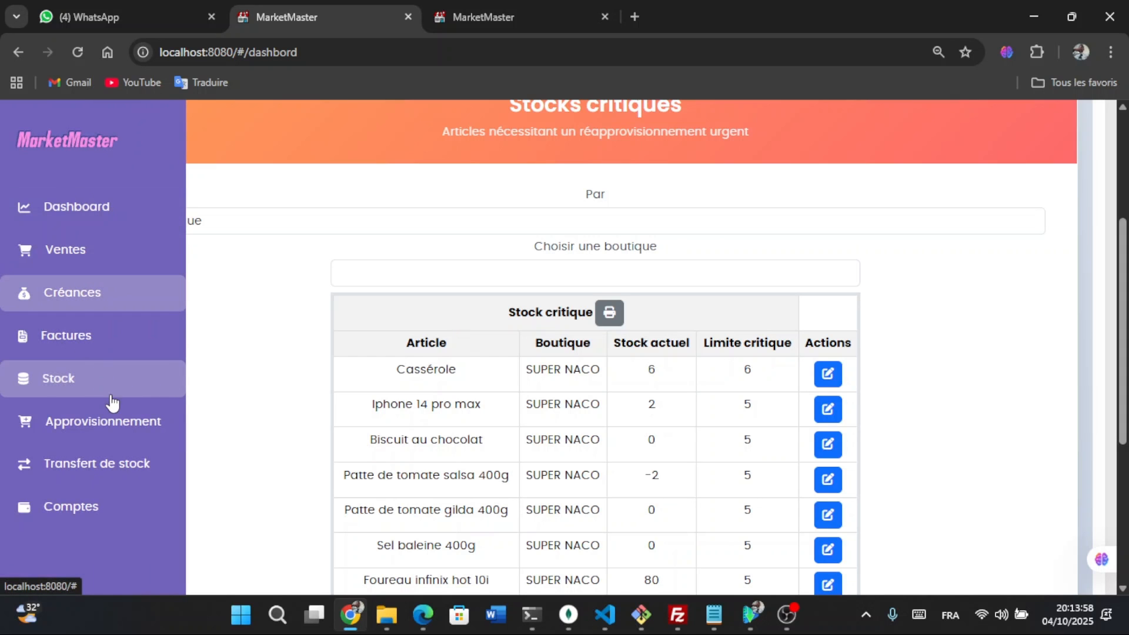
left_click(95, 212)
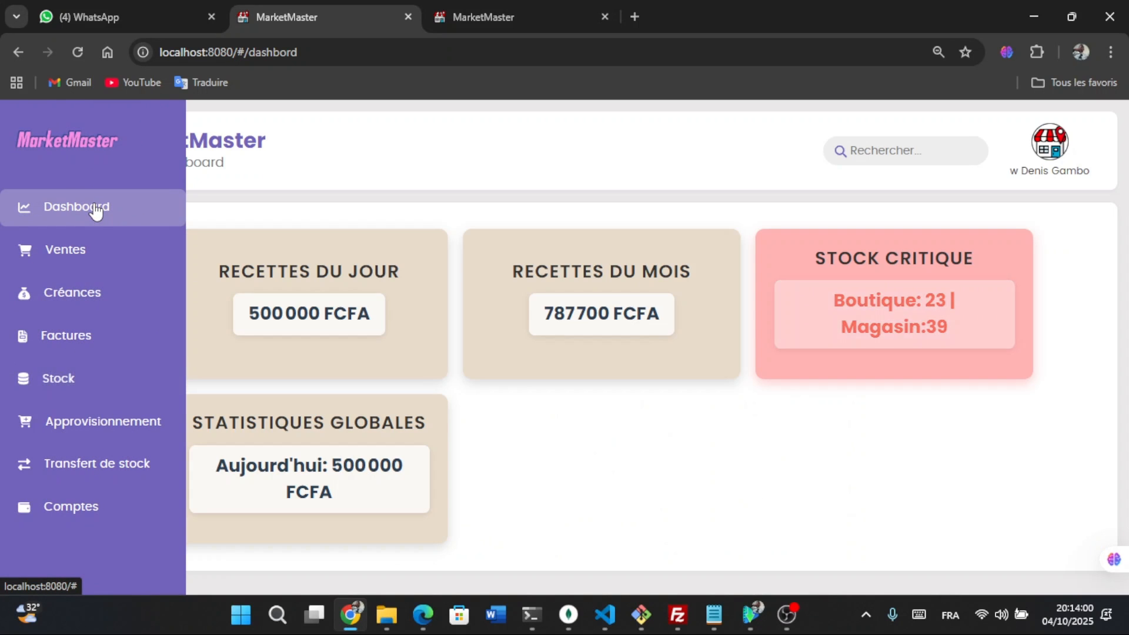
left_click(134, 423)
scroll(431, 434, "down", 3)
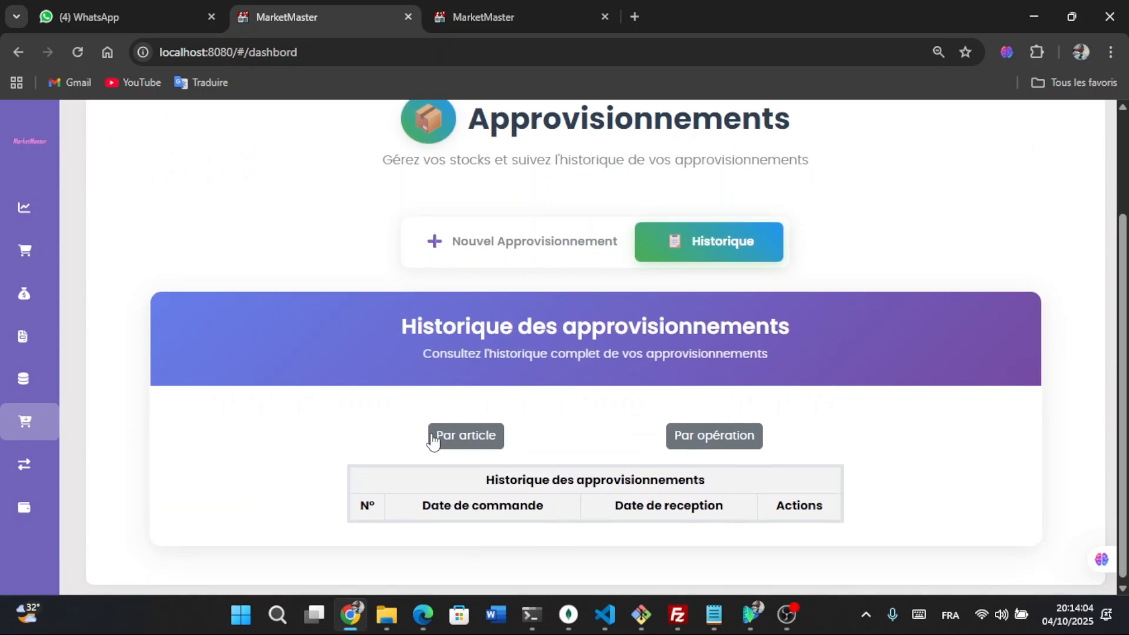
scroll(431, 434, "up", 3)
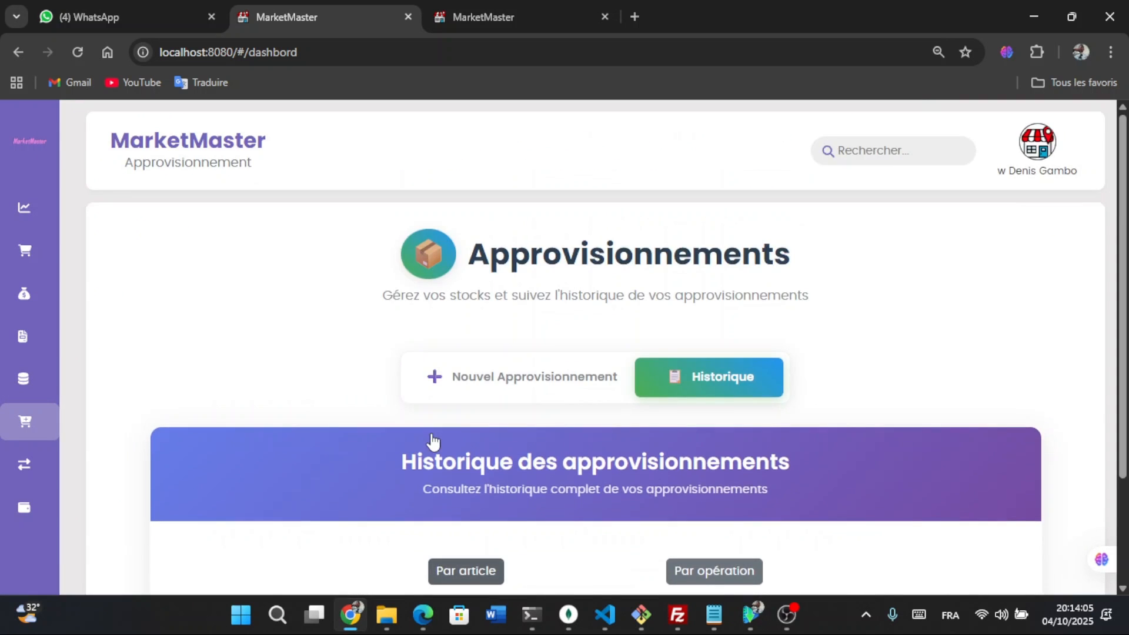
left_click(478, 385)
scroll(478, 382, "down", 2)
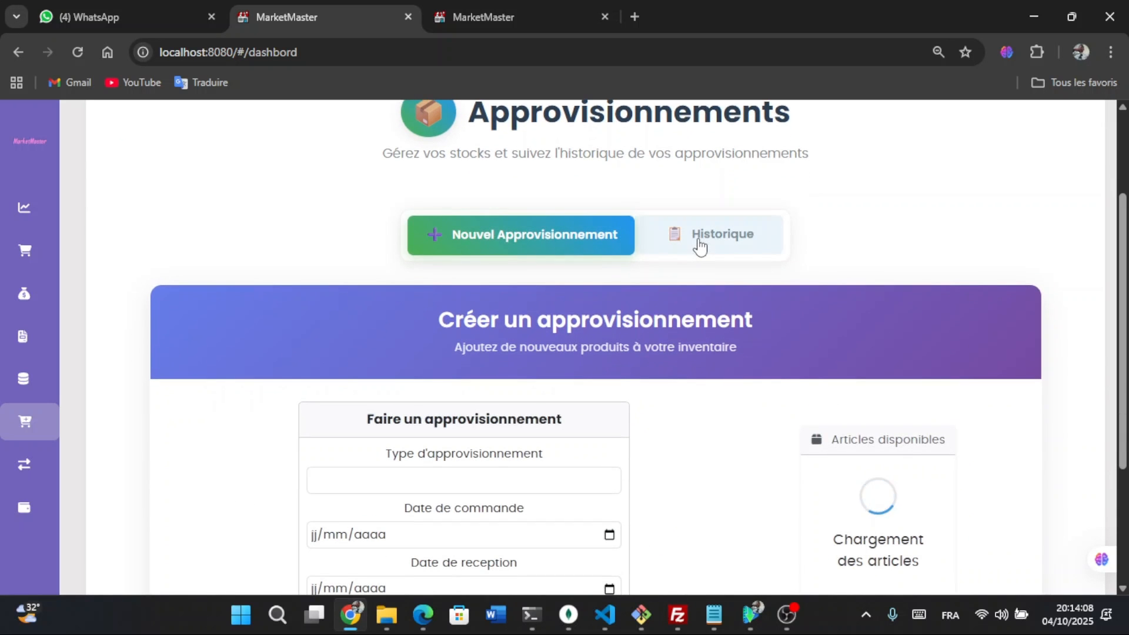
left_click(700, 243)
scroll(627, 282, "up", 2)
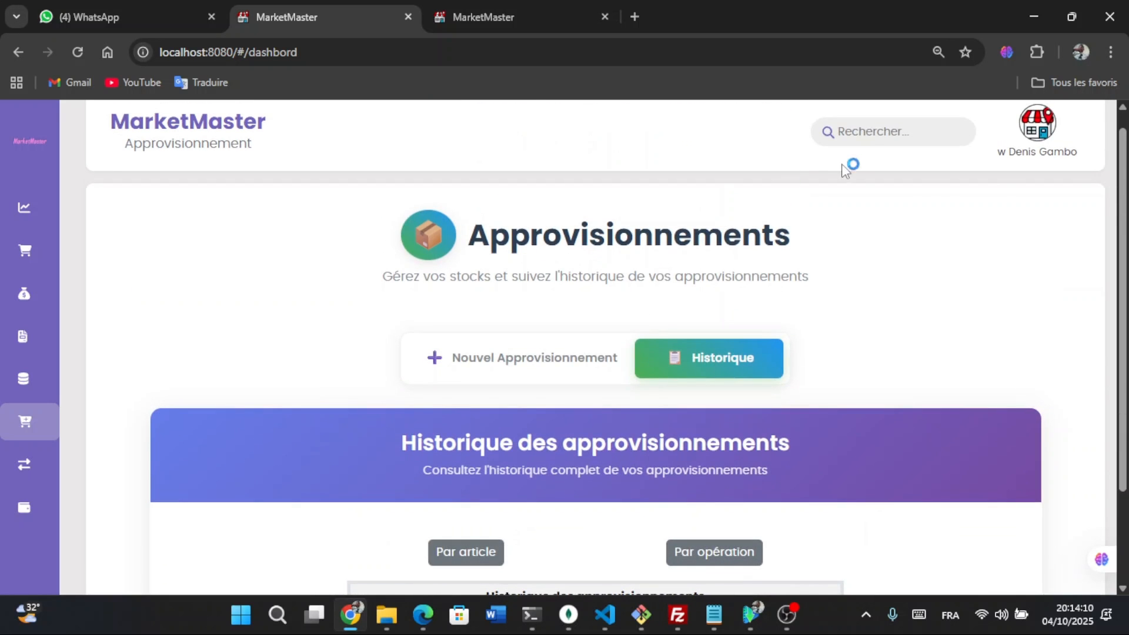
- View the account menu options and open the stock transfer page
left_click(1037, 123)
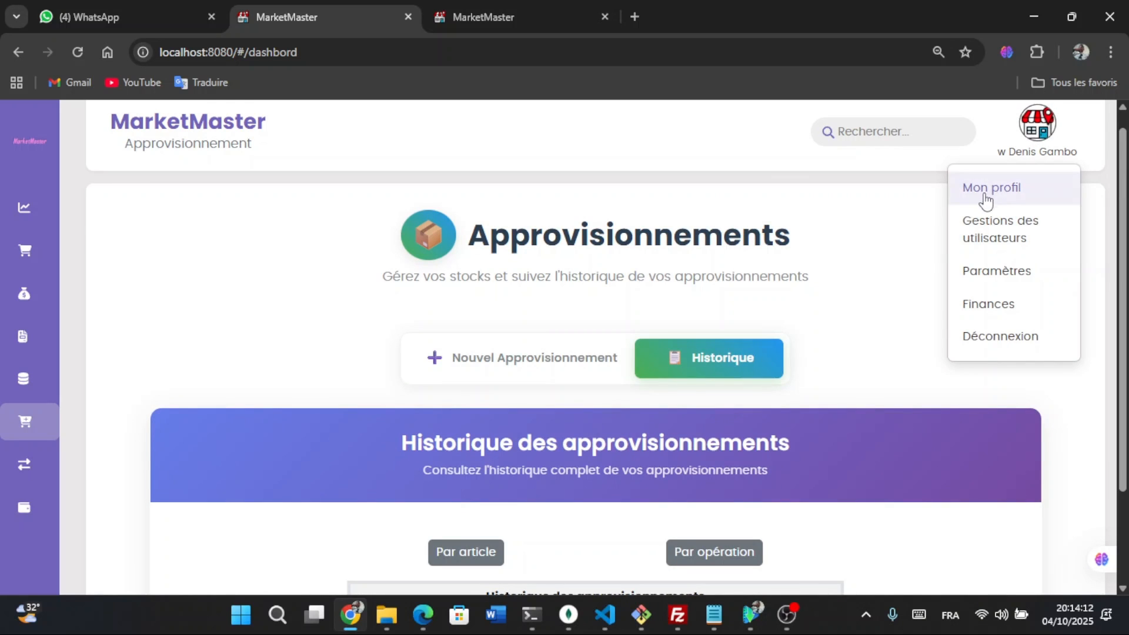
mouse_move(1019, 101)
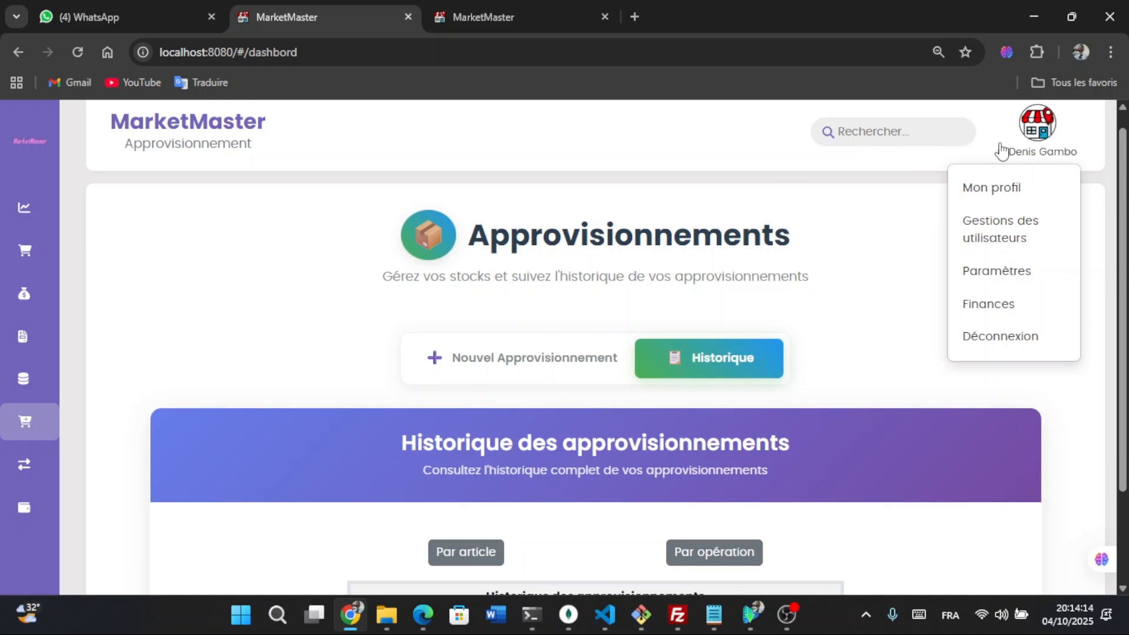
left_click(41, 469)
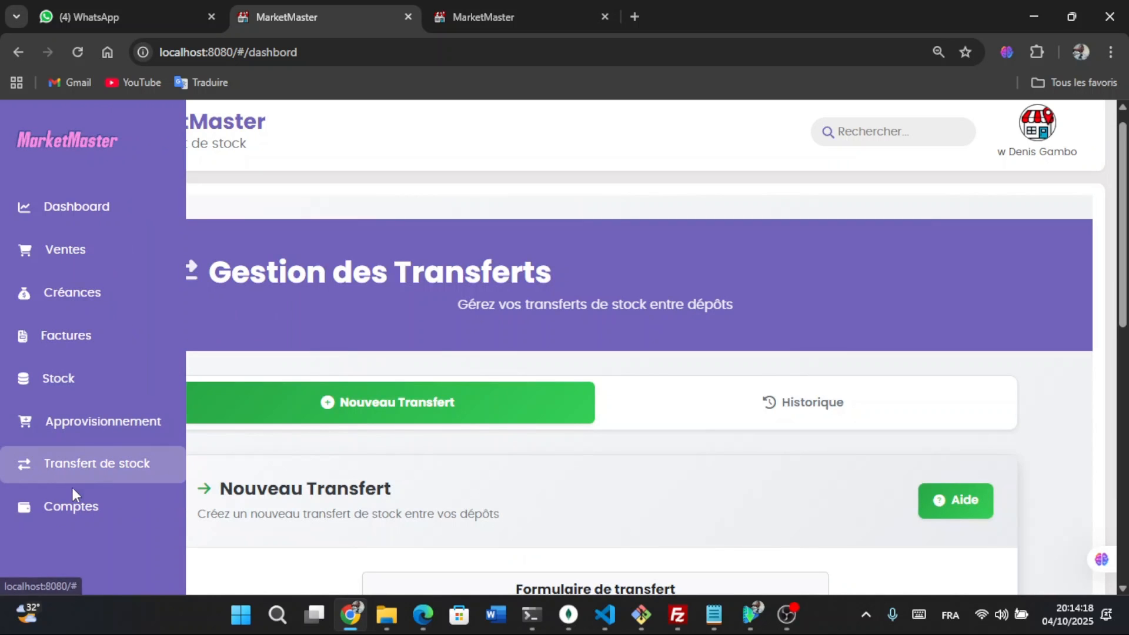
- Return to the dashboard and open the critical stock details to check the Cassérole entry for SUPER NACO
left_click(65, 207)
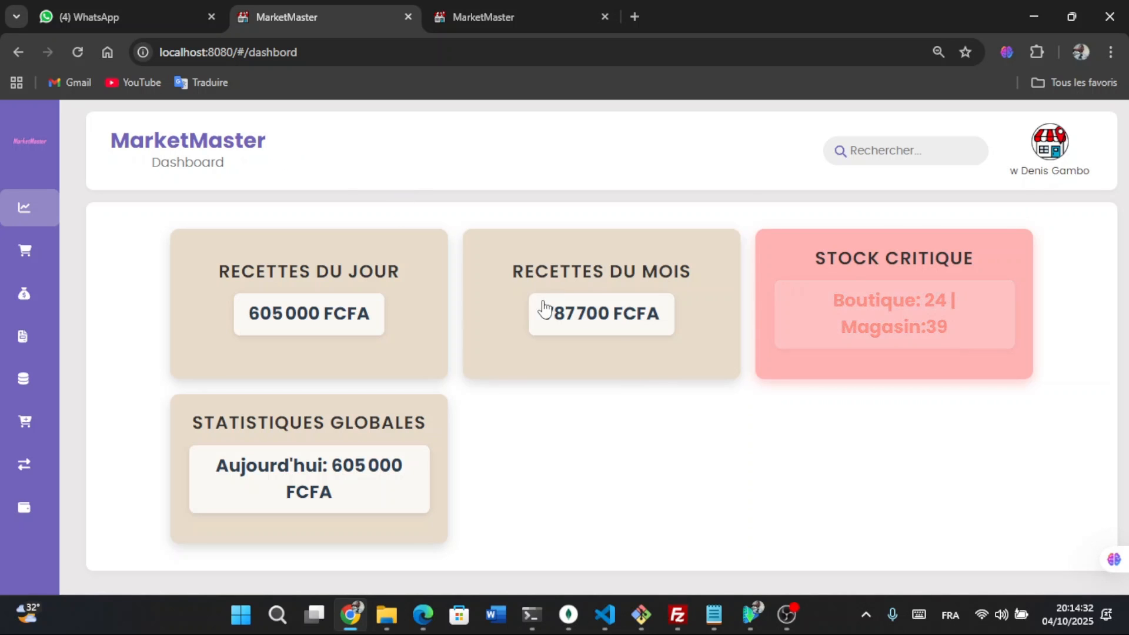
left_click(862, 317)
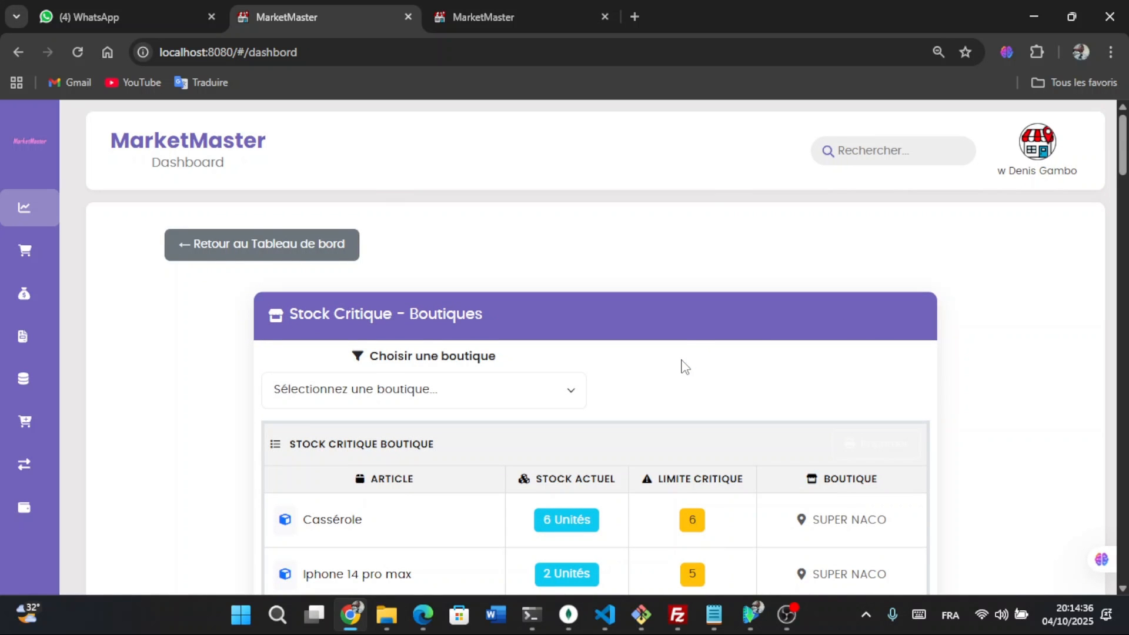
scroll(684, 366, "down", 2)
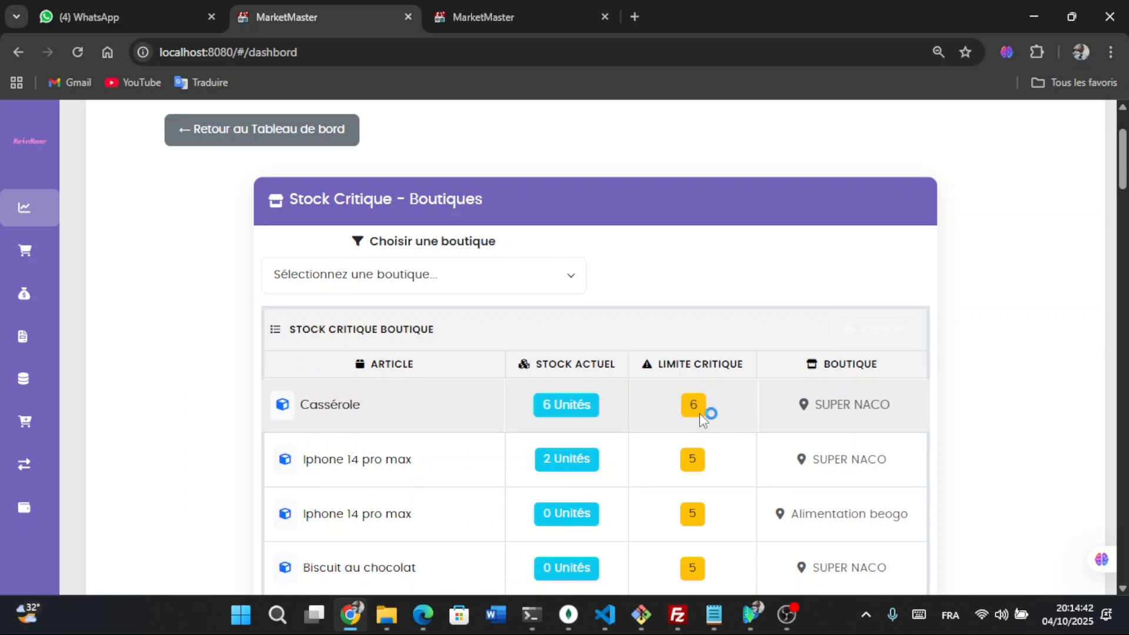
- Look through the critical stock list for all shops down to the start of the Magasins section
scroll(699, 419, "down", 12)
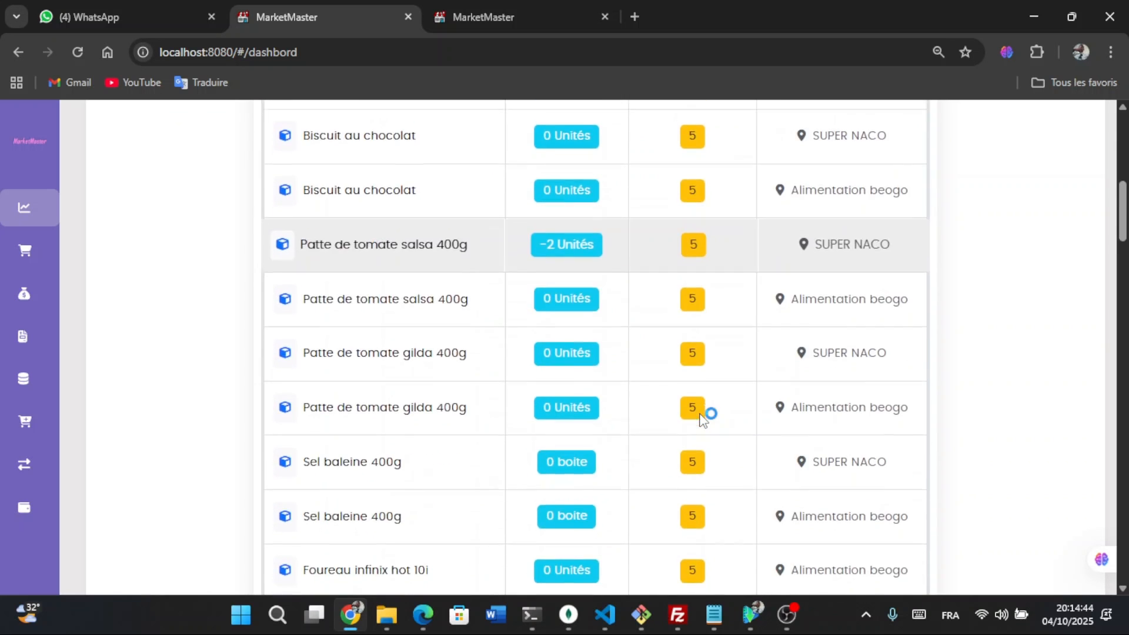
scroll(699, 418, "down", 11)
scroll(699, 419, "up", 8)
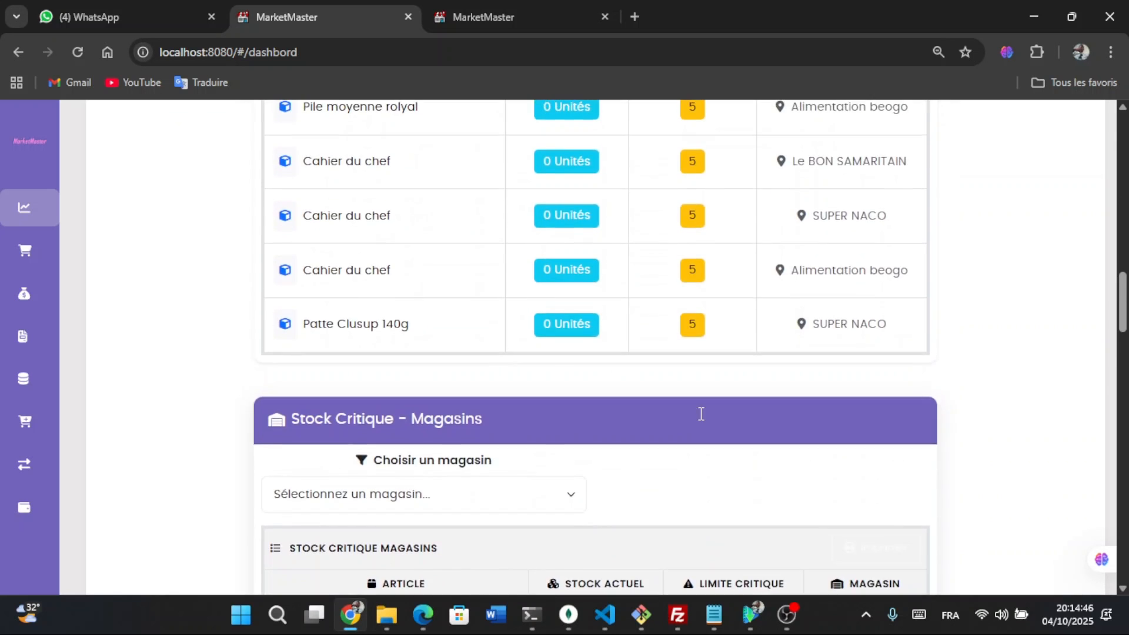
scroll(699, 419, "up", 15)
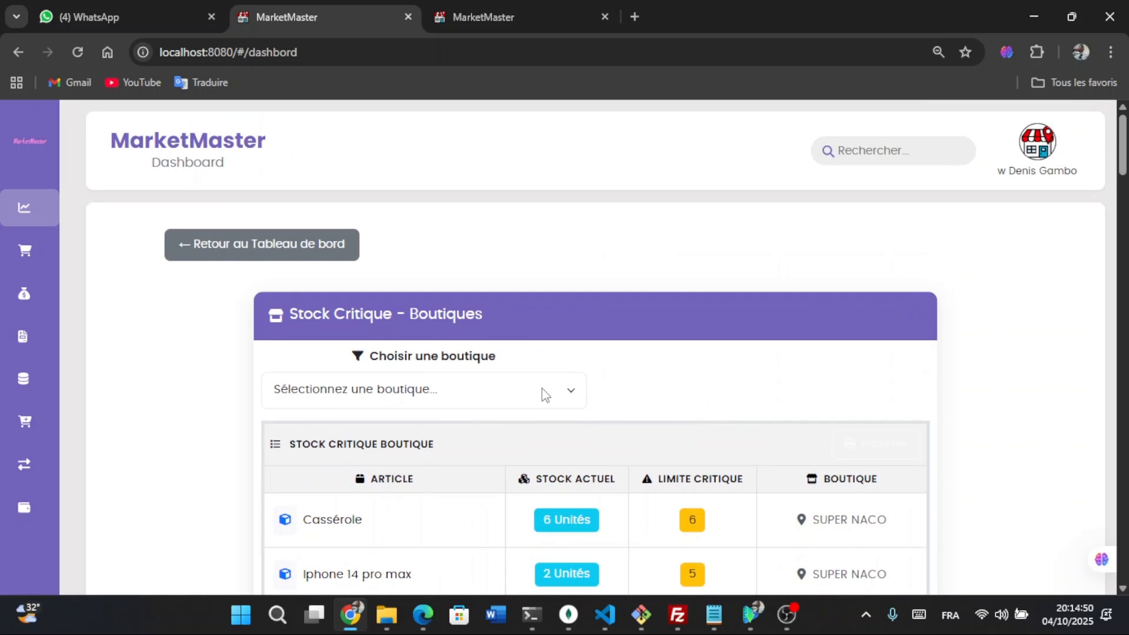
- Choose Le BON SAMARITAIN as the shop for the Boutiques critical stock list, and return to the dashboard
left_click(548, 389)
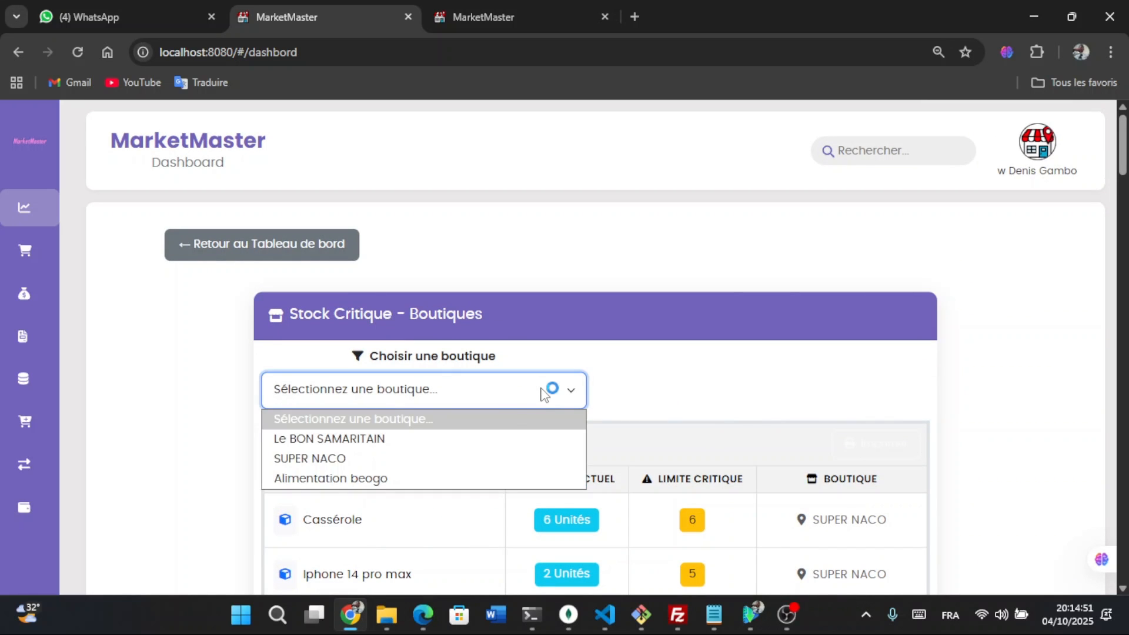
left_click(496, 441)
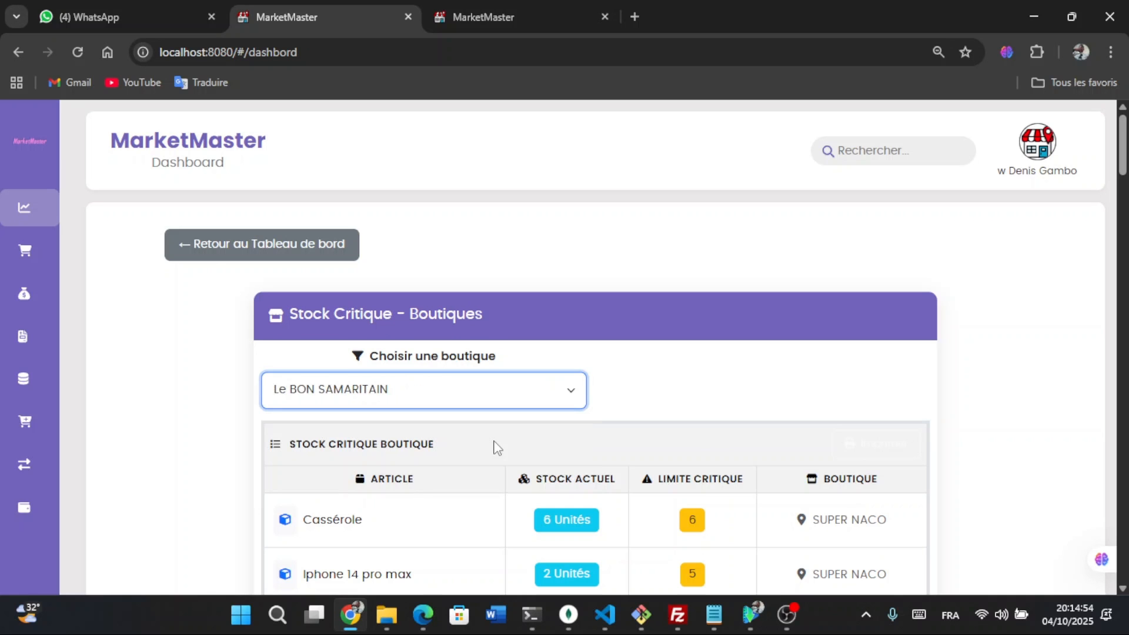
left_click(301, 242)
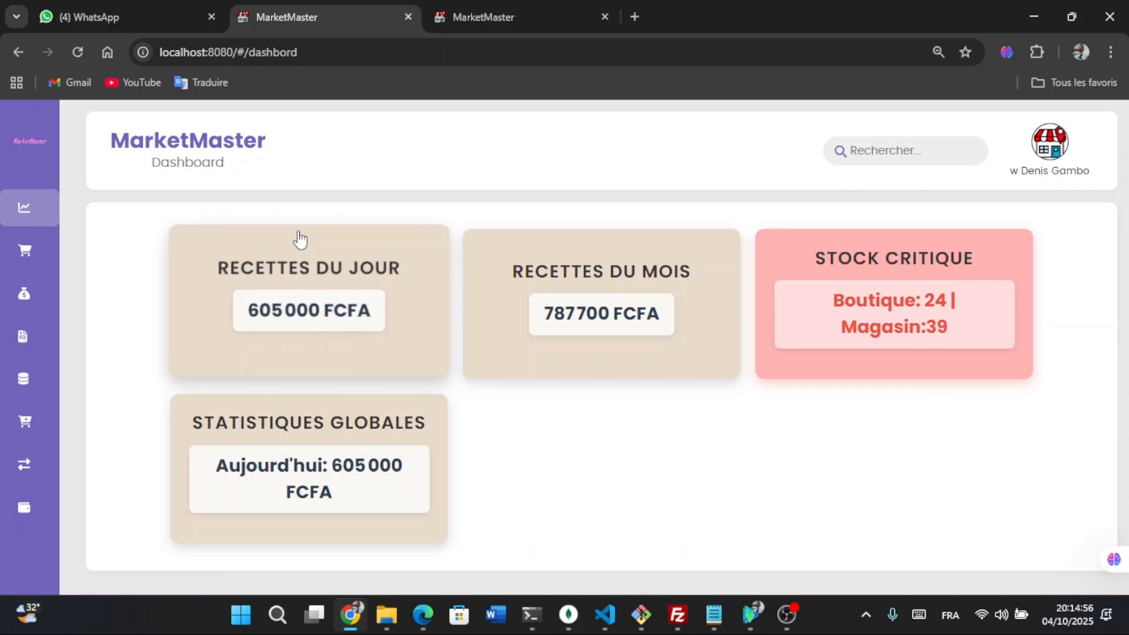